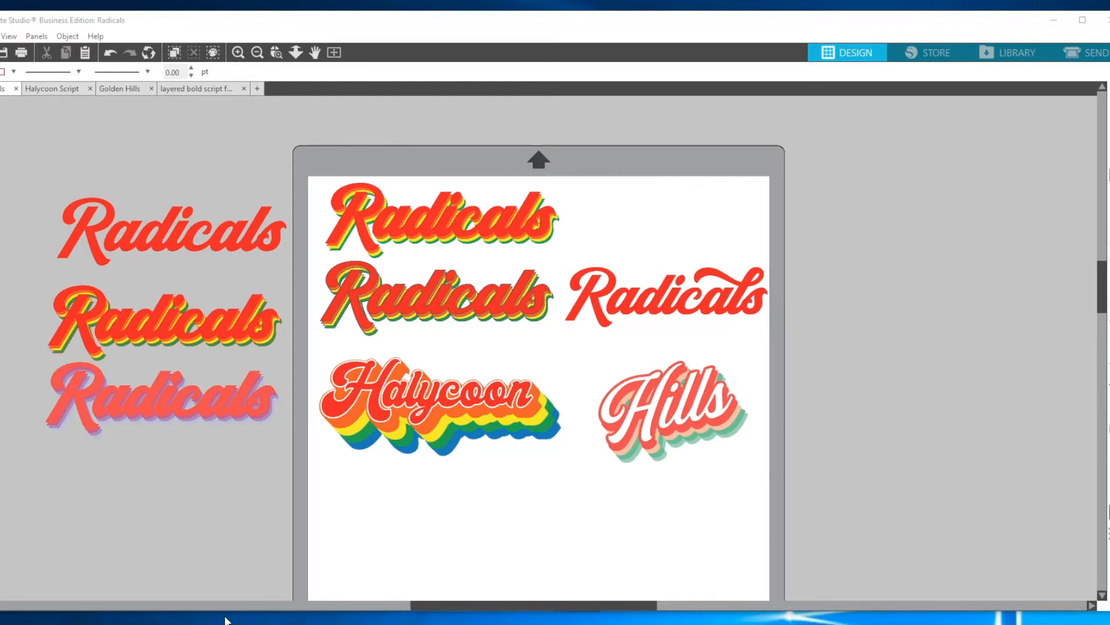
Move the Halycoon, Hills and swash-style Radicals designs off the page into the empty workspace to its right.
click(415, 398)
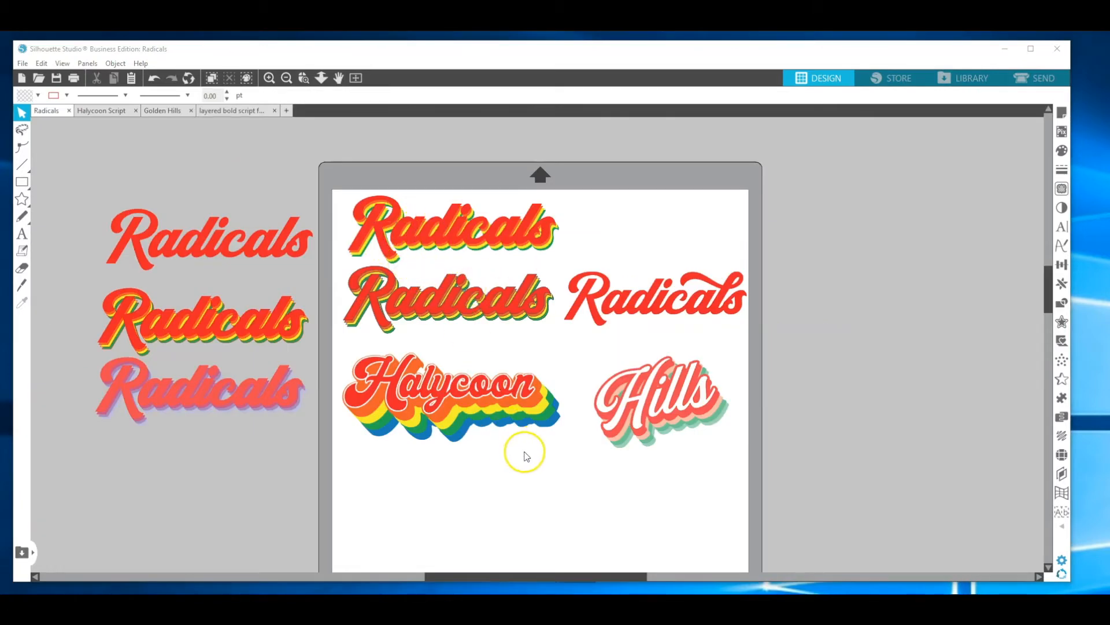
click(365, 371)
drag(489, 354, 945, 242)
click(638, 355)
drag(680, 423, 908, 402)
click(784, 347)
drag(716, 314, 931, 185)
click(923, 173)
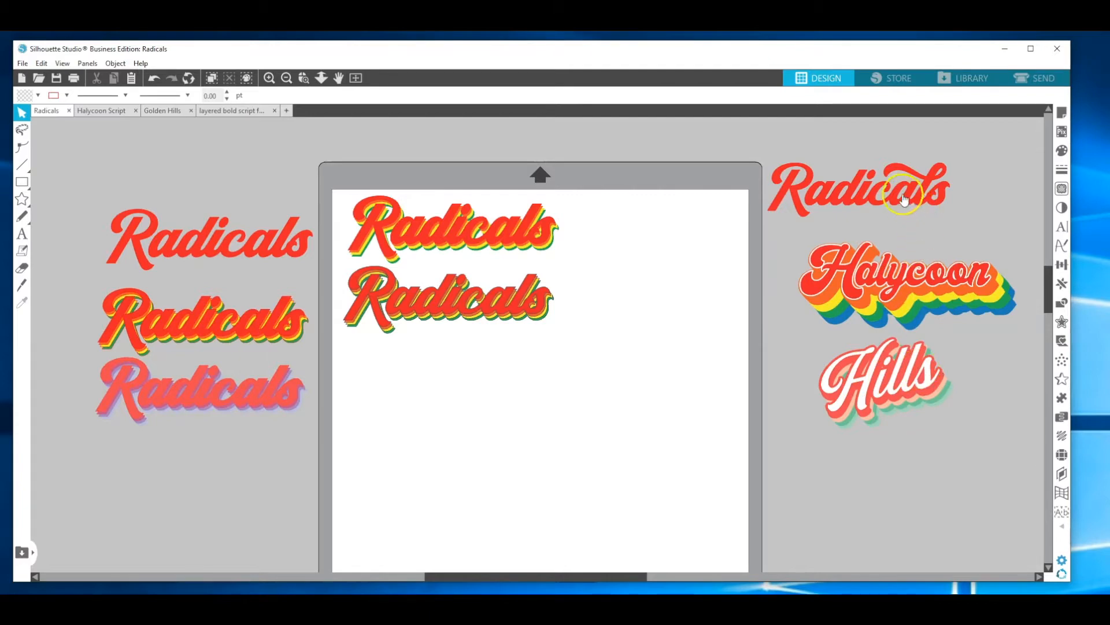
drag(900, 193, 924, 191)
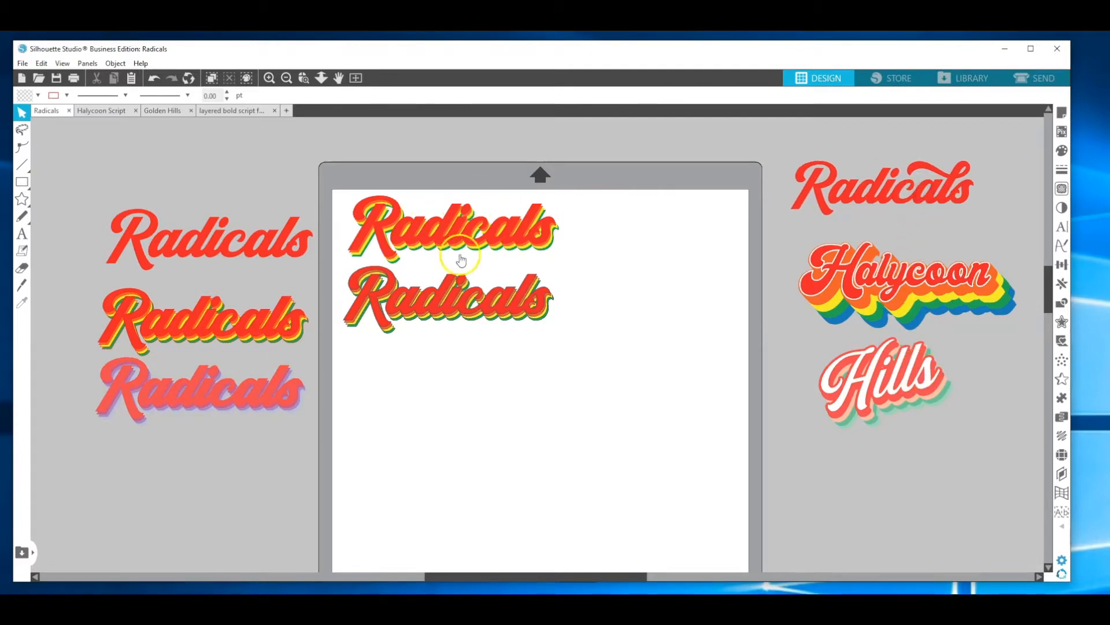
Move the two layered Radicals designs off the page, placing one above and one below the samples beside it.
click(376, 202)
drag(376, 203, 121, 129)
click(403, 273)
drag(310, 449, 270, 477)
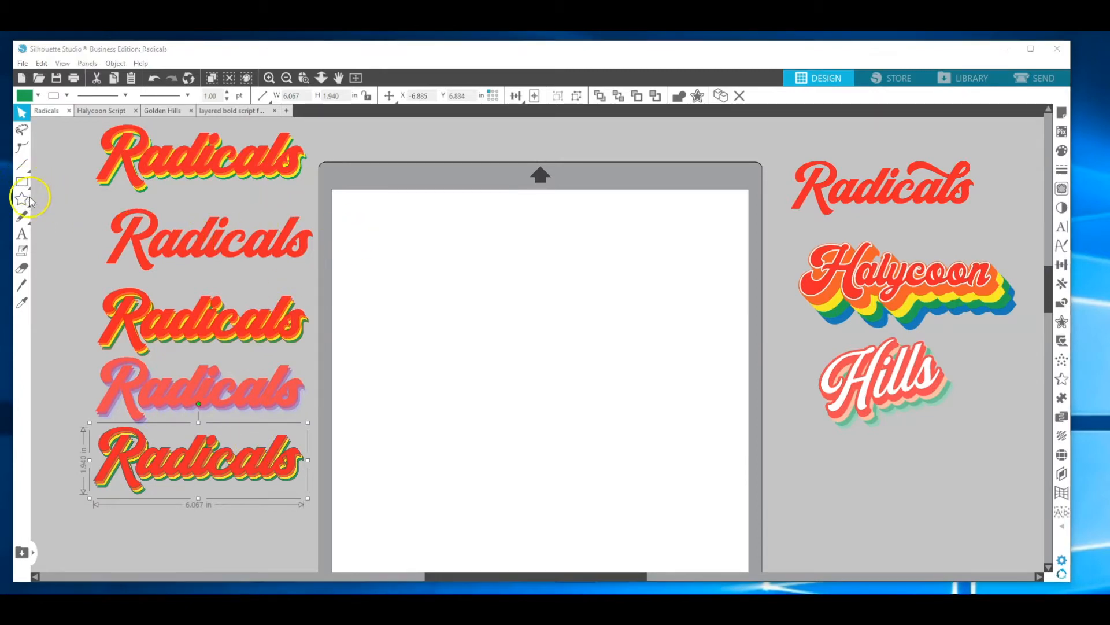
Add the text "Radicals" near the top of the page and set its font to Radicals.
click(23, 233)
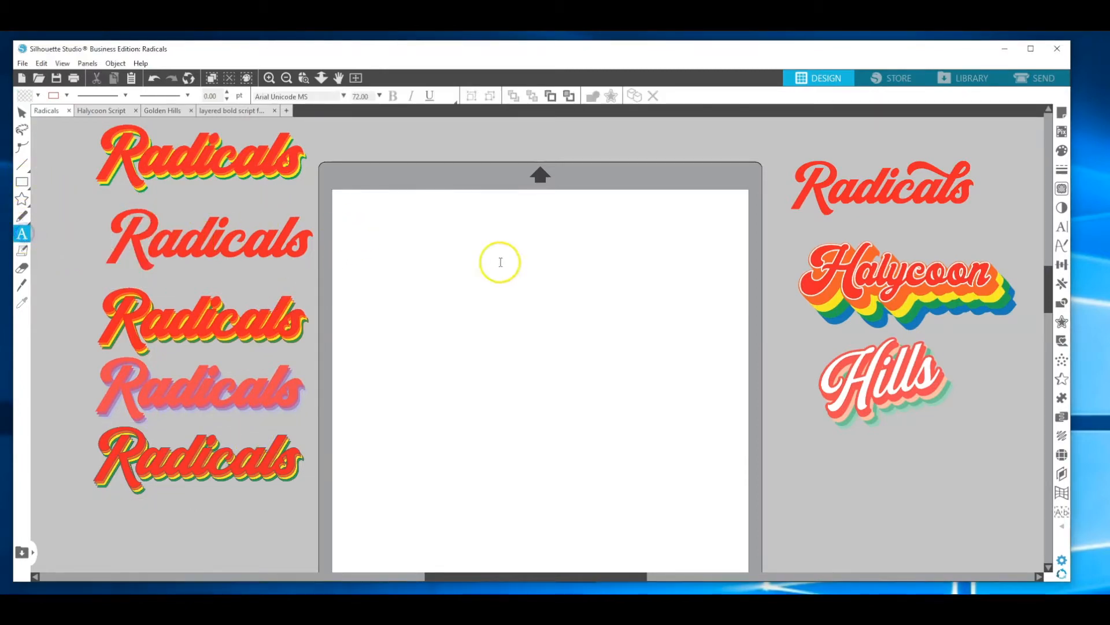
click(371, 259)
text(Radicals)
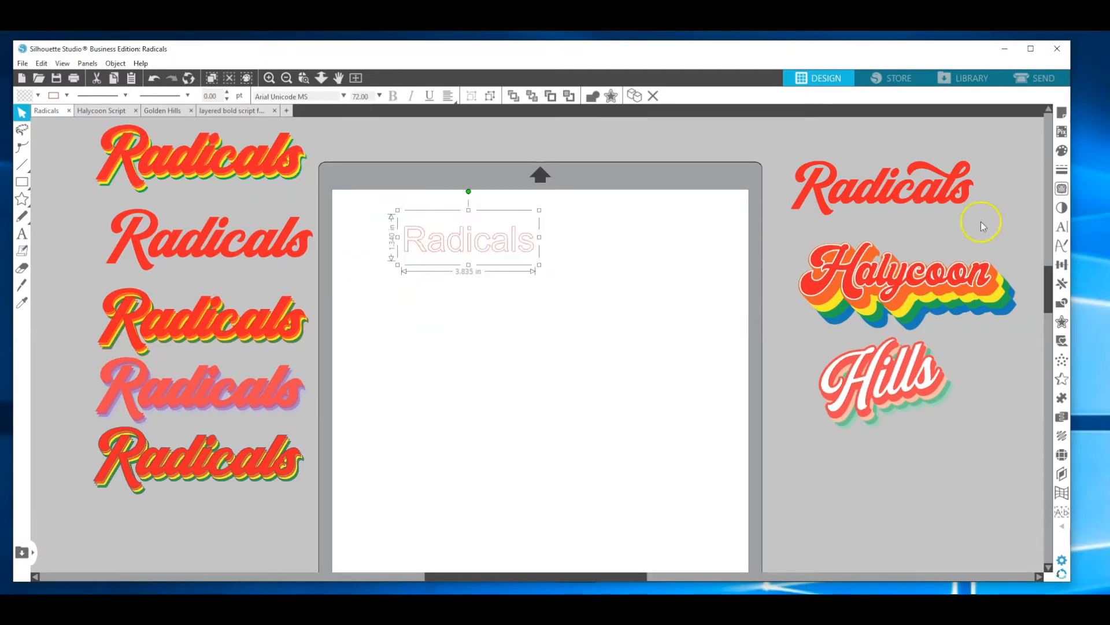
click(1062, 226)
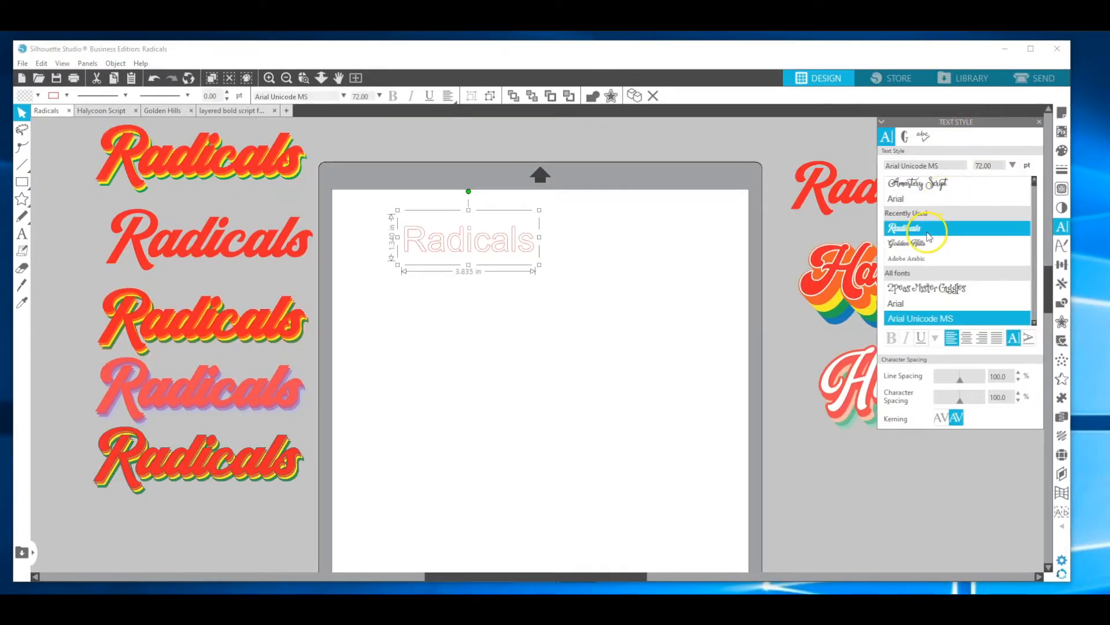
click(920, 233)
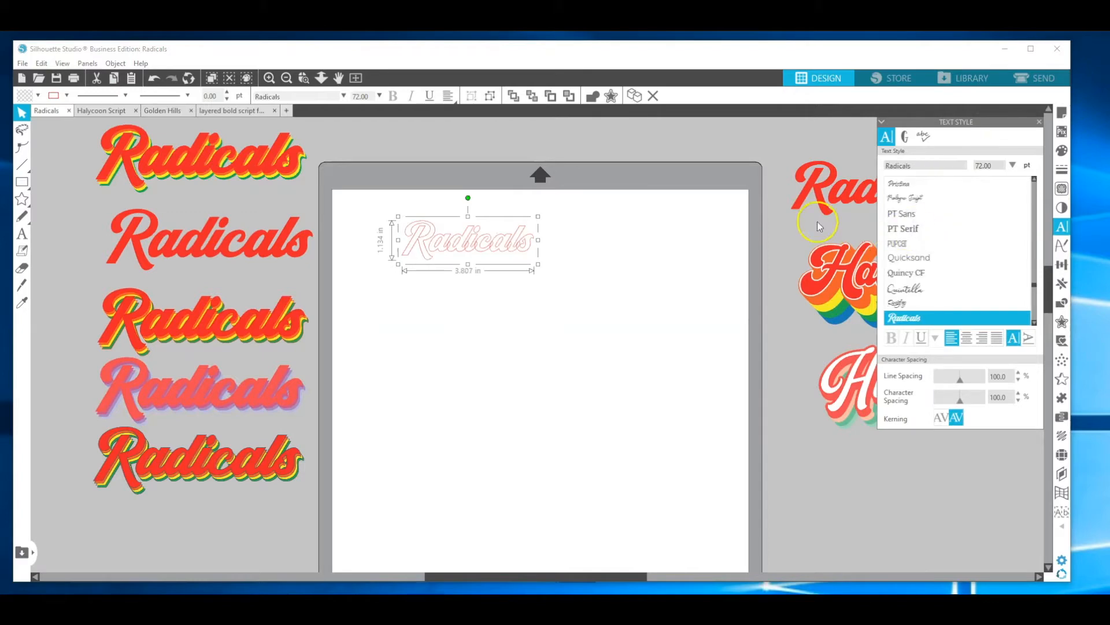
click(485, 231)
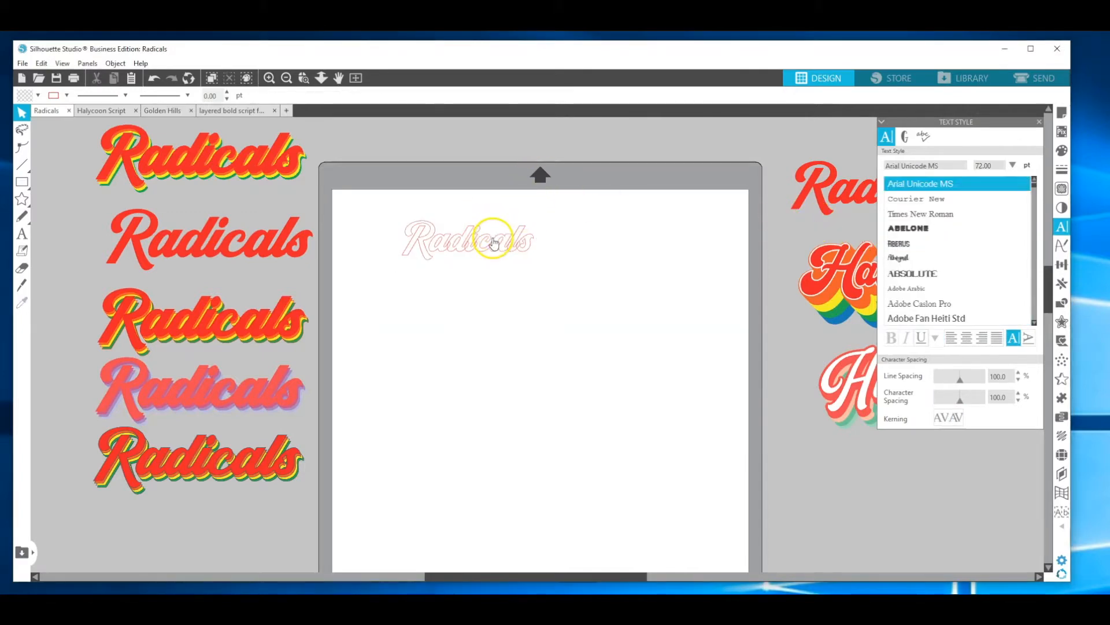
drag(487, 230, 478, 227)
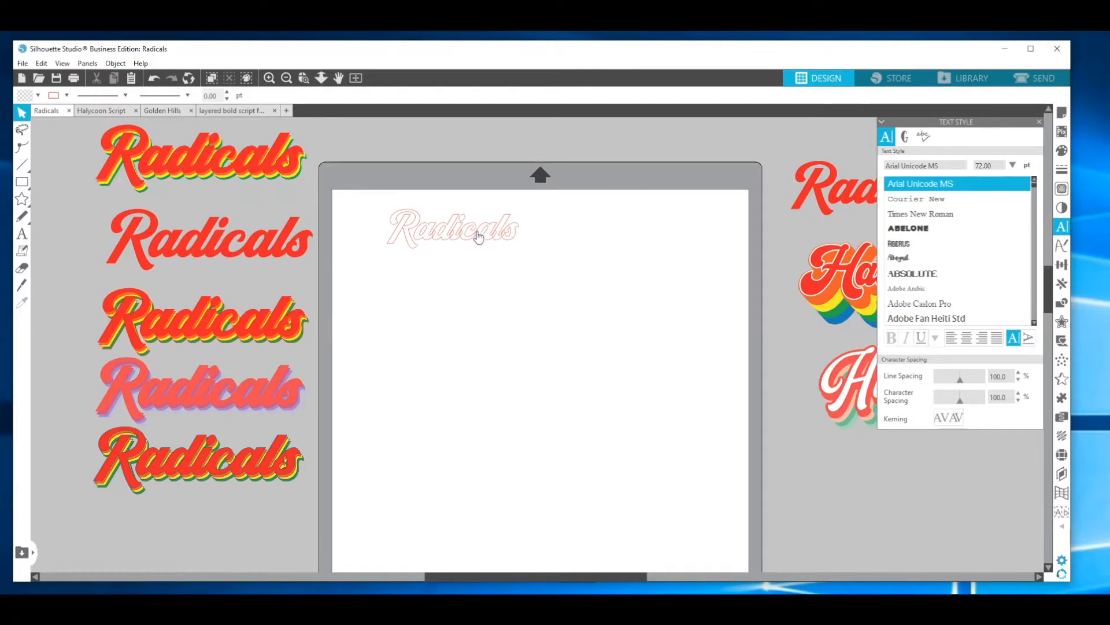
Duplicate the Radicals text and park the copy above the page as a spare.
right_click(496, 240)
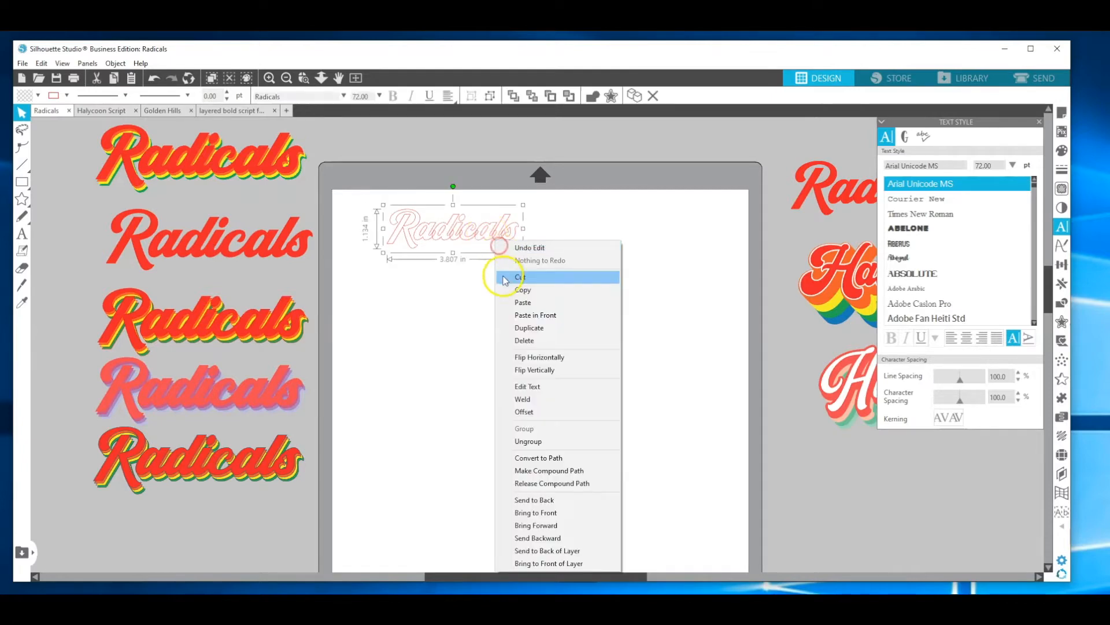
click(513, 327)
drag(509, 240, 452, 126)
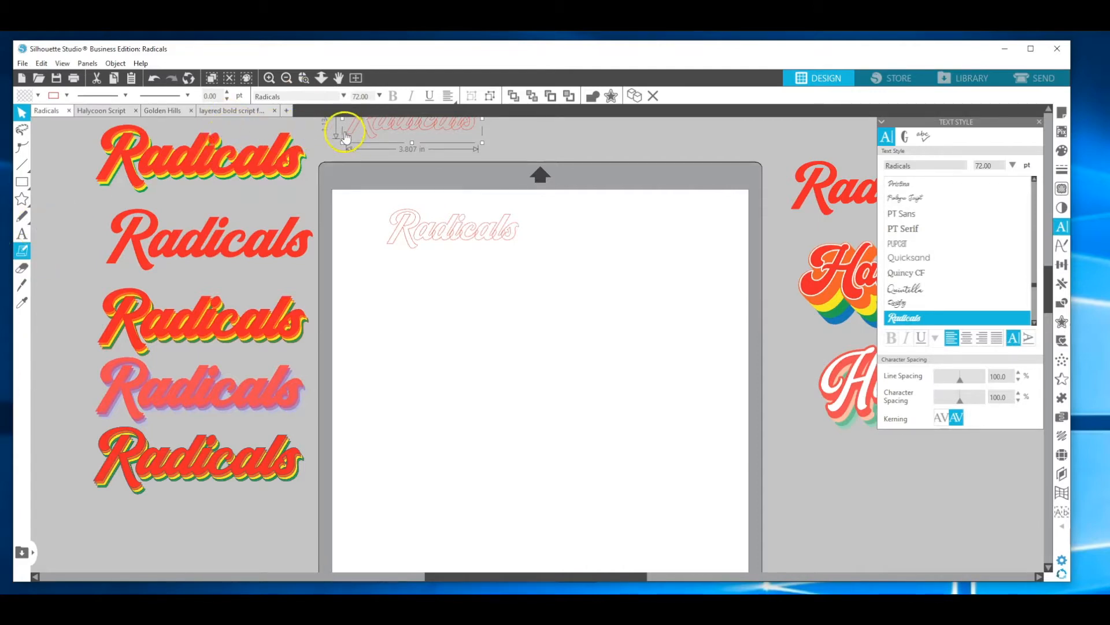
click(391, 132)
drag(391, 132, 425, 240)
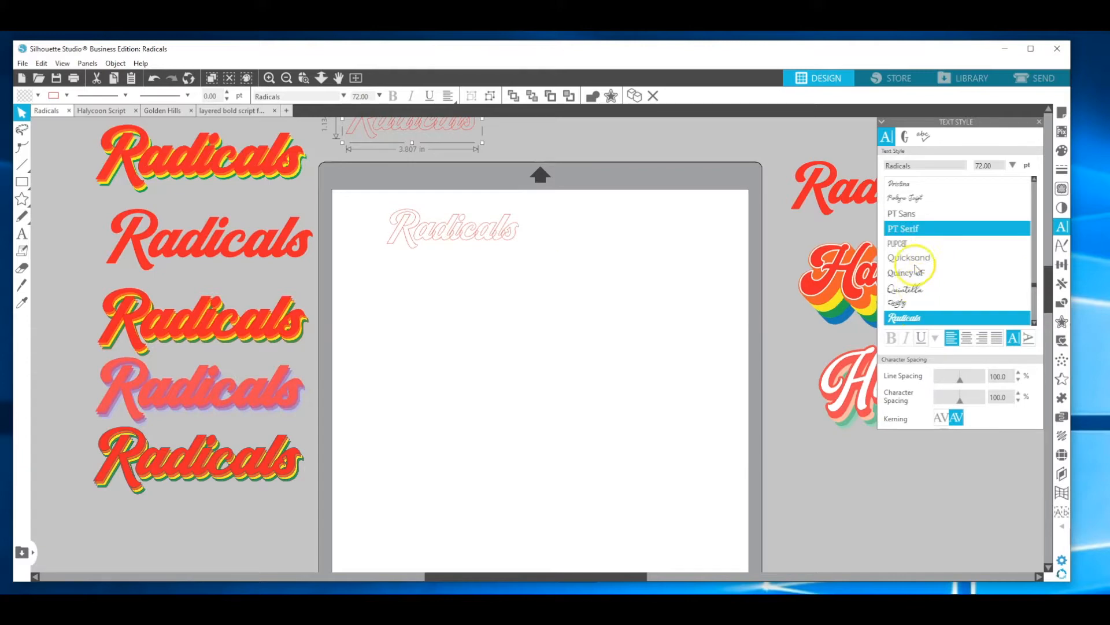
click(559, 240)
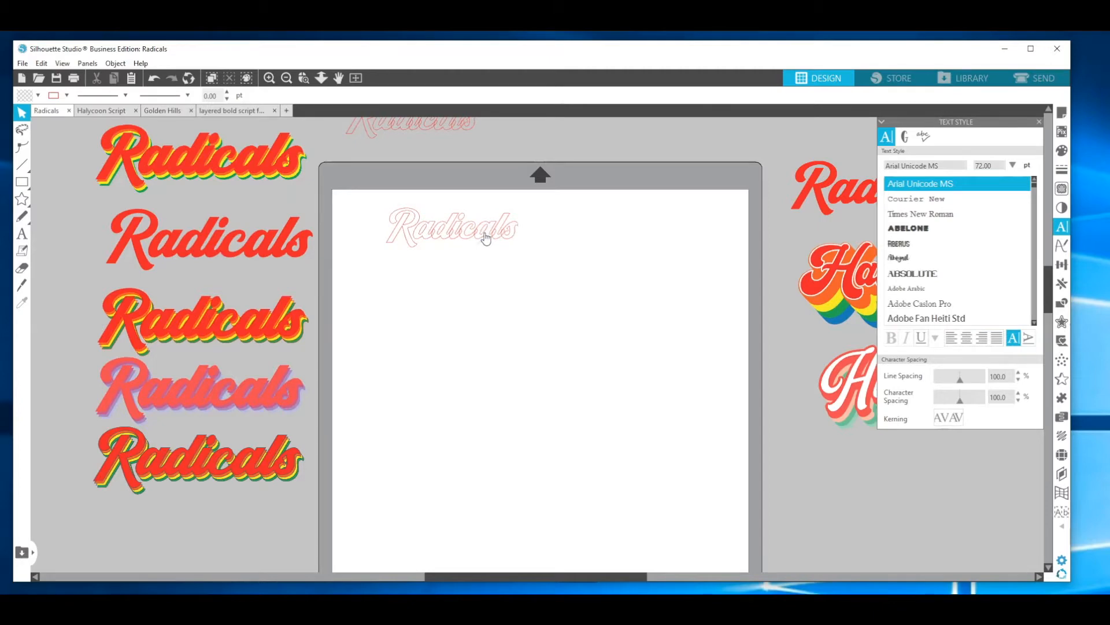
Weld the Radicals text on the page and group the resulting shapes.
right_click(485, 239)
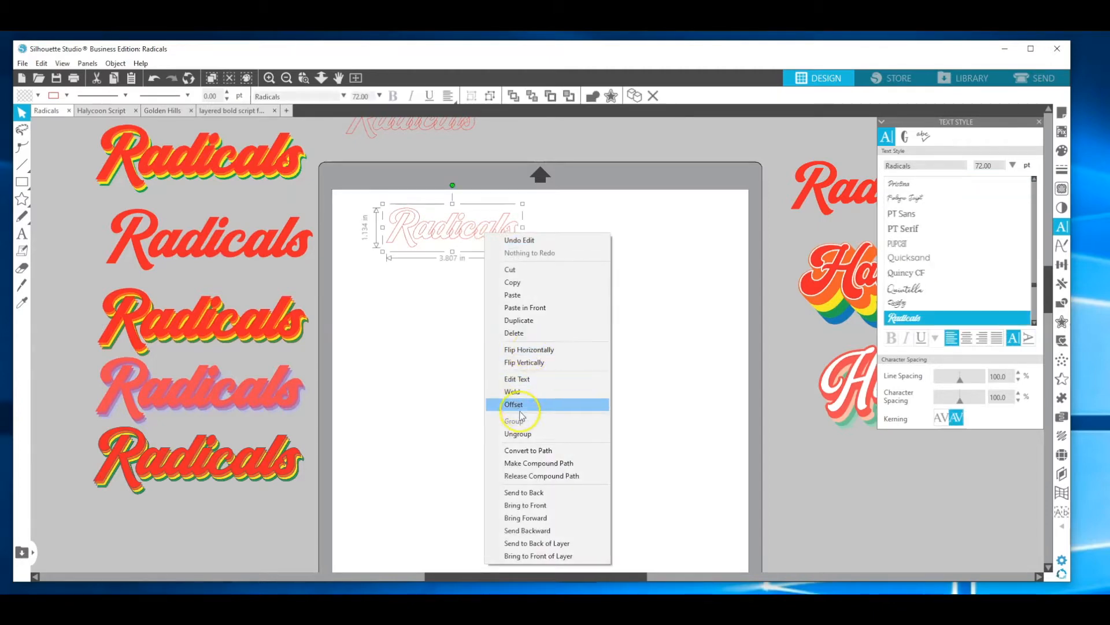
click(522, 392)
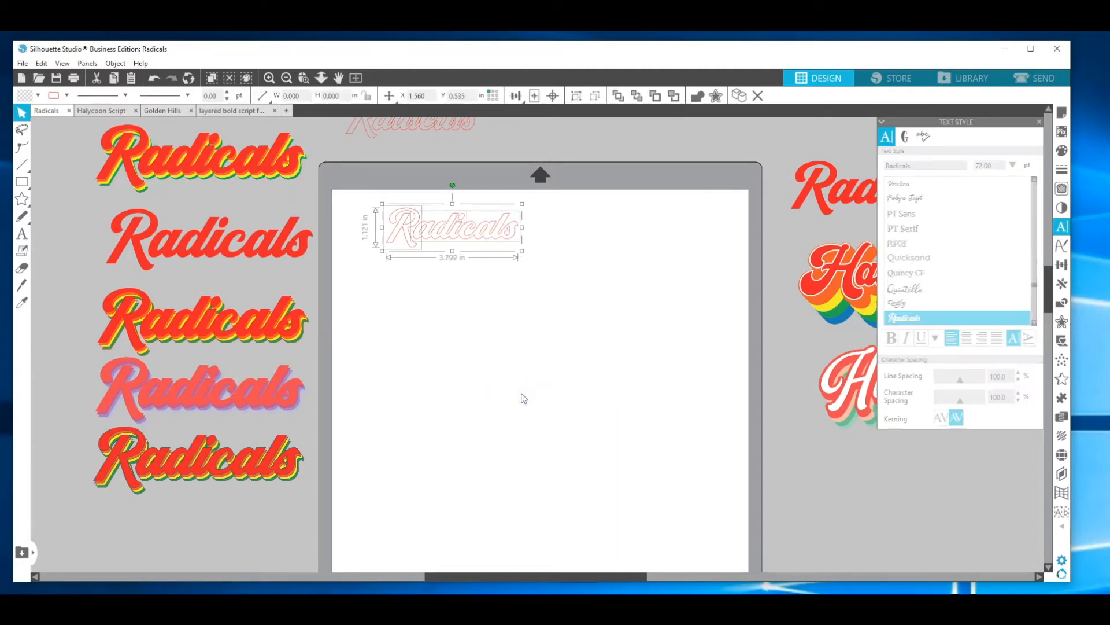
right_click(395, 227)
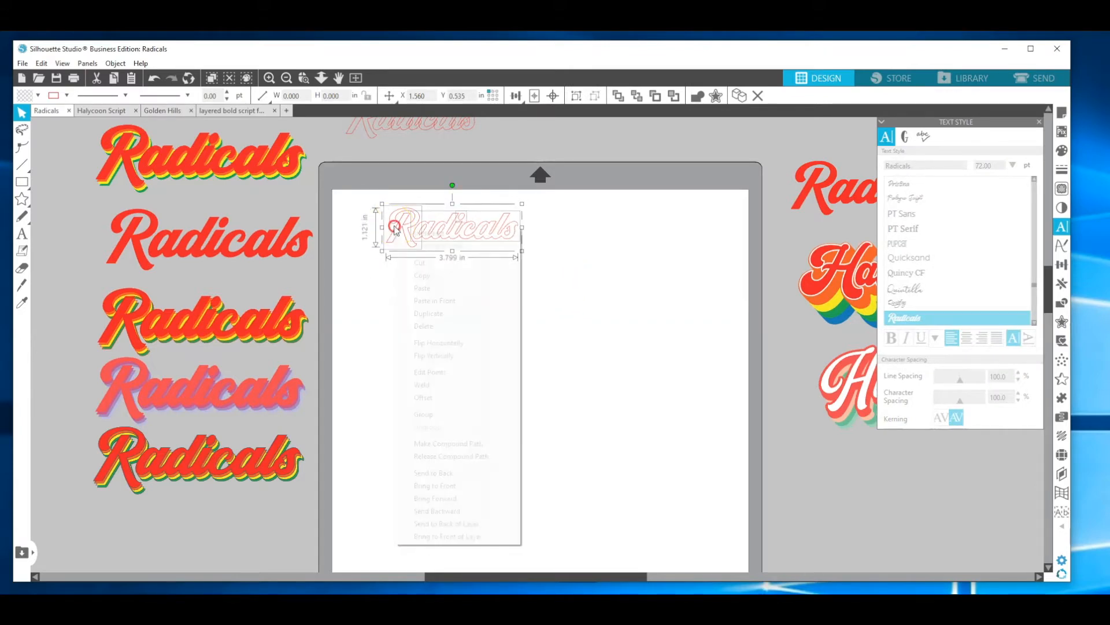
click(403, 414)
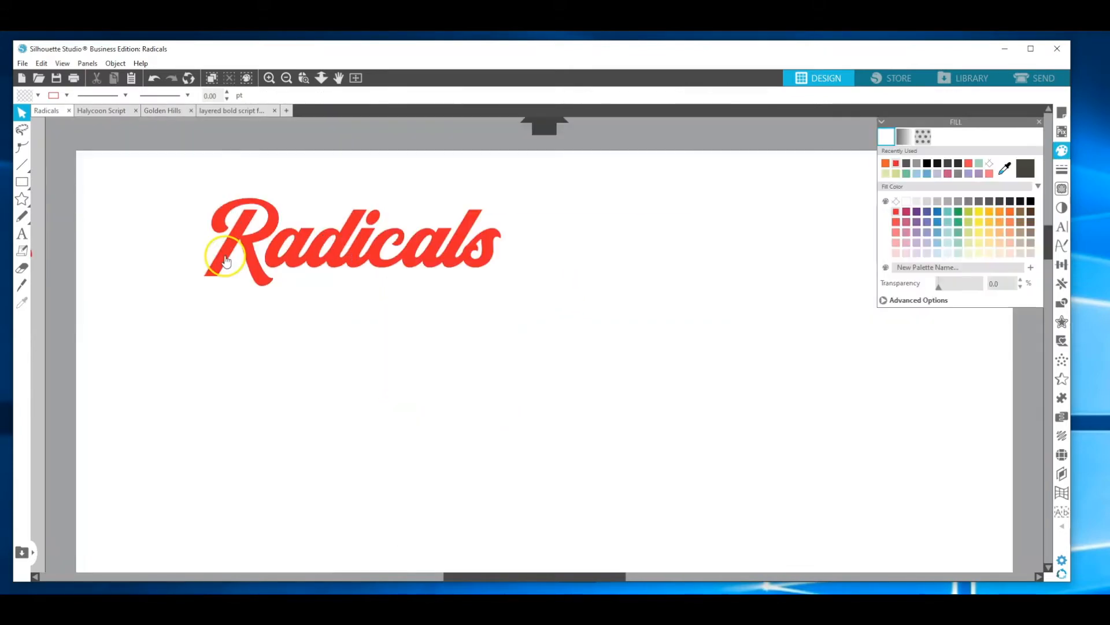
Duplicate the red Radicals word on the page.
click(225, 260)
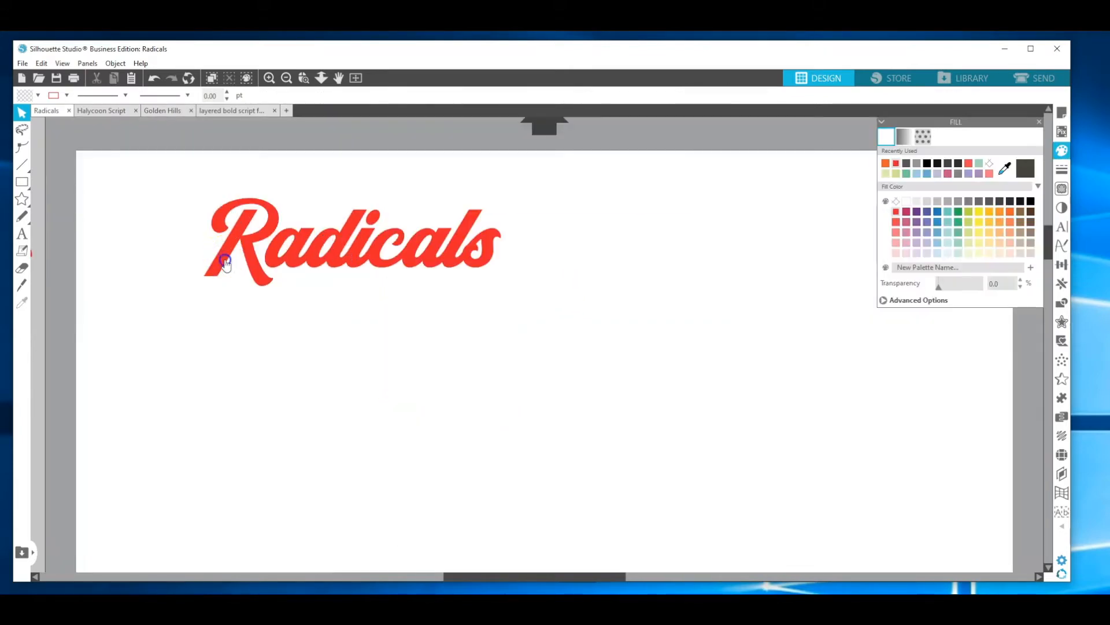
right_click(254, 263)
click(290, 237)
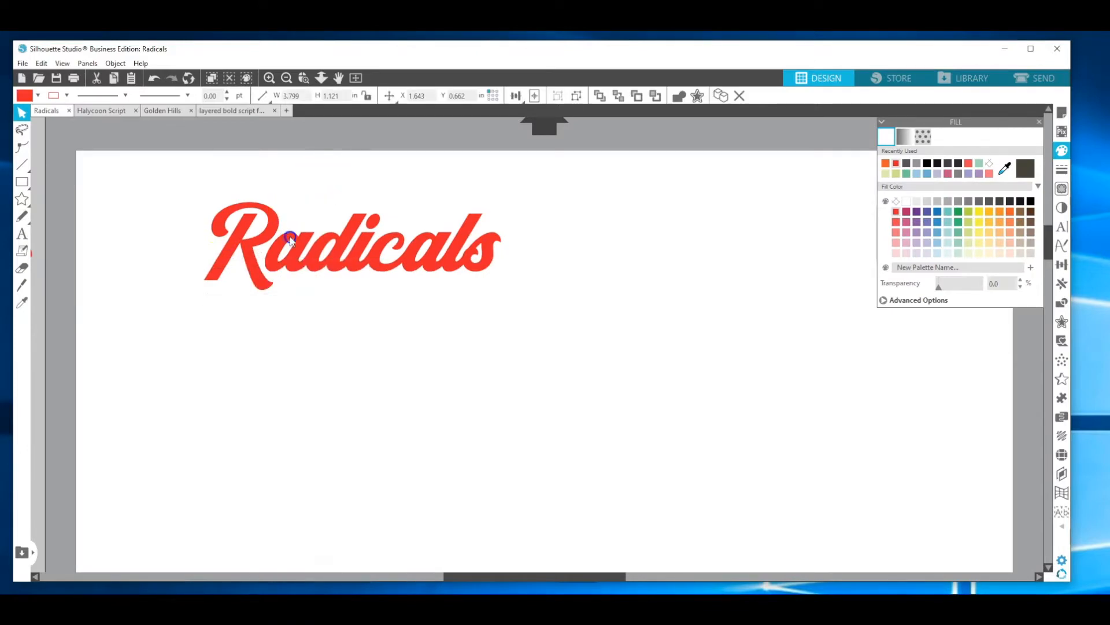
right_click(289, 256)
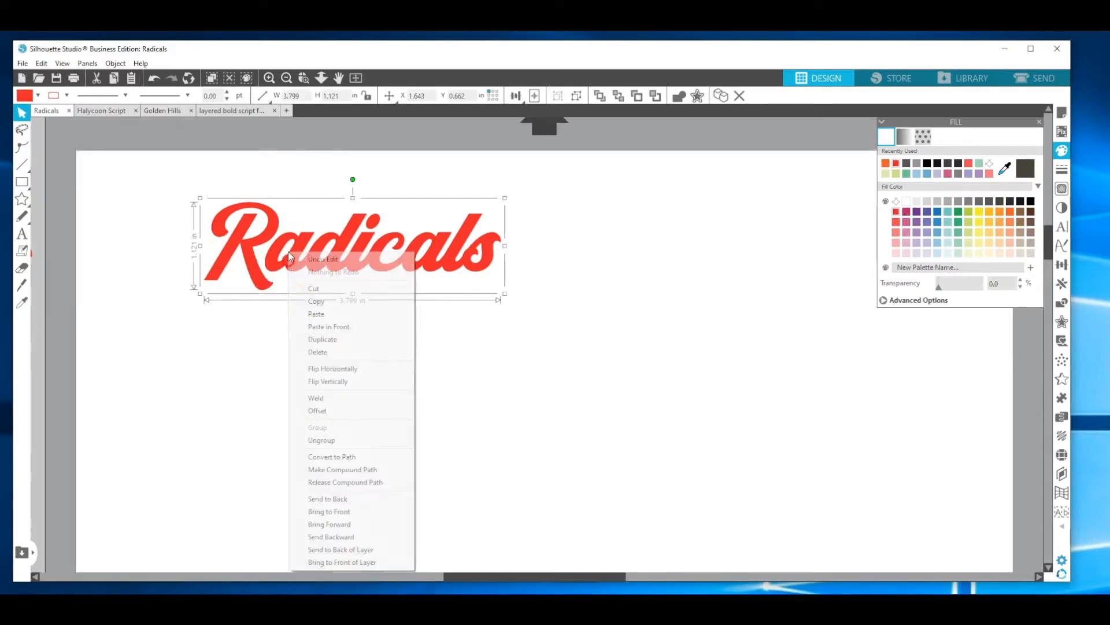
click(308, 343)
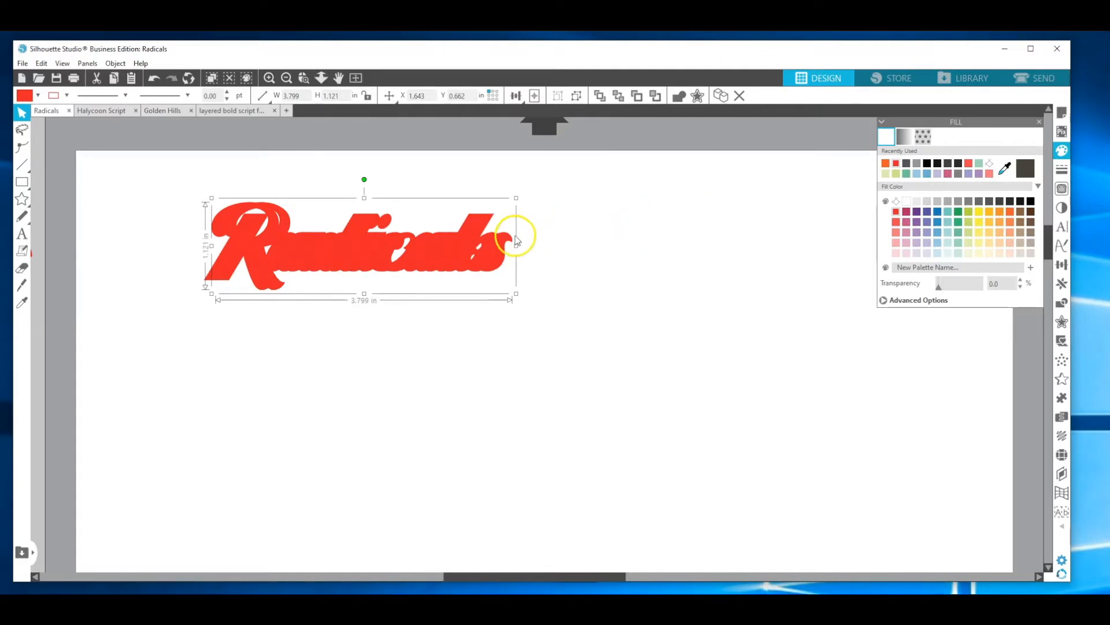
Fill the duplicate with orange and send it behind the red word.
click(1010, 216)
click(498, 255)
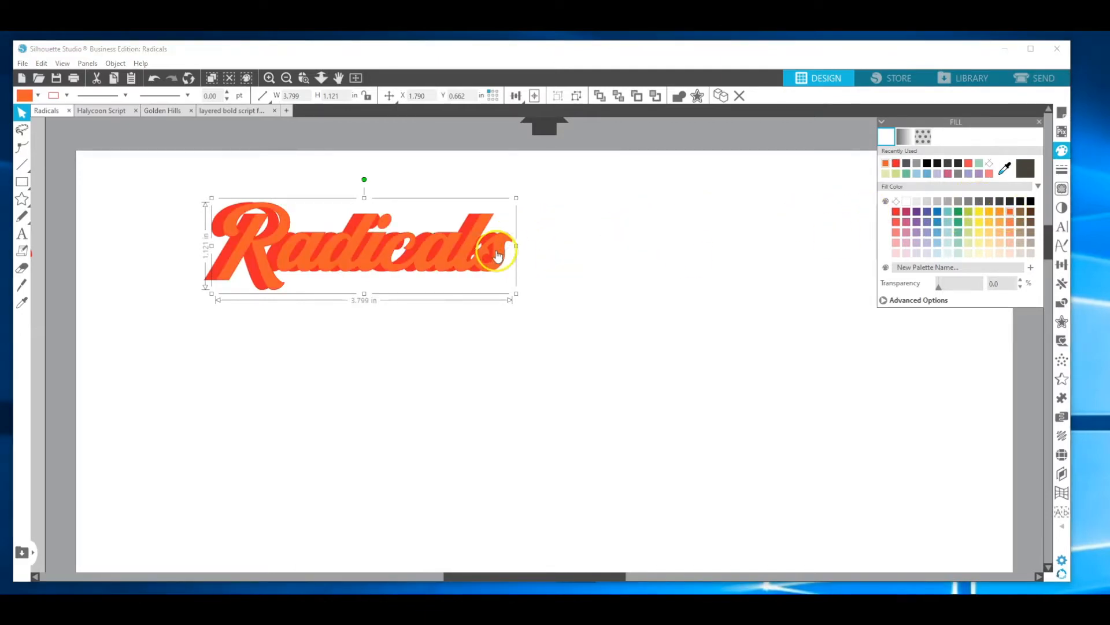
click(619, 97)
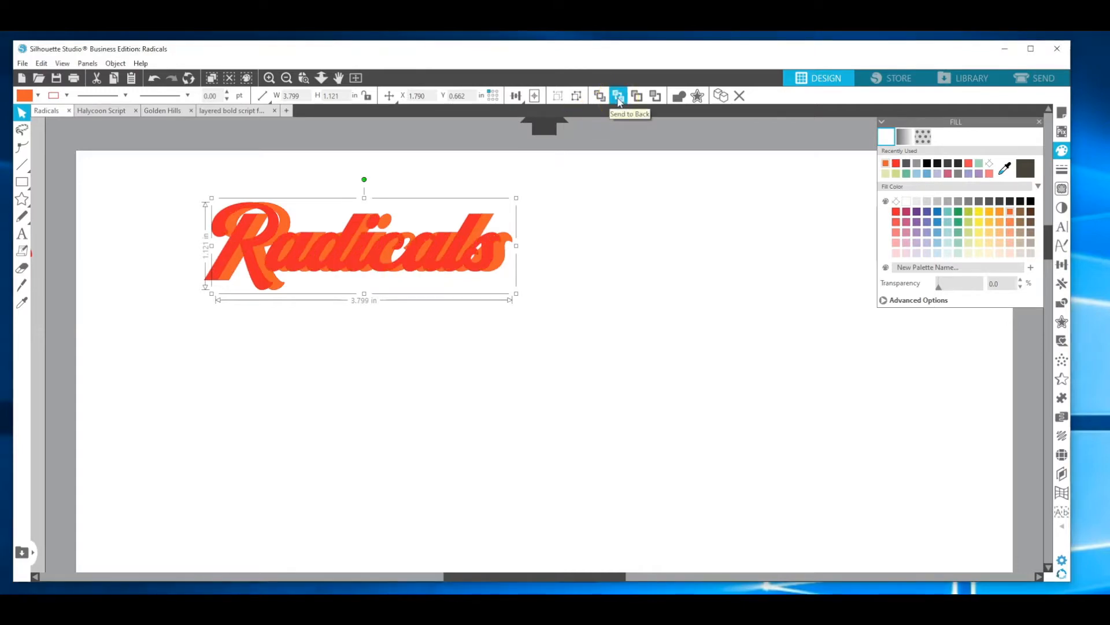
Align the orange copy directly beneath the red word at X 1.643 in, Y 0.662 in.
drag(509, 250, 493, 253)
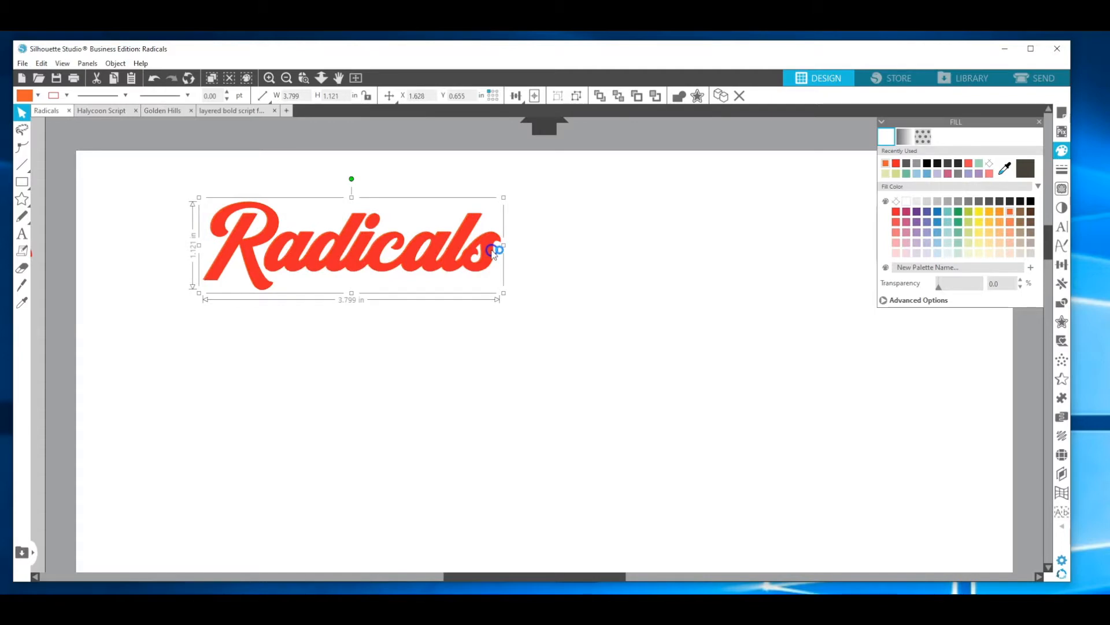
key(Right)
key(Right)
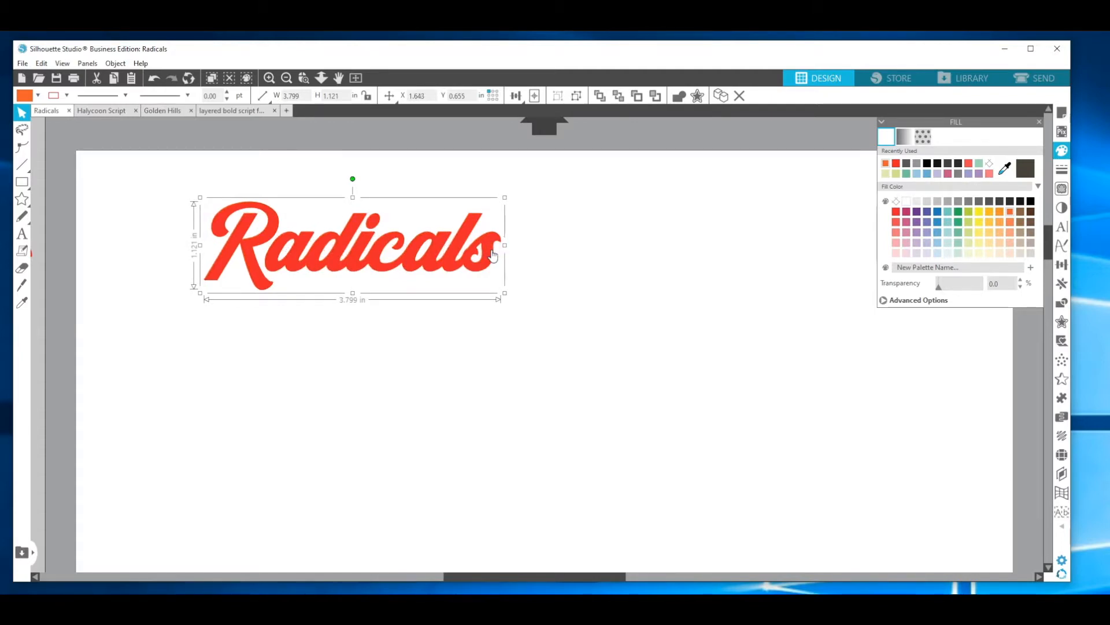
click(331, 336)
key(Down)
key(Down)
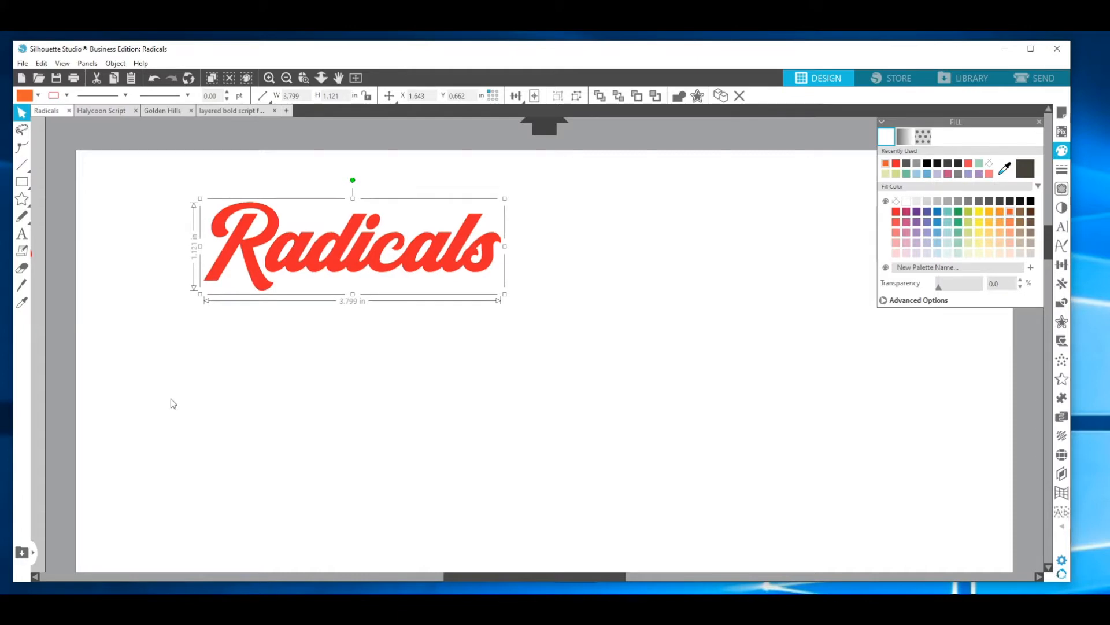
Offset the orange copy down and right to X 1.665 in, Y 0.721 in to form a shadow of the red word.
key(Down)
key(Down)
key(Down)
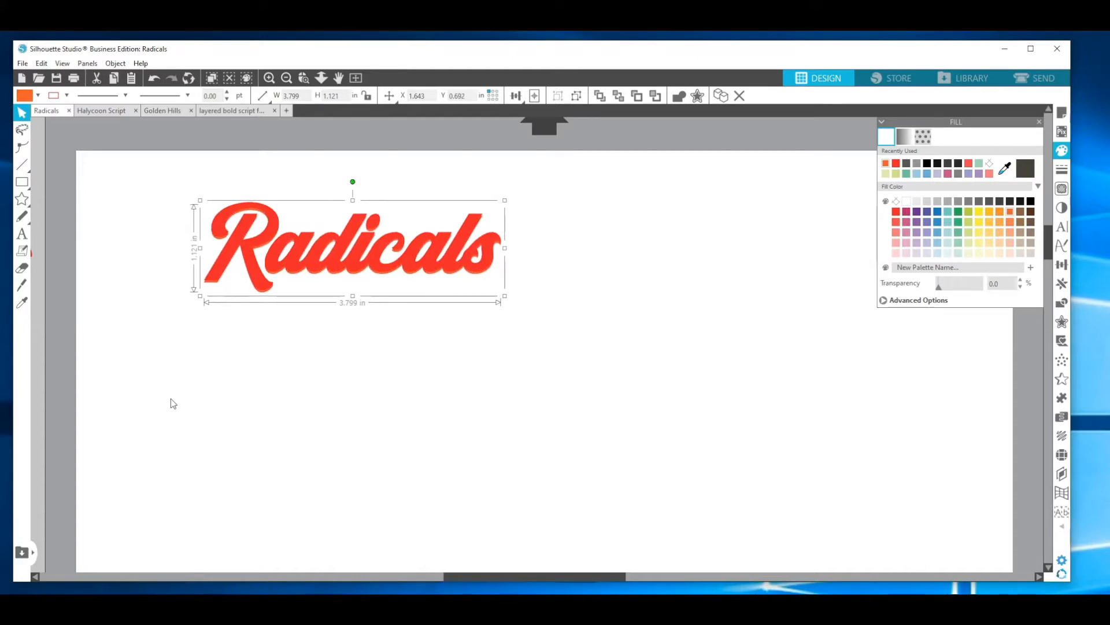
key(Down)
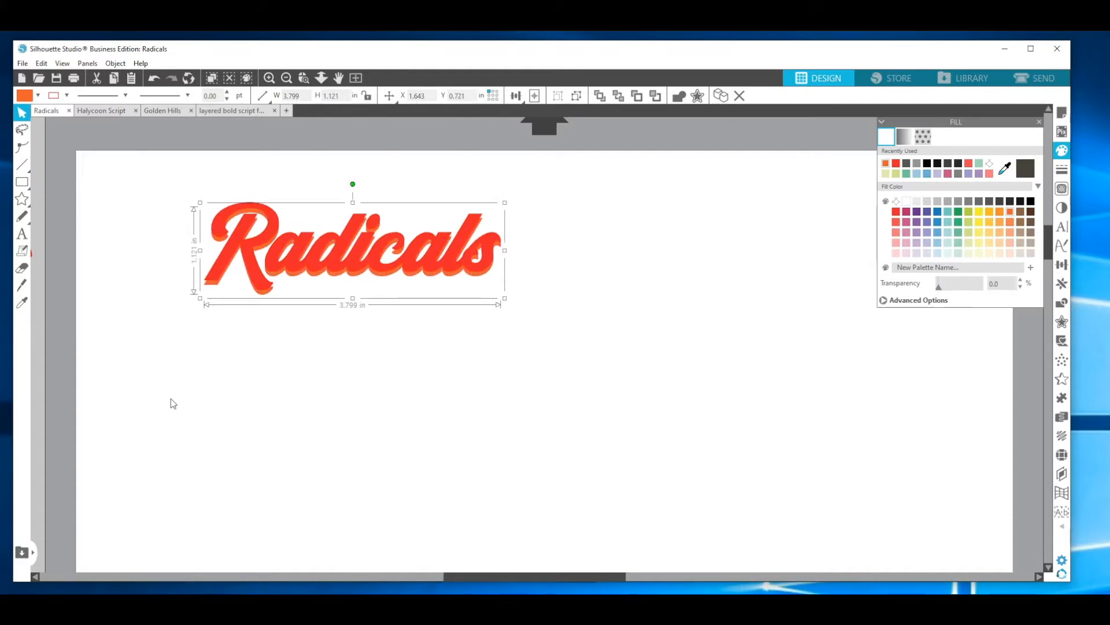
key(Right)
key(Right)
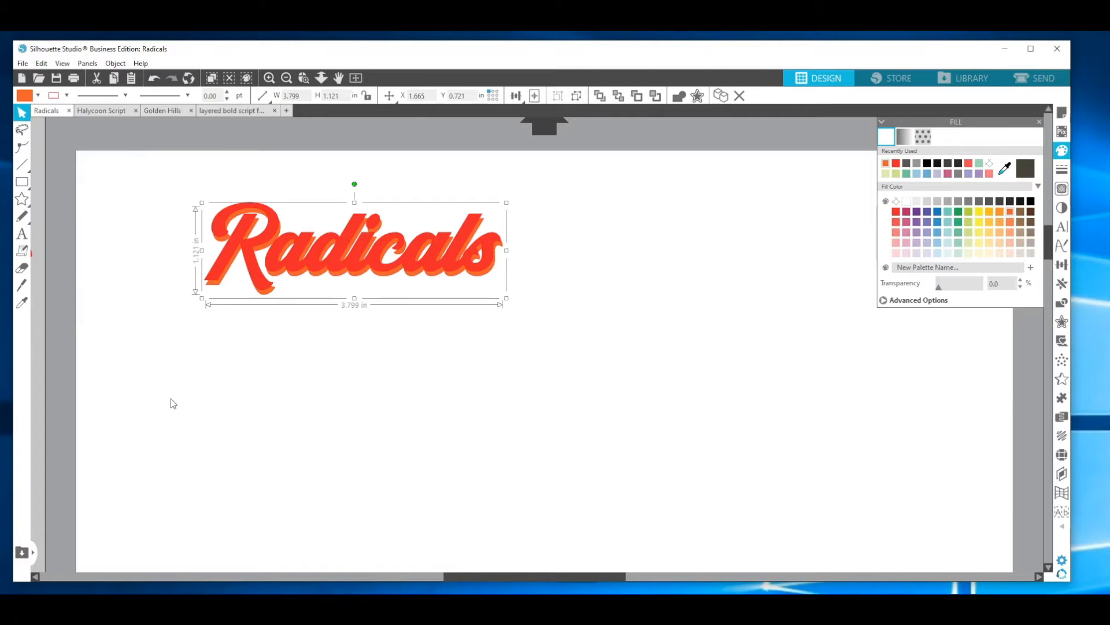
Duplicate the orange shadow layer and send the copy to the back.
right_click(484, 279)
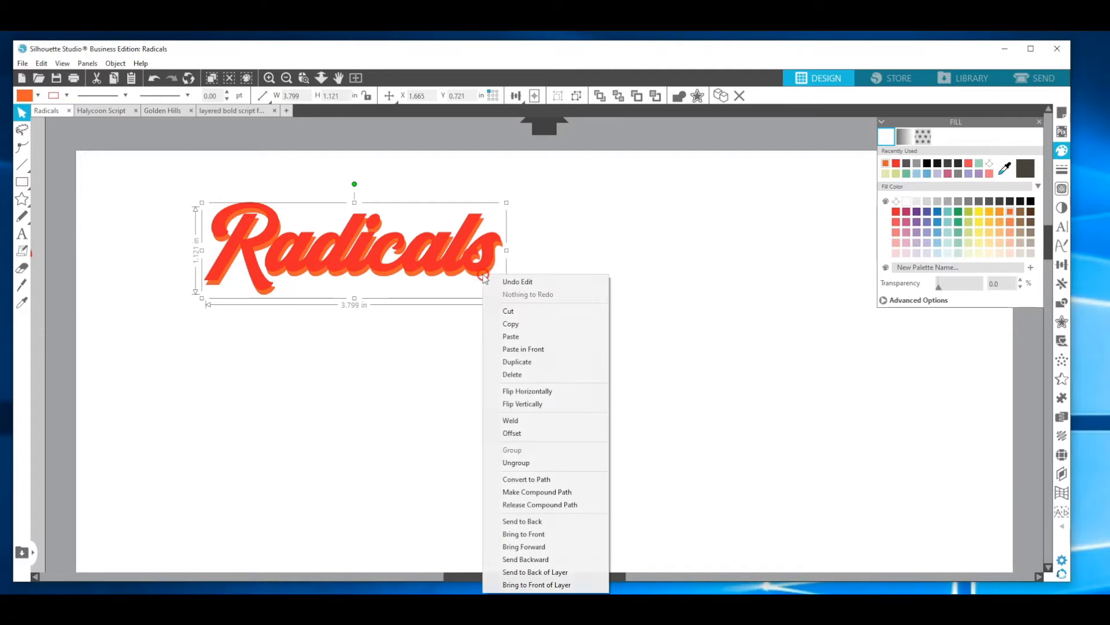
click(515, 364)
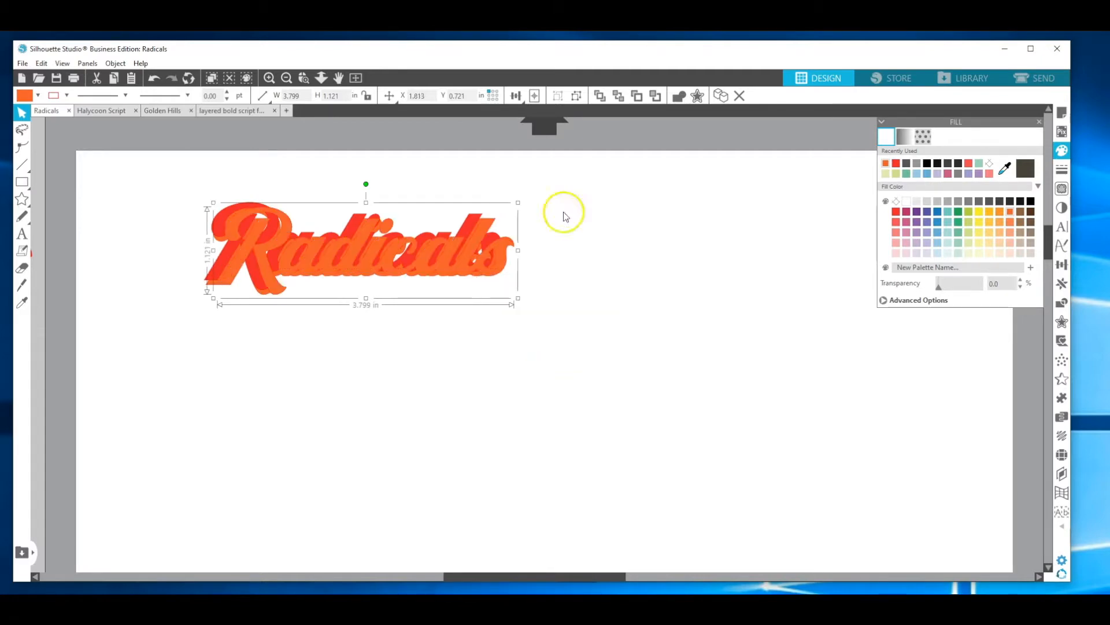
click(625, 97)
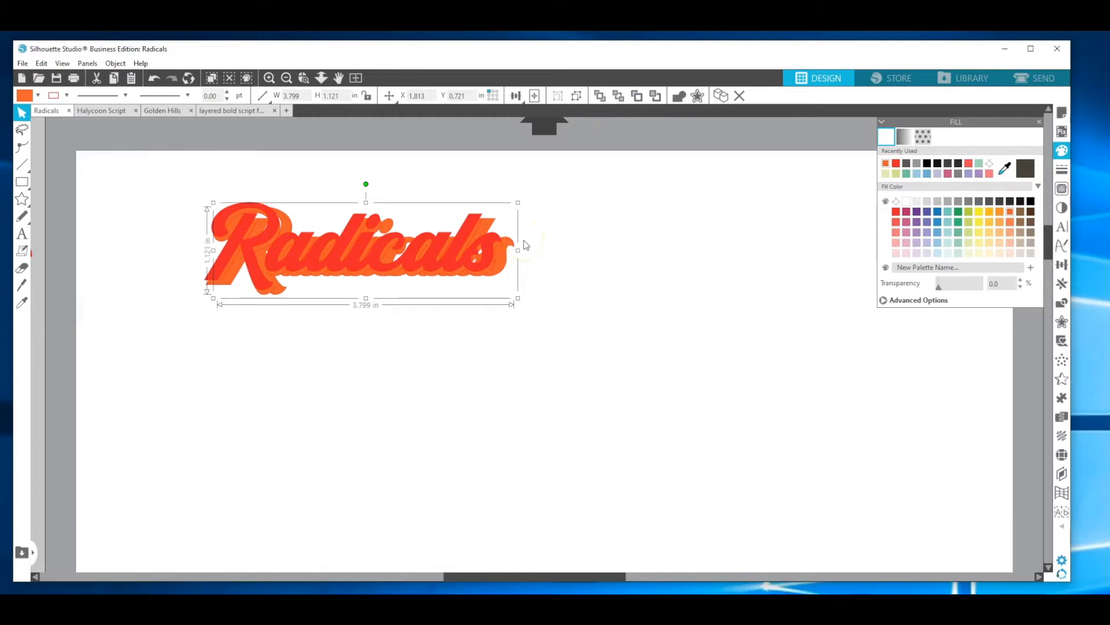
Shift the new orange copy left until it lines up horizontally with the first shadow layer at X 1.665 in.
click(504, 270)
key(Left)
key(Left)
key(Left)
key(Left)
key(Left)
key(Left)
key(Left)
key(Left)
key(Left)
key(Left)
key(Left)
key(Left)
key(Left)
key(Left)
key(Left)
key(Left)
key(Left)
key(Left)
key(Left)
key(Left)
key(Left)
key(Left)
key(Left)
key(Left)
key(Left)
key(Left)
key(Left)
key(Left)
key(Left)
key(Left)
key(Left)
key(Right)
key(Right)
key(Right)
key(Right)
key(Right)
key(Right)
key(Right)
key(Right)
key(Right)
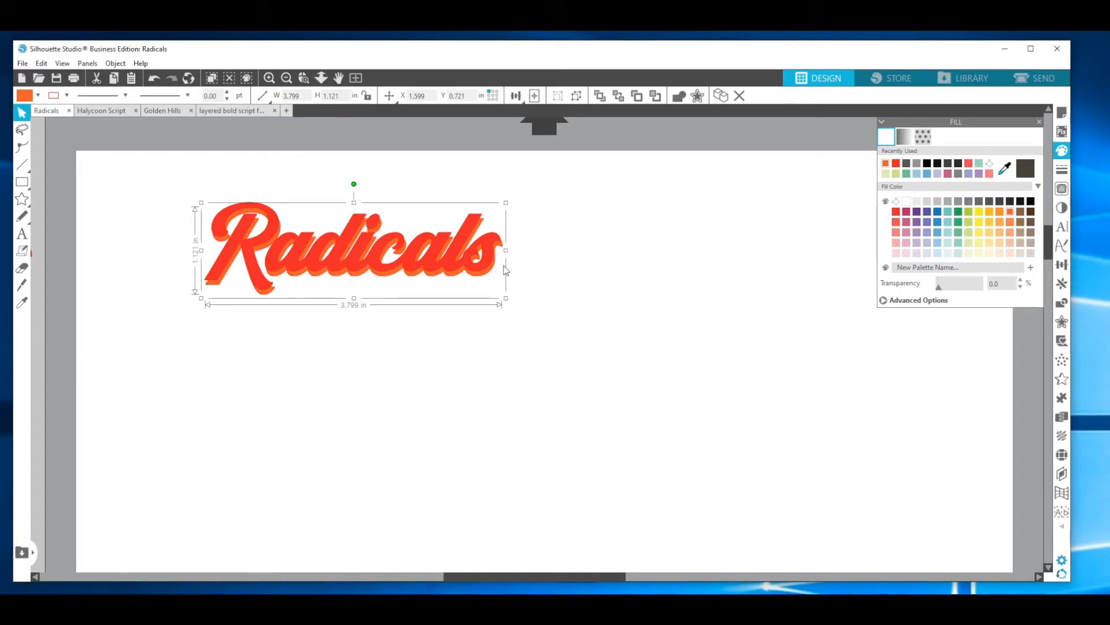
key(Right)
Offset the new orange copy down and right to X 1.687 in, Y 0.788 in, and fill it with yellow.
key(Down)
key(Down)
key(Down)
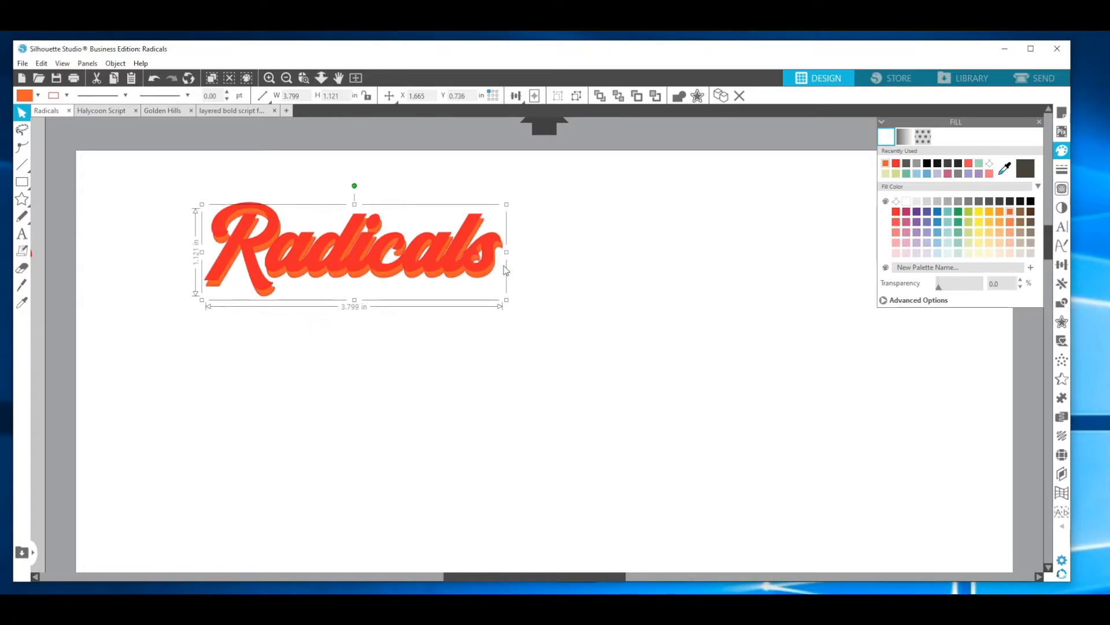
key(Down)
key(Down)
key(Down)
key(Down)
key(Down)
key(Down)
key(Down)
key(Down)
key(Down)
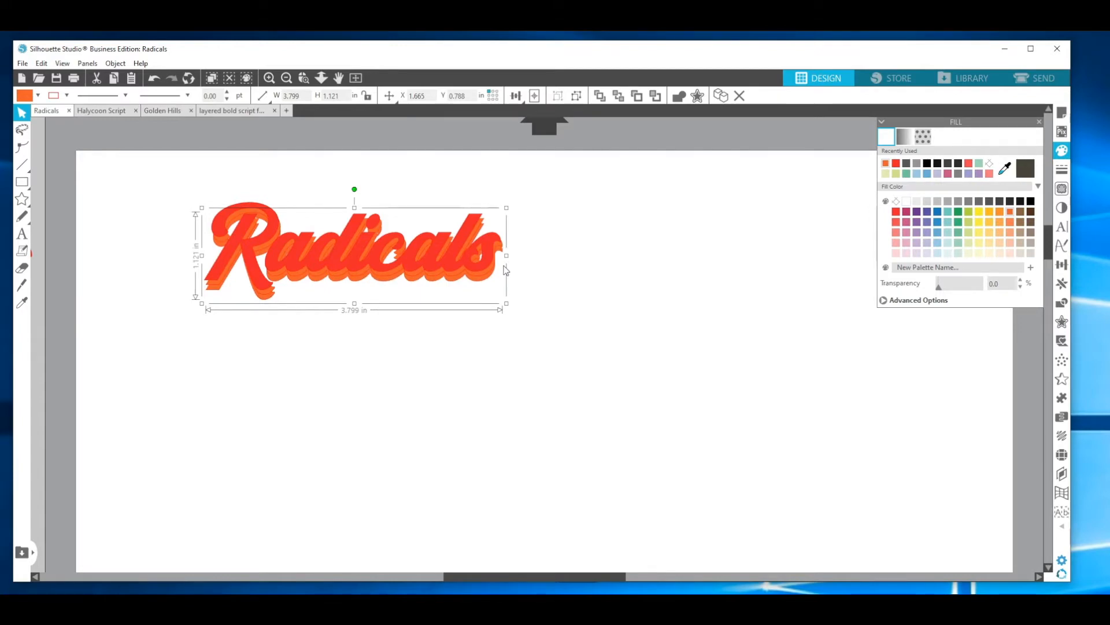
key(Right)
key(Right)
key(Right)
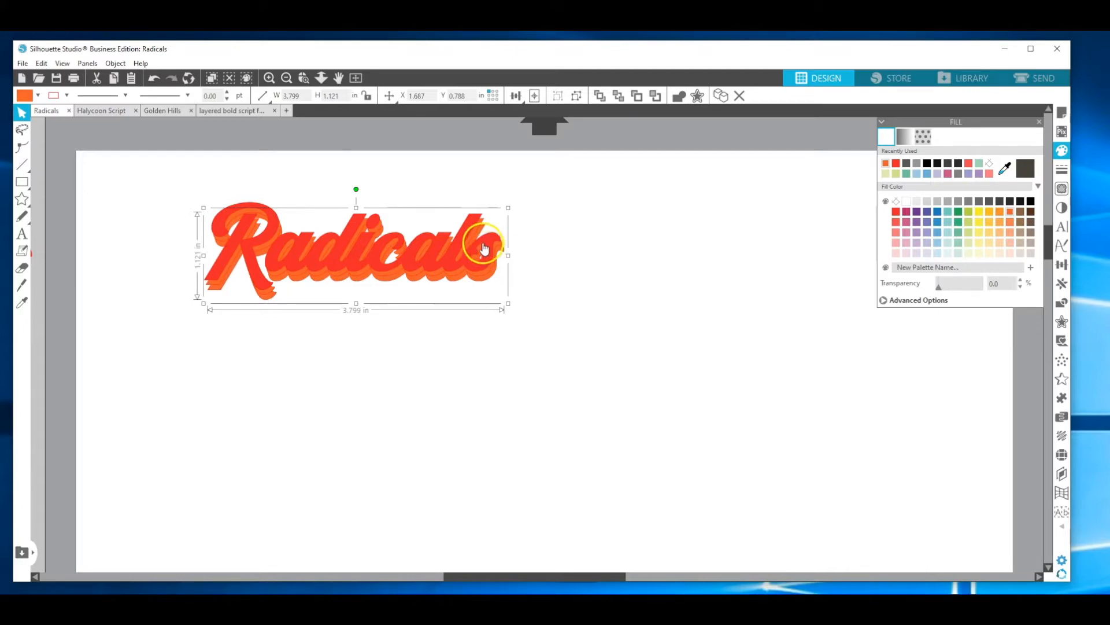
click(979, 211)
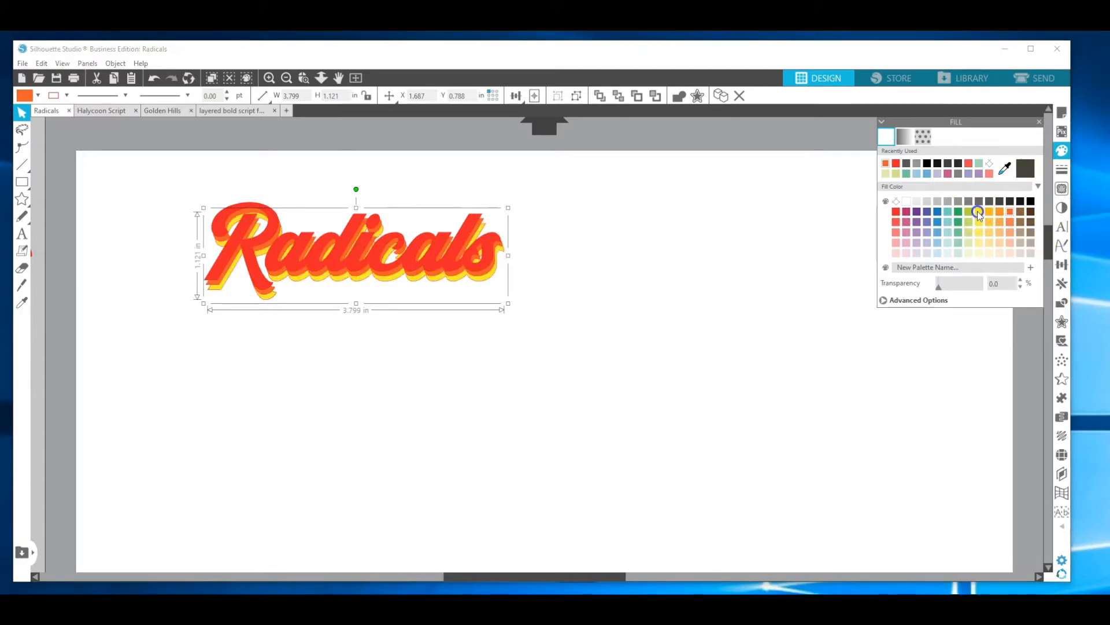
click(582, 293)
Duplicate the yellow shadow layer and send the copy to the back.
click(492, 277)
right_click(493, 278)
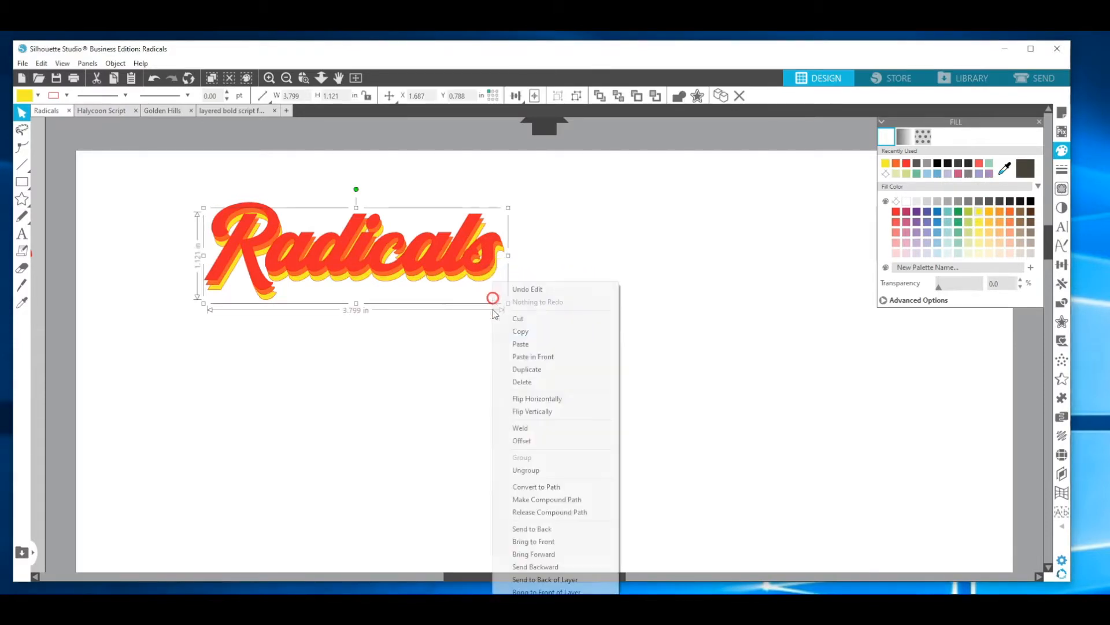
click(509, 369)
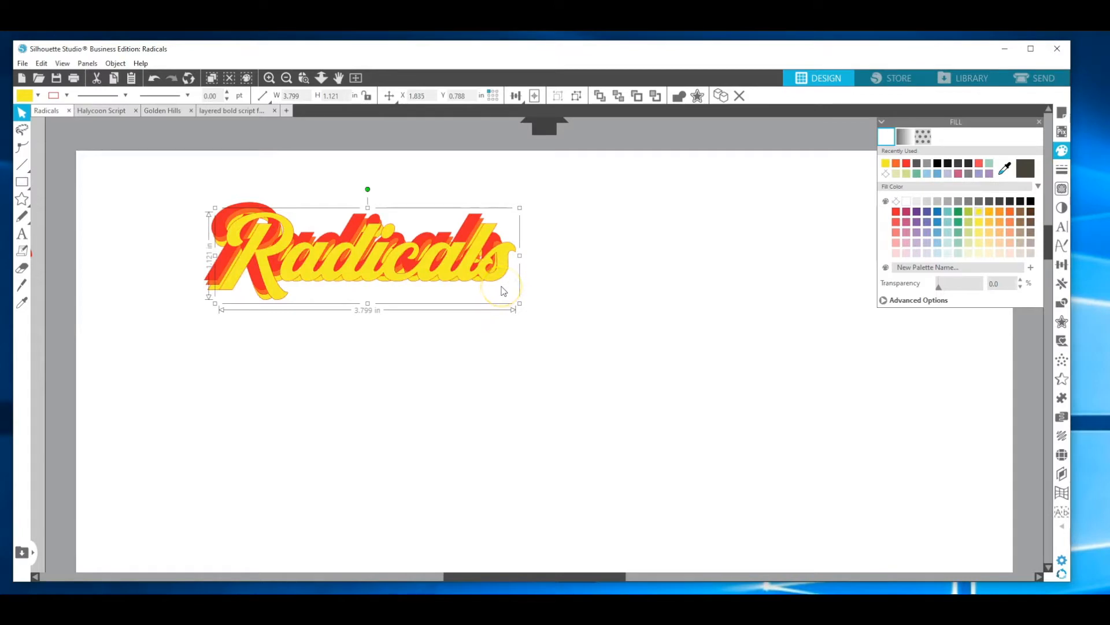
click(618, 96)
Shift the yellow copy left until it lines up horizontally with the original yellow layer at X 1.687 in.
key(Left)
key(Left)
key(Left)
key(Left)
key(Left)
key(Left)
key(Left)
key(Left)
key(Left)
key(Left)
key(Left)
key(Left)
key(Left)
key(Left)
click(504, 276)
Offset the yellow copy down and right to X 1.709 in, Y 0.854 in, and fill it with green.
key(Down)
key(Down)
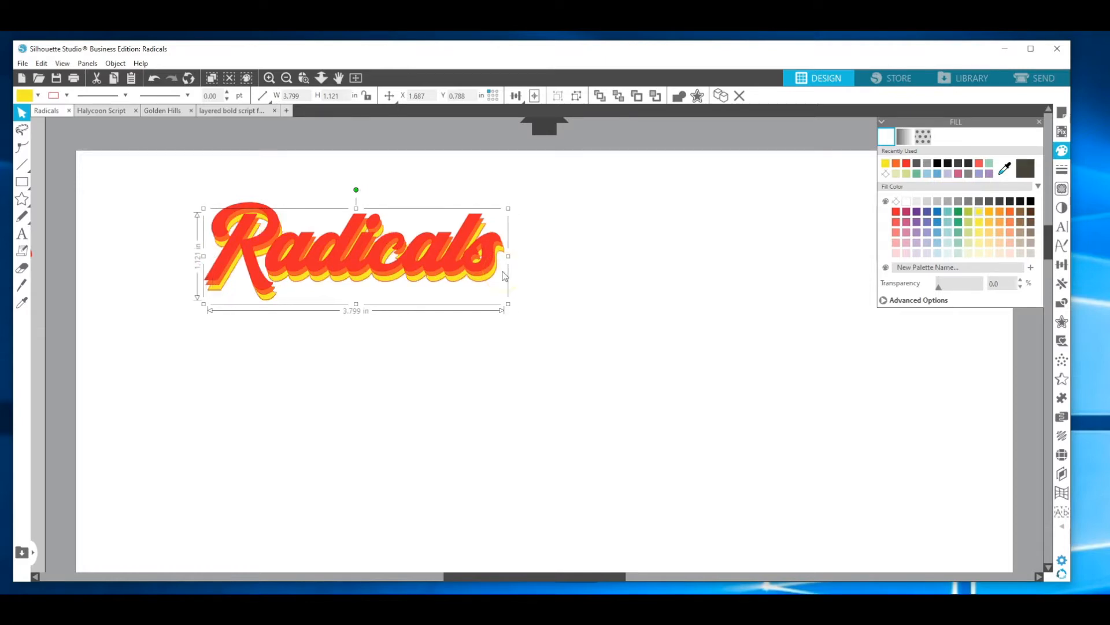
key(Down)
key(Down)
key(Down)
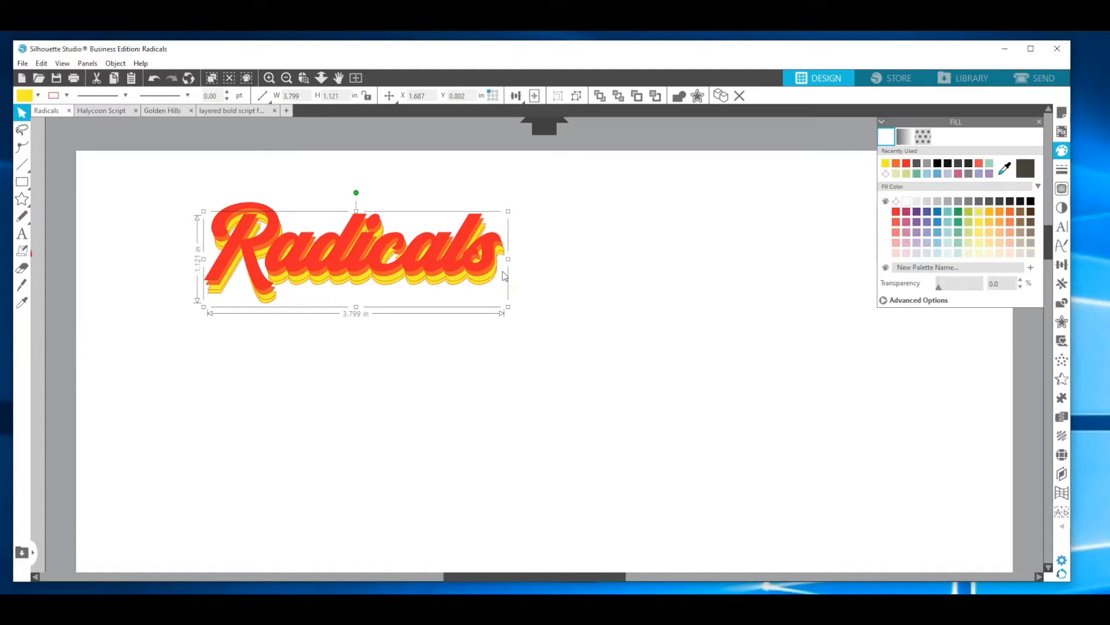
key(Right)
key(Right)
key(Right)
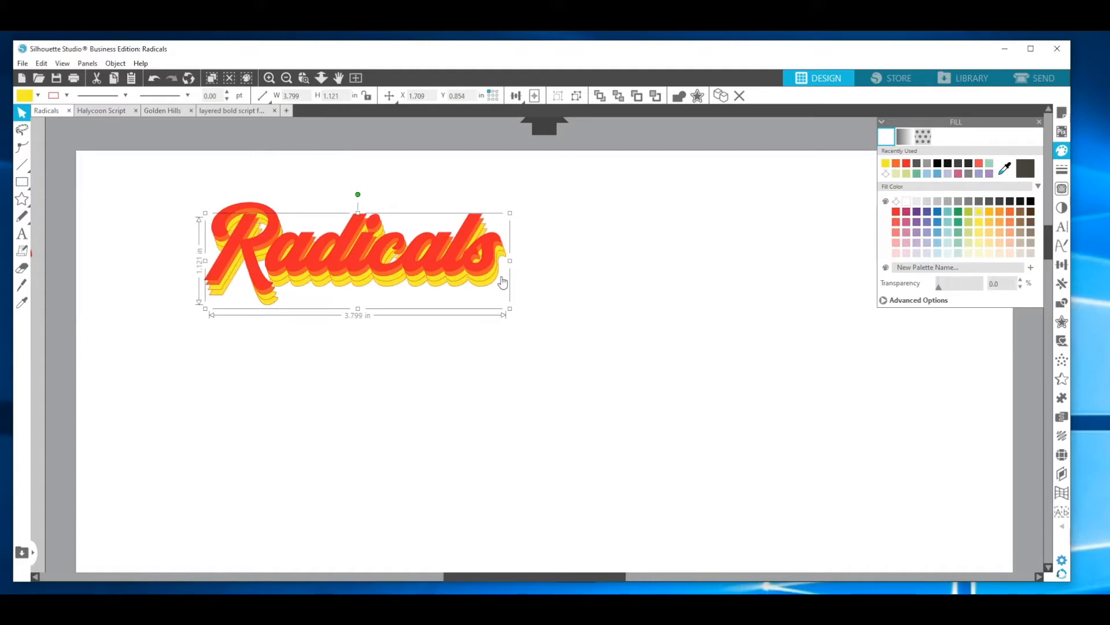
click(987, 173)
click(961, 213)
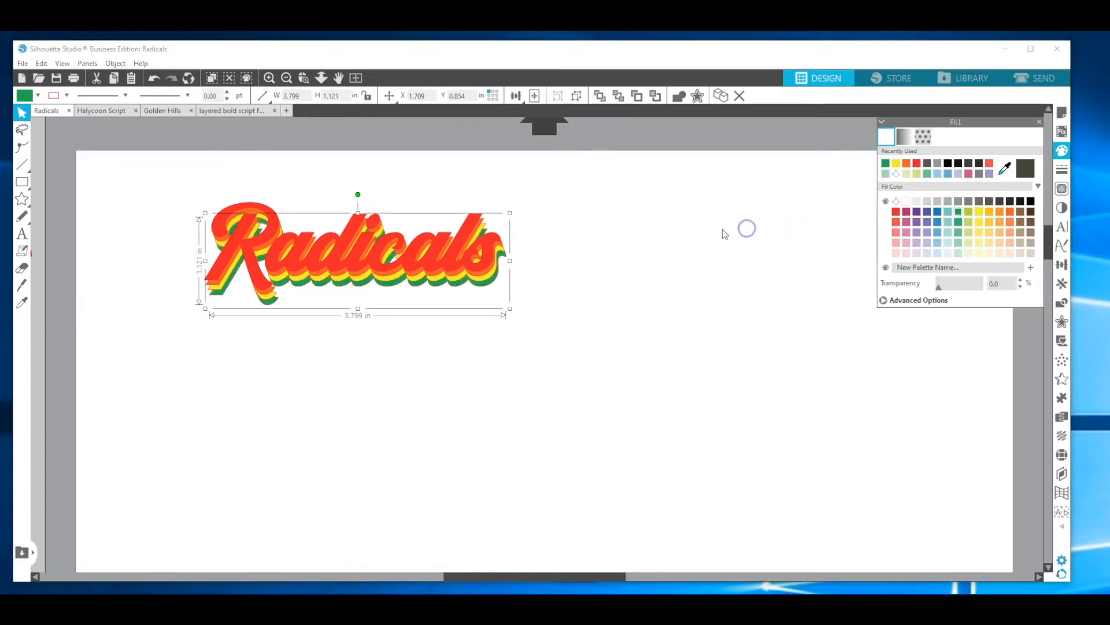
Duplicate the green shadow layer and send the copy to the back.
right_click(484, 290)
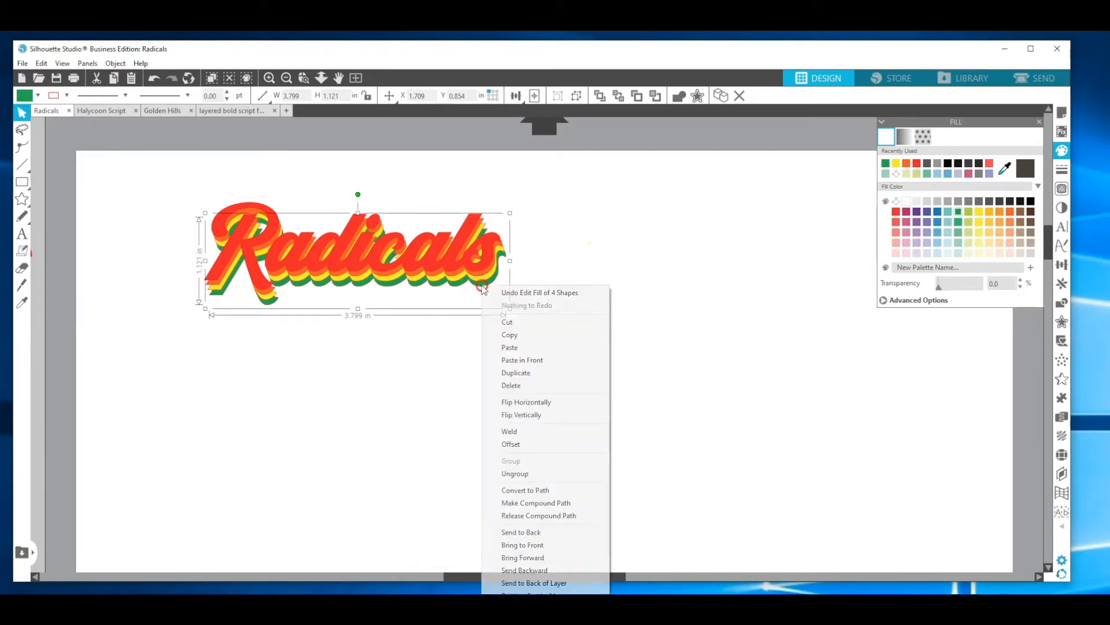
click(504, 359)
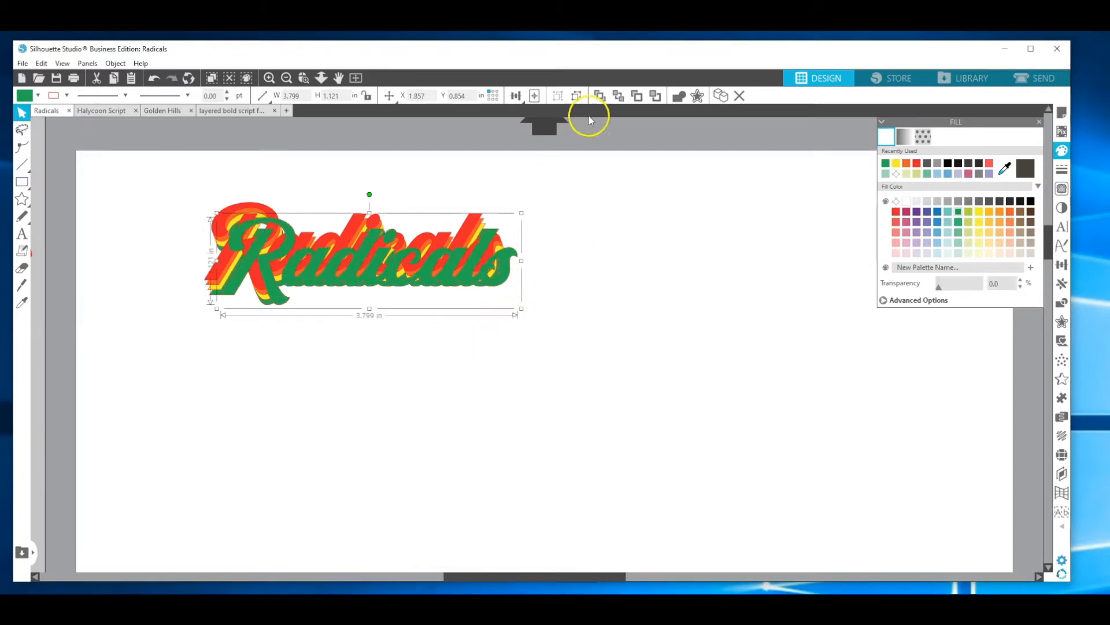
click(617, 96)
Offset the green copy from the original green layer to X 1.731 in, Y 0.920 in, and fill it with blue.
click(521, 270)
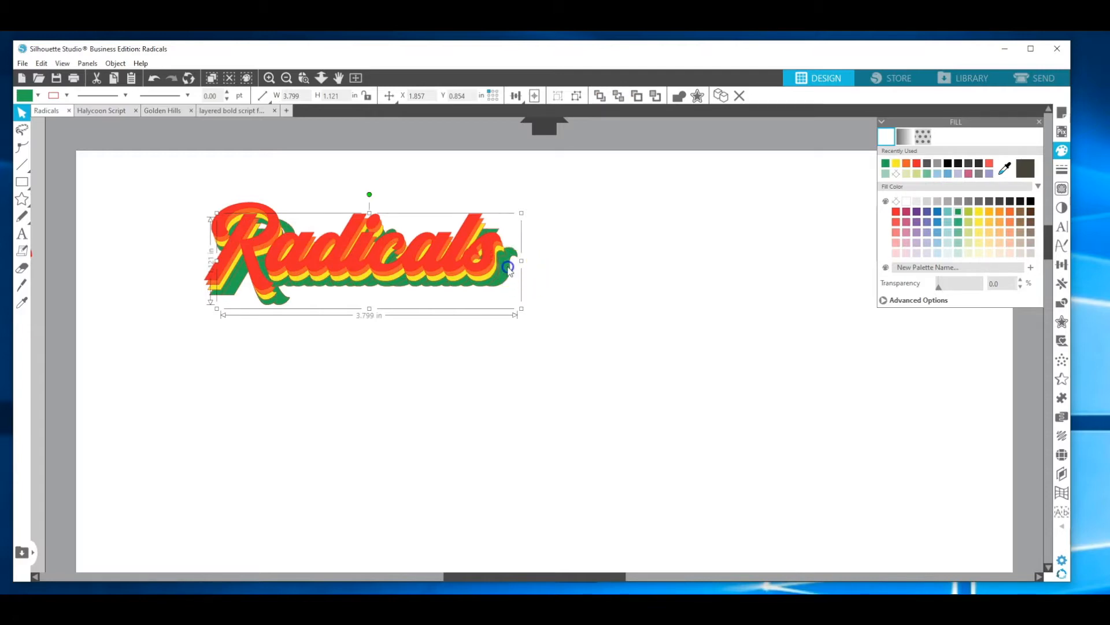
drag(515, 268, 510, 275)
click(938, 212)
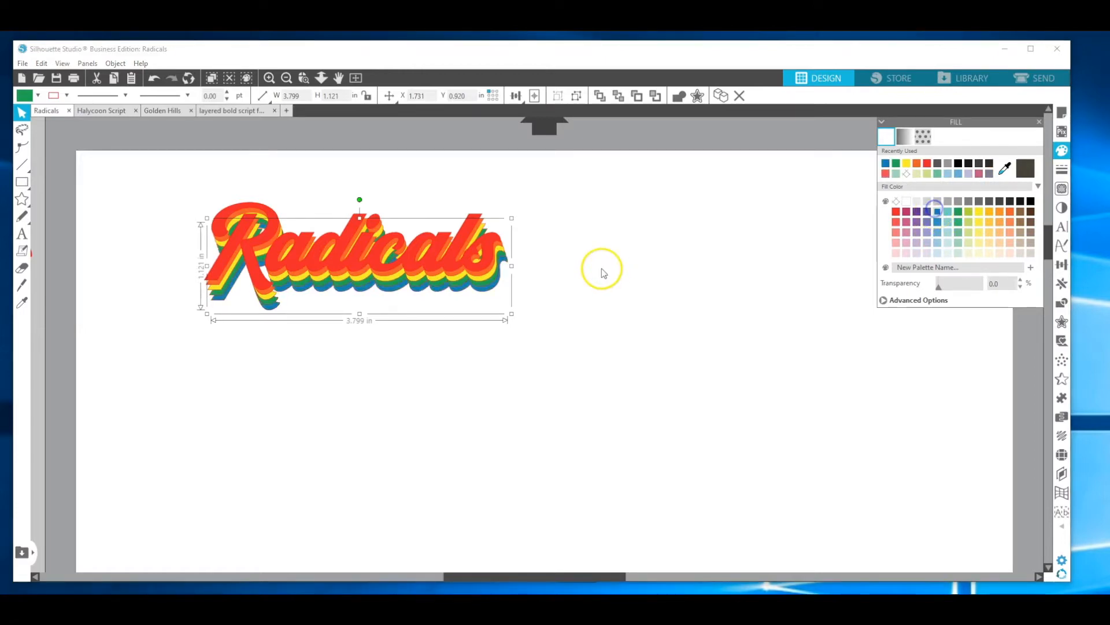
click(544, 275)
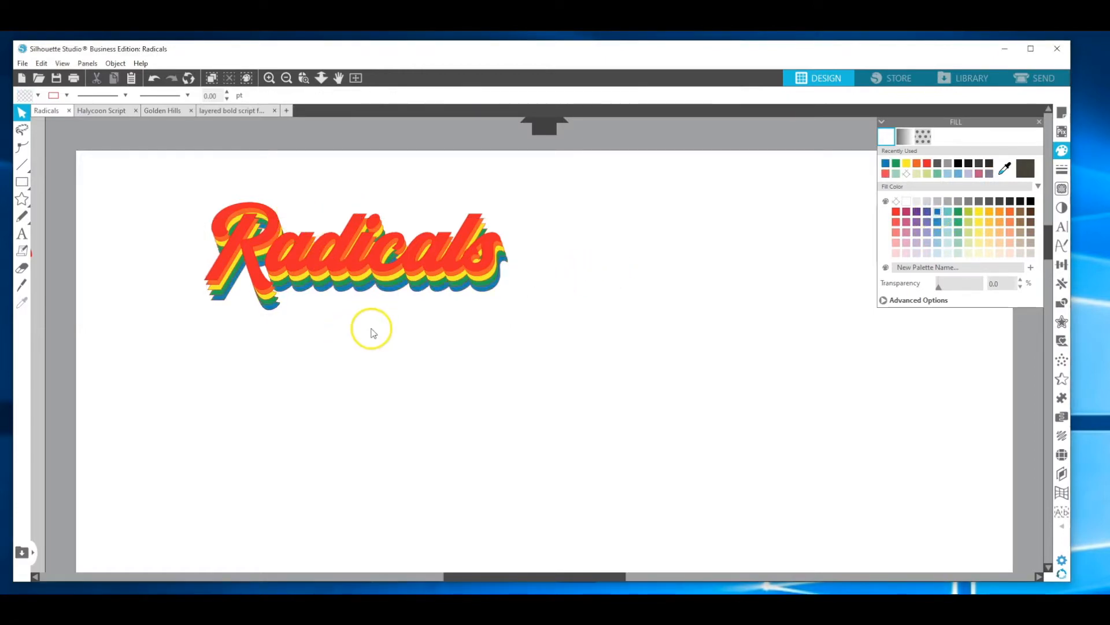
Duplicate the green and blue shadow layers together and send both copies to the back.
click(395, 287)
right_click(395, 286)
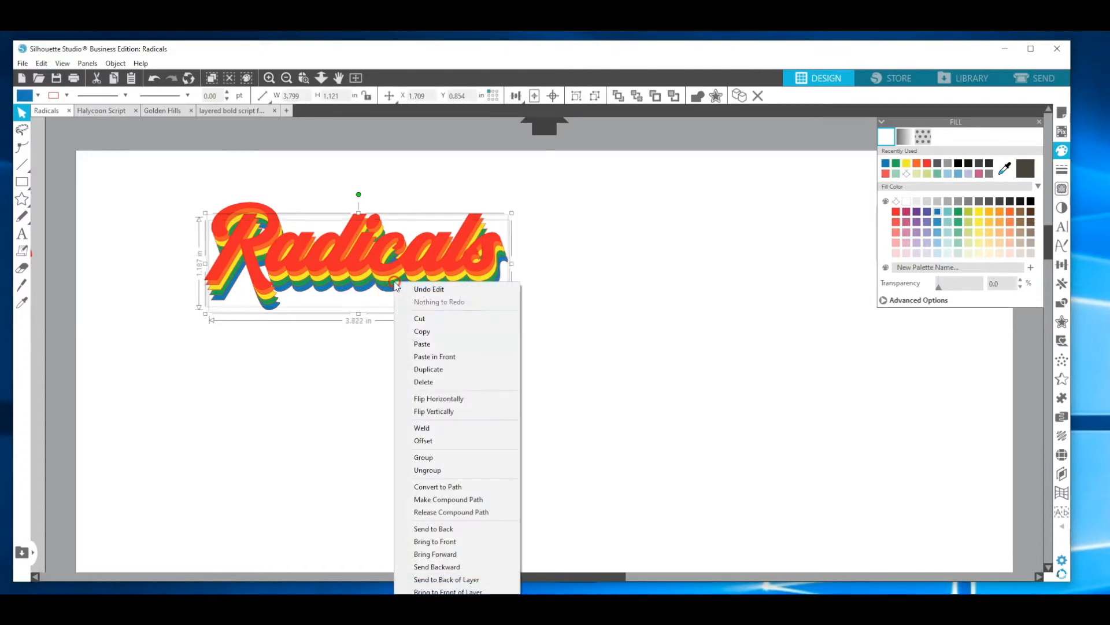
click(412, 367)
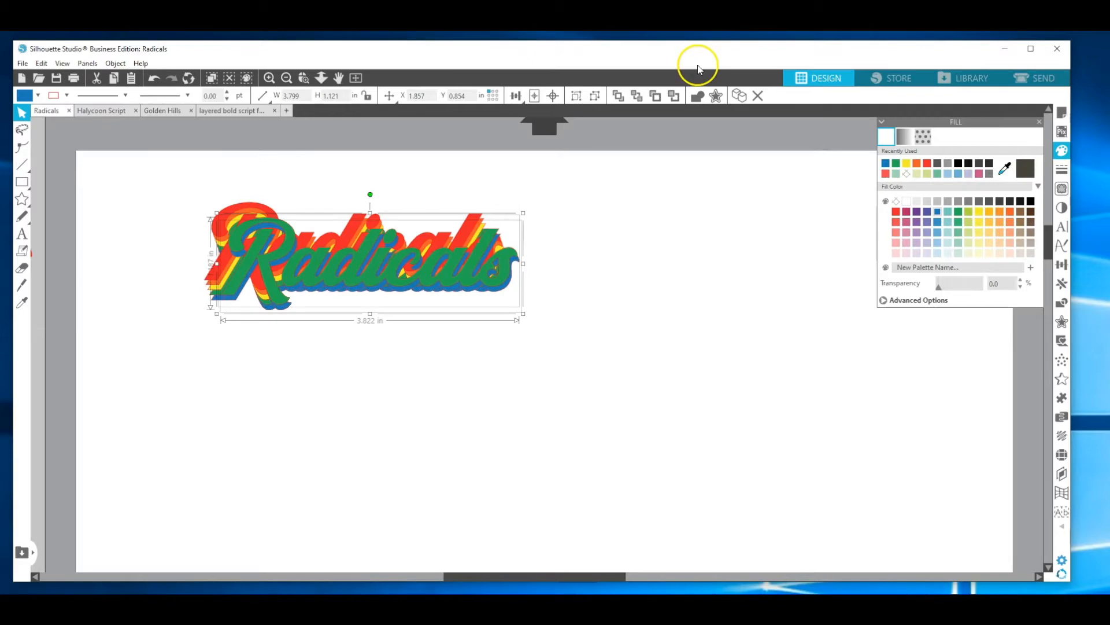
click(635, 100)
Shift the green and blue copies left until they line up with their originals at X 1.709 in.
click(528, 258)
click(515, 253)
key(Left)
key(Left)
key(Left)
key(Left)
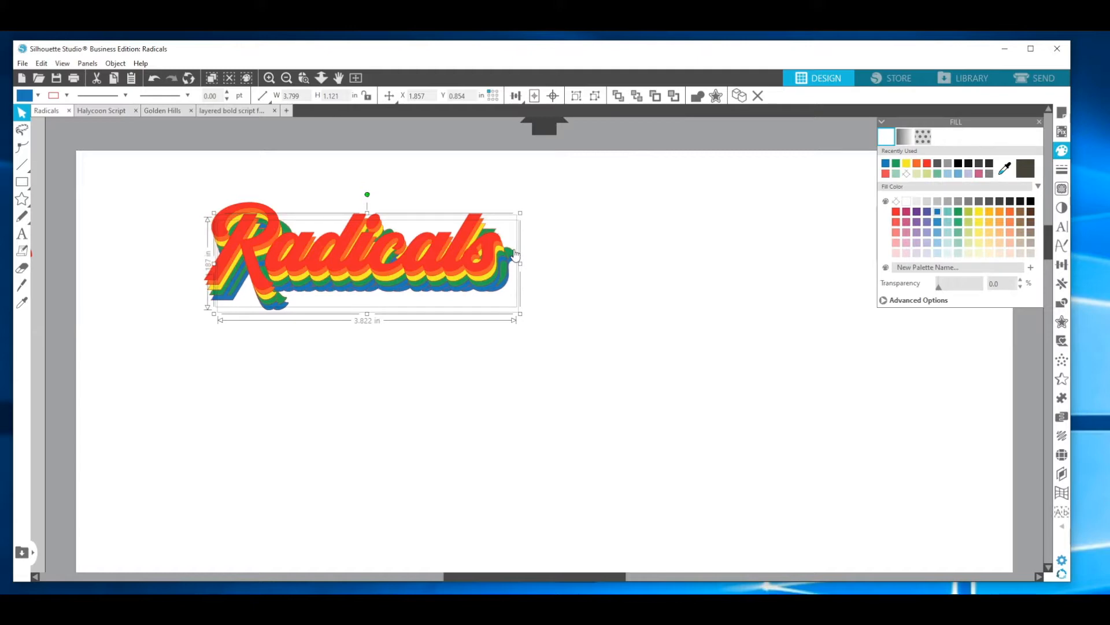
key(Left)
key(Left)
key(Left)
key(Left)
key(Left)
key(Left)
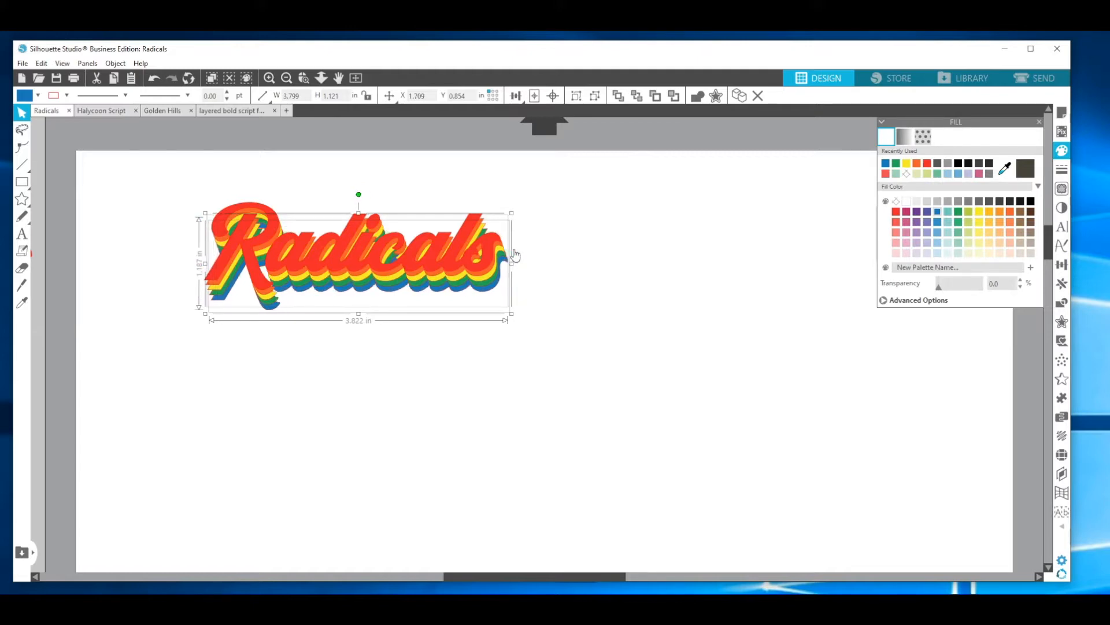
Offset the green and blue copies down and right to X 1.754 in, Y 0.987 in, below the first blue layer.
key(Down)
key(Down)
key(Down)
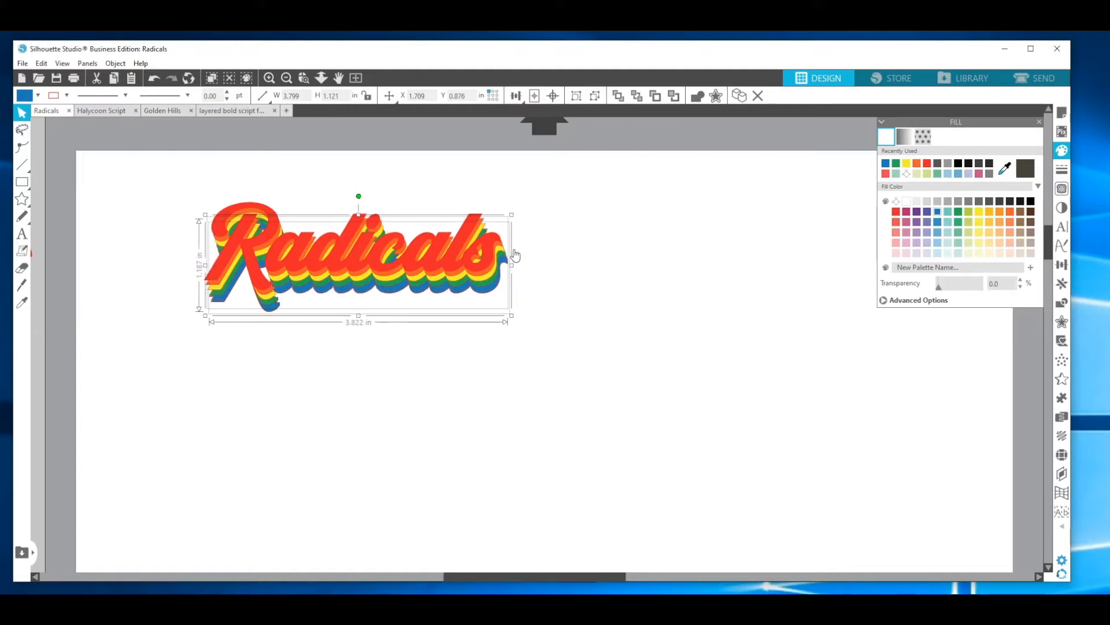
key(Down)
key(Down)
key(Down)
key(Down)
key(Down)
key(Down)
key(Down)
key(Down)
key(Down)
key(Down)
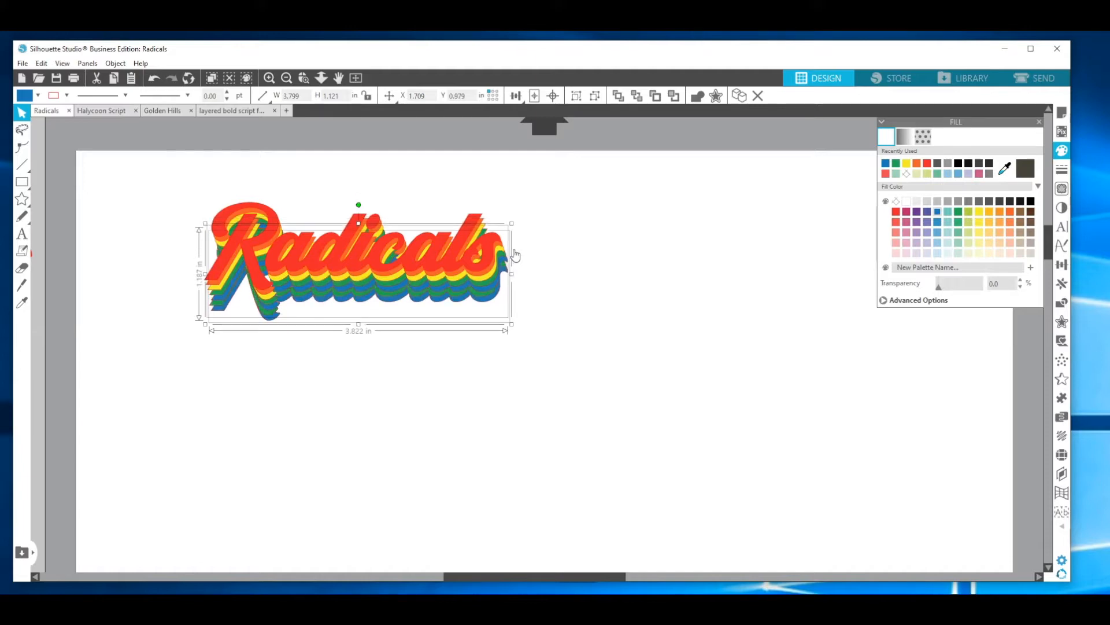
key(Right)
key(Right)
key(Right)
key(Right)
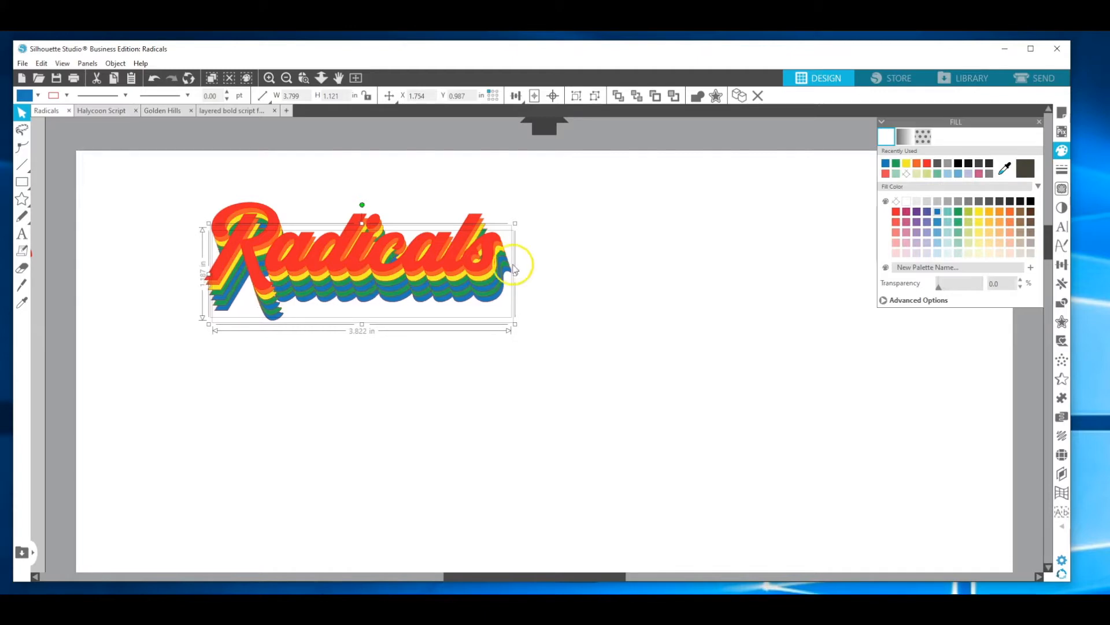
click(523, 313)
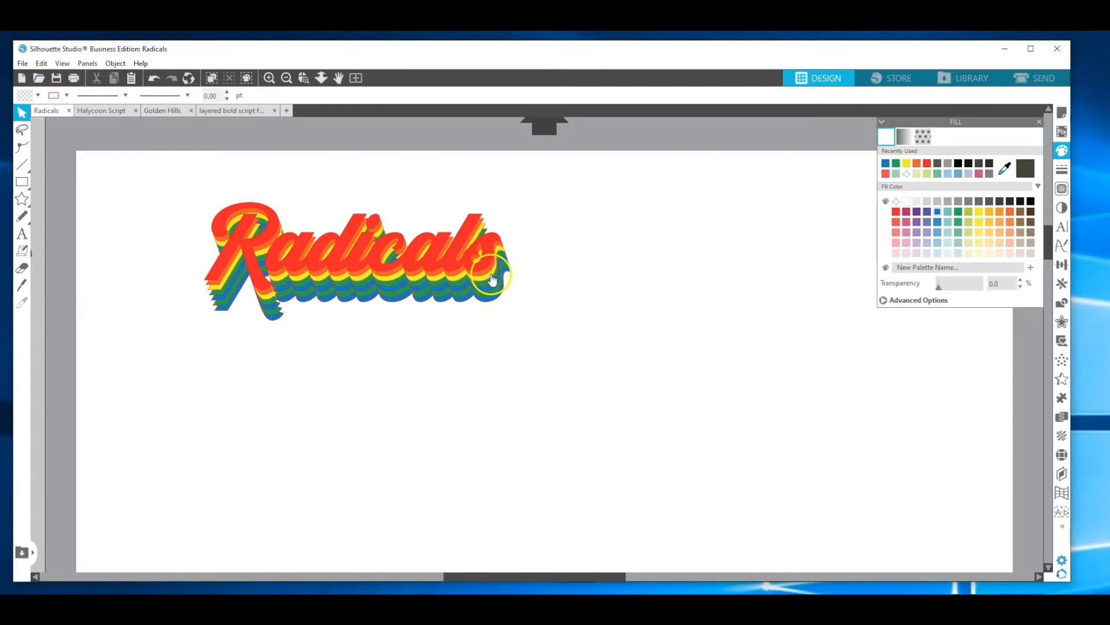
Fill the duplicated green layer beneath the first blue layer with purple.
click(495, 291)
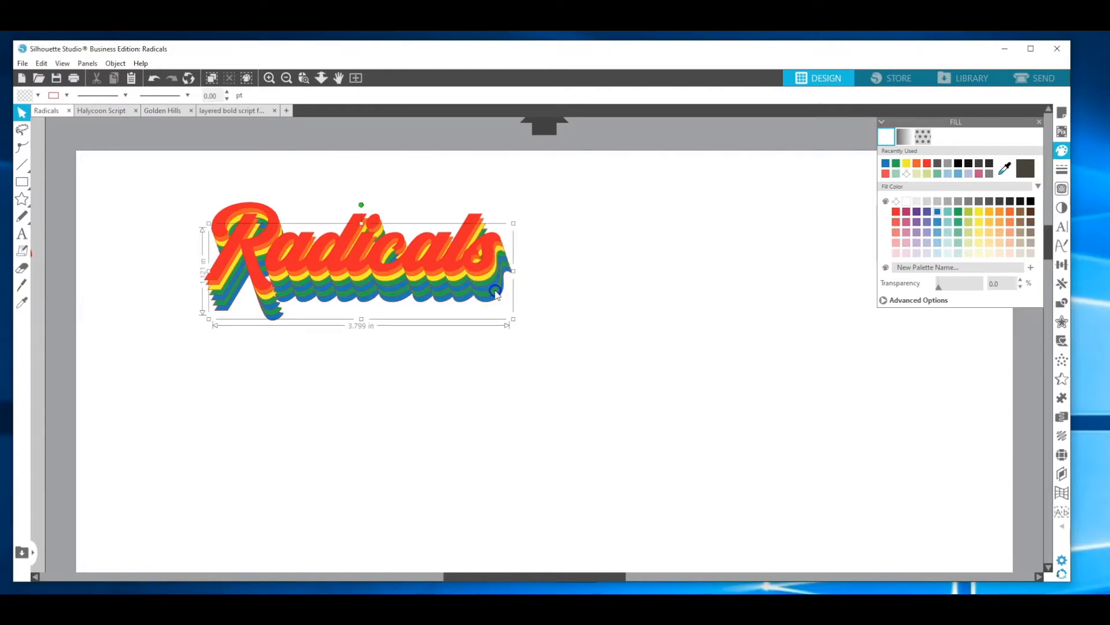
click(916, 214)
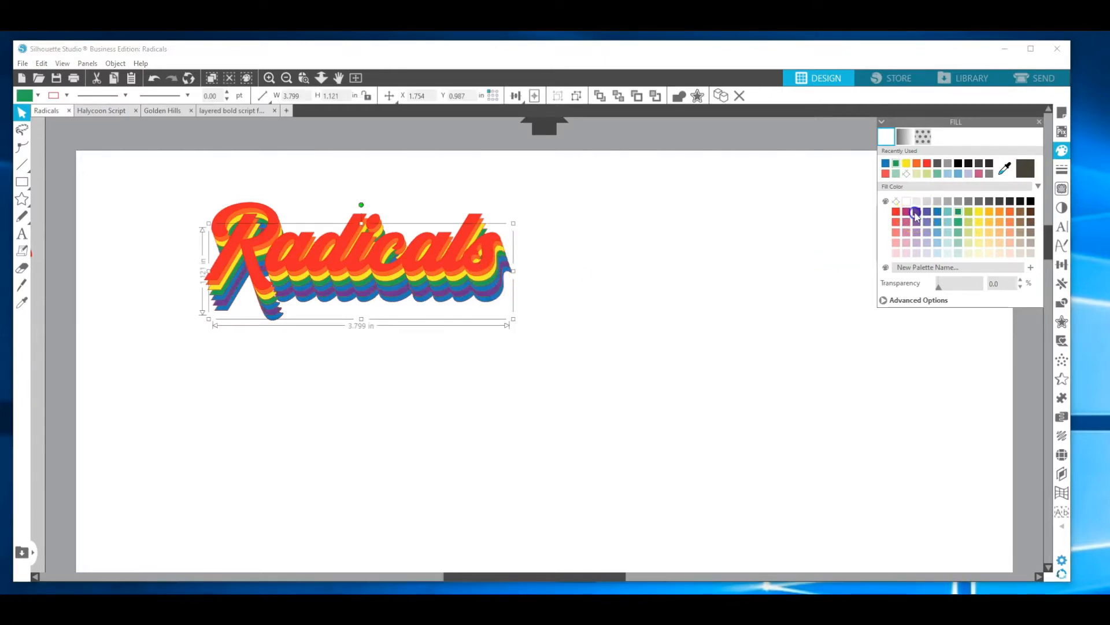
click(583, 300)
Fill the rearmost blue layer with light purple.
click(500, 300)
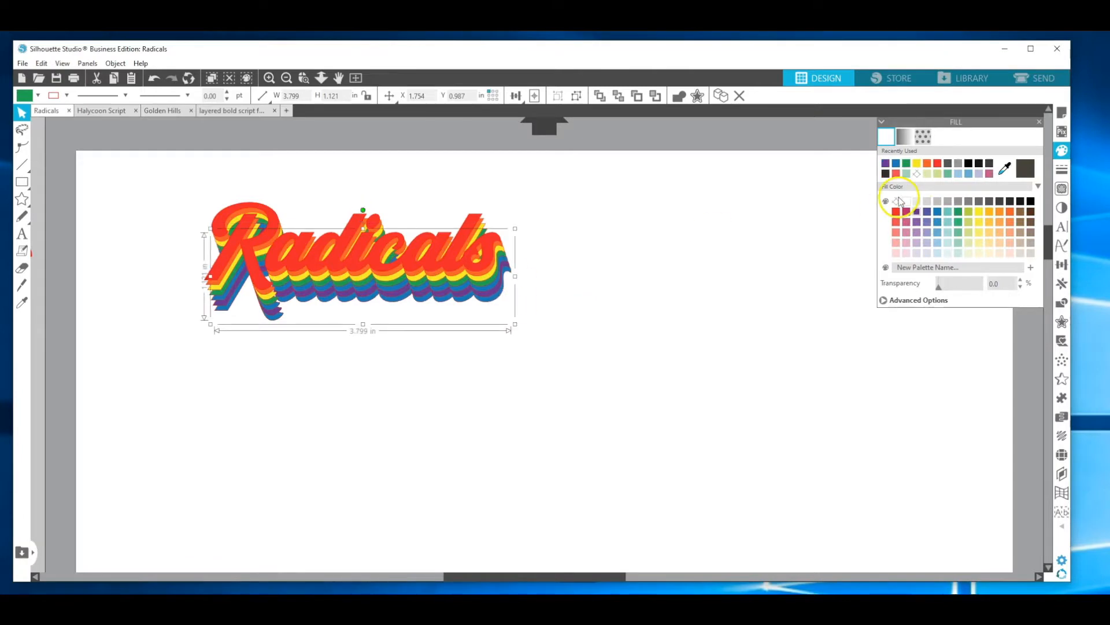
click(916, 244)
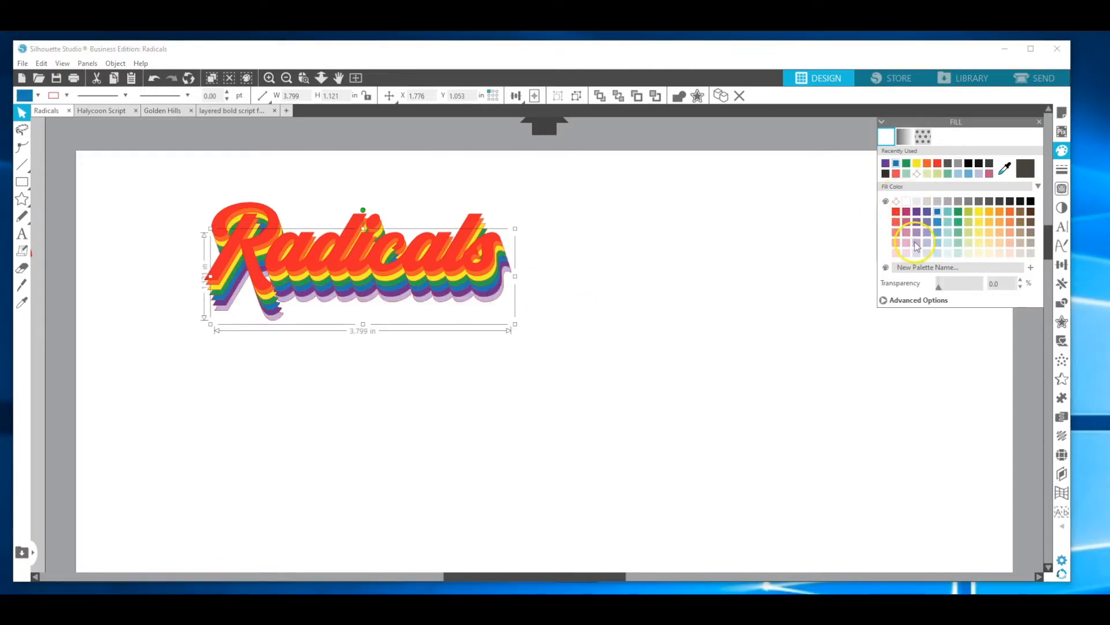
click(919, 249)
click(671, 284)
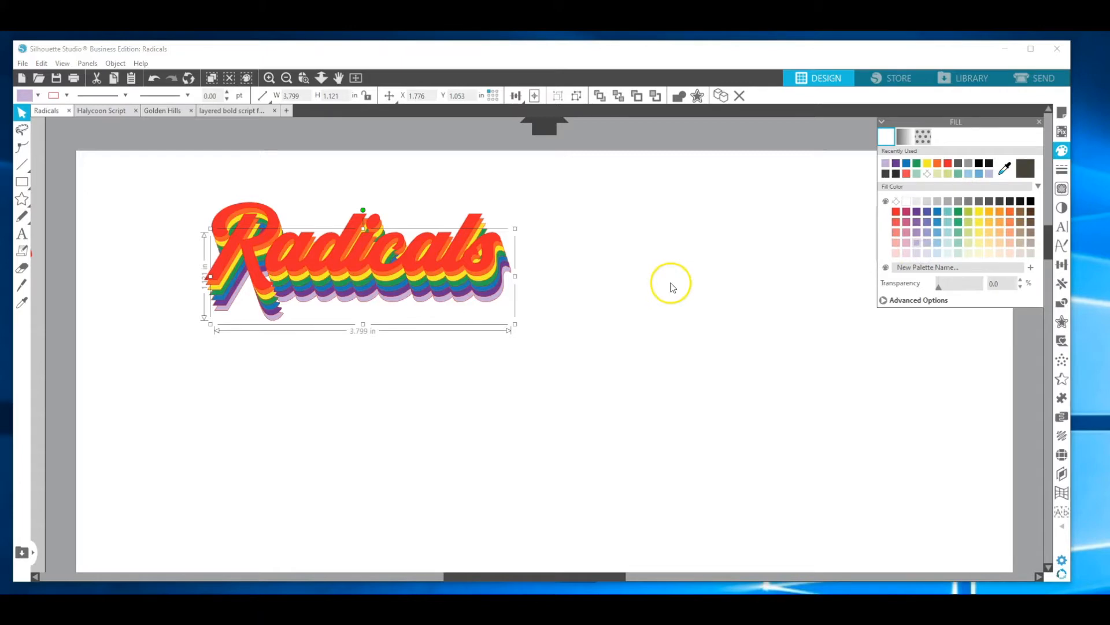
Select all the Radicals layers and set their line colour to transparent.
click(250, 218)
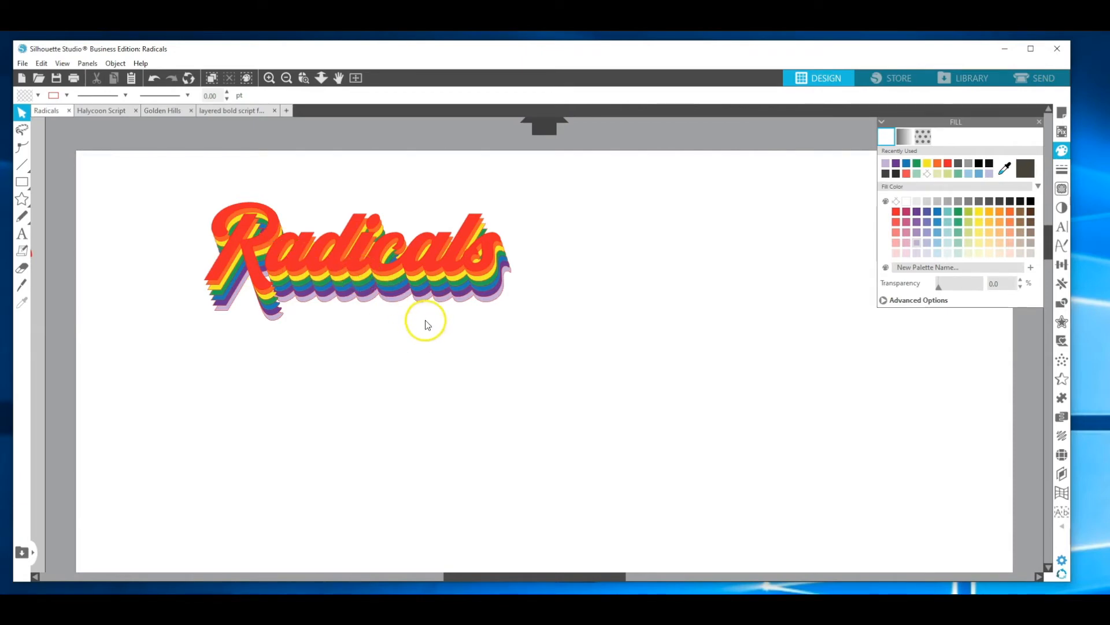
click(412, 304)
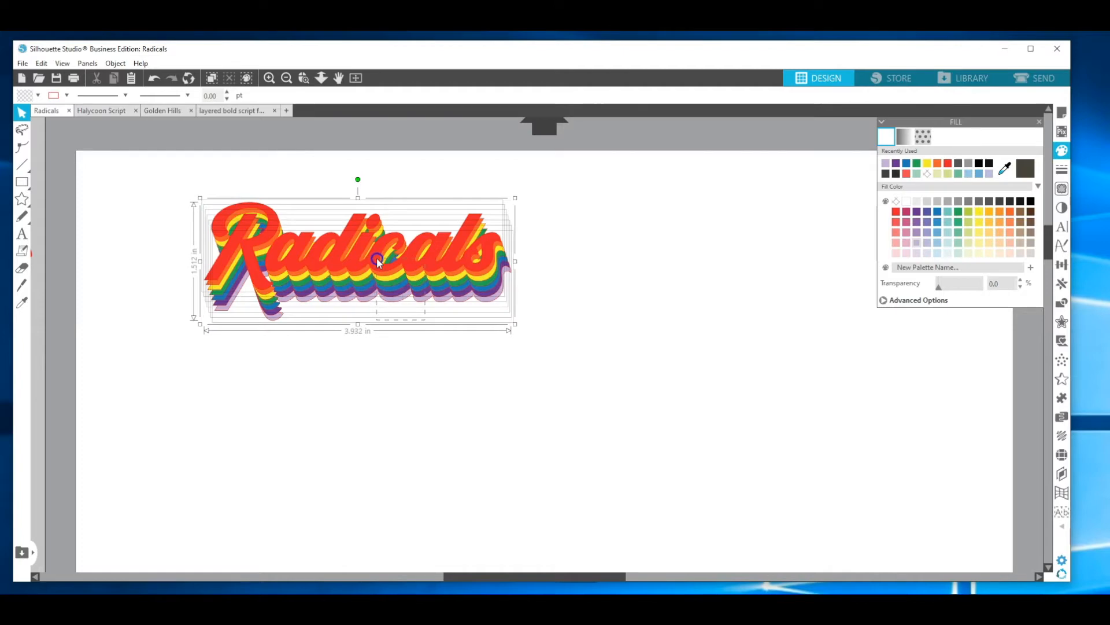
click(1063, 169)
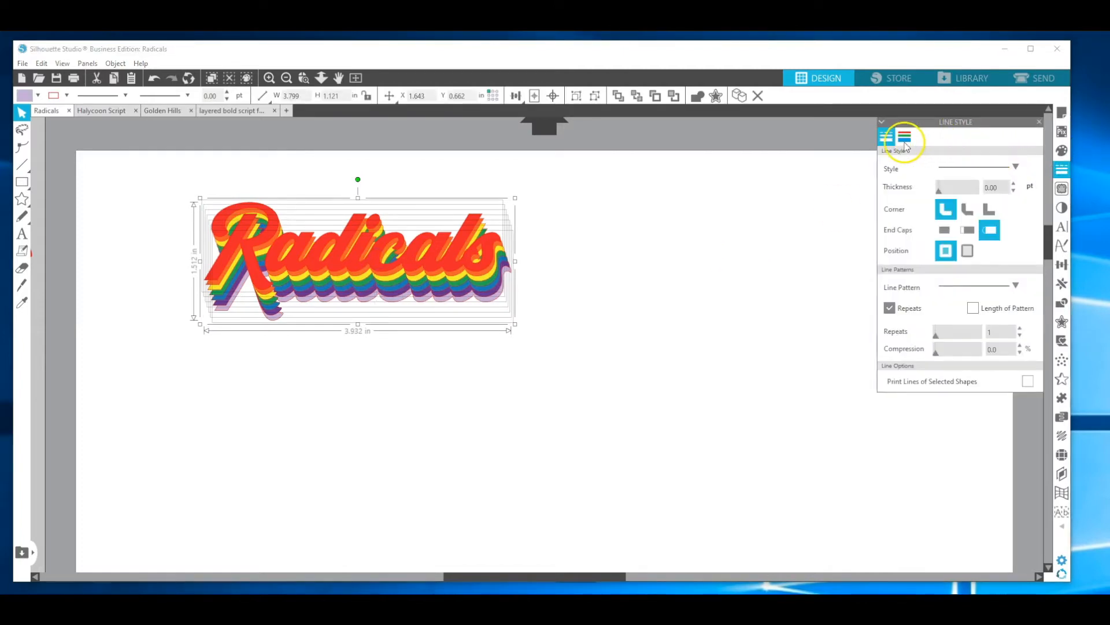
click(905, 139)
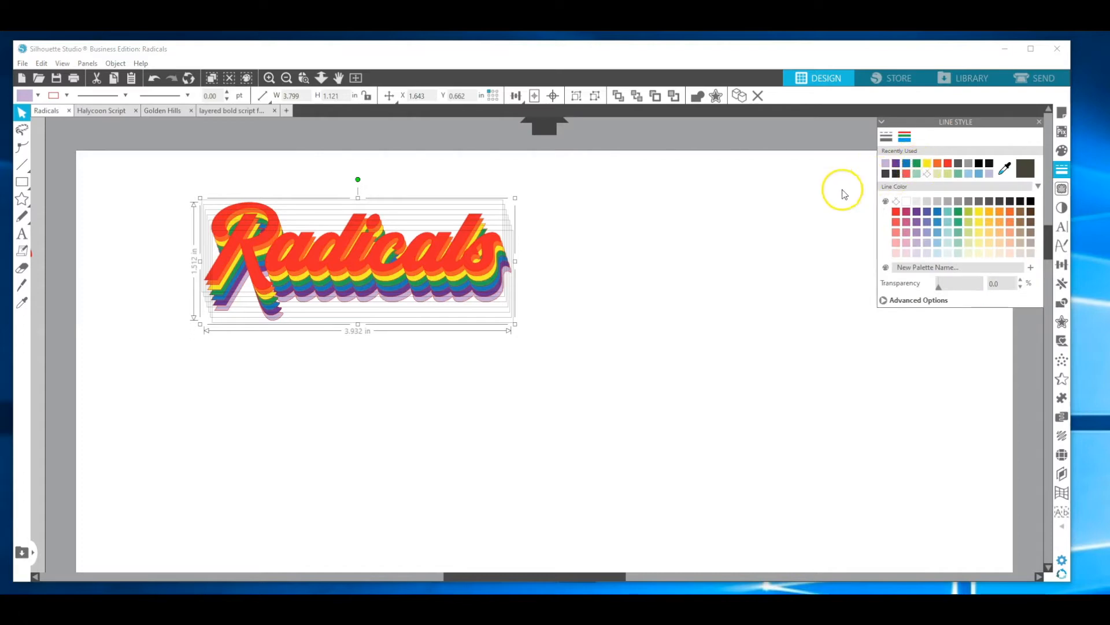
click(928, 173)
click(663, 236)
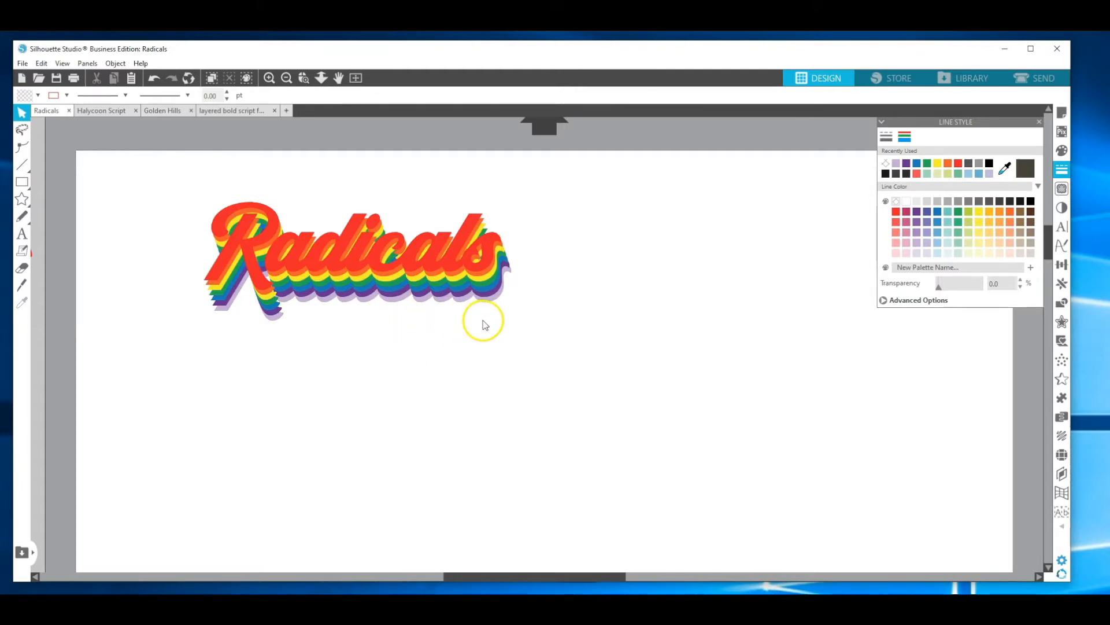
Set the line colour of all the Radicals layers to black.
click(425, 264)
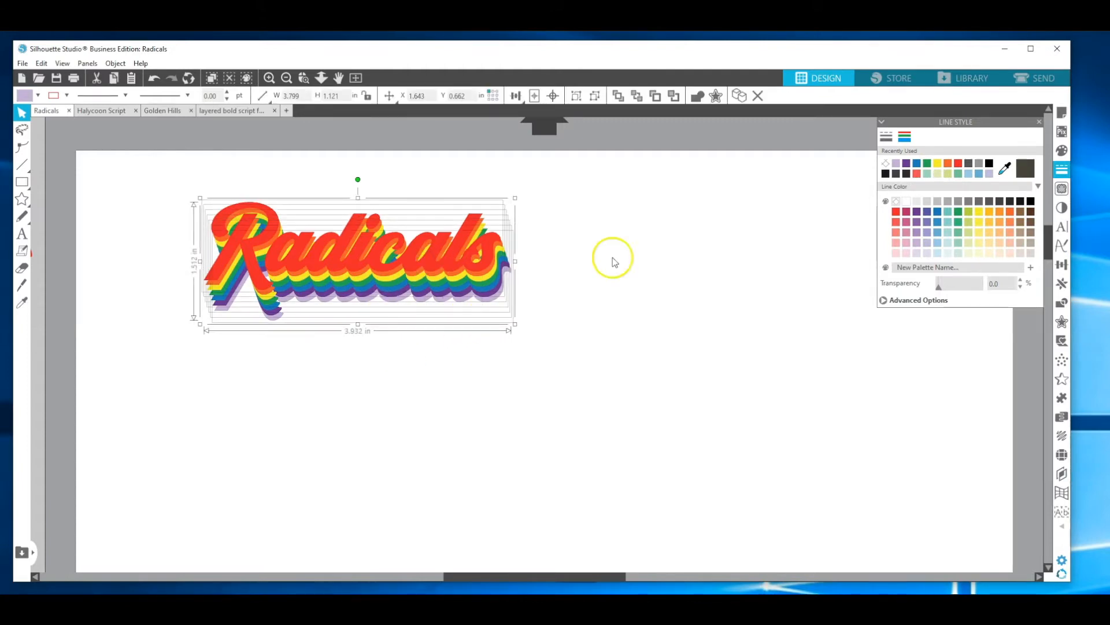
click(886, 174)
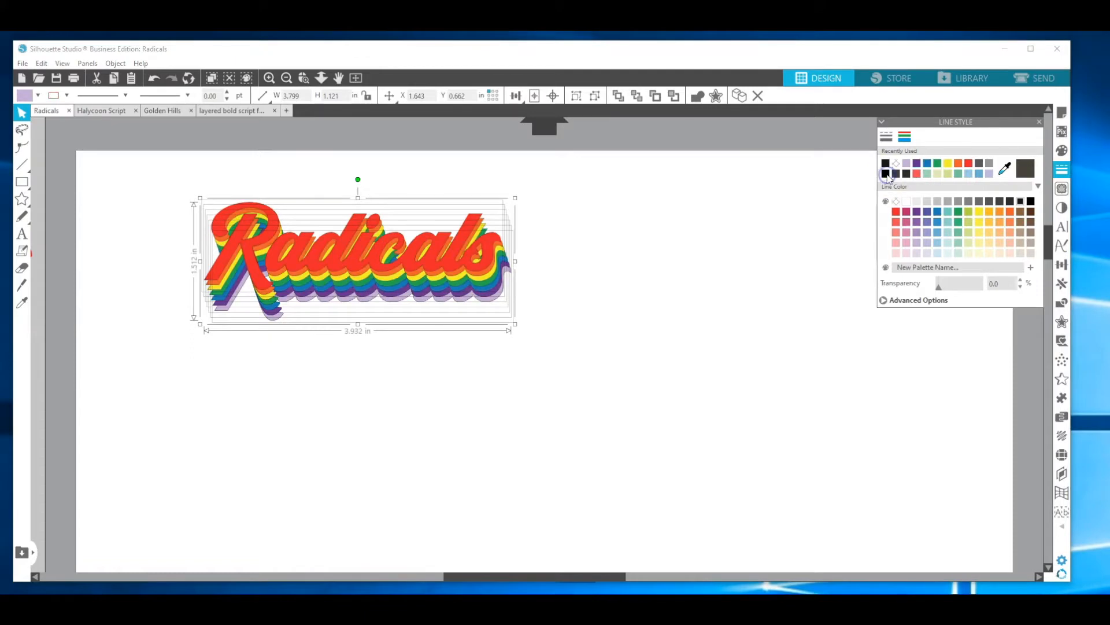
Set the line thickness of all the Radicals layers to 0.25 pt.
click(886, 137)
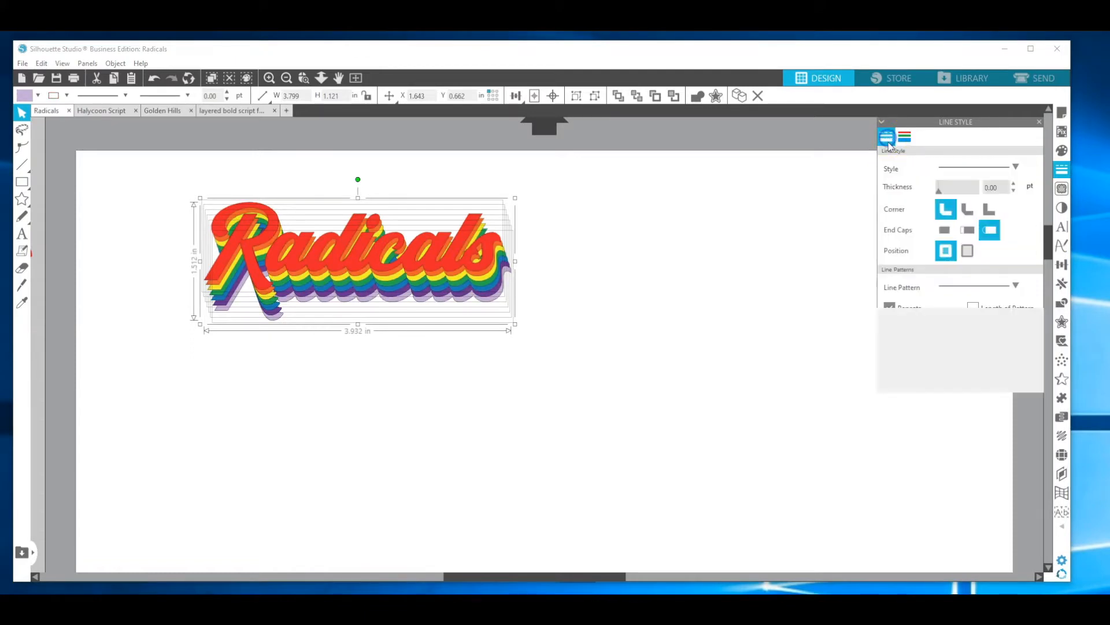
click(1015, 185)
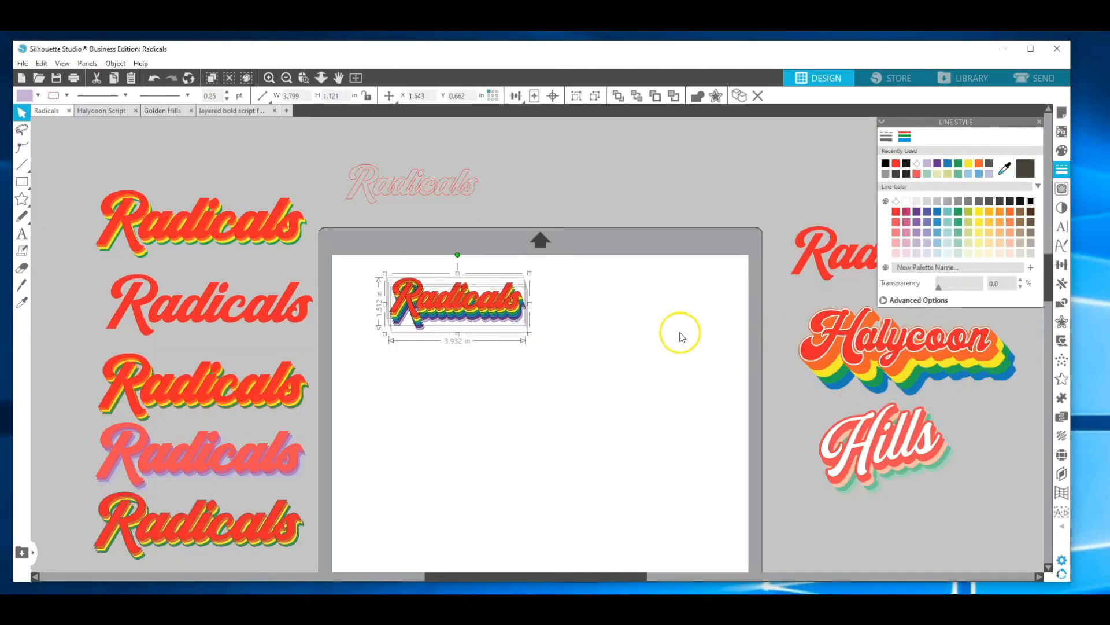
drag(494, 577, 560, 573)
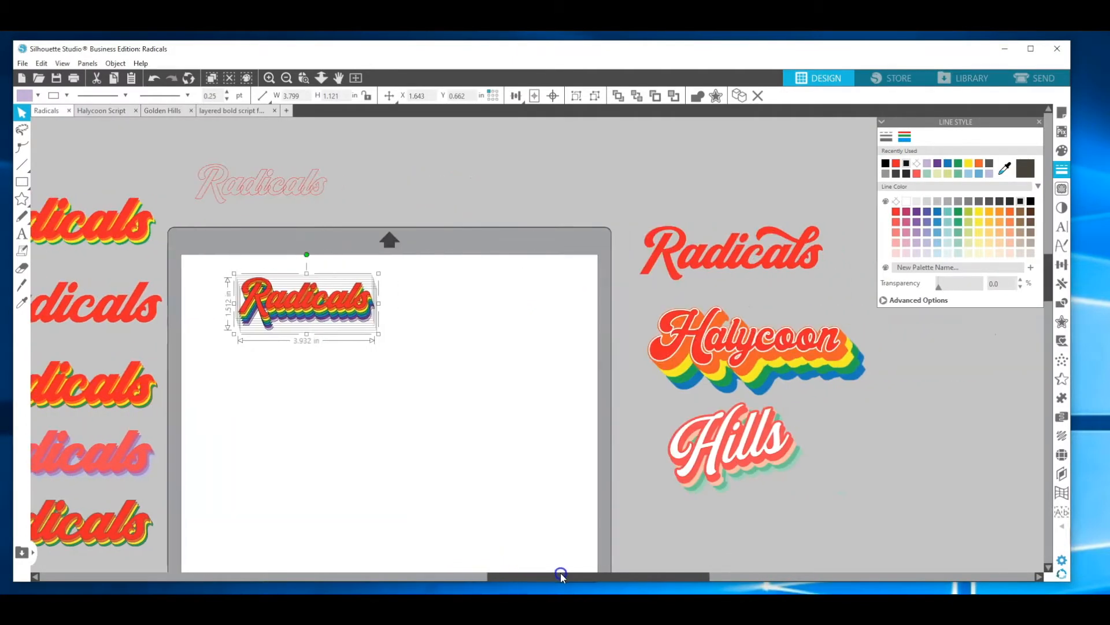
click(602, 316)
click(777, 361)
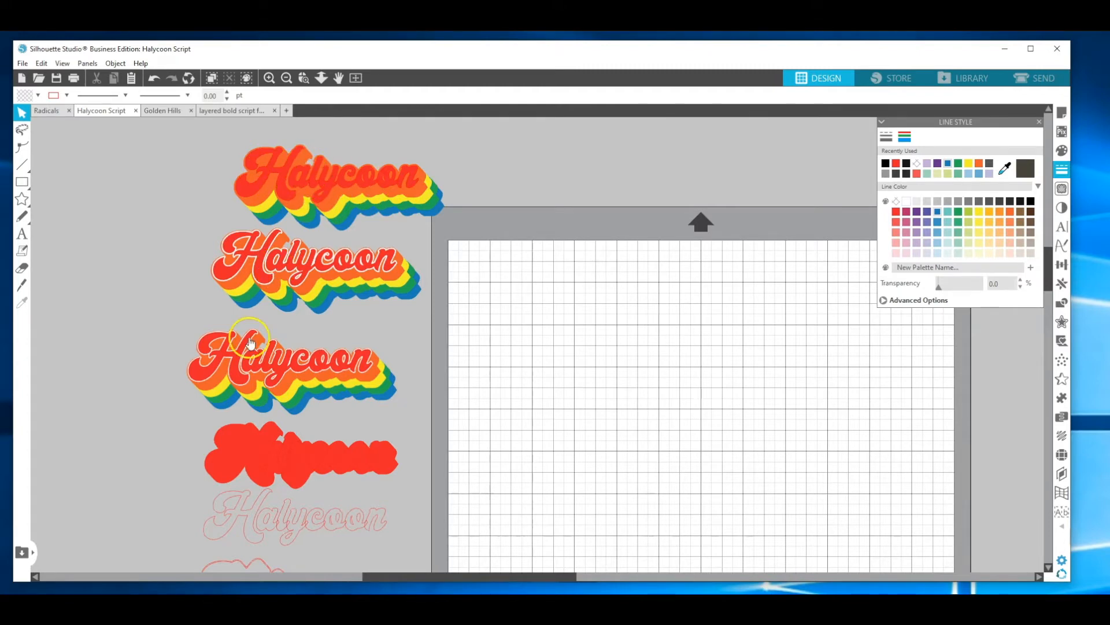
Add the text "Halycoon" near the top of the page in the Halycoon Script document.
click(22, 234)
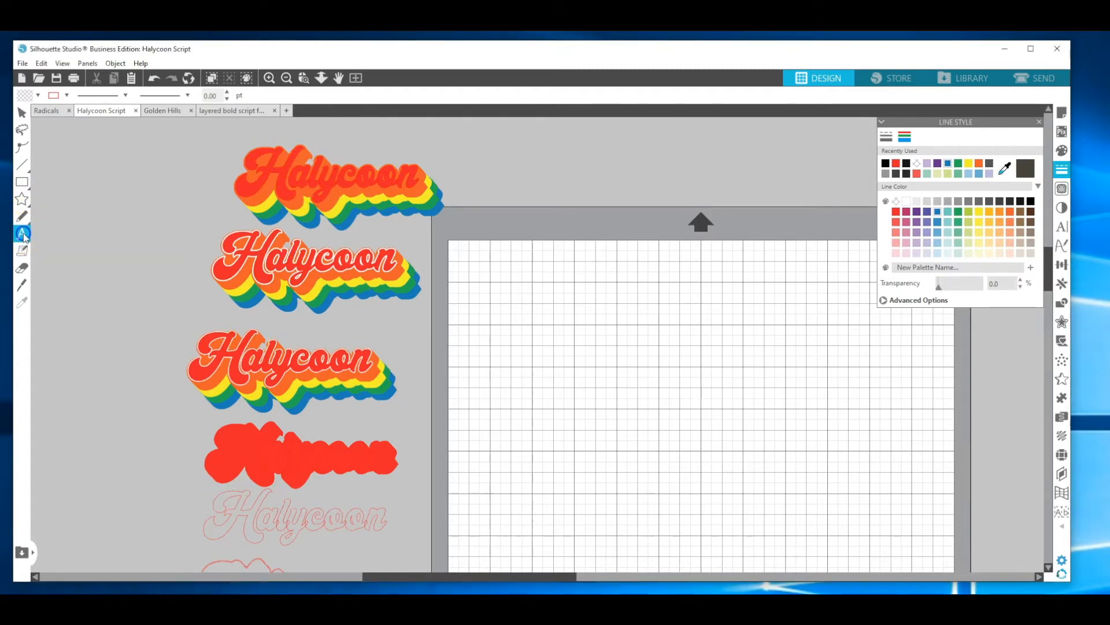
click(508, 300)
text(Halycoon)
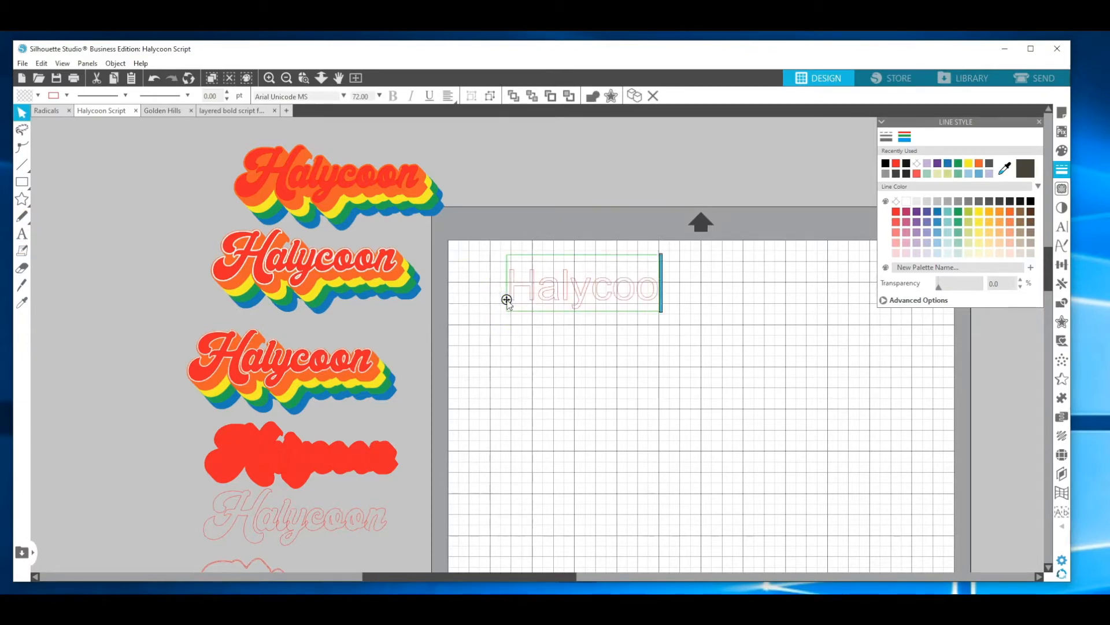
click(498, 284)
Change the new Halycoon text's font to Halycoon Script.
click(520, 286)
click(1060, 229)
click(905, 169)
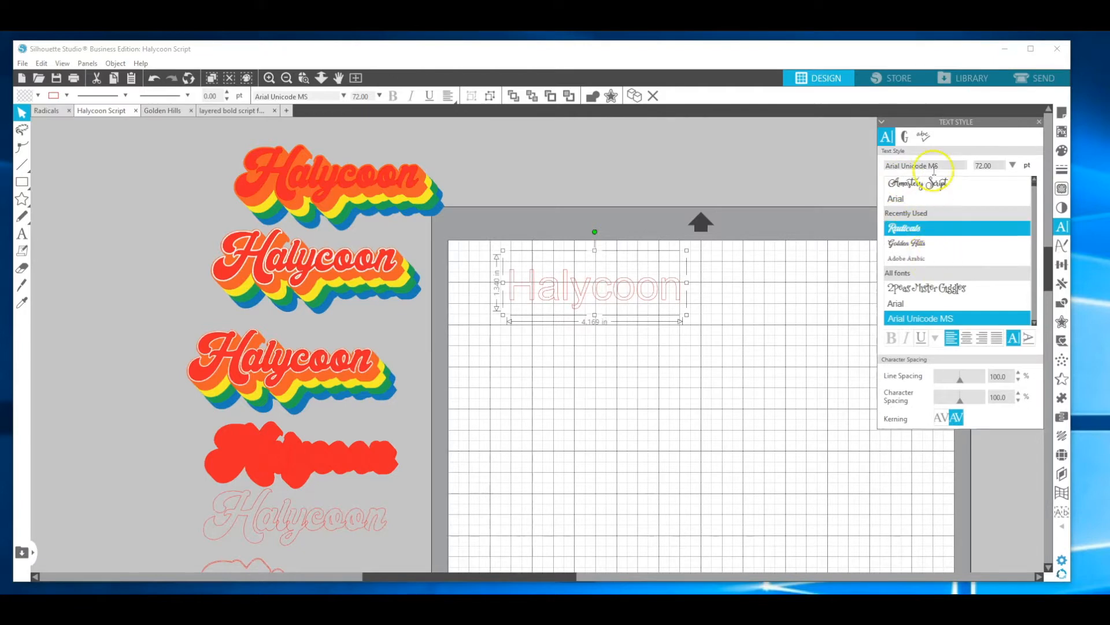
drag(939, 165, 861, 167)
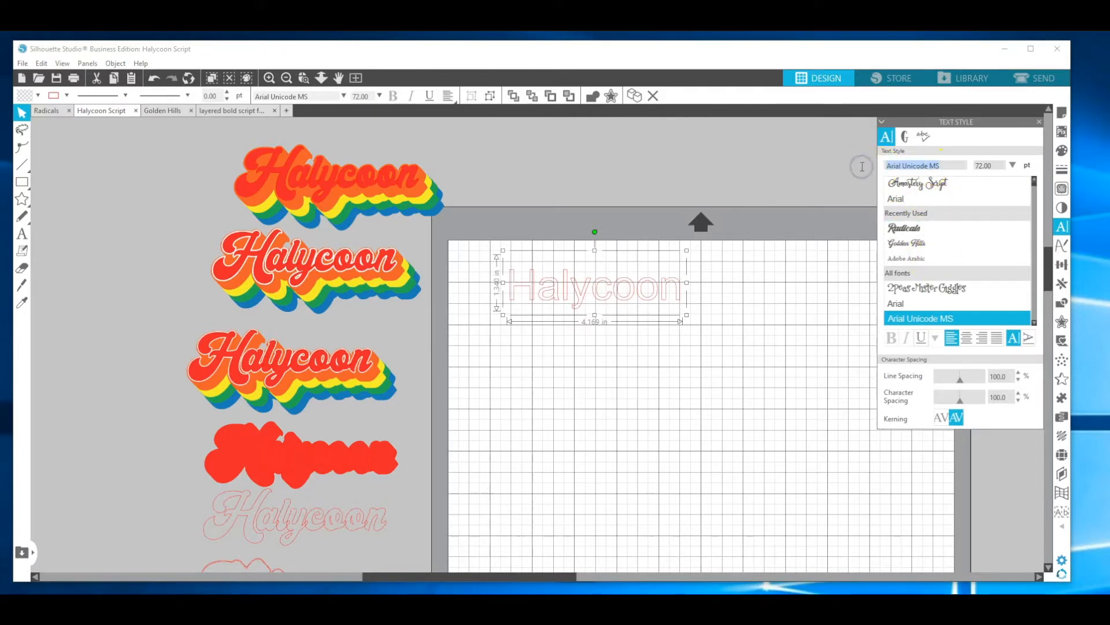
text(h)
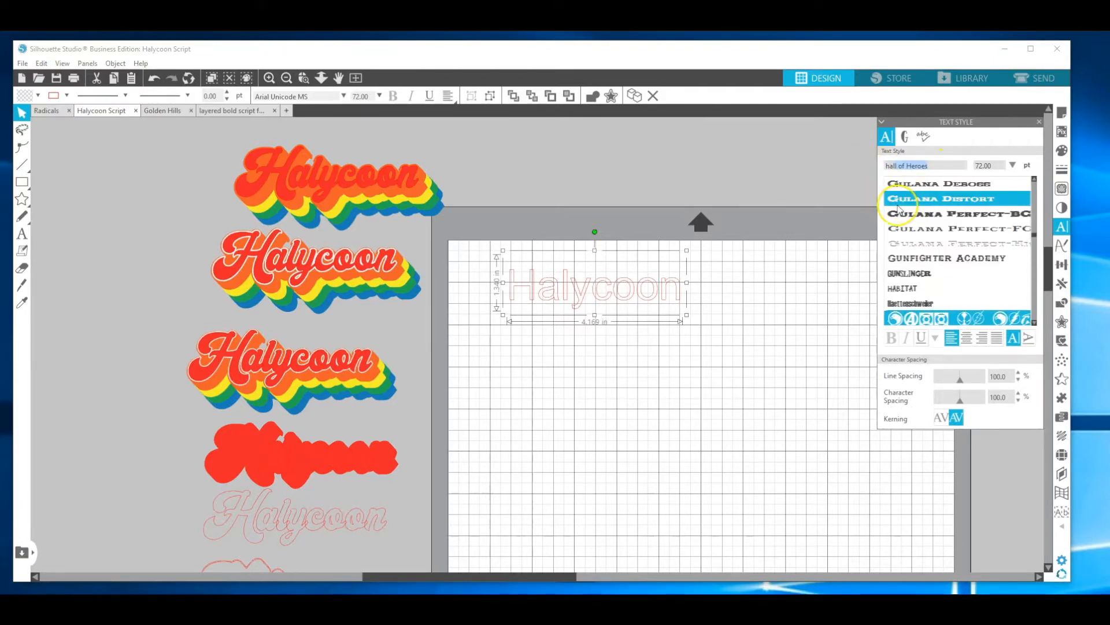
text(alycoon Extrude)
scroll(920, 283, down, 3)
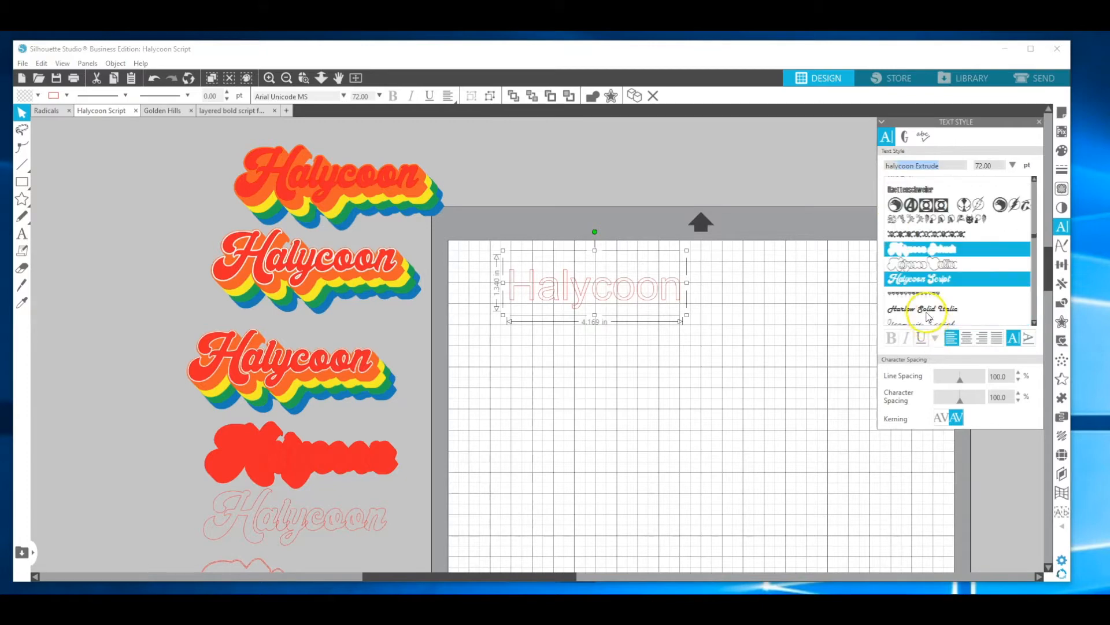
click(924, 280)
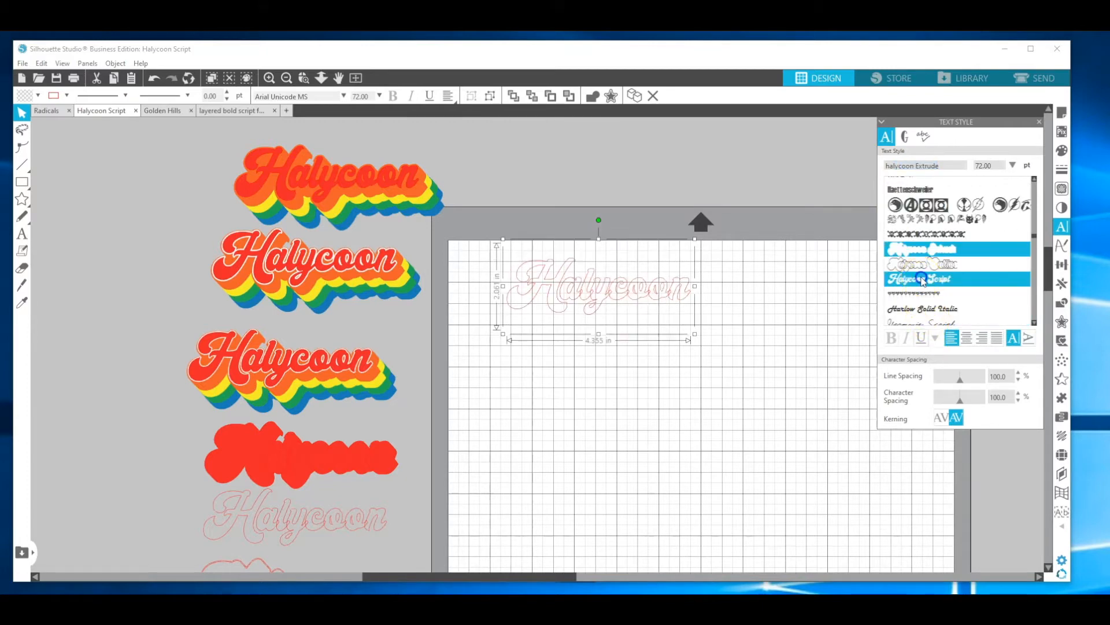
Duplicate the Halycoon Script text and place the copy directly below the original.
right_click(654, 295)
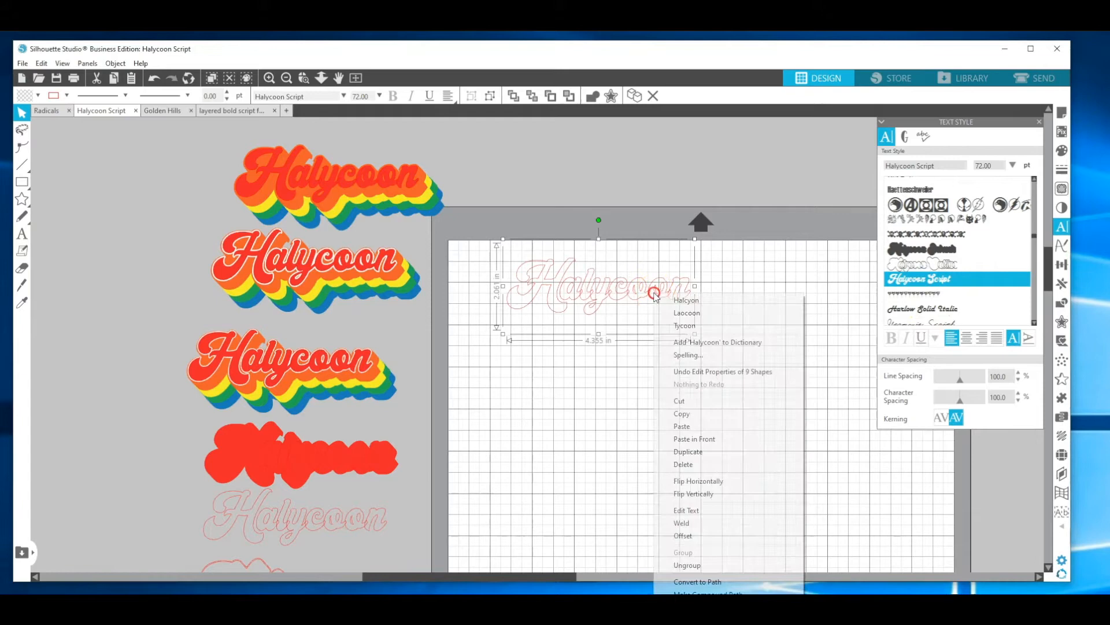
click(683, 451)
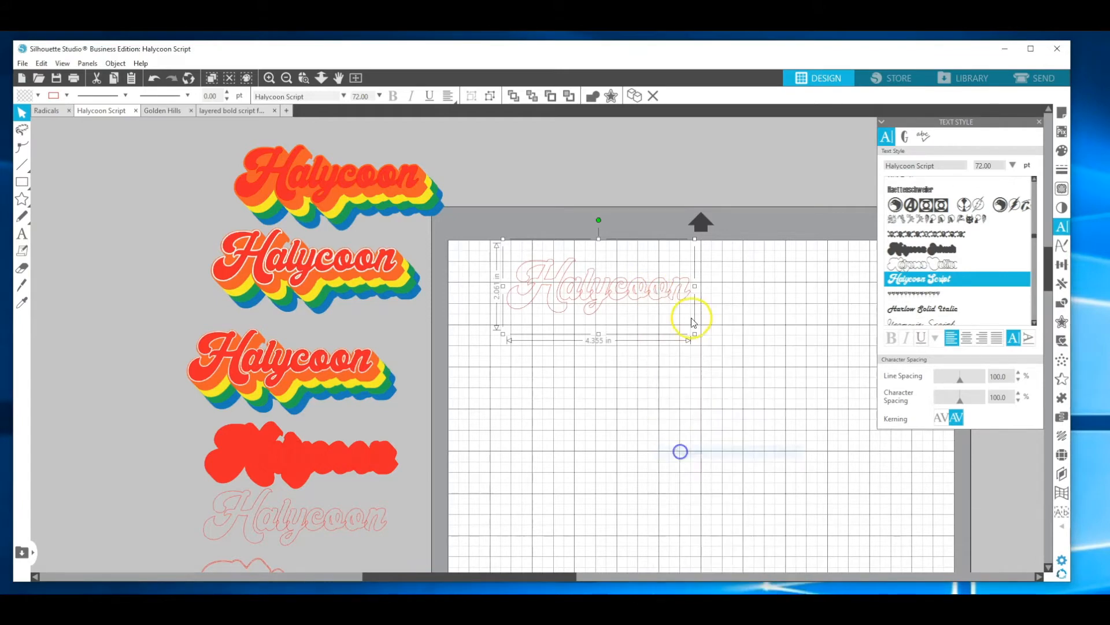
drag(696, 292, 679, 381)
Try the Halycoon Outline font on the lower copy and set its font to Halycoon Extrude.
click(911, 250)
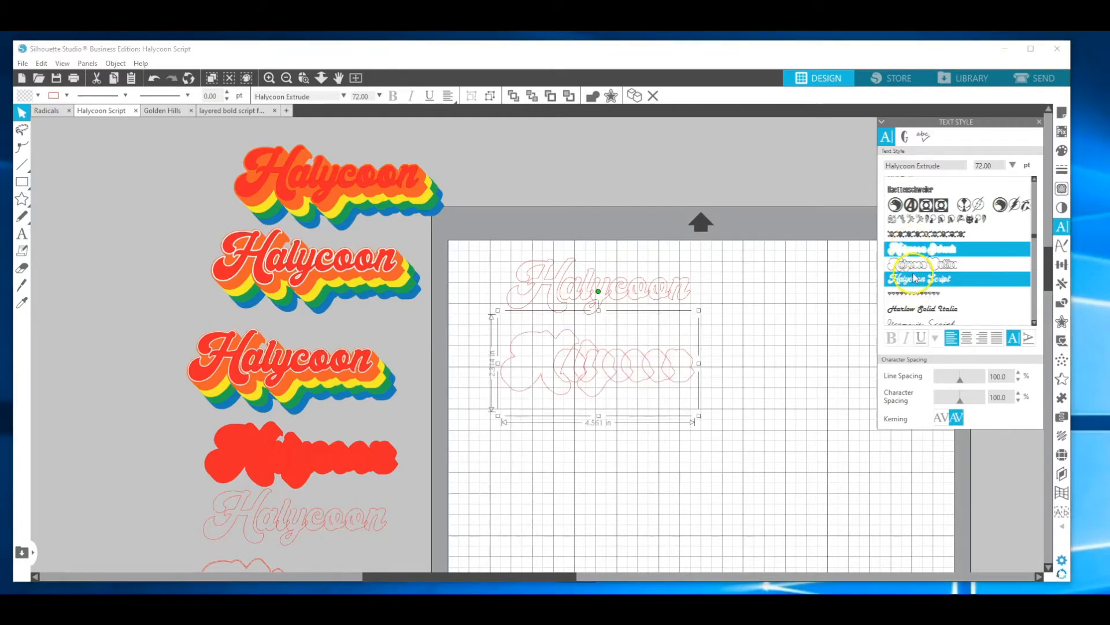
click(914, 264)
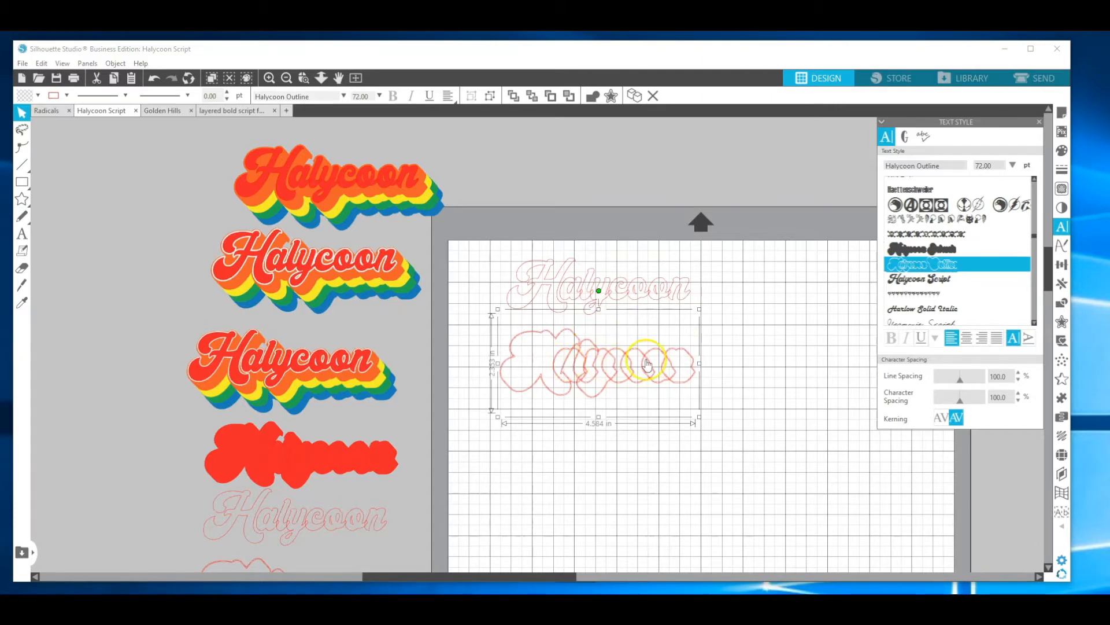
click(906, 249)
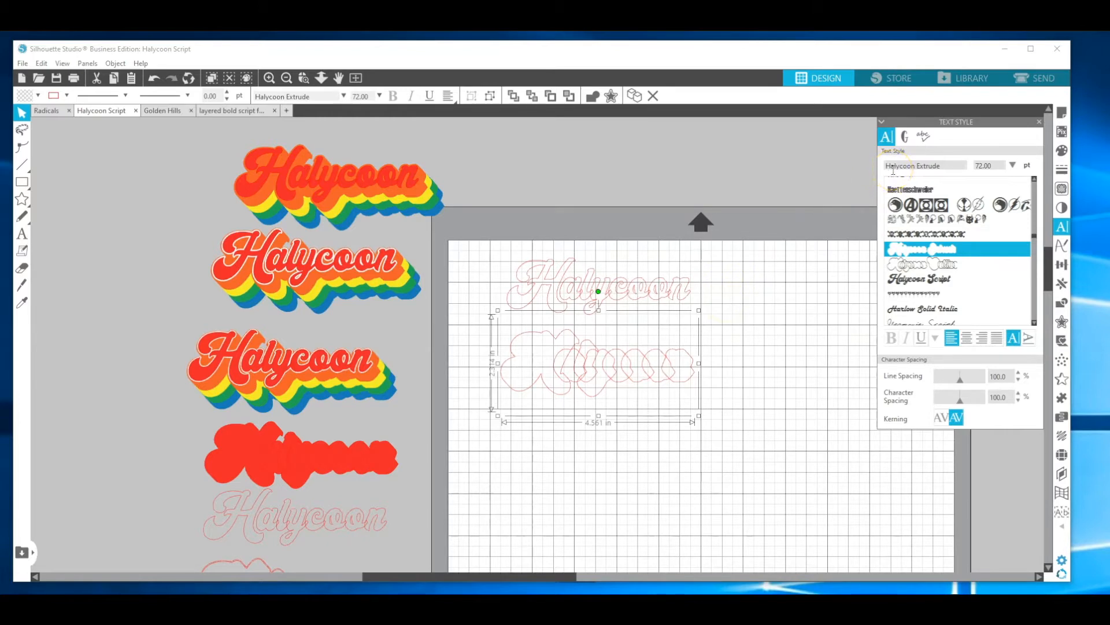
Weld the Halycoon Extrude copy, test it over the script text, and place it back below.
click(731, 341)
click(661, 384)
right_click(661, 383)
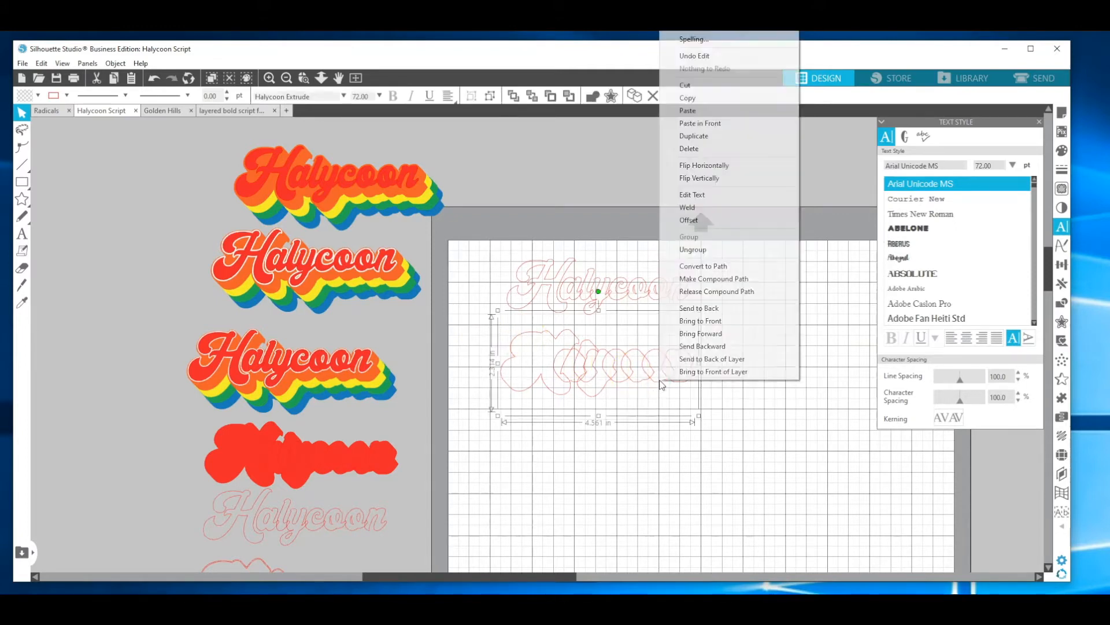
click(713, 207)
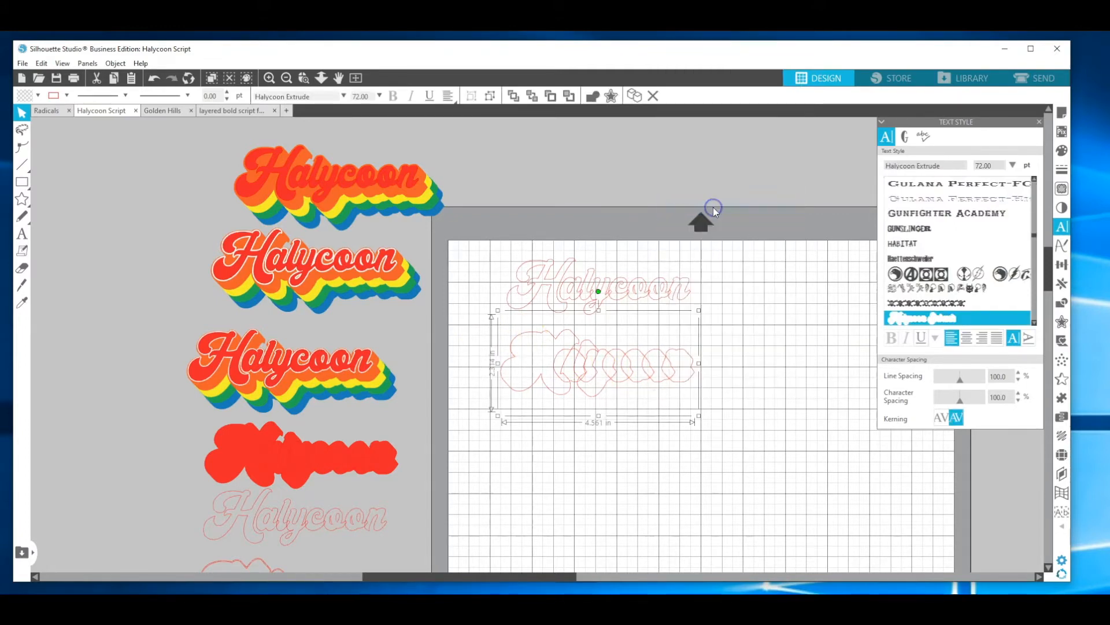
drag(574, 351, 579, 277)
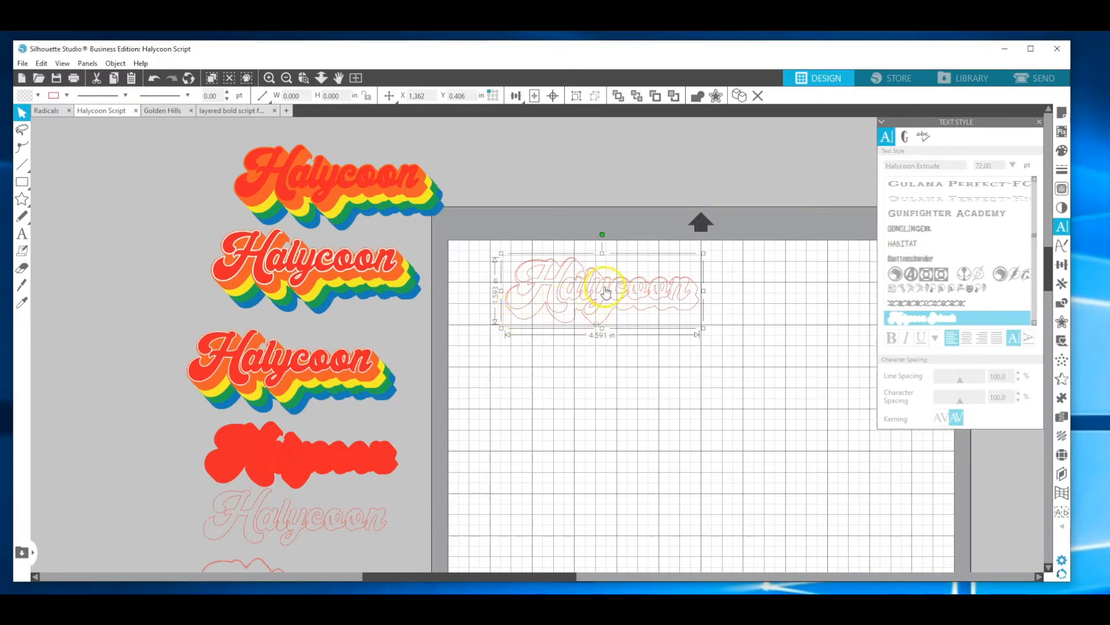
drag(607, 322, 598, 362)
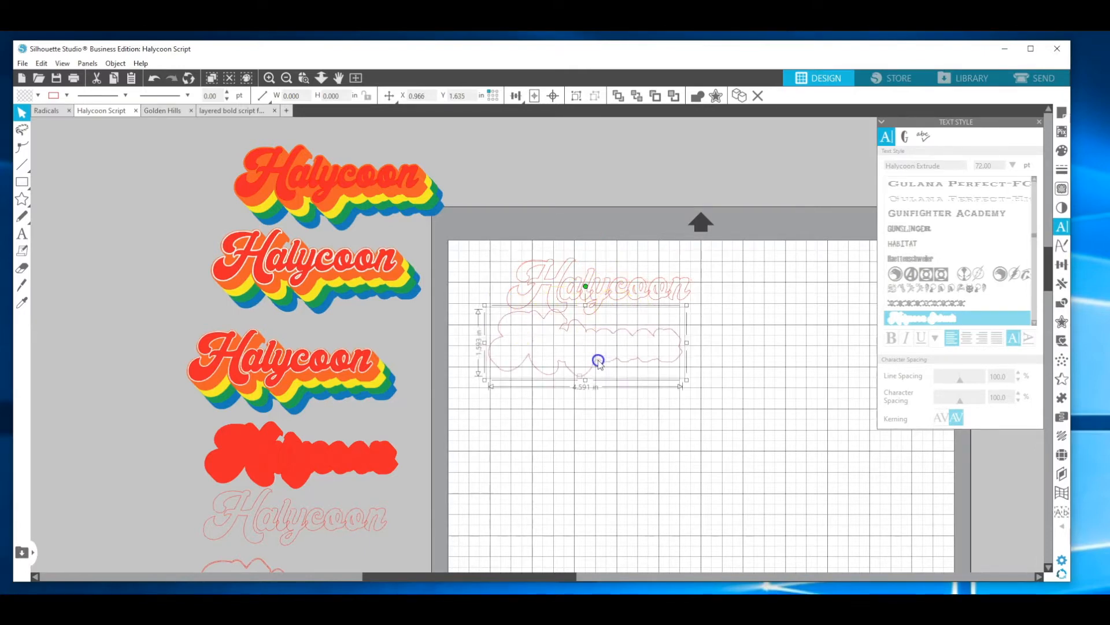
Weld the upper Halycoon Script text and deselect it.
click(597, 302)
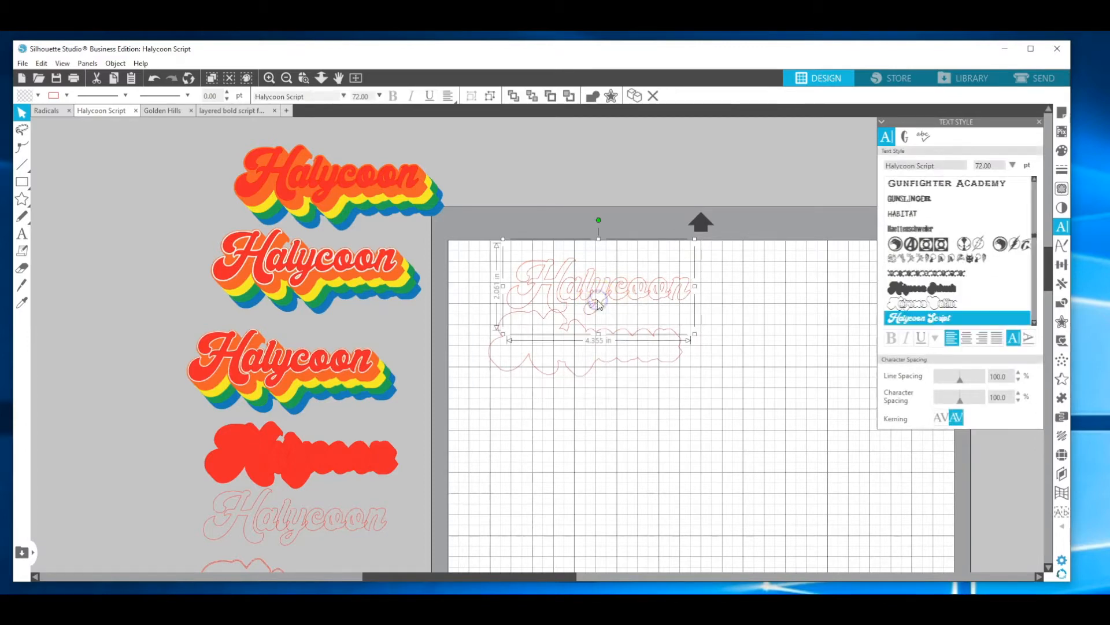
right_click(599, 304)
click(635, 530)
click(505, 245)
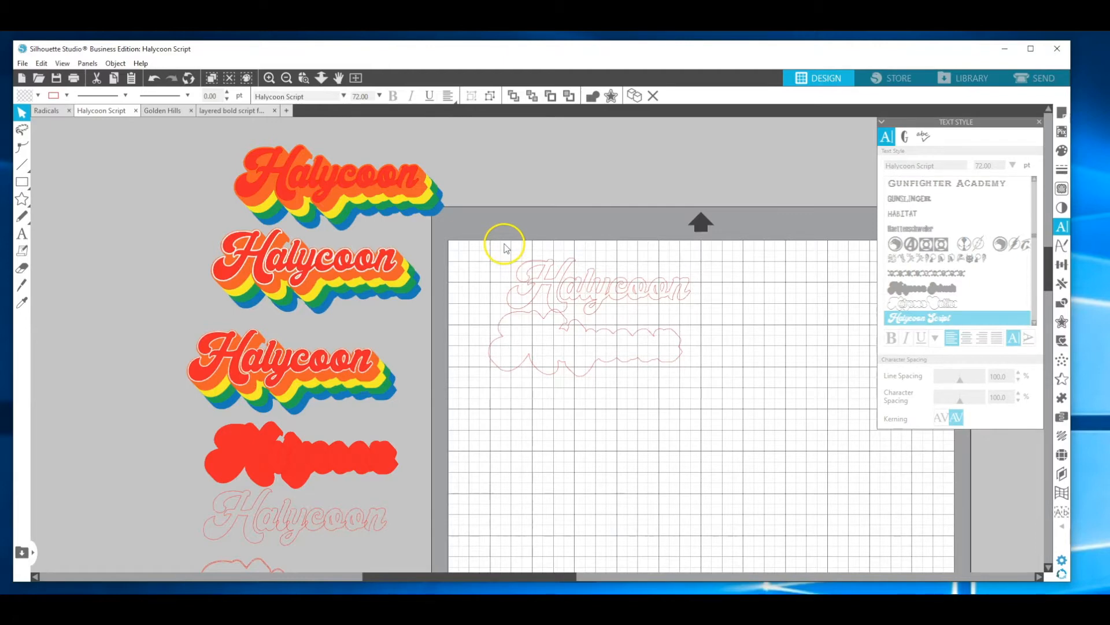
Group the welded Halycoon script text and fill it with red.
click(659, 294)
right_click(664, 300)
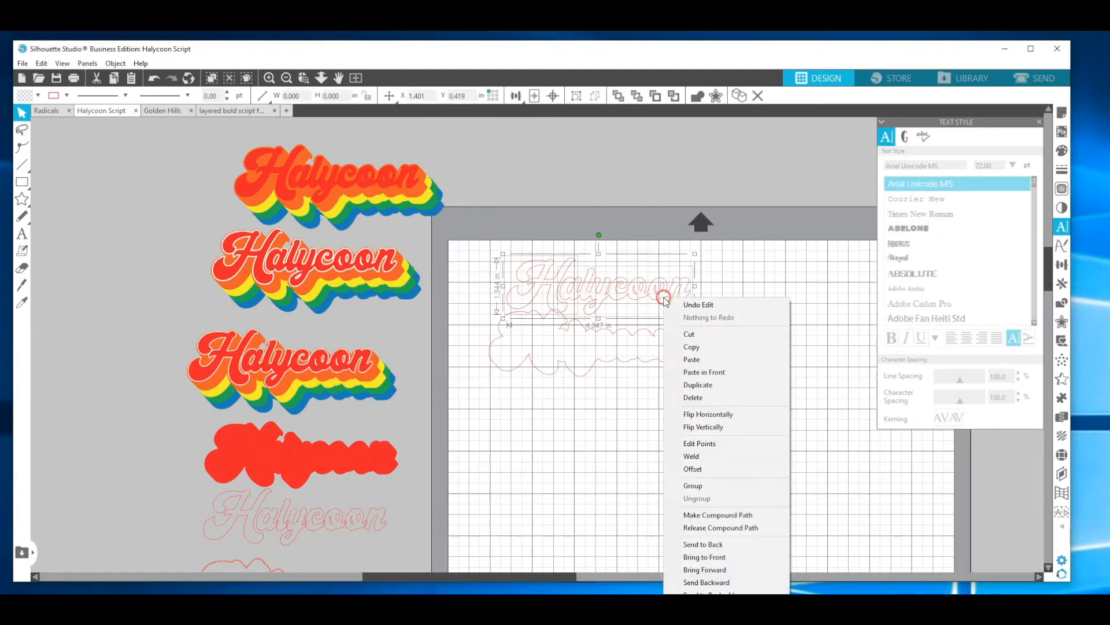
click(686, 486)
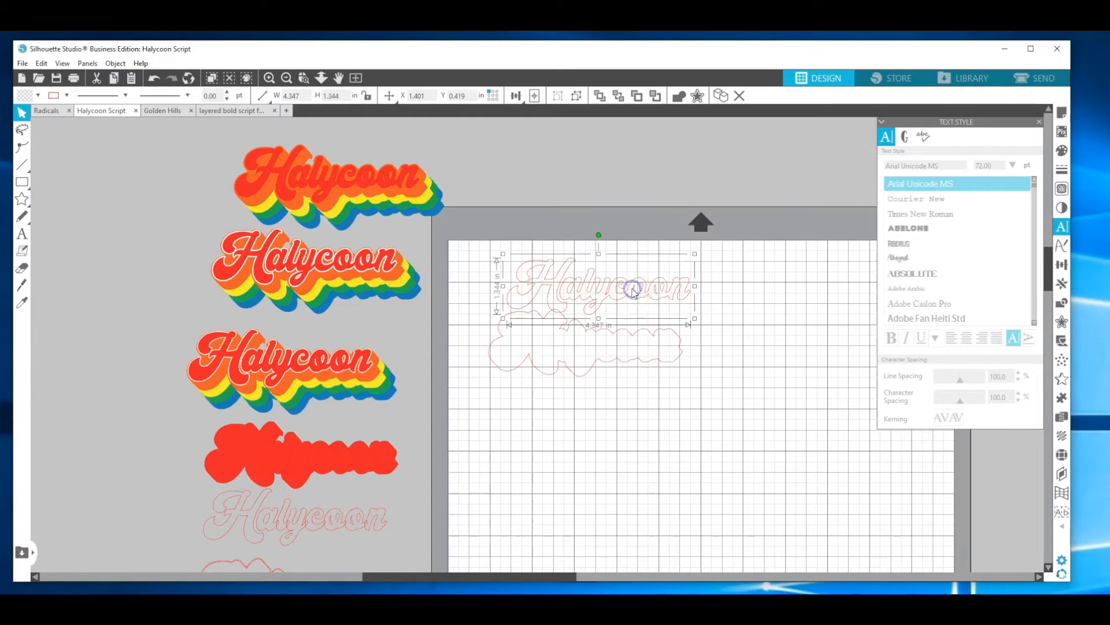
click(1062, 150)
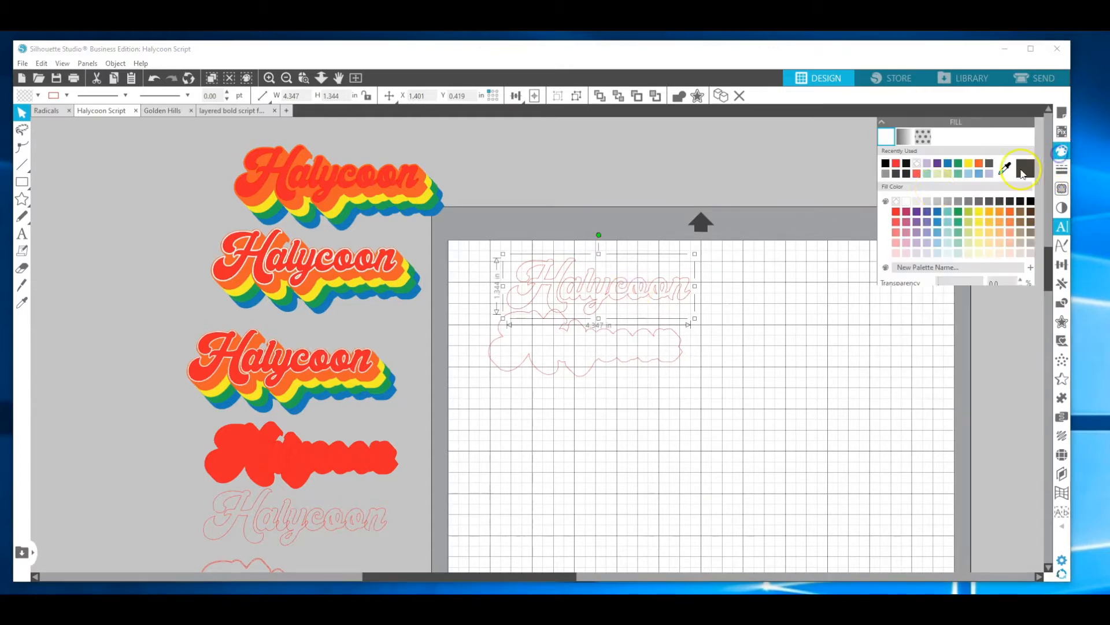
click(897, 164)
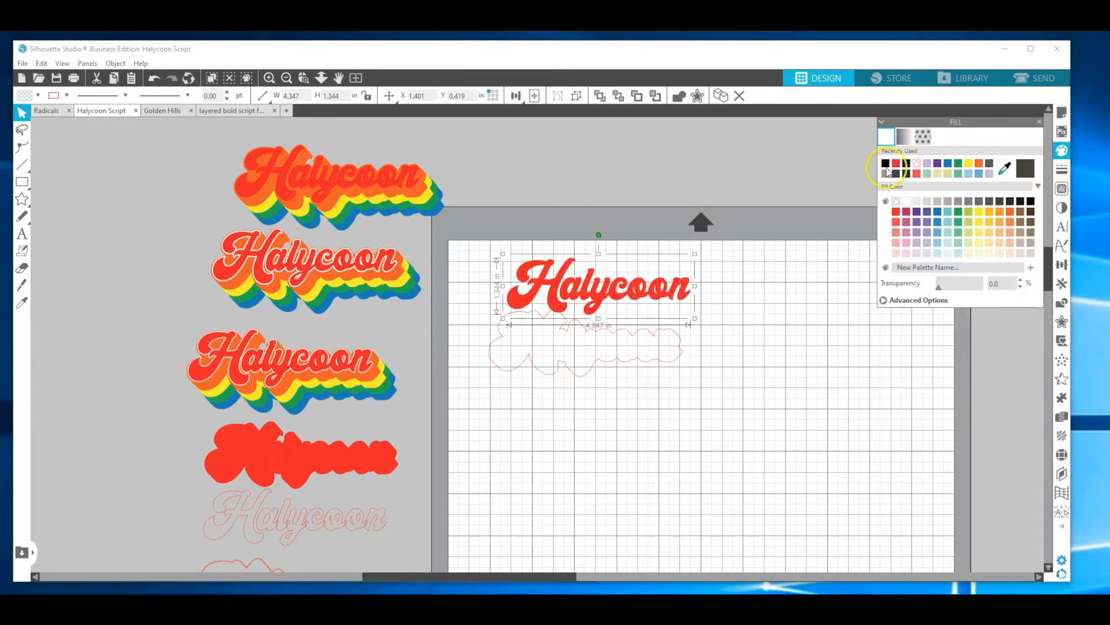
Fill the welded extrude shape with orange and open its line colour options.
click(663, 330)
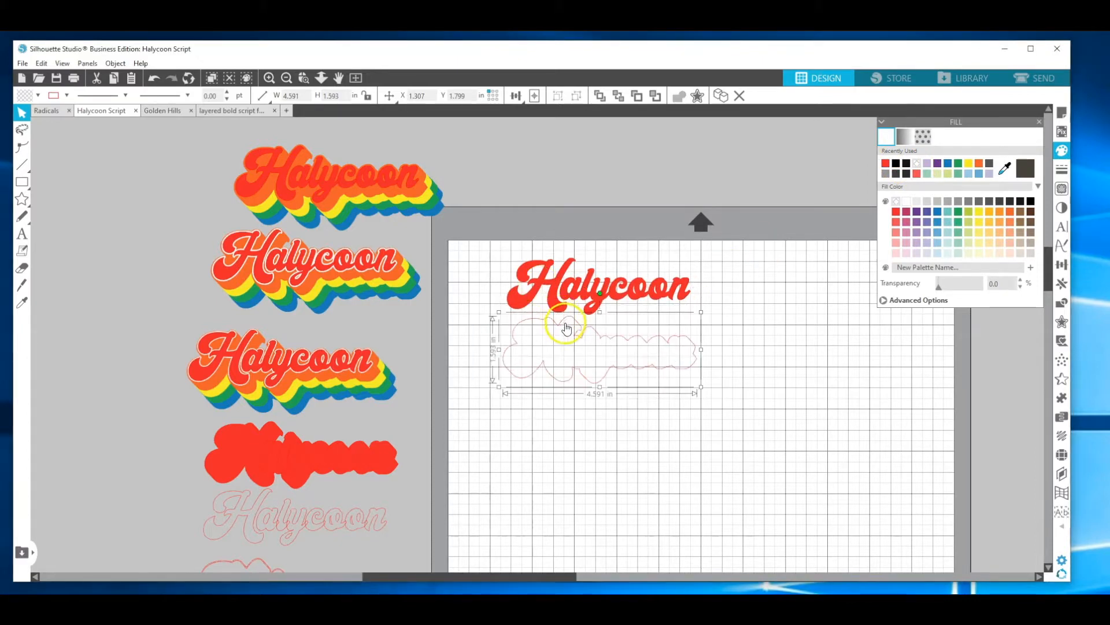
click(1010, 216)
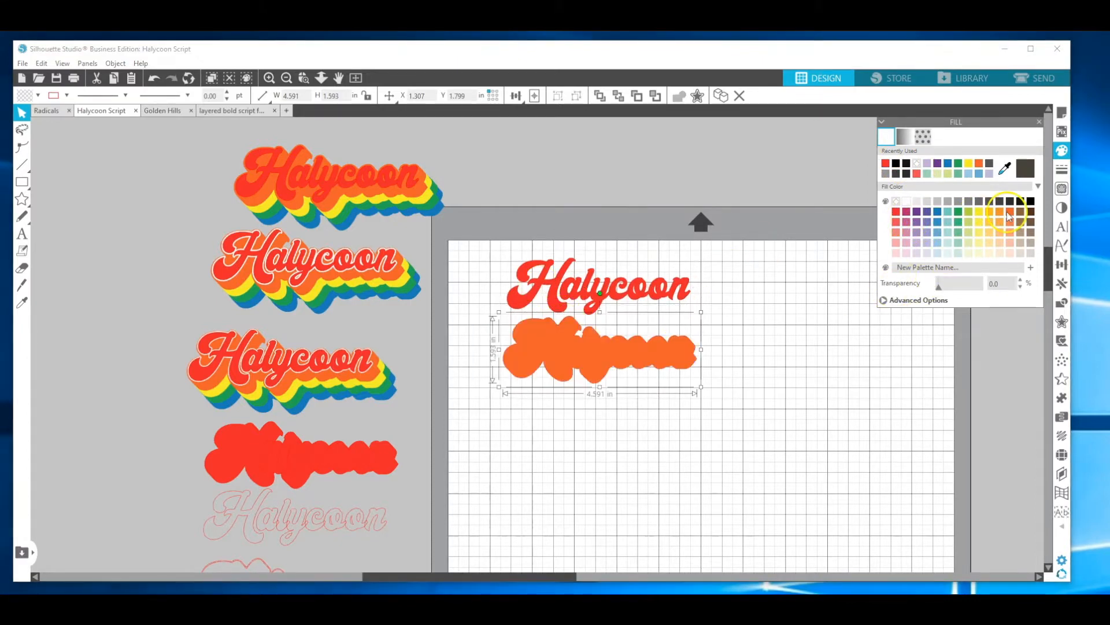
click(1062, 168)
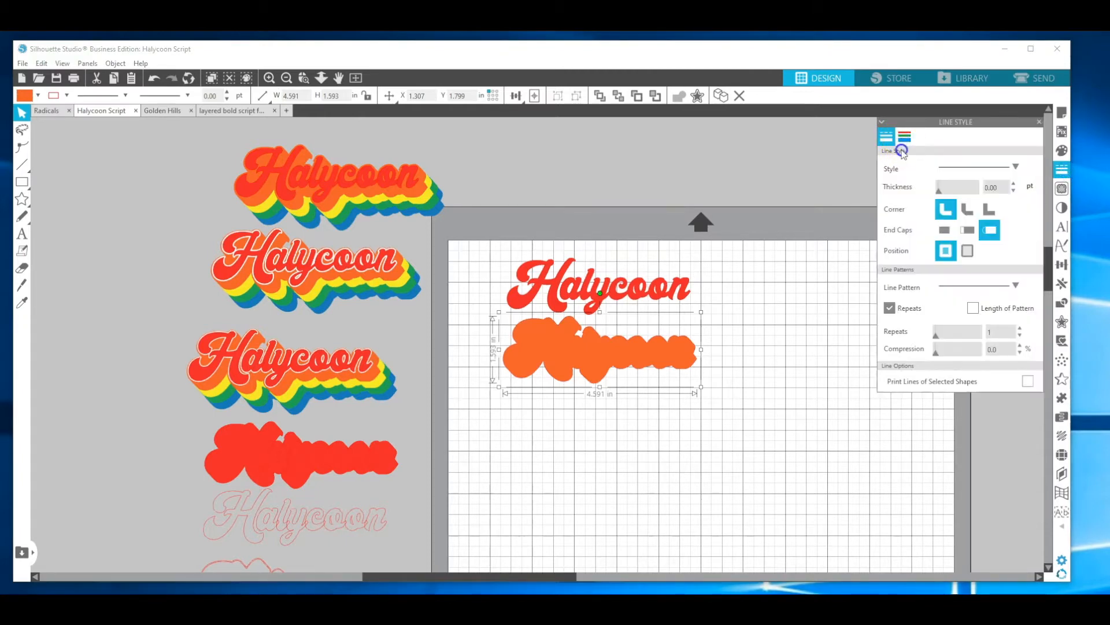
click(904, 138)
Send the orange extrude shape behind the red Halycoon text and position the red text over it.
drag(642, 365, 638, 312)
click(618, 95)
click(587, 283)
drag(587, 284, 571, 308)
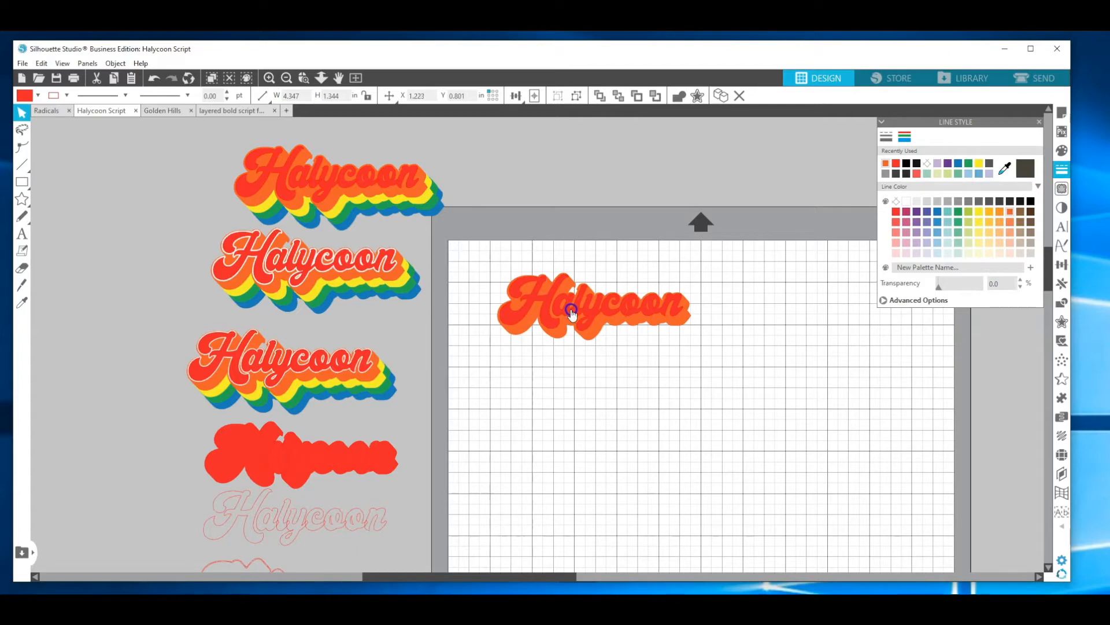
click(571, 310)
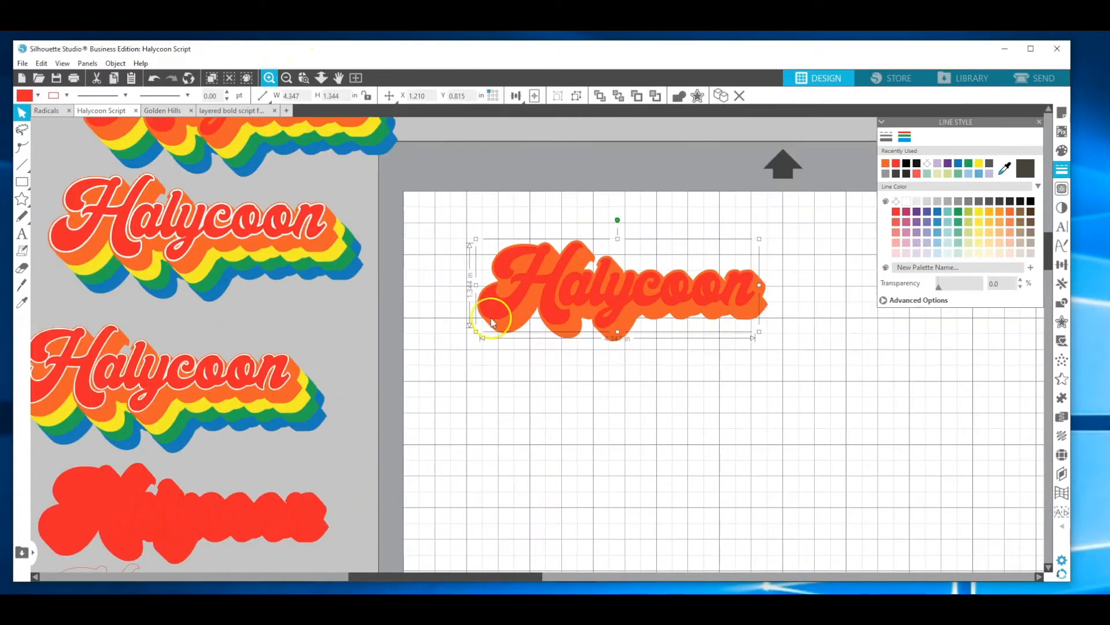
Create a narrow rounded-corner offset outline around the red Halycoon text, using a distance below 0.120 in.
right_click(529, 277)
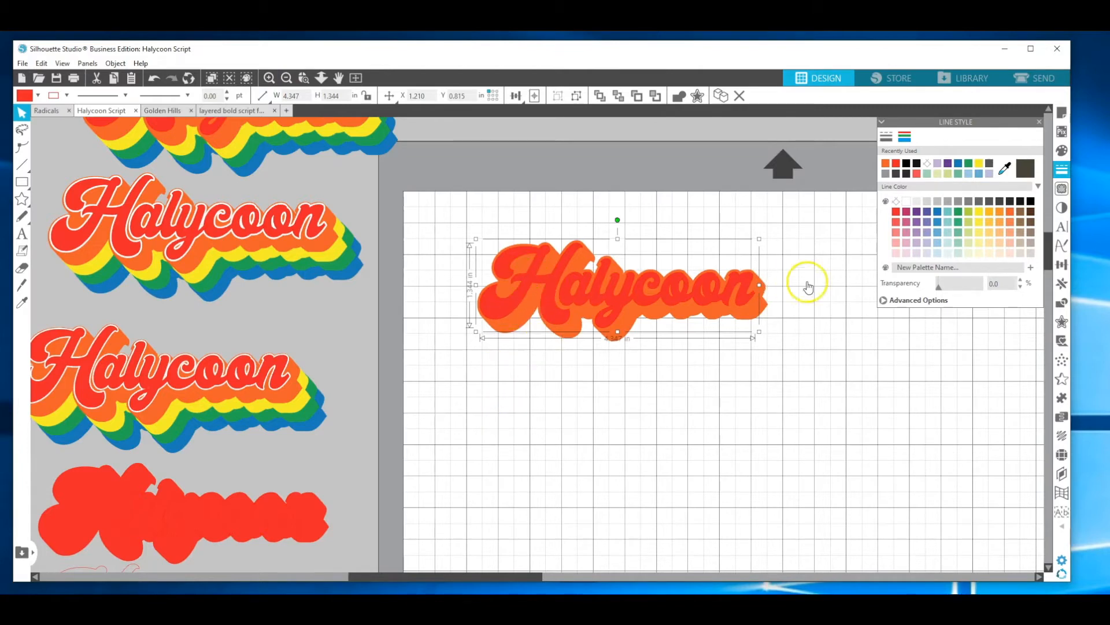
click(1061, 322)
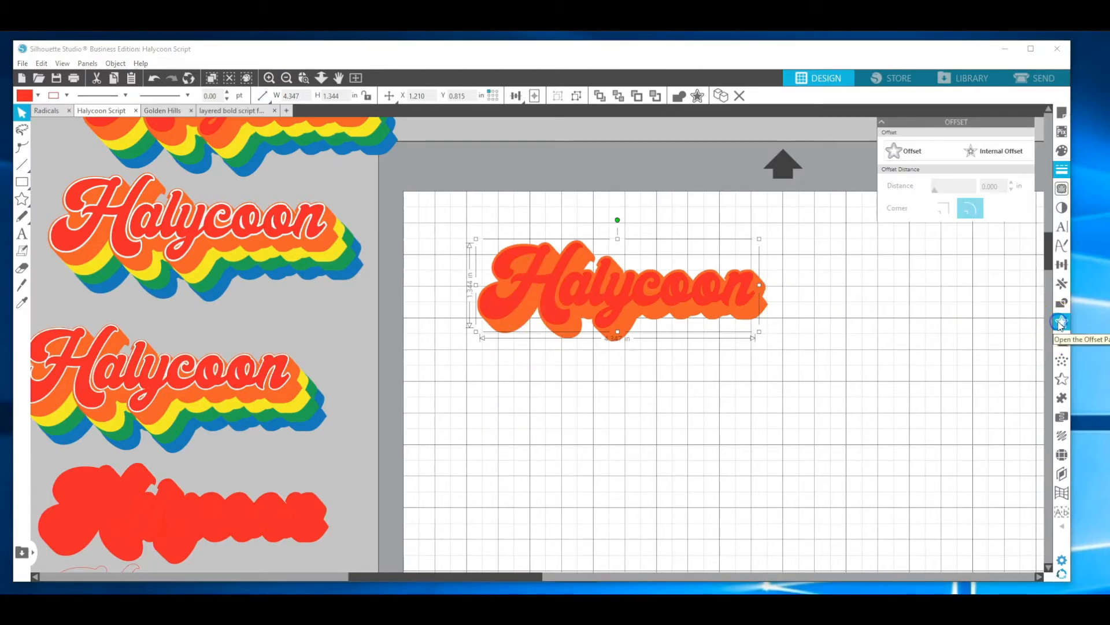
click(922, 152)
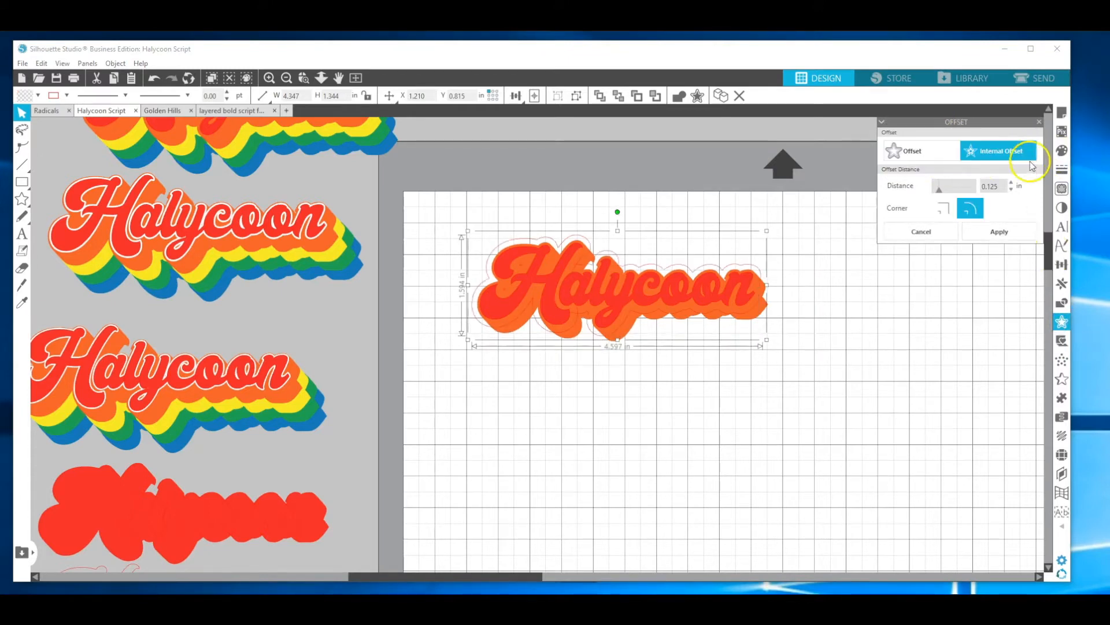
click(1011, 191)
click(1011, 191)
click(1010, 191)
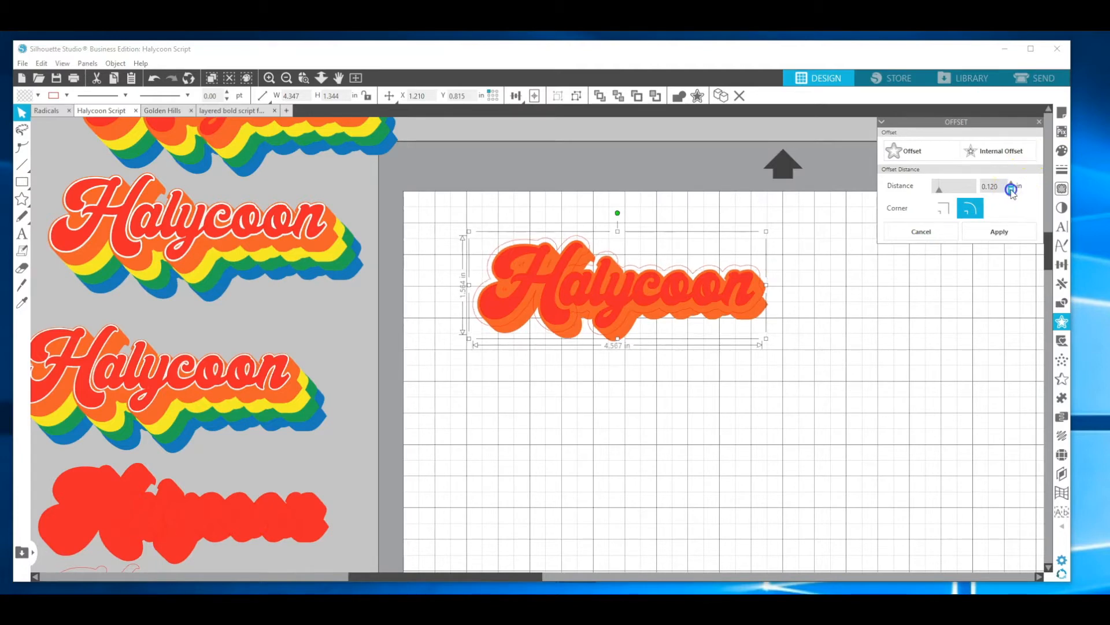
click(1011, 191)
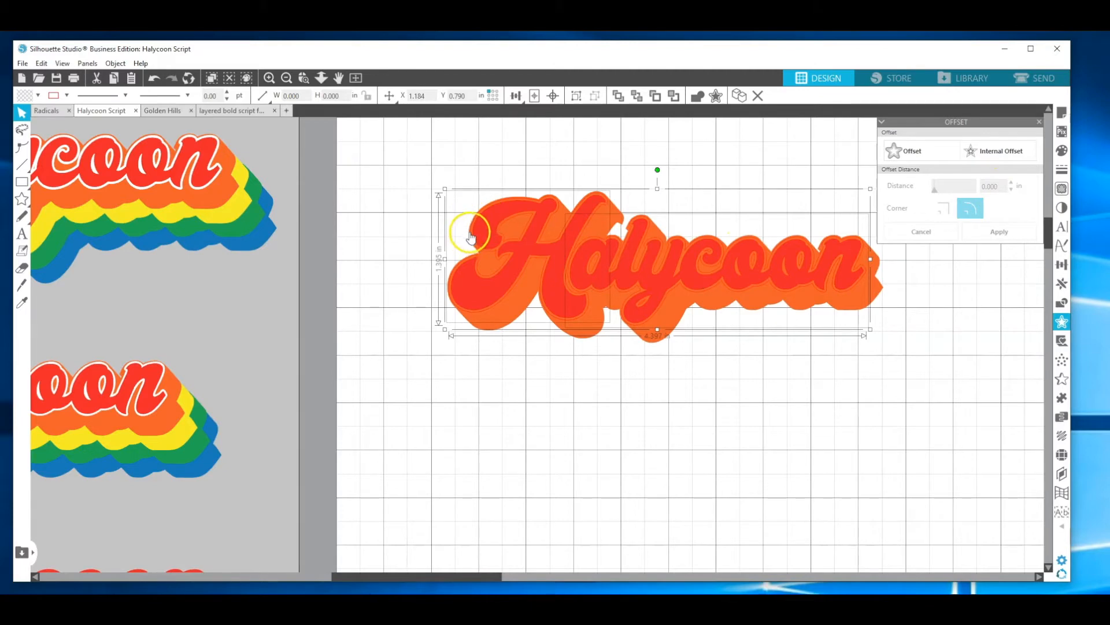
Cut the red Halycoon text and the orange extrude shape, leaving the offset outline in place.
click(564, 215)
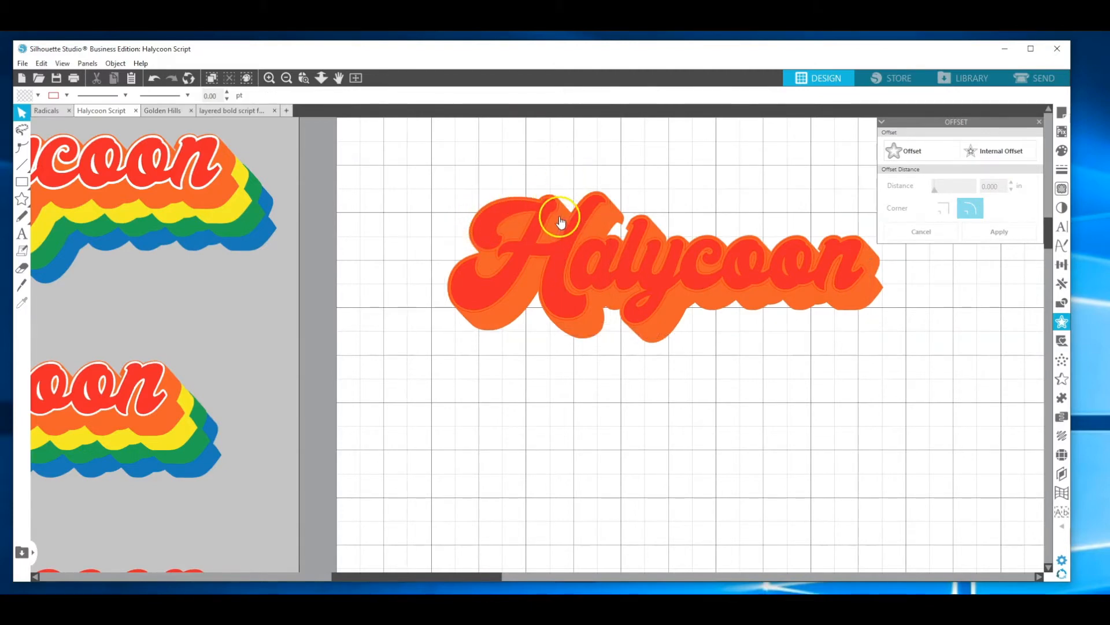
click(560, 220)
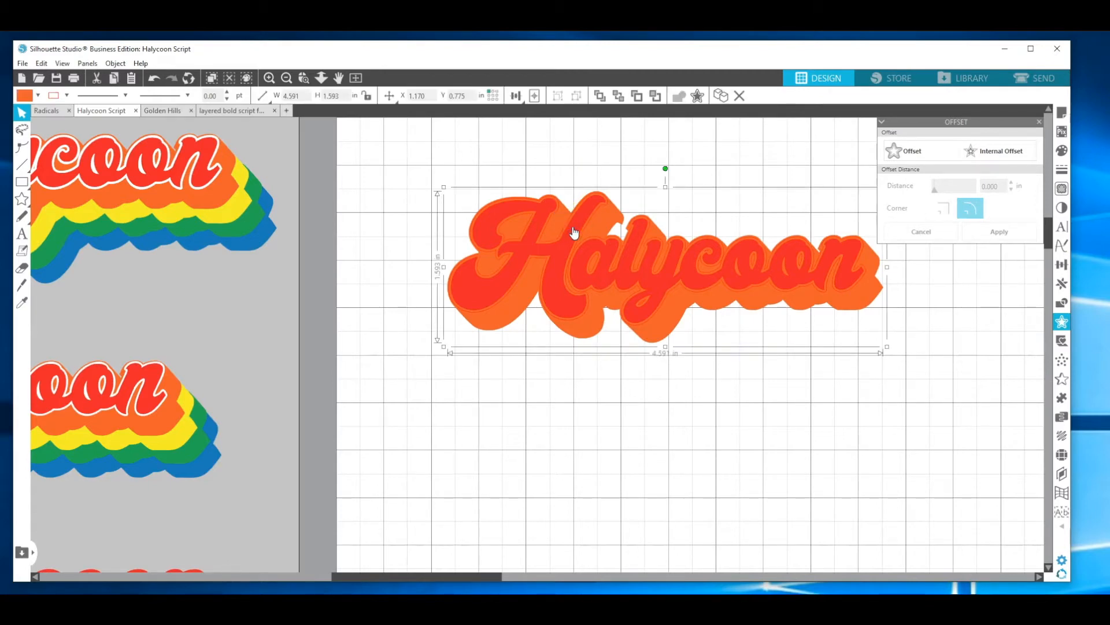
right_click(572, 227)
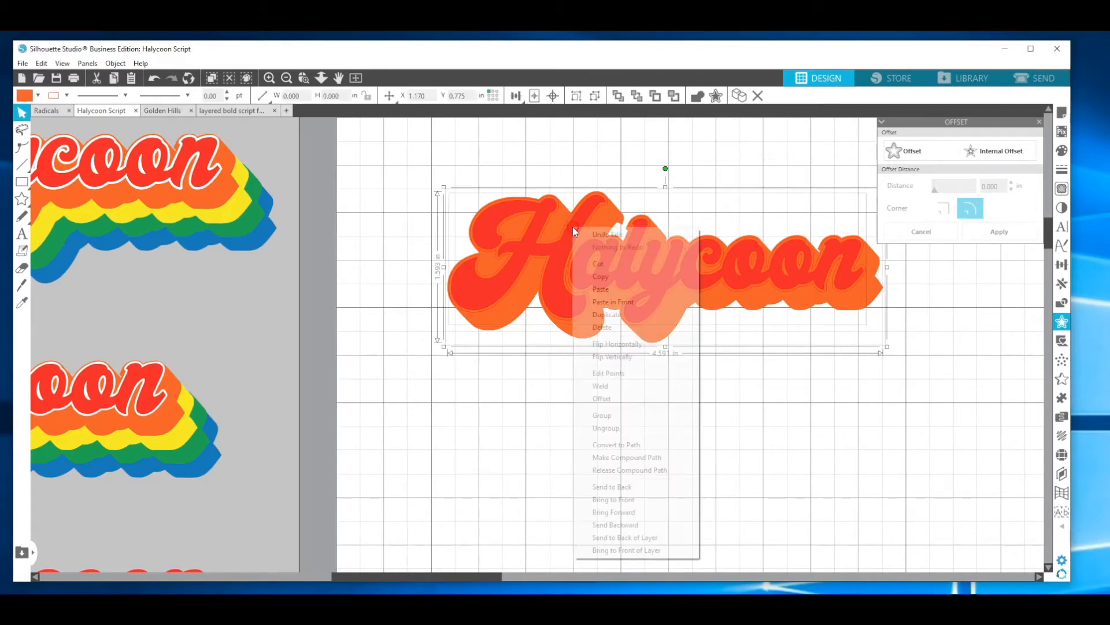
click(582, 264)
Select all pieces of the Halycoon offset outline and group them.
drag(464, 160, 875, 331)
right_click(824, 272)
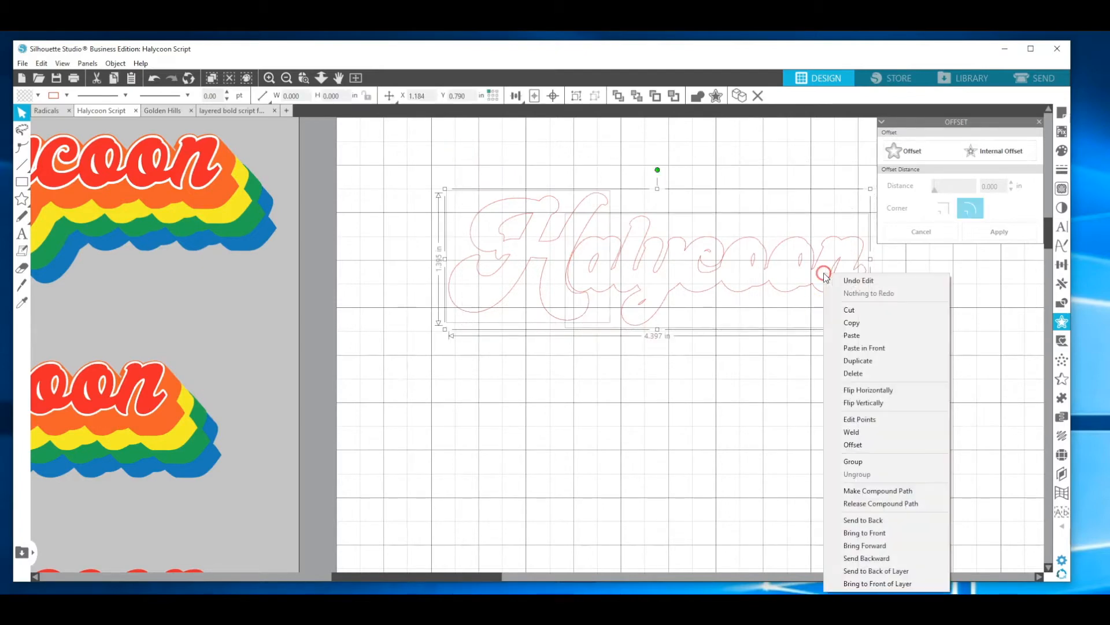
click(869, 461)
Give the grouped offset outline a white line colour and a white fill.
click(1062, 151)
click(1062, 170)
click(952, 152)
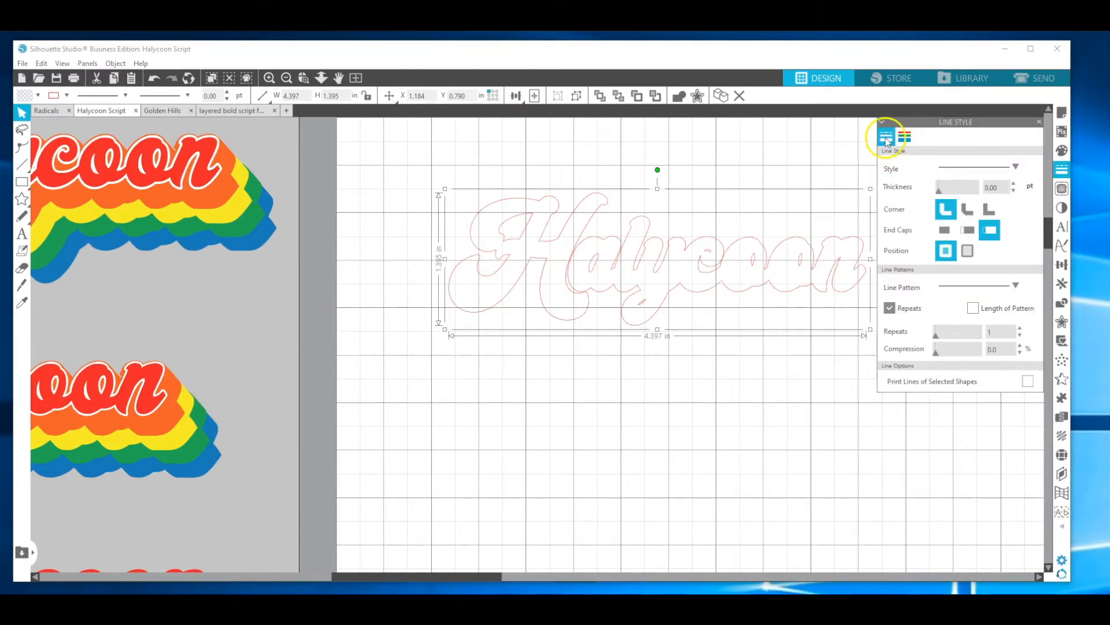
click(903, 137)
click(900, 171)
click(904, 139)
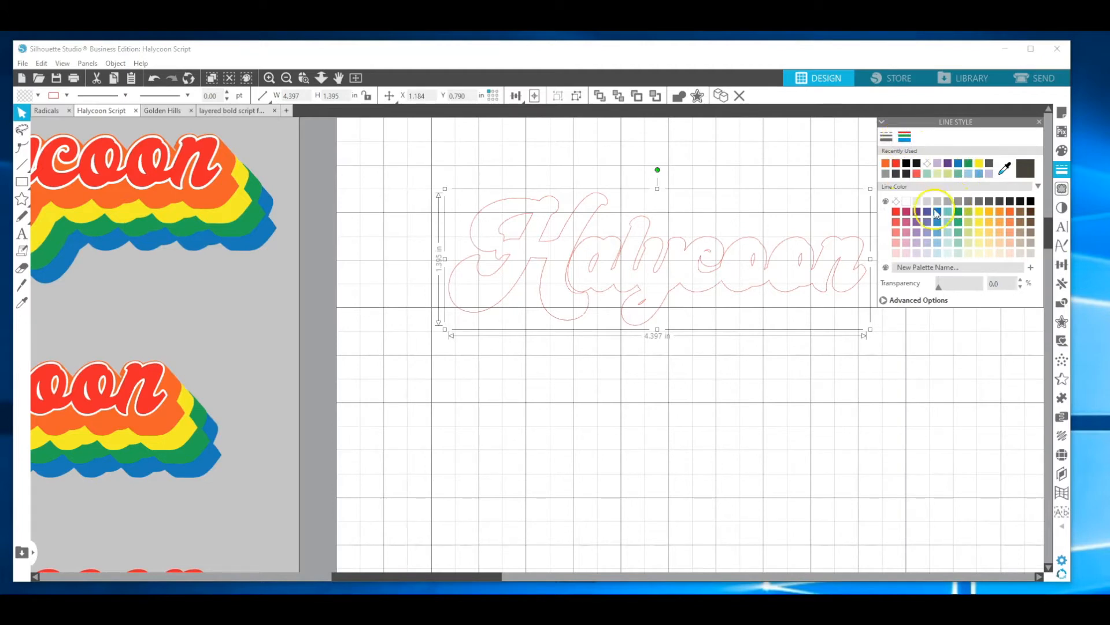
click(904, 201)
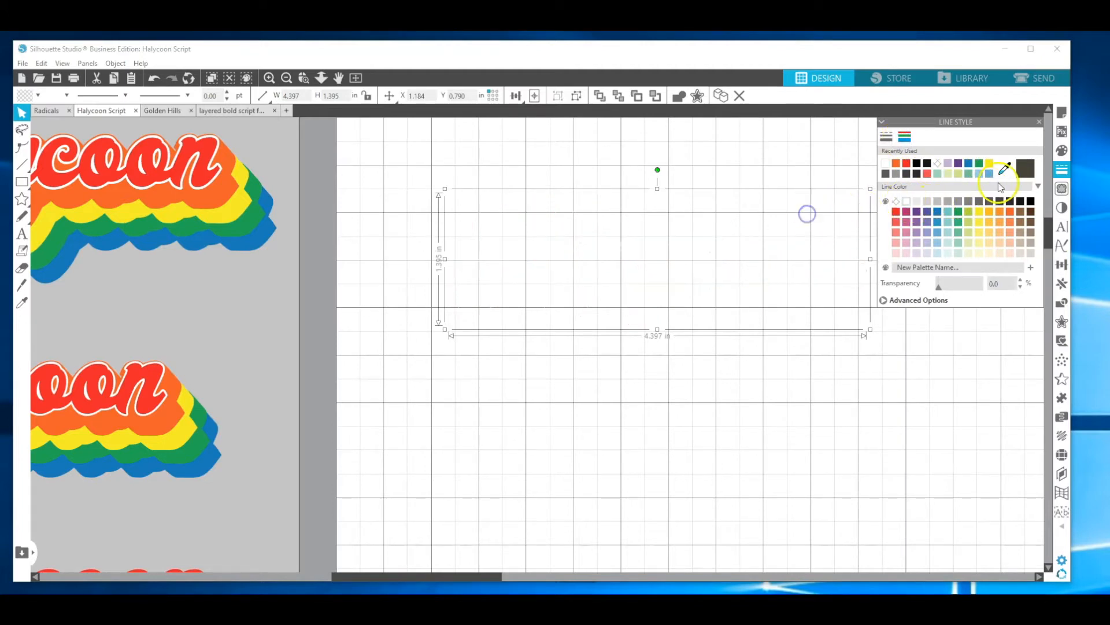
click(1062, 151)
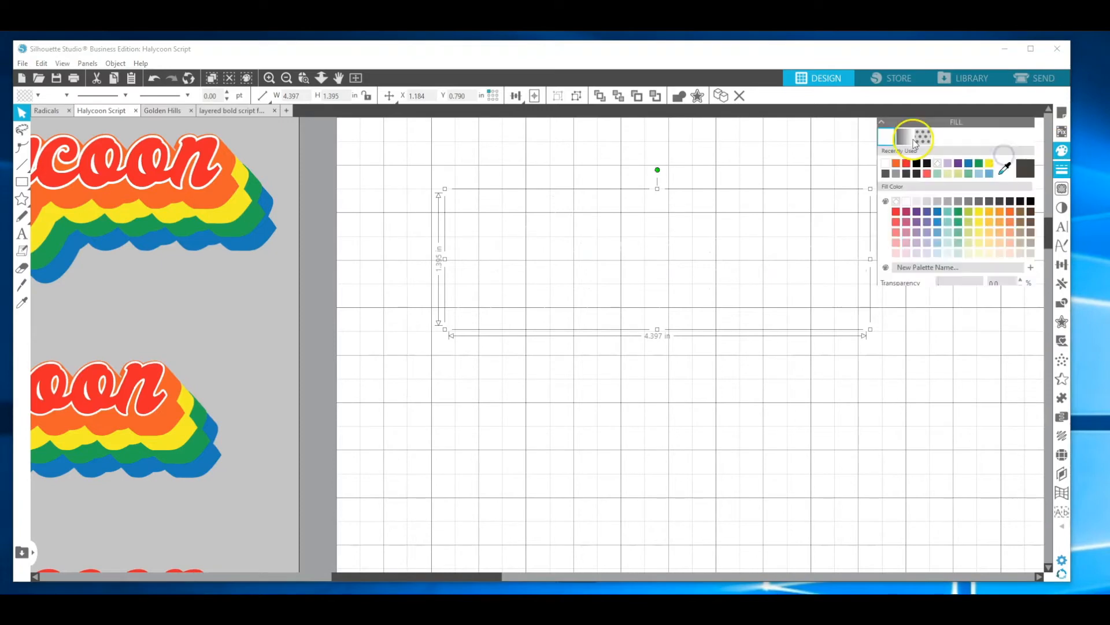
click(885, 167)
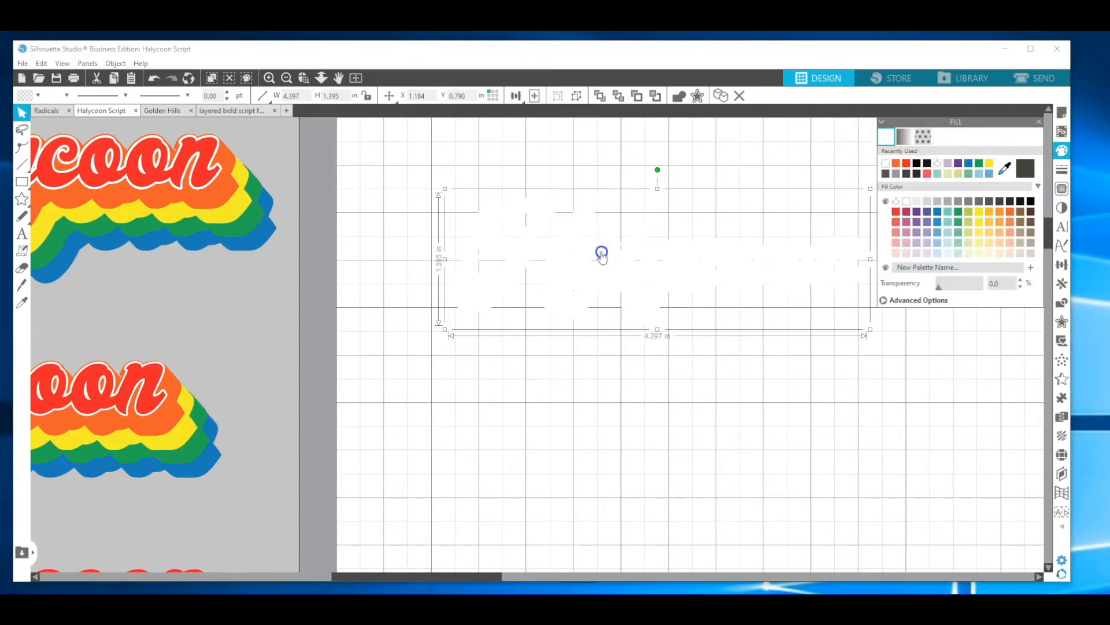
Paste the cut red text and orange extrude shape in front, then send them behind the white offset.
right_click(565, 188)
click(591, 252)
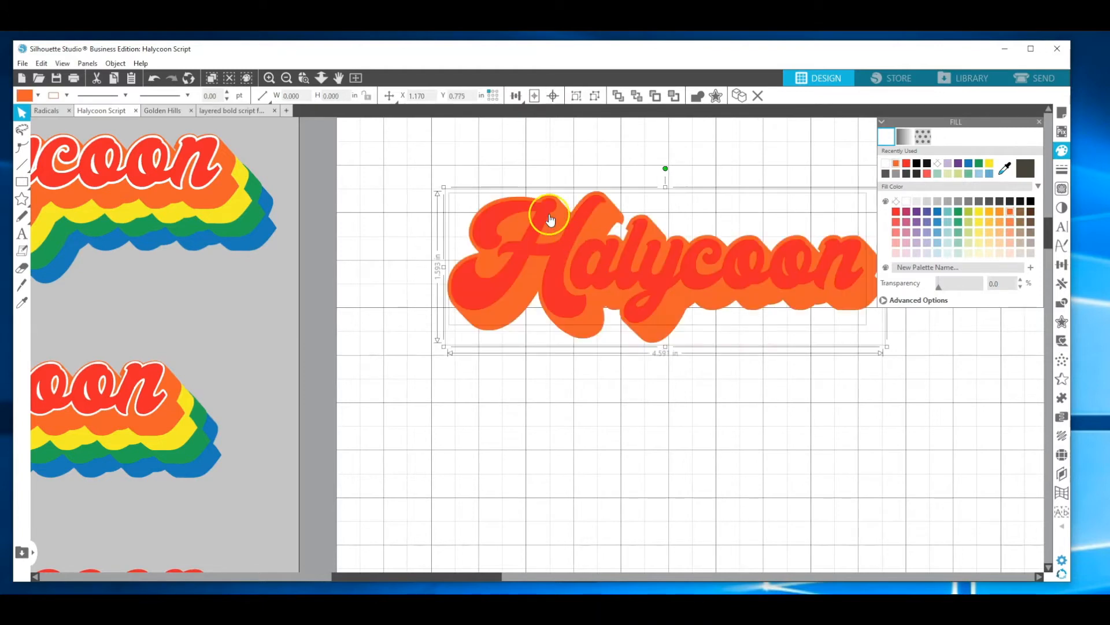
click(637, 95)
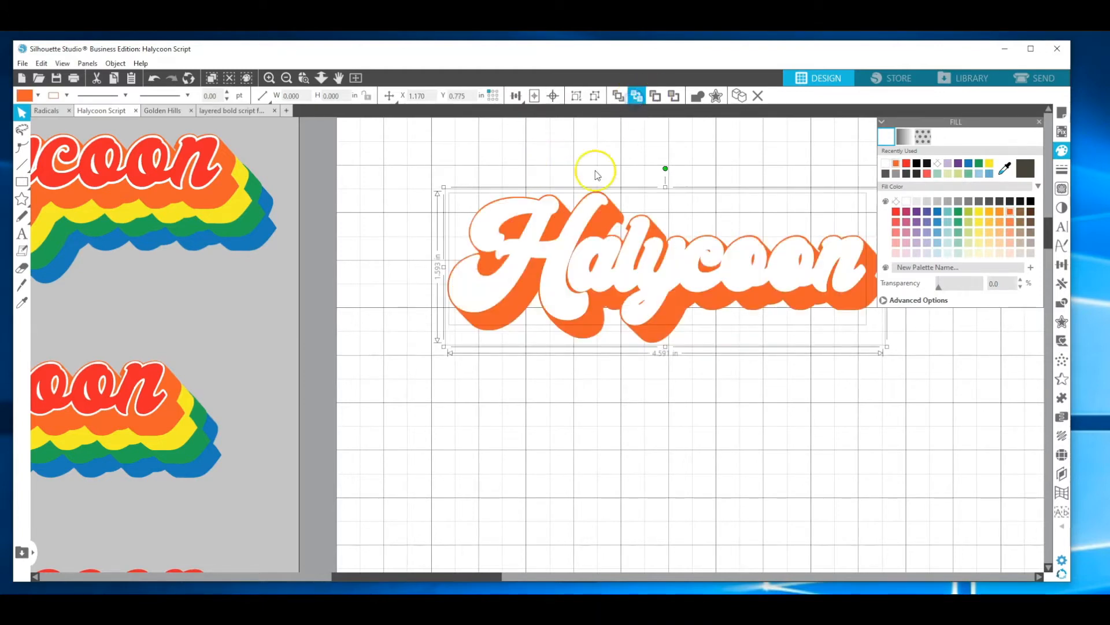
Bring the red Halycoon text to the front and centre it over the white offset and orange layers, lower on the page.
drag(550, 200, 551, 265)
click(600, 96)
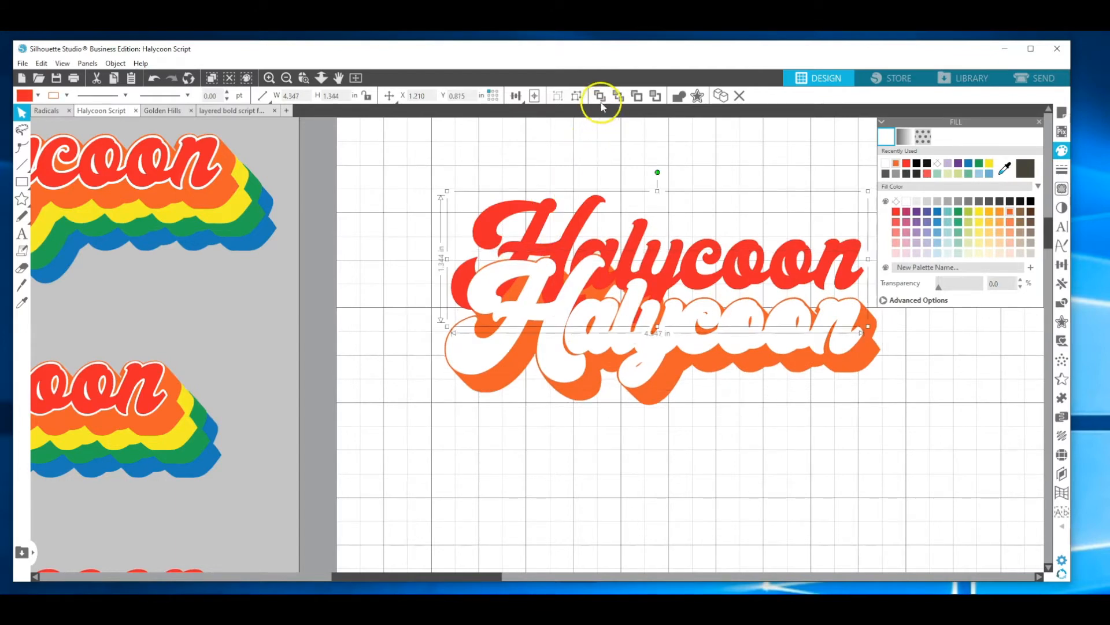
click(525, 245)
drag(525, 246, 522, 307)
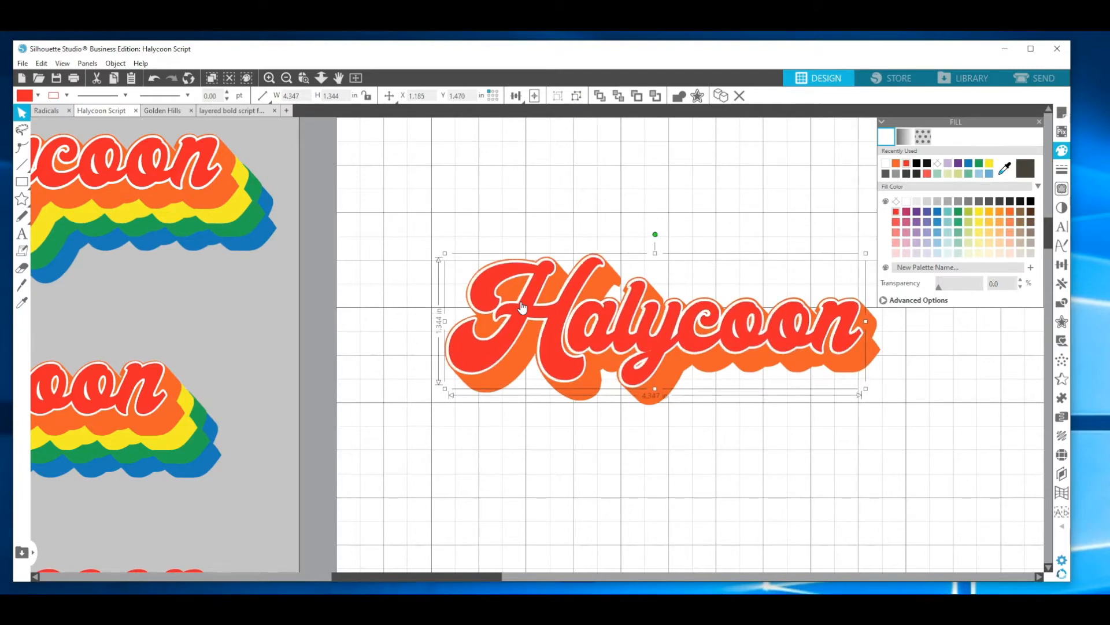
key(Left)
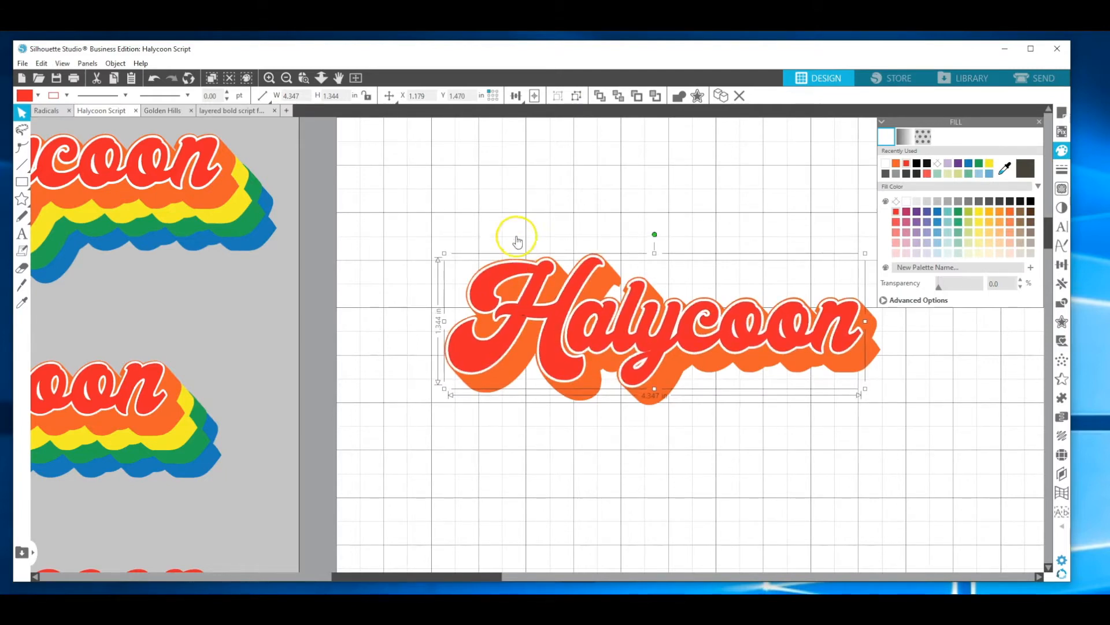
click(513, 209)
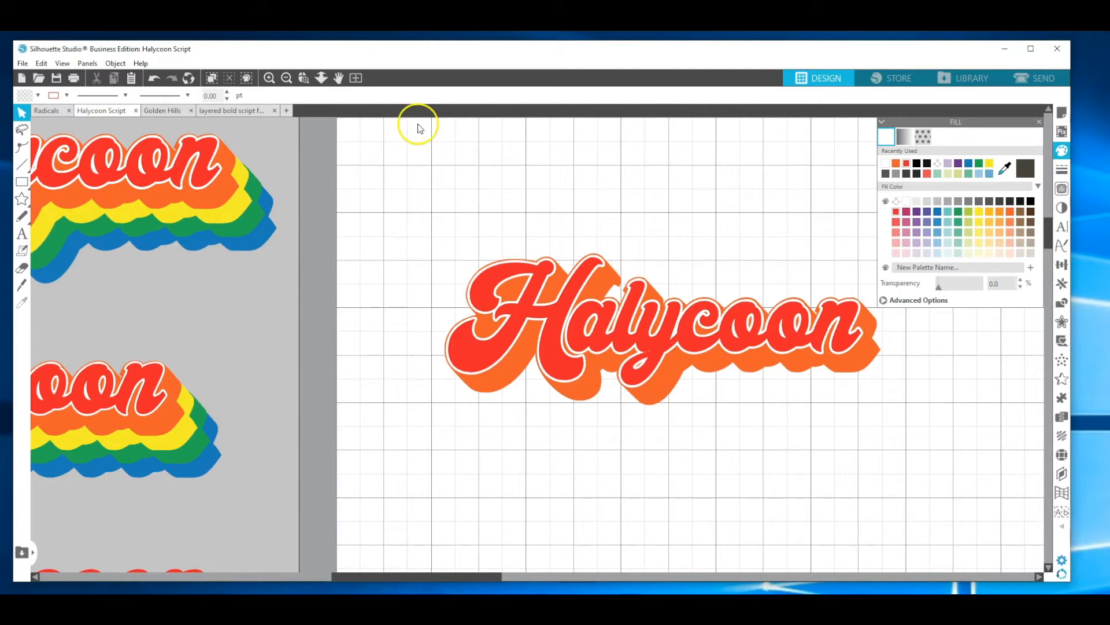
click(285, 82)
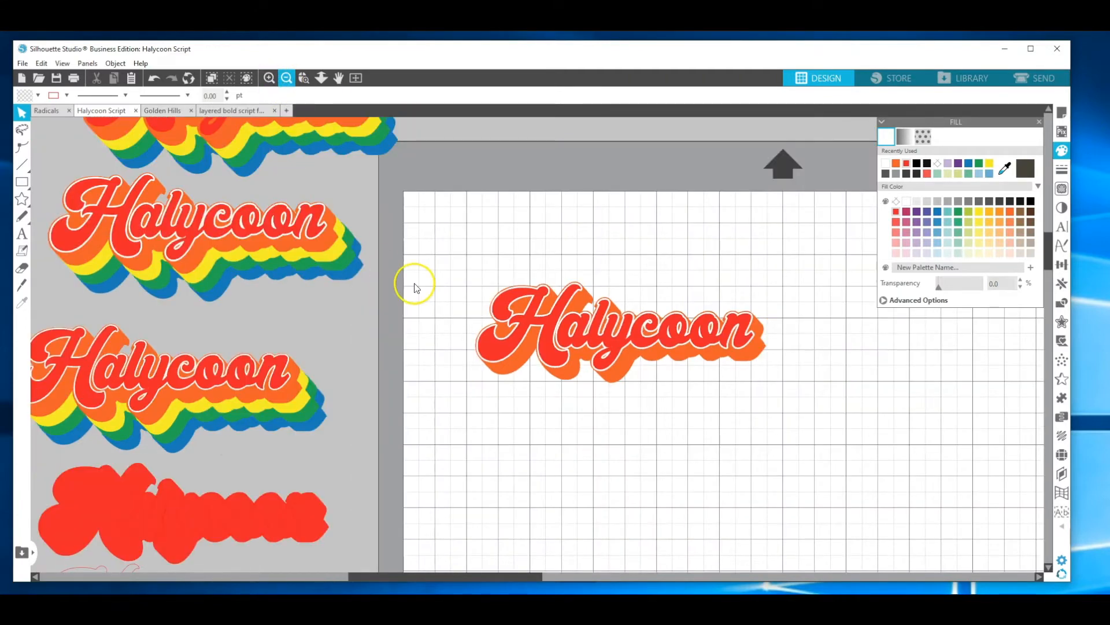
Duplicate the orange extrude shape, place the copy over the design, and fill it with yellow.
click(526, 359)
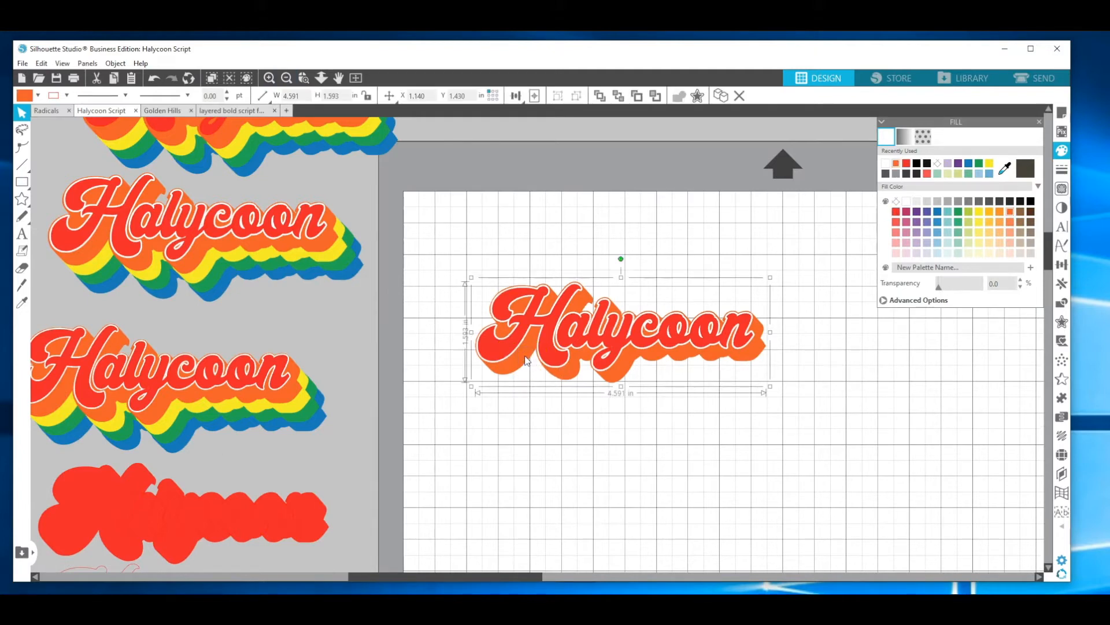
right_click(523, 363)
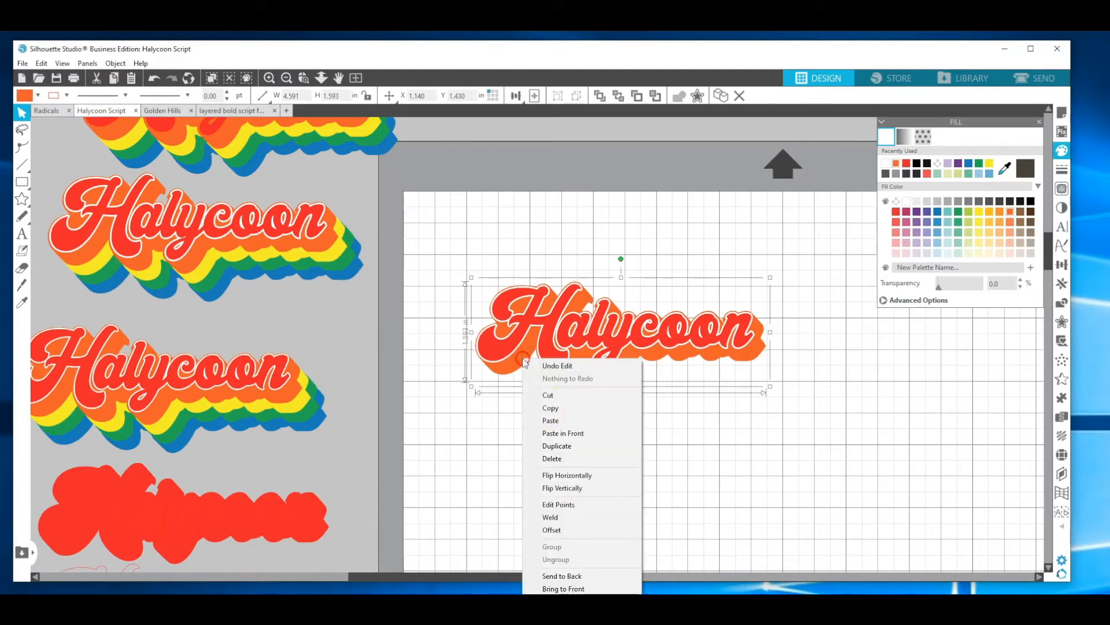
click(554, 446)
click(665, 369)
drag(658, 346, 646, 342)
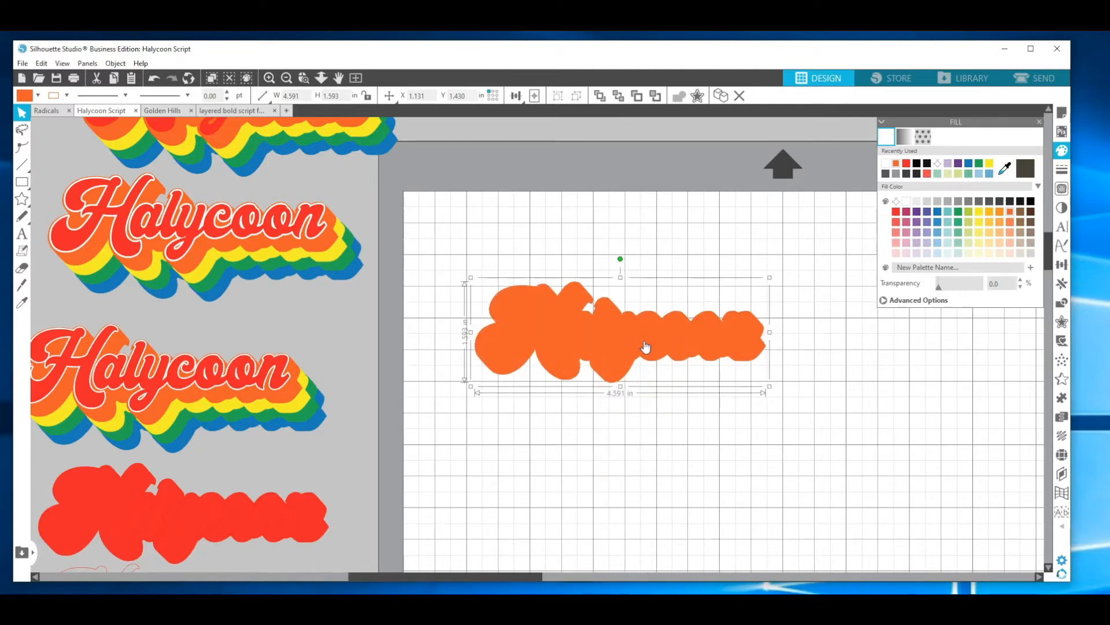
click(1004, 200)
click(980, 211)
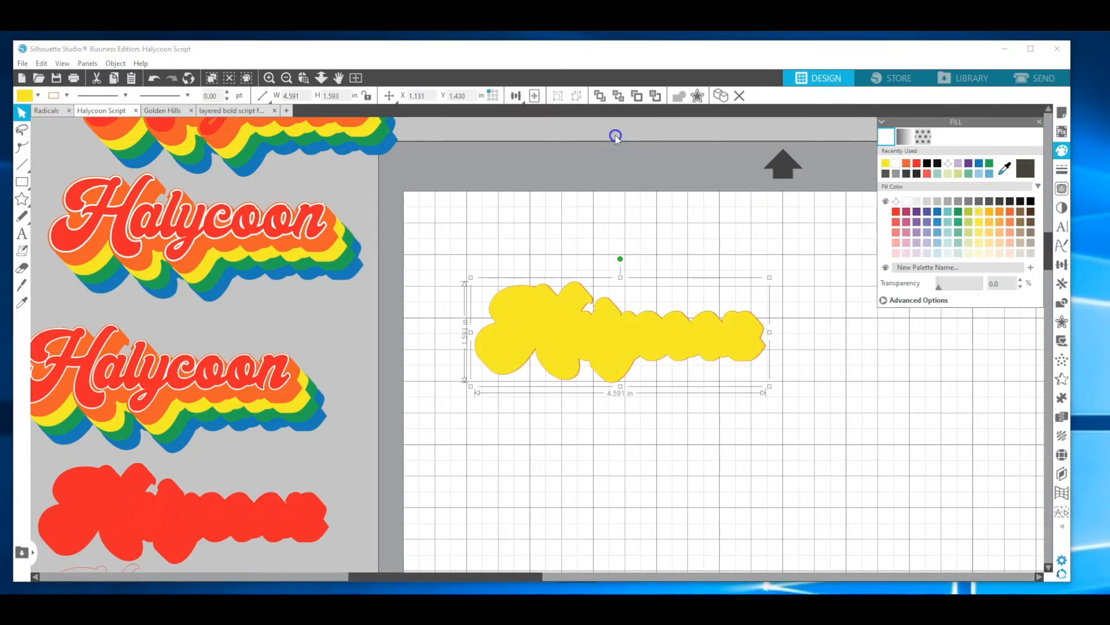
Send the yellow copy to the back, then do the same with the original orange extrude shape.
click(618, 96)
click(613, 374)
click(617, 98)
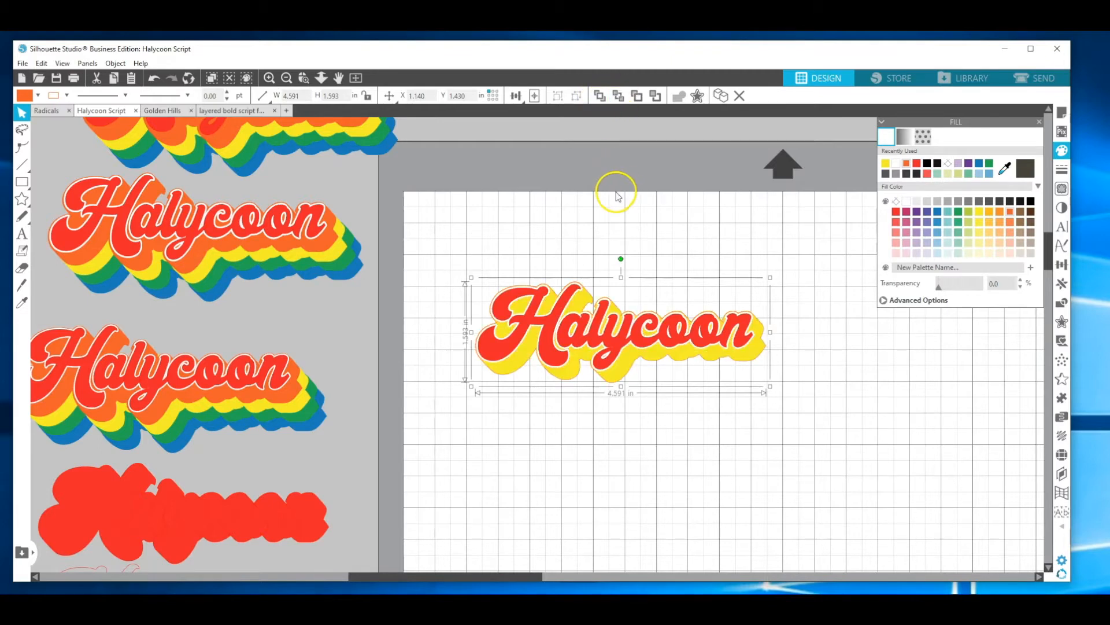
Nudge the yellow extrude layer down and right to about X 1.204 in, Y 1.567 in.
click(615, 373)
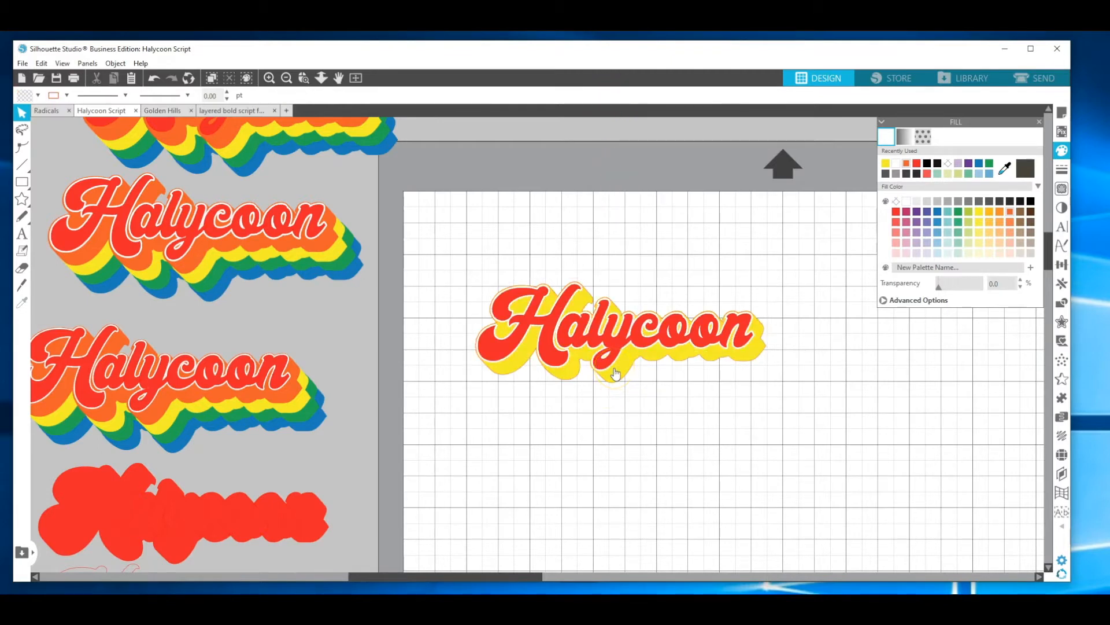
click(614, 371)
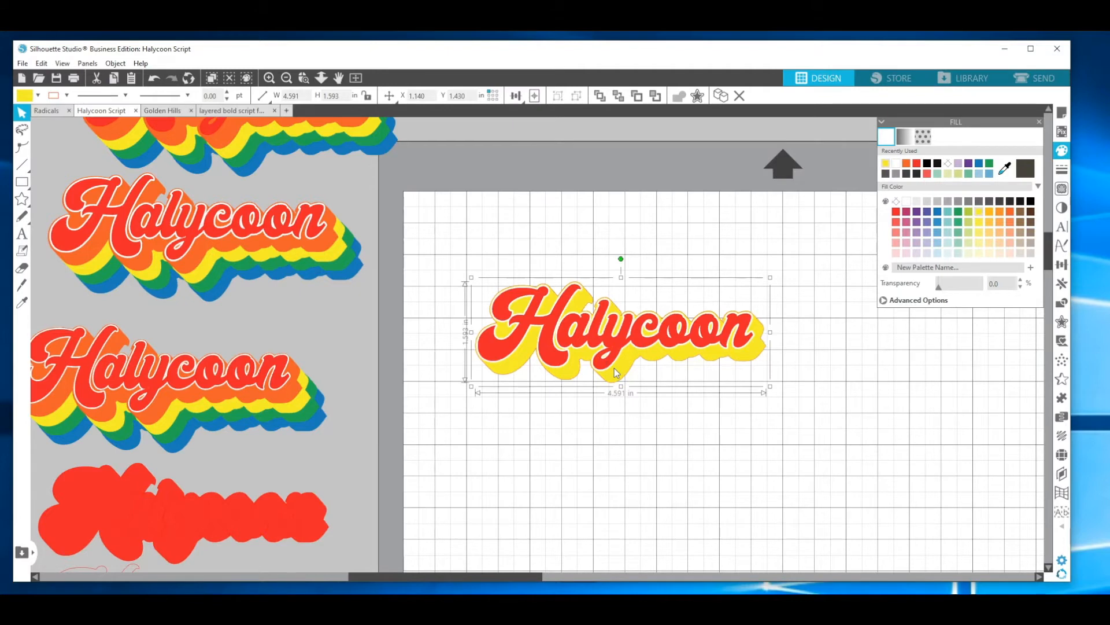
key(Down)
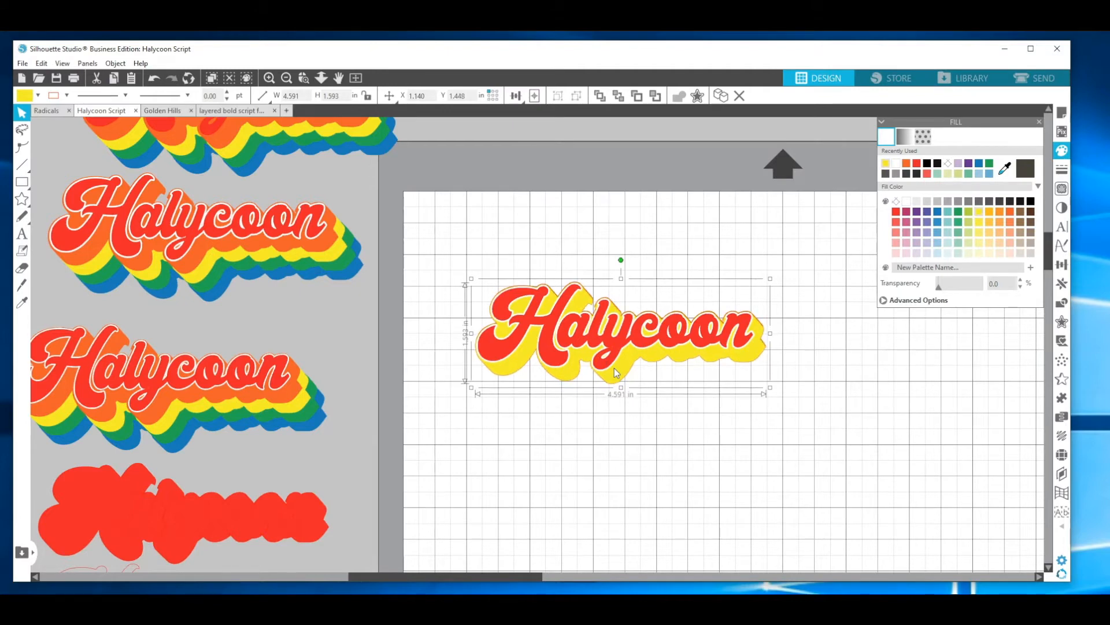
key(Down)
key(Down)
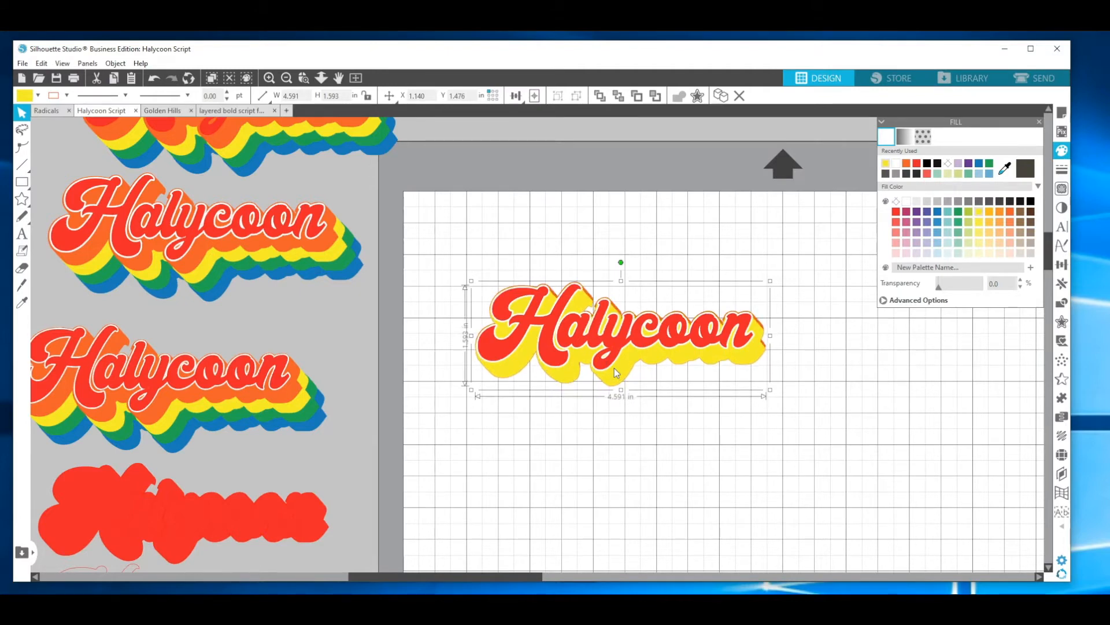
key(Down)
key(Down)
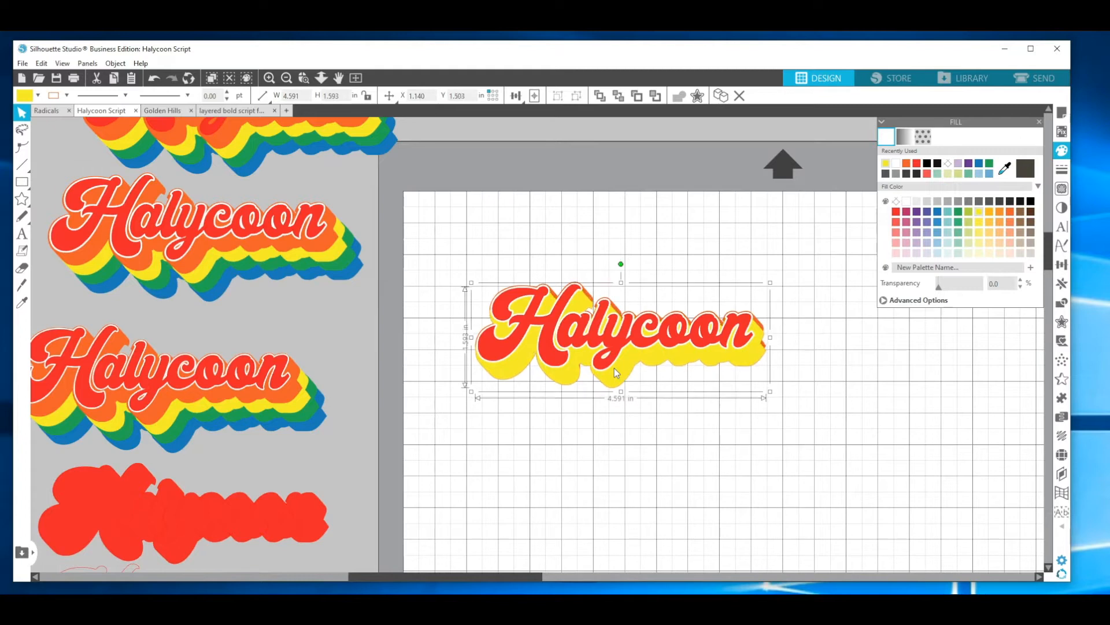
key(Down)
key(Down)
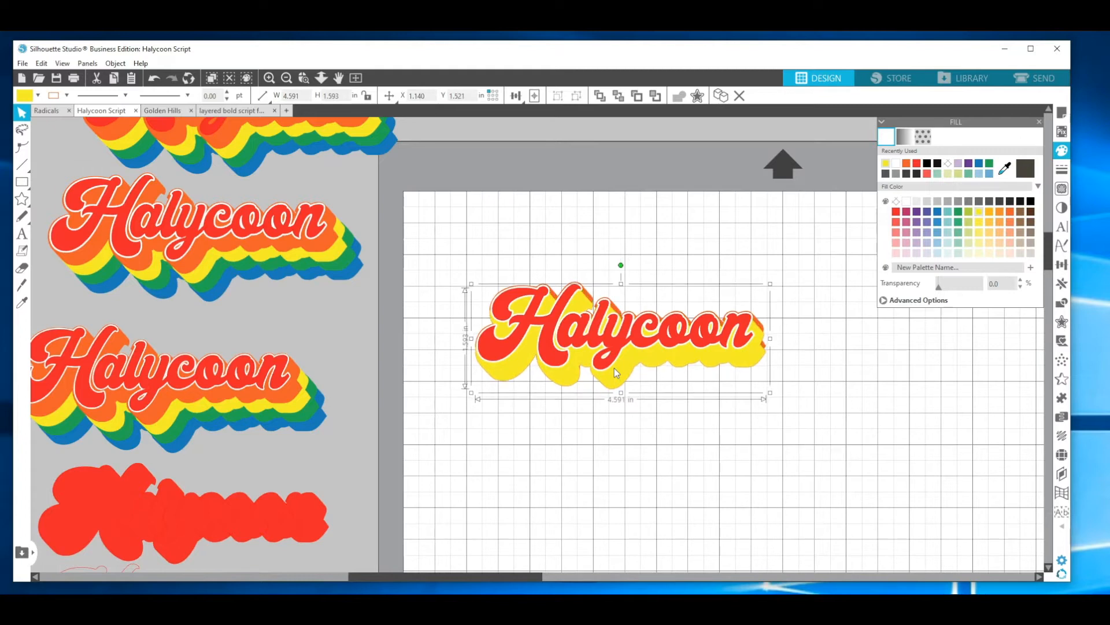
key(Down)
key(Down)
key(Down)
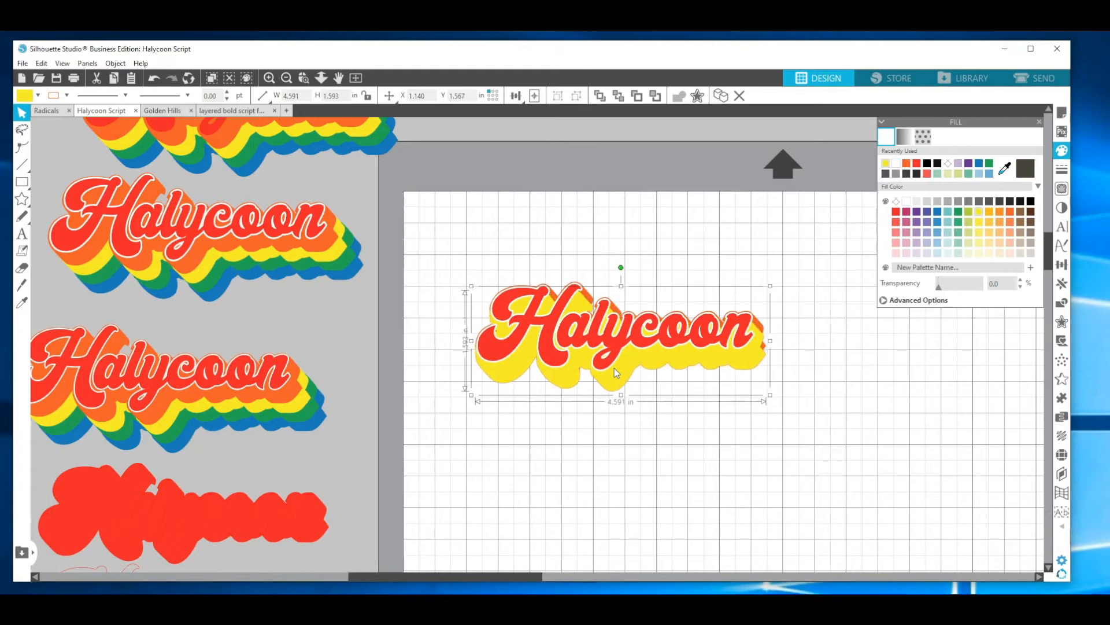
key(Right)
key(Right)
key(Right)
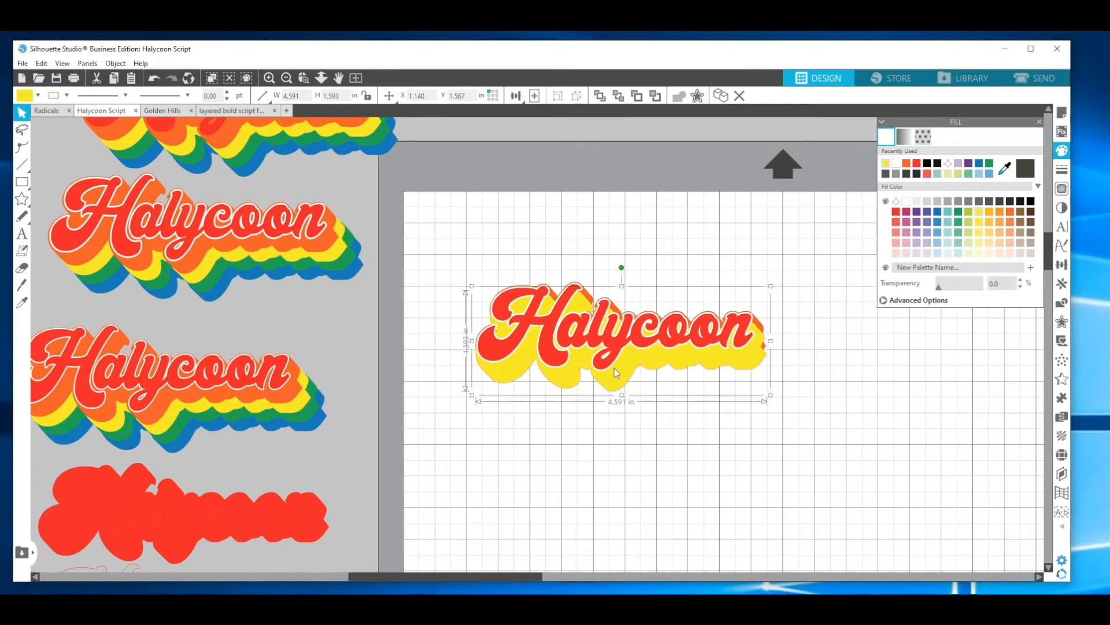
key(Right)
key(Right)
key(Right)
key(Right)
key(Right)
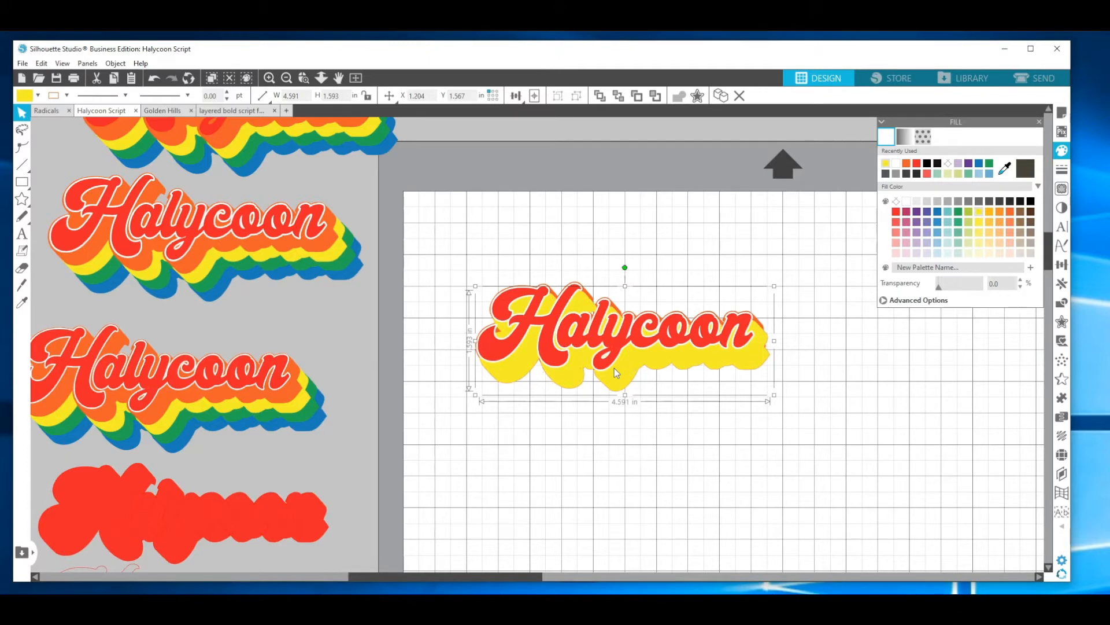
Send the yellow extrude layer behind the orange one and nudge it to about X 1.295 in, Y 1.603 in.
key(Right)
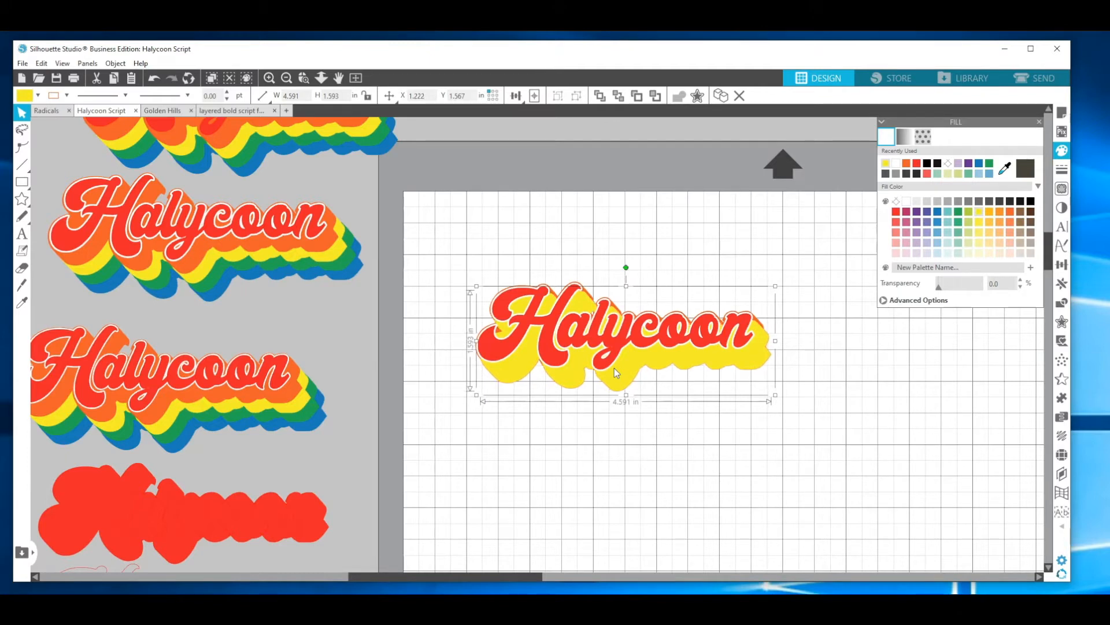
click(618, 95)
click(530, 371)
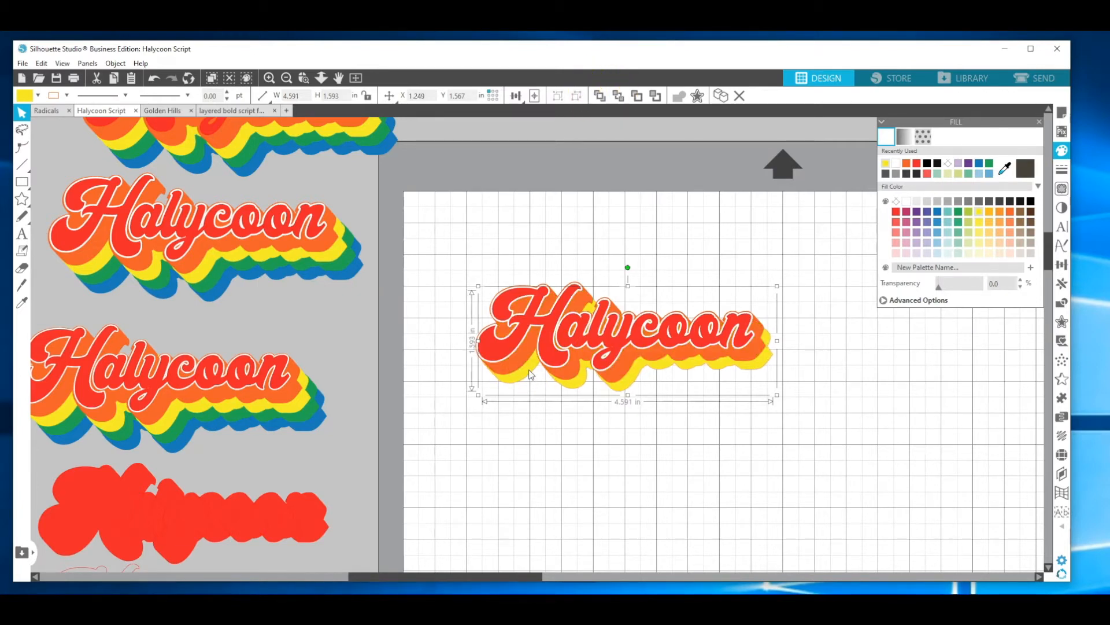
click(518, 379)
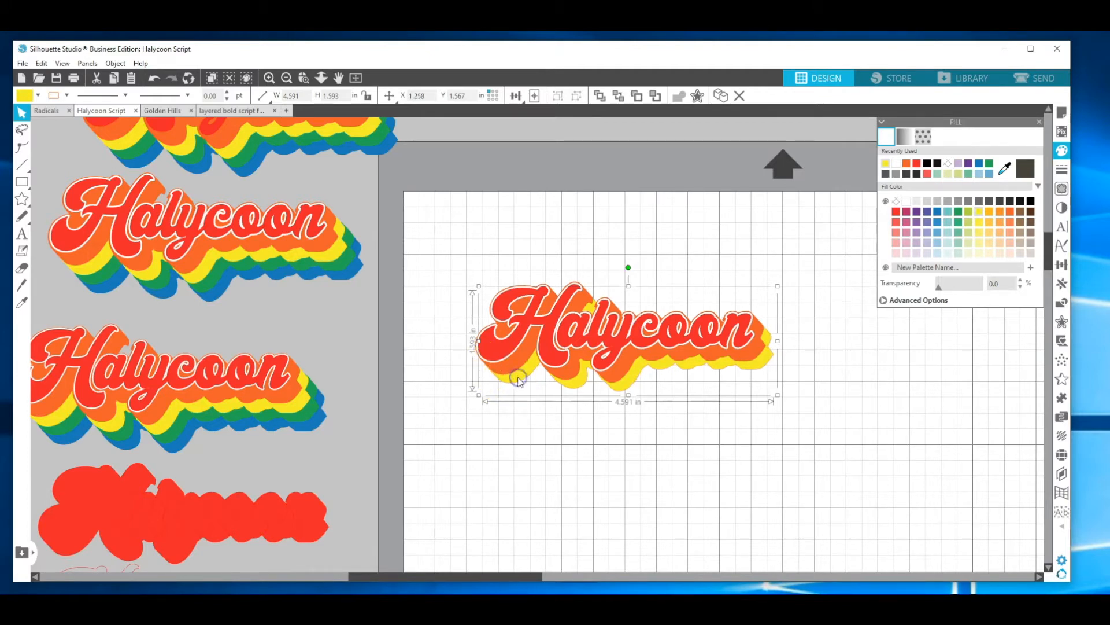
key(Right)
key(Down)
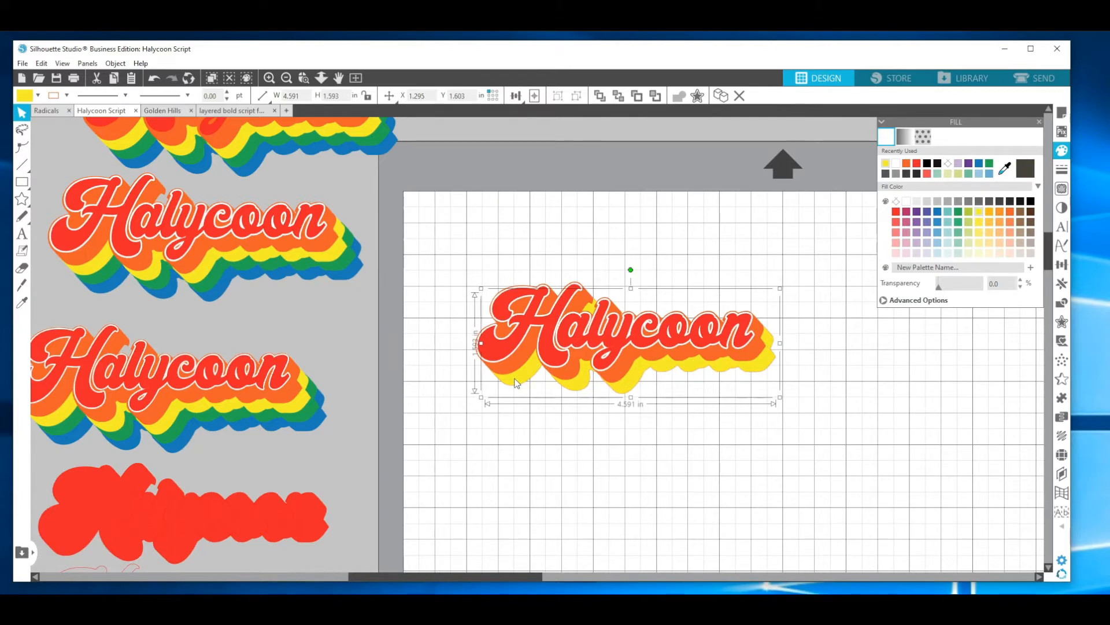
Duplicate the yellow extrude layer, fill the copy with green, and send it to the back.
click(519, 381)
right_click(518, 379)
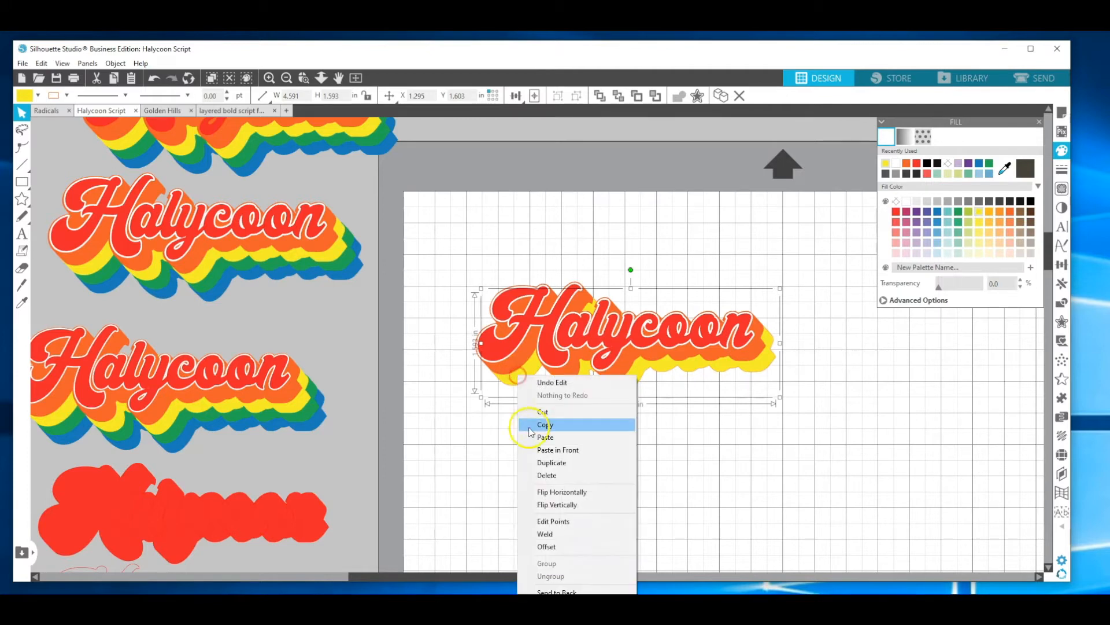
click(533, 460)
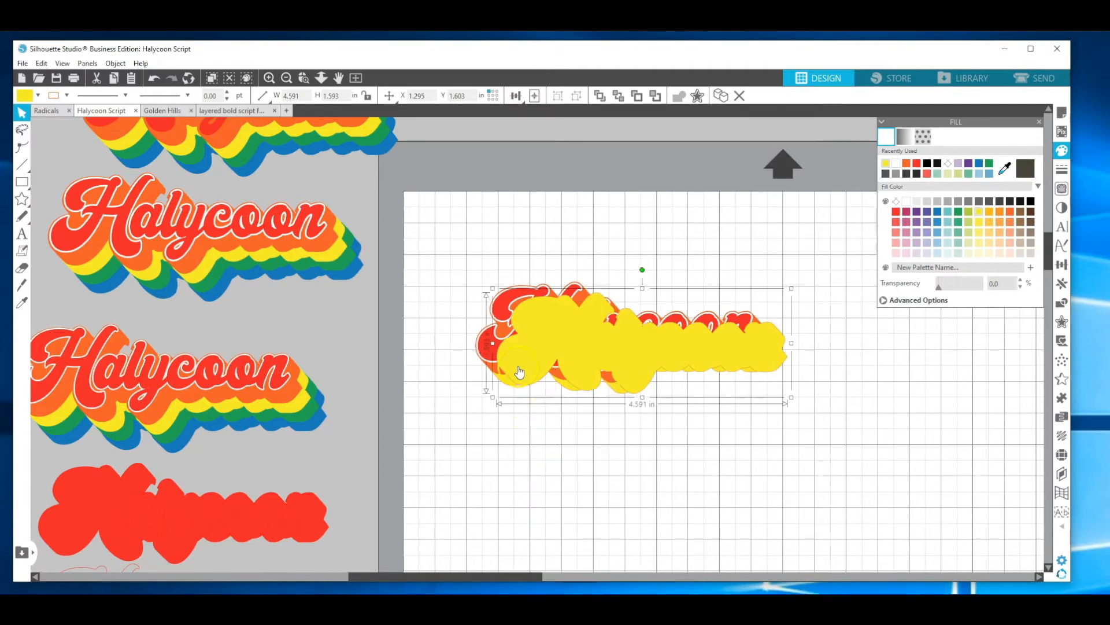
click(959, 212)
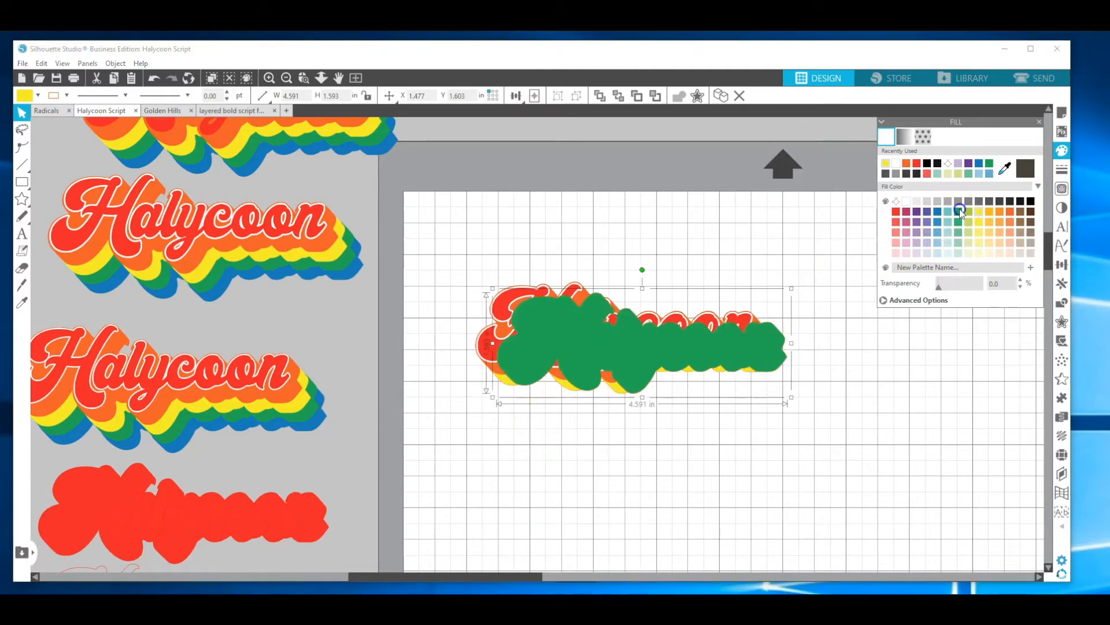
click(619, 96)
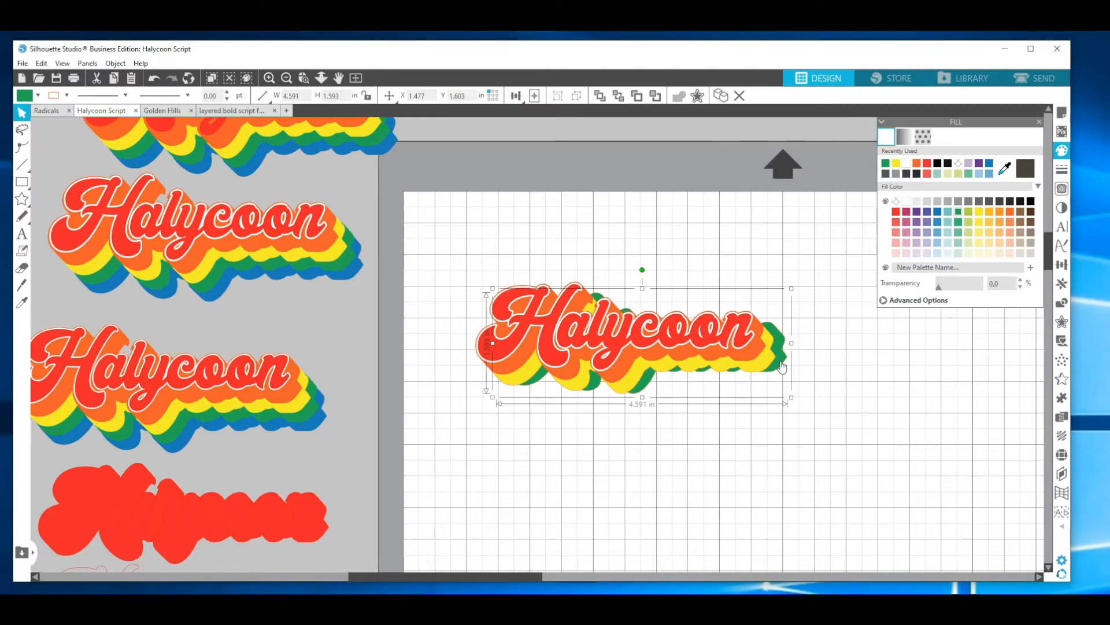
Nudge the green extrude layer down to about Y 1.794 in.
key(Down)
key(Down)
key(Down)
key(Down)
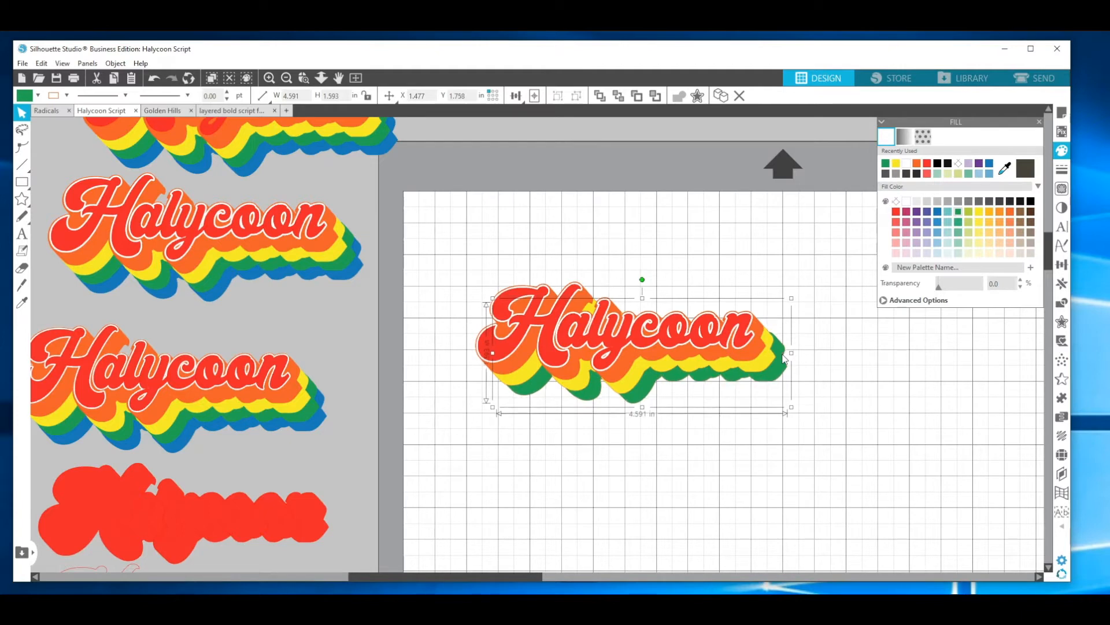
key(Down)
key(Down)
key(Down)
key(Down)
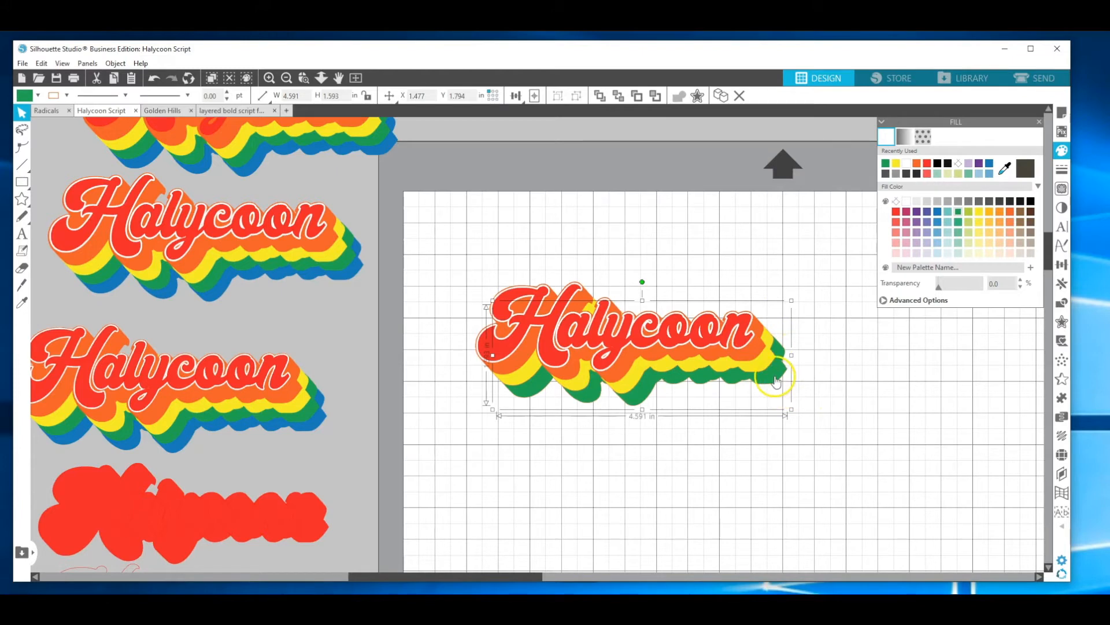
Duplicate the green extrude layer, fill the copy with blue, and send it to the back.
right_click(774, 380)
click(788, 461)
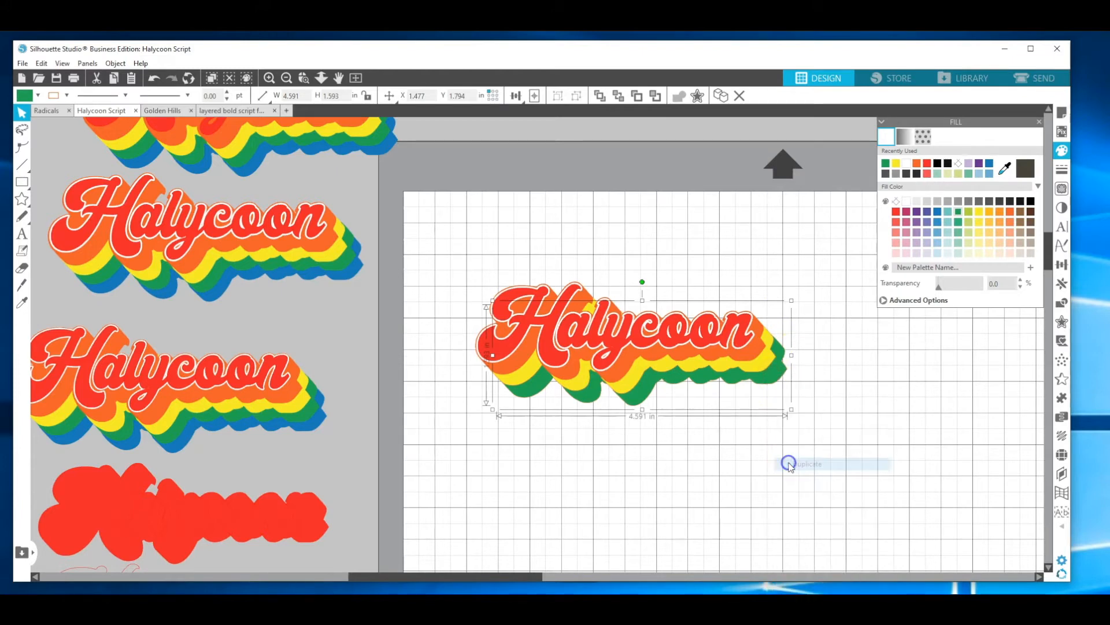
click(937, 216)
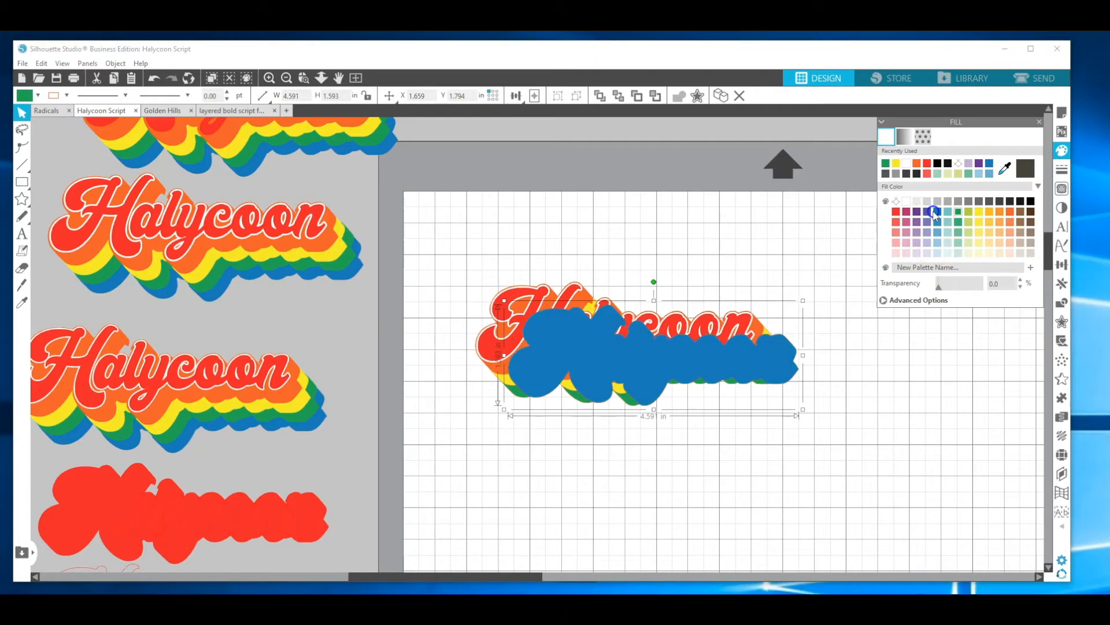
click(620, 98)
click(687, 328)
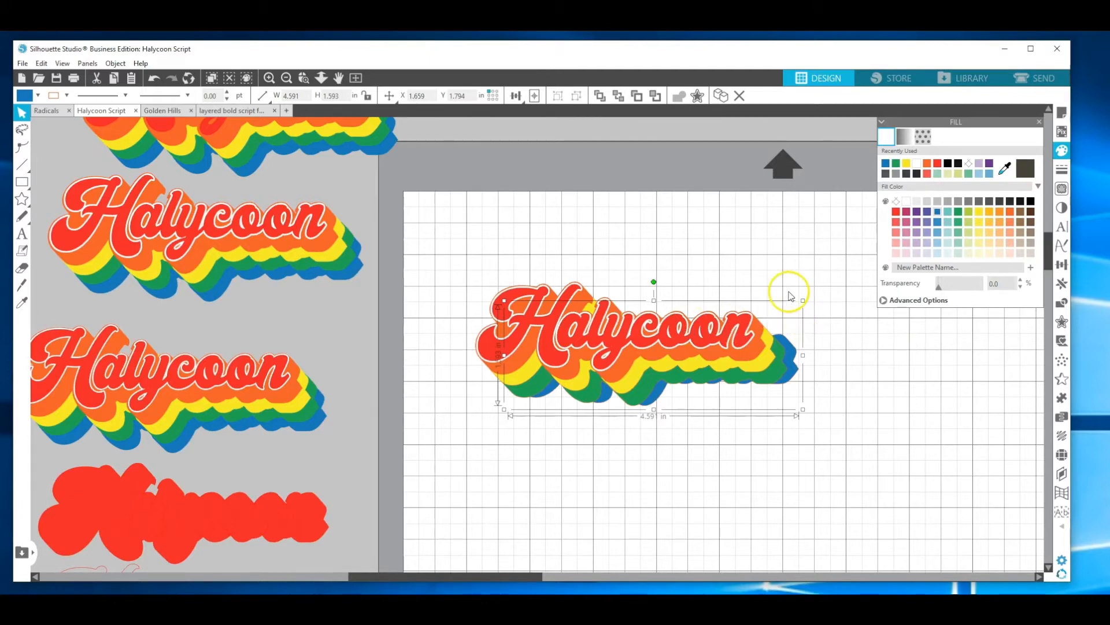
click(821, 364)
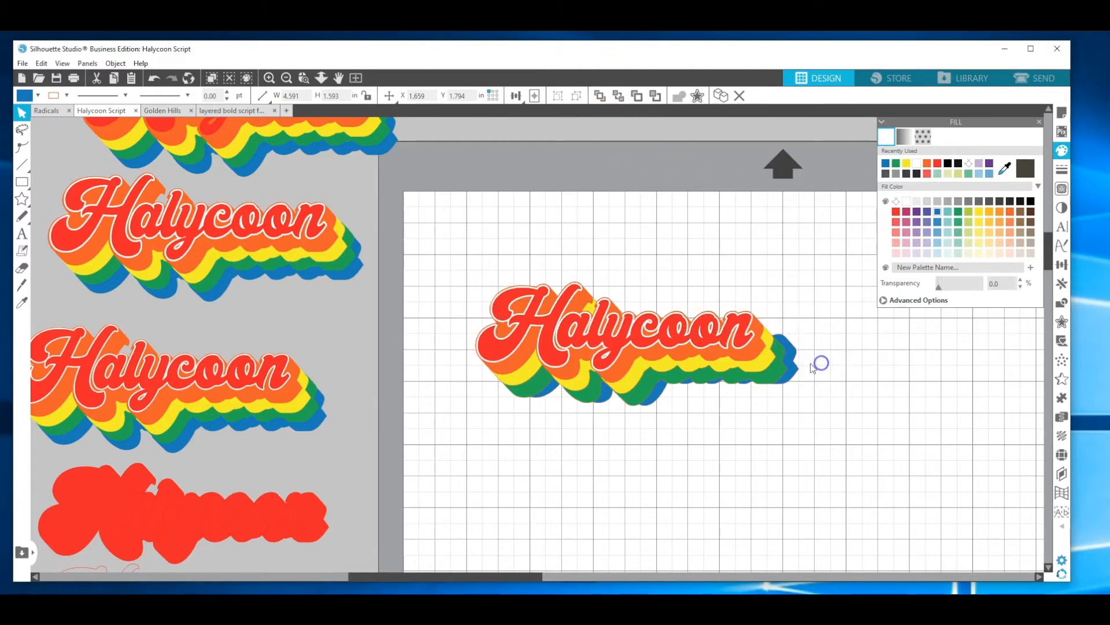
Nudge the blue extrude layer down and slightly right to about X 1.668 in, Y 1.985 in.
click(793, 366)
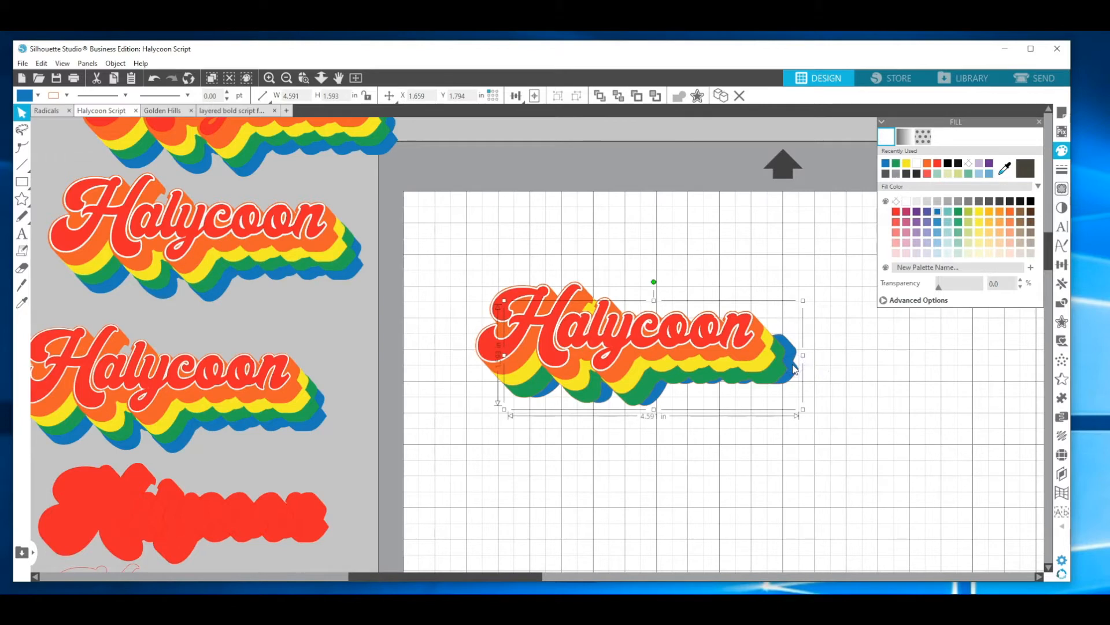
key(Down)
key(Down)
key(Down)
key(Down)
key(Down)
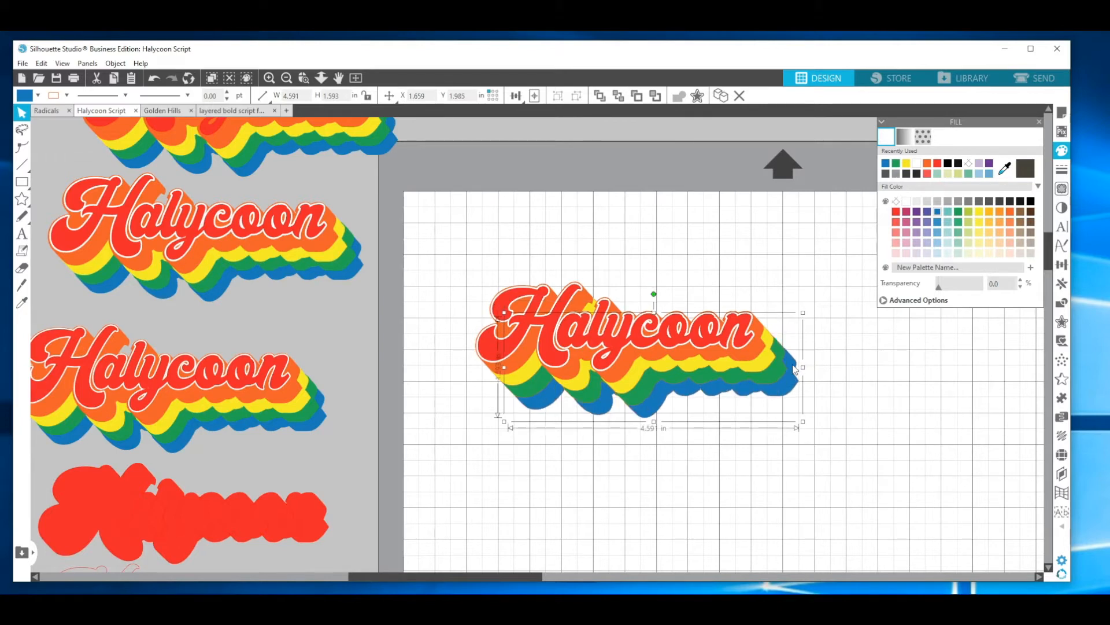
click(825, 373)
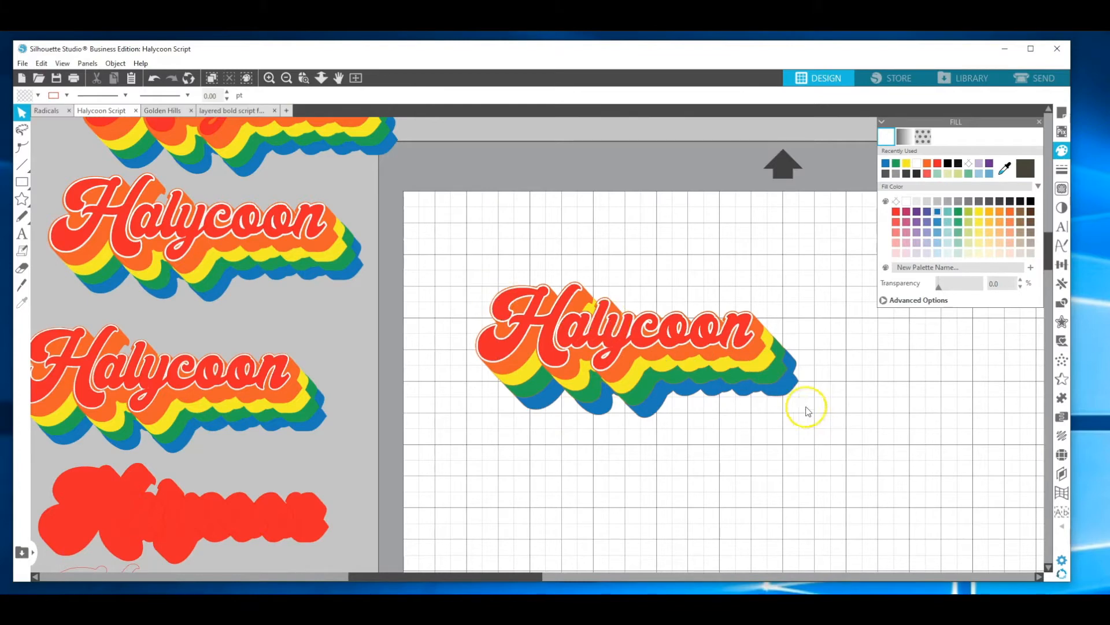
click(594, 410)
key(Right)
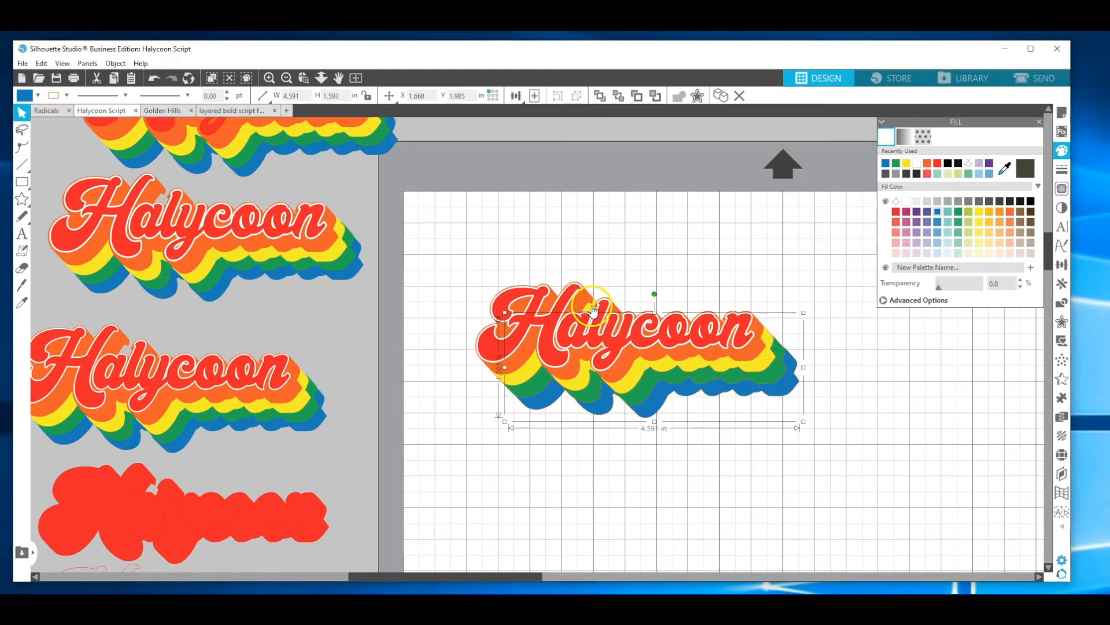
Edit the yellow layer's points in the gap above the letter a, moving them behind the lettering to hide the yellow patch.
click(271, 77)
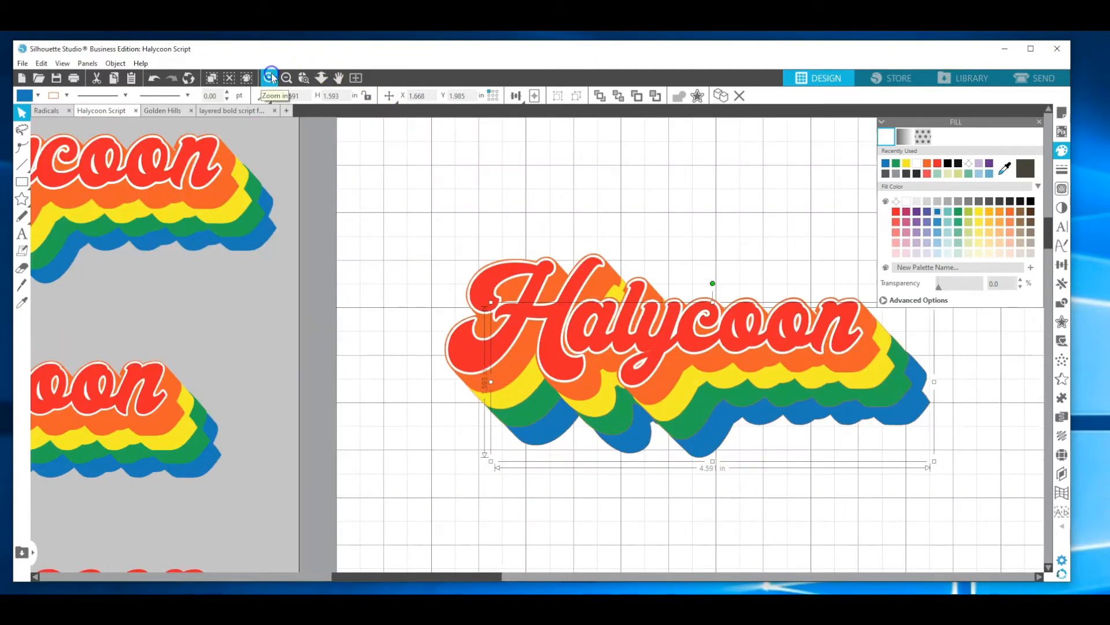
click(621, 296)
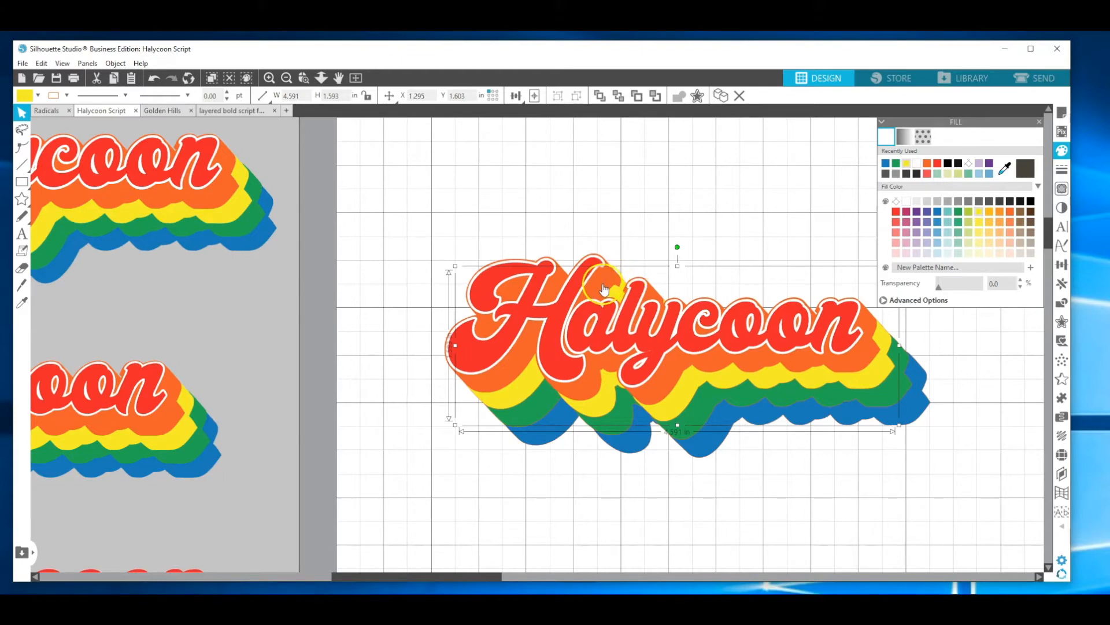
click(626, 290)
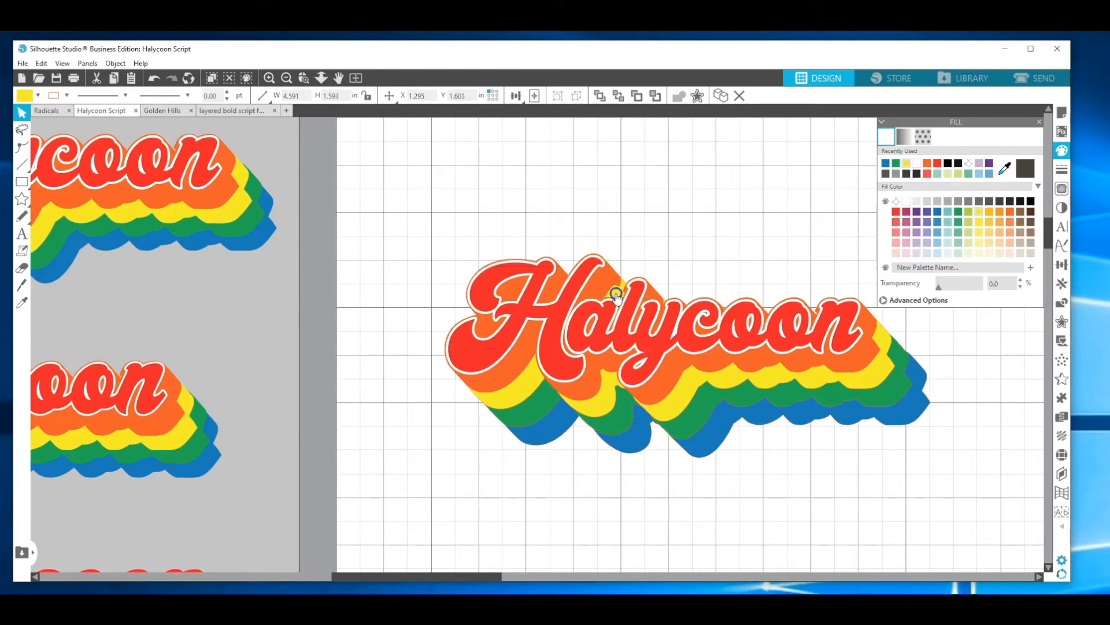
click(616, 297)
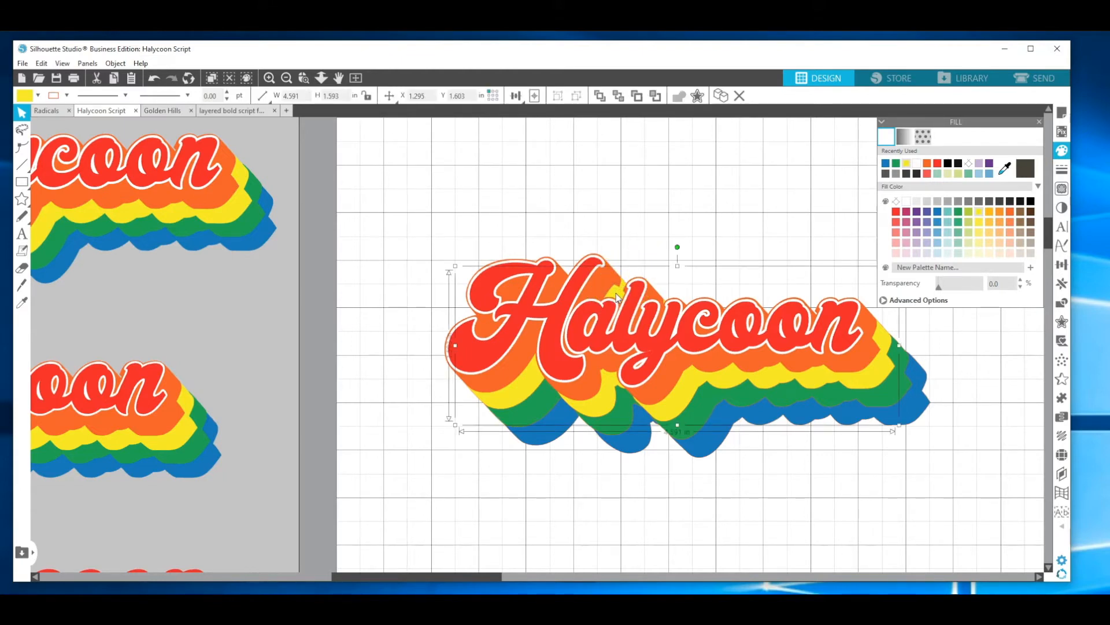
double_click(616, 293)
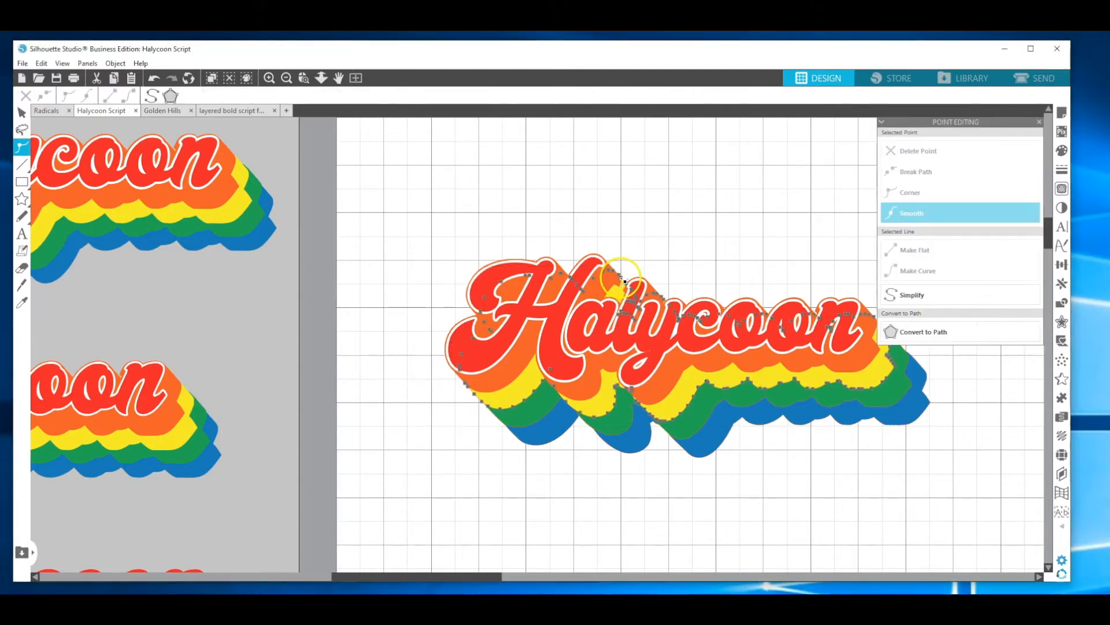
click(588, 302)
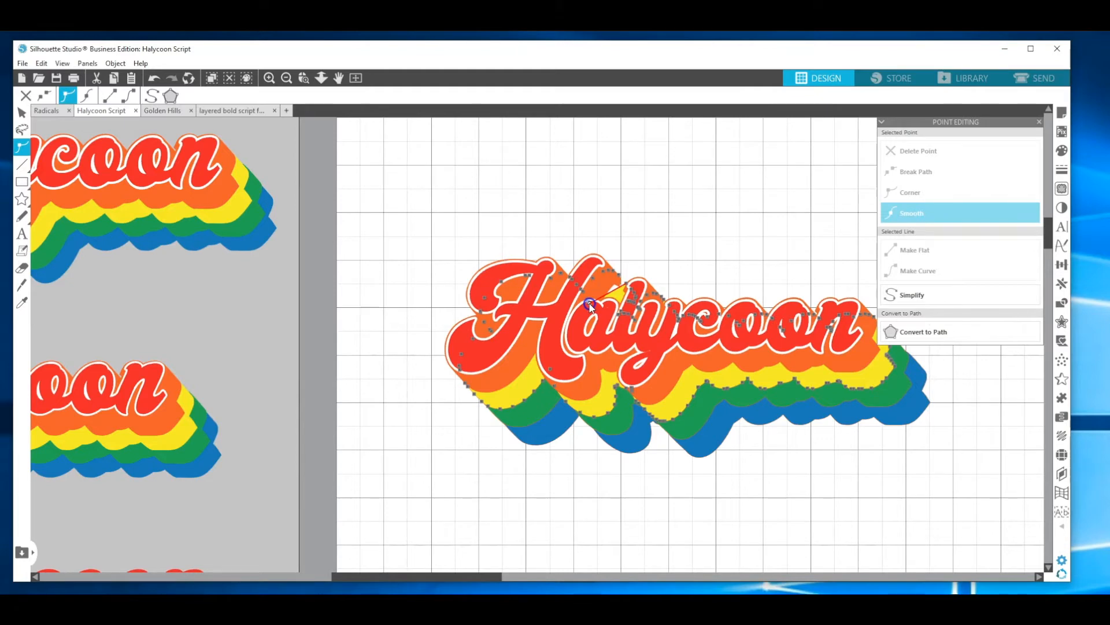
click(631, 287)
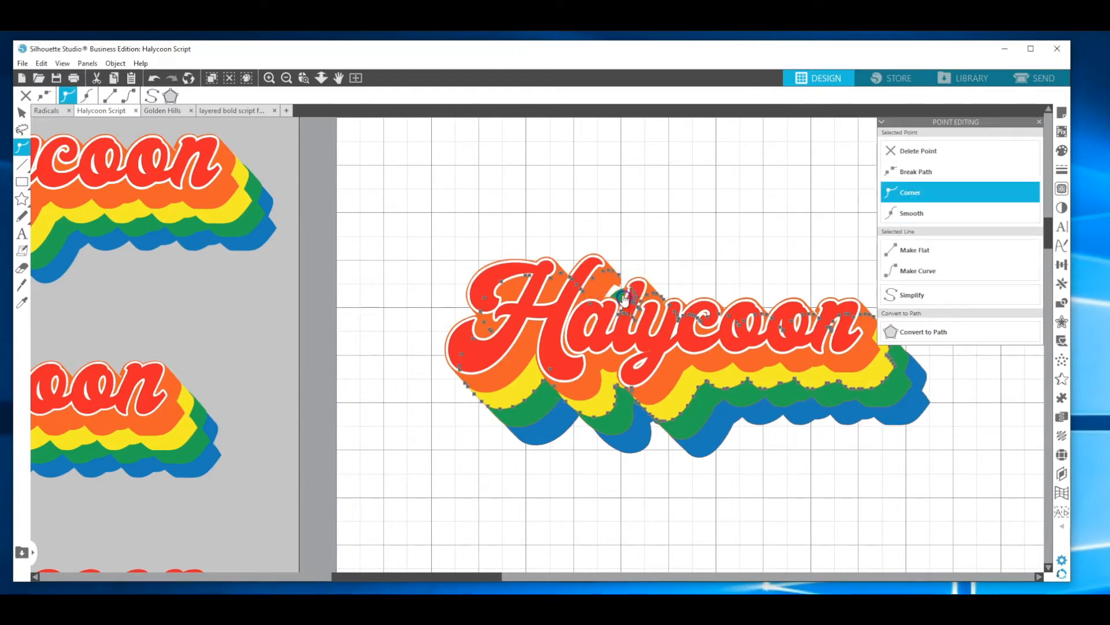
Edit the green layer's points in the gap above the letter a so the green patch is hidden behind the lettering.
double_click(620, 296)
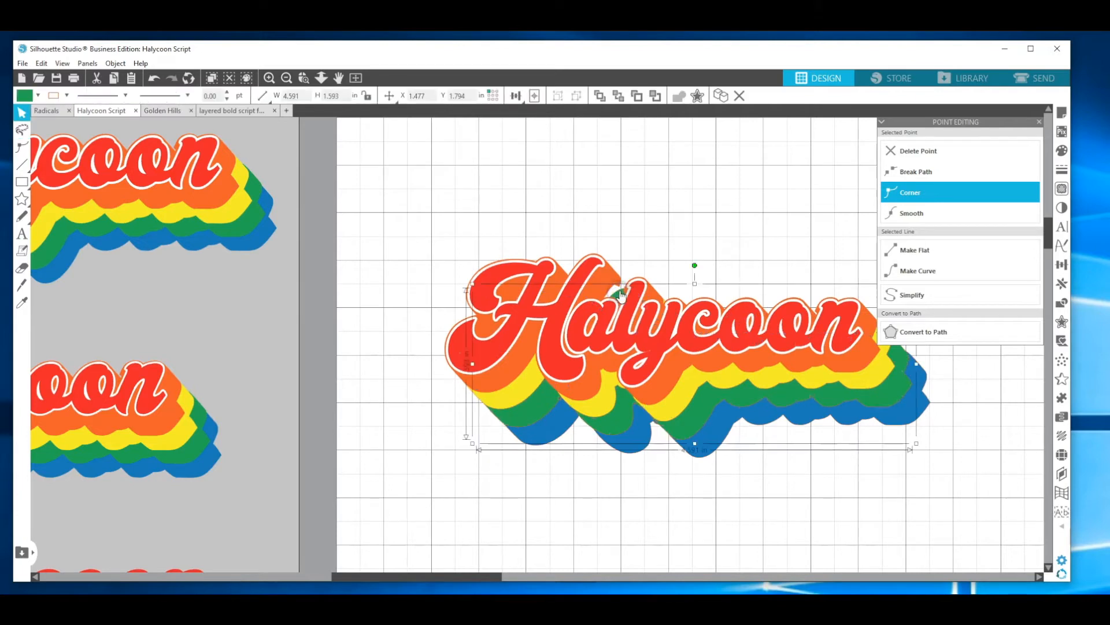
double_click(621, 294)
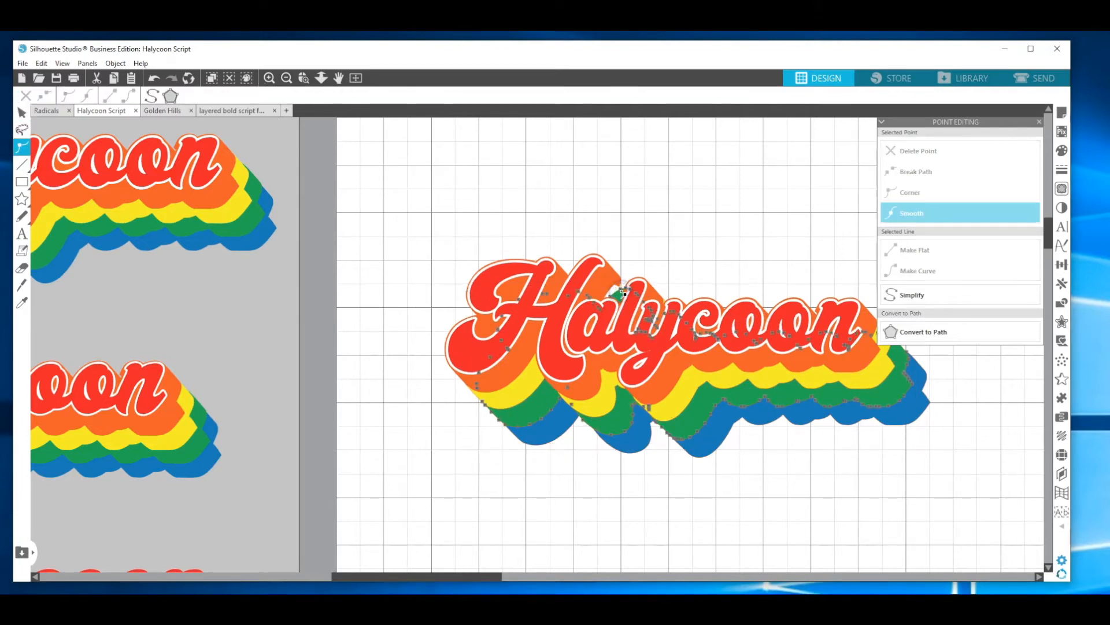
click(633, 313)
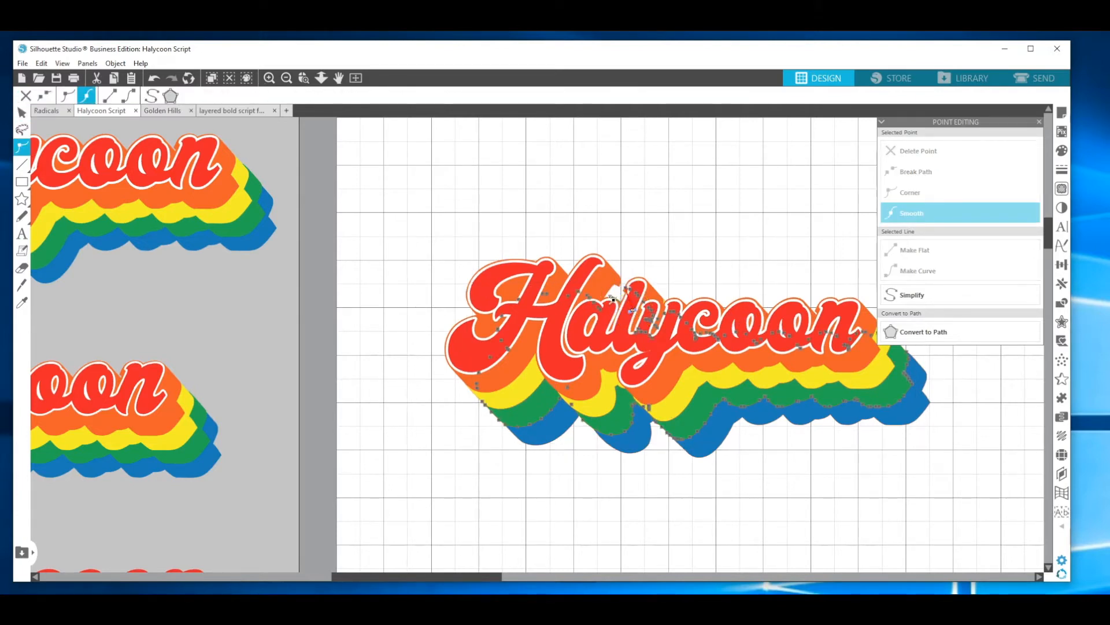
click(651, 251)
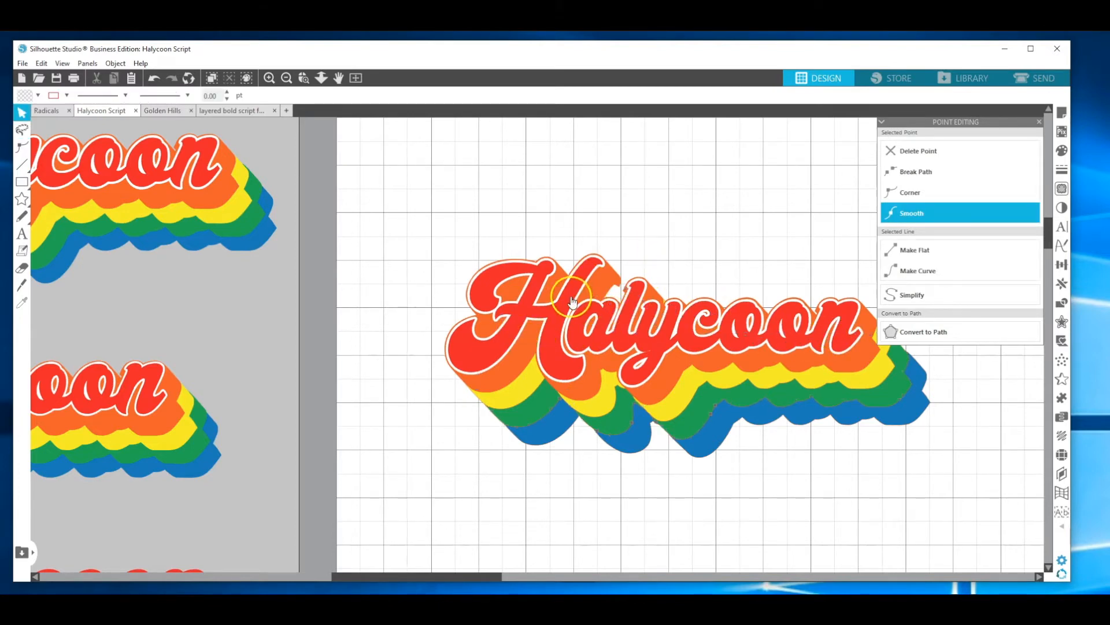
Move the yellow layer's point at the notch above the letter y down behind the text to hide the yellow sliver.
double_click(665, 305)
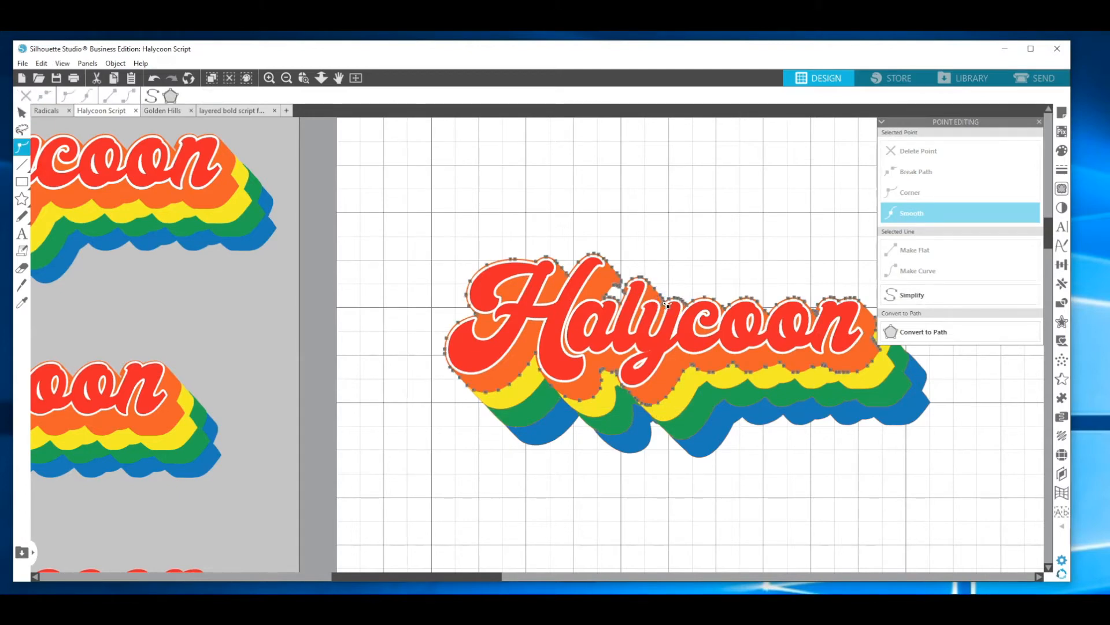
click(303, 77)
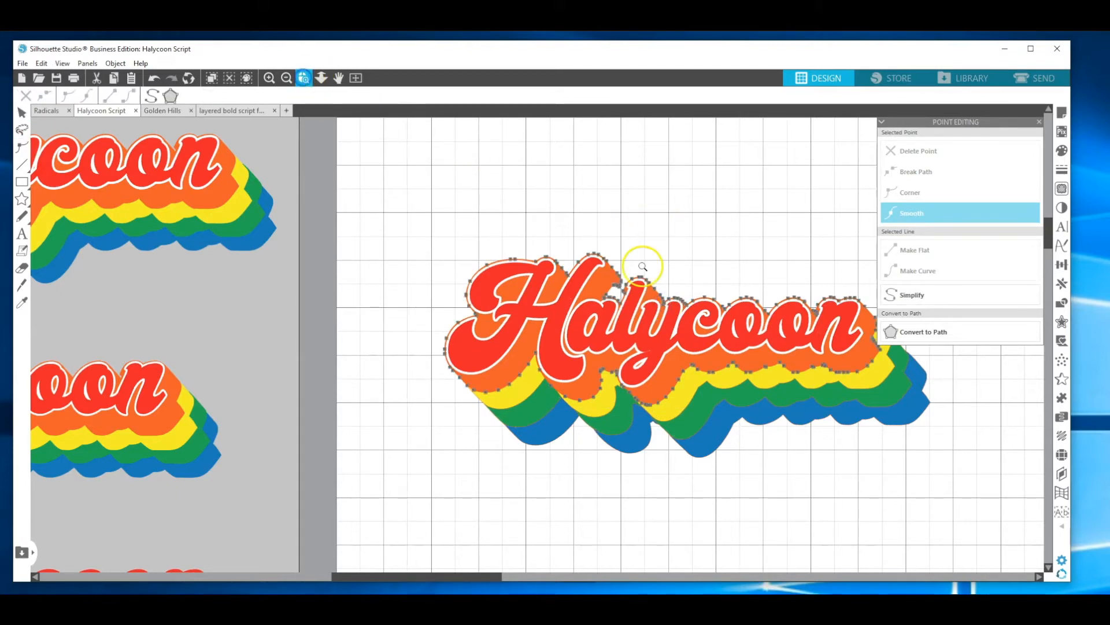
click(695, 306)
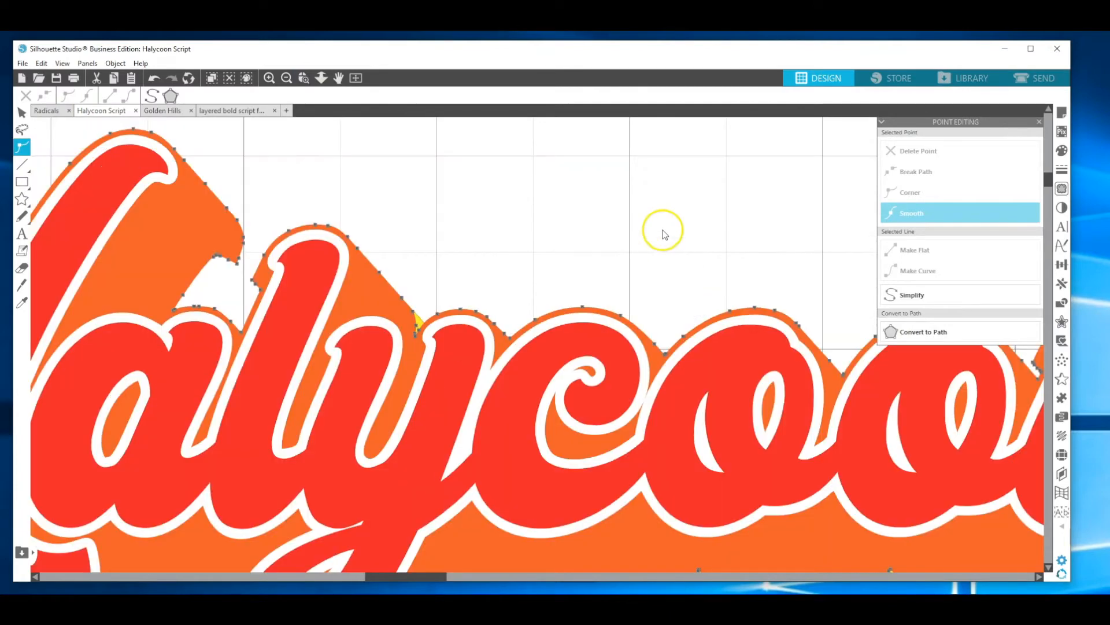
click(484, 257)
double_click(419, 321)
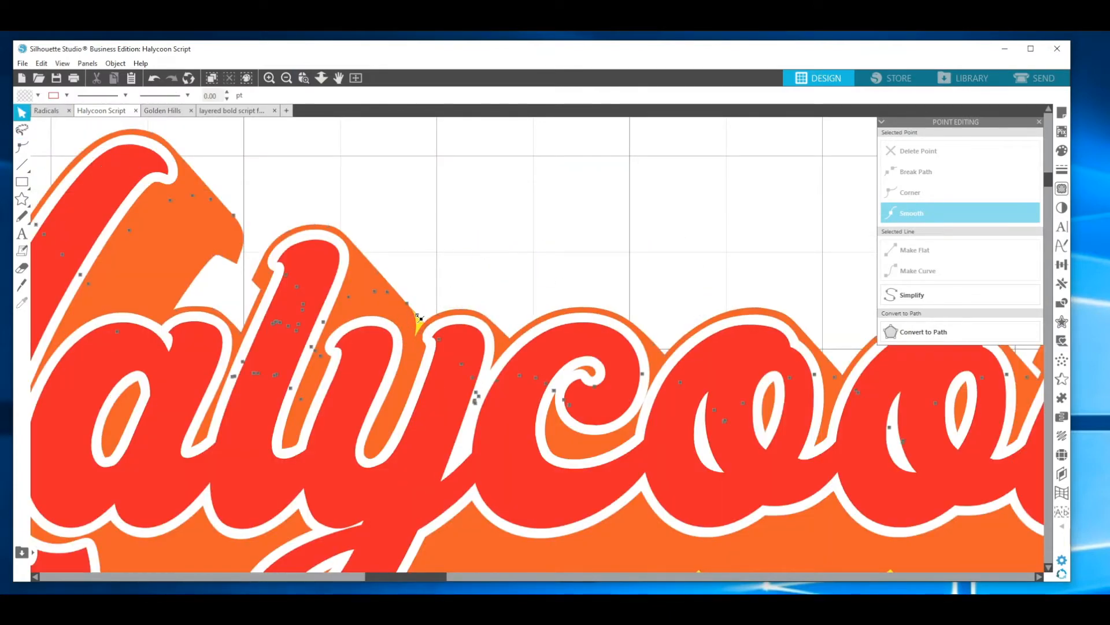
drag(417, 315, 417, 359)
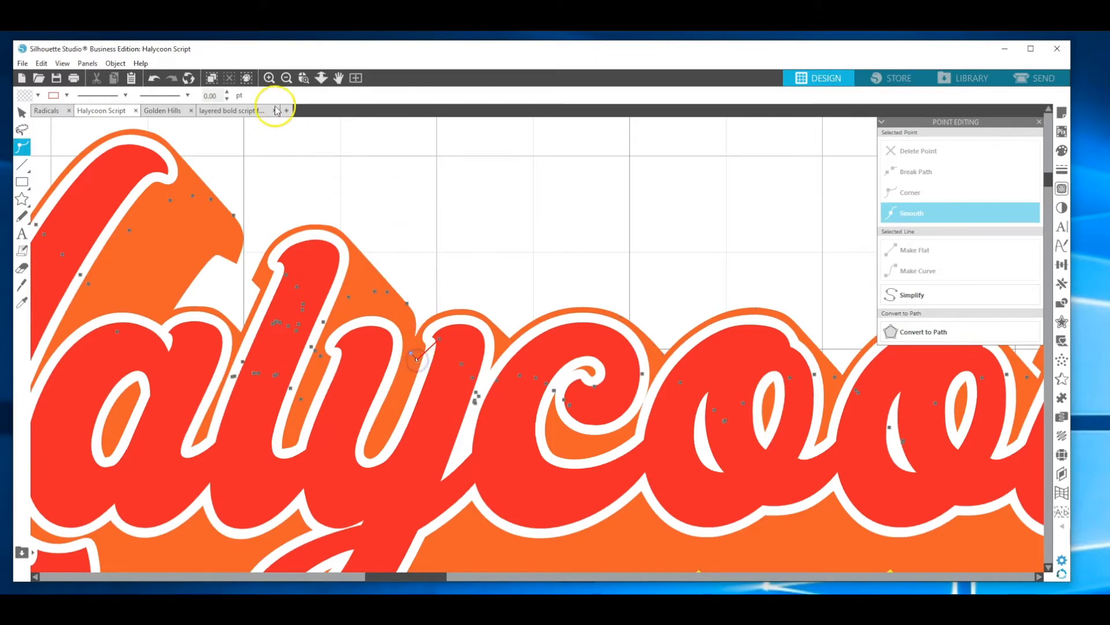
click(287, 78)
click(287, 78)
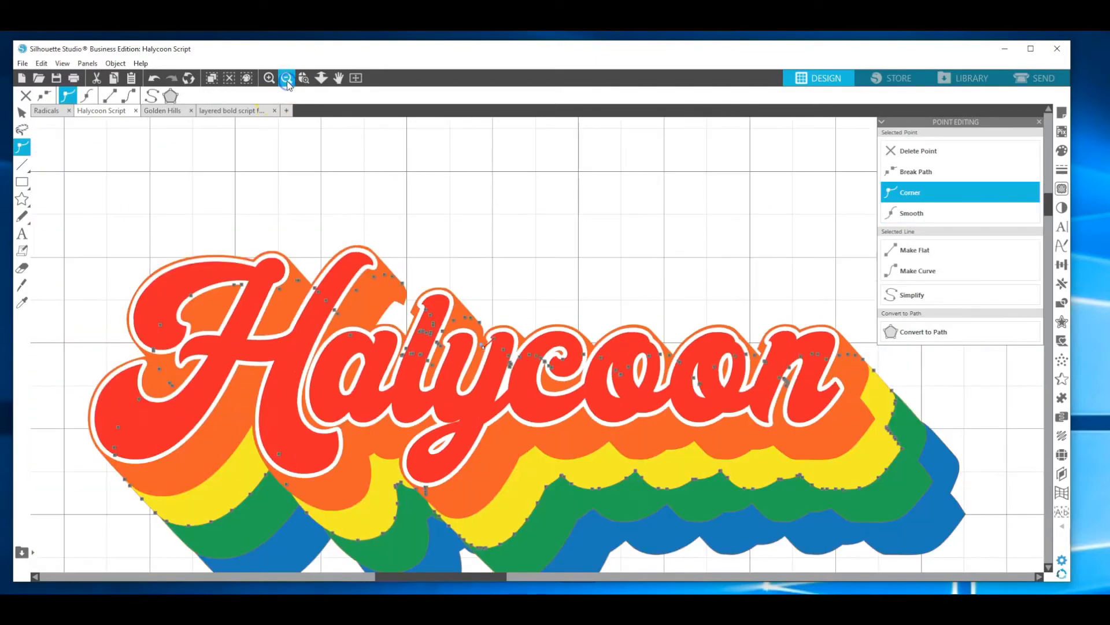
Finish editing points, then examine the cut outline of the layered Halycoon design up close in the Send view and return to the Design view.
click(286, 79)
click(267, 205)
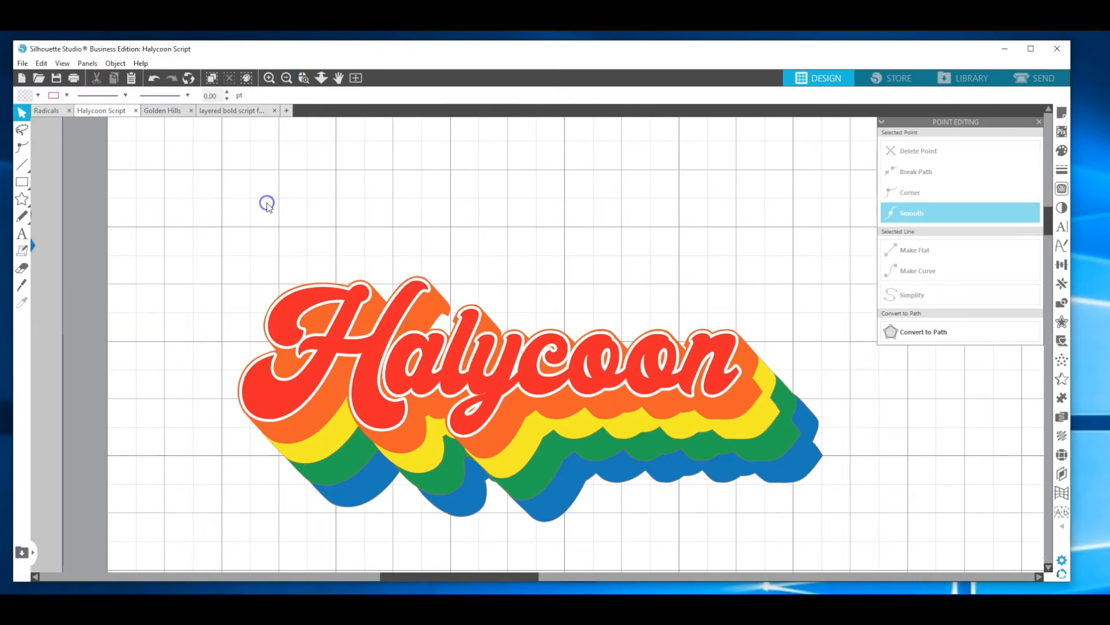
click(286, 79)
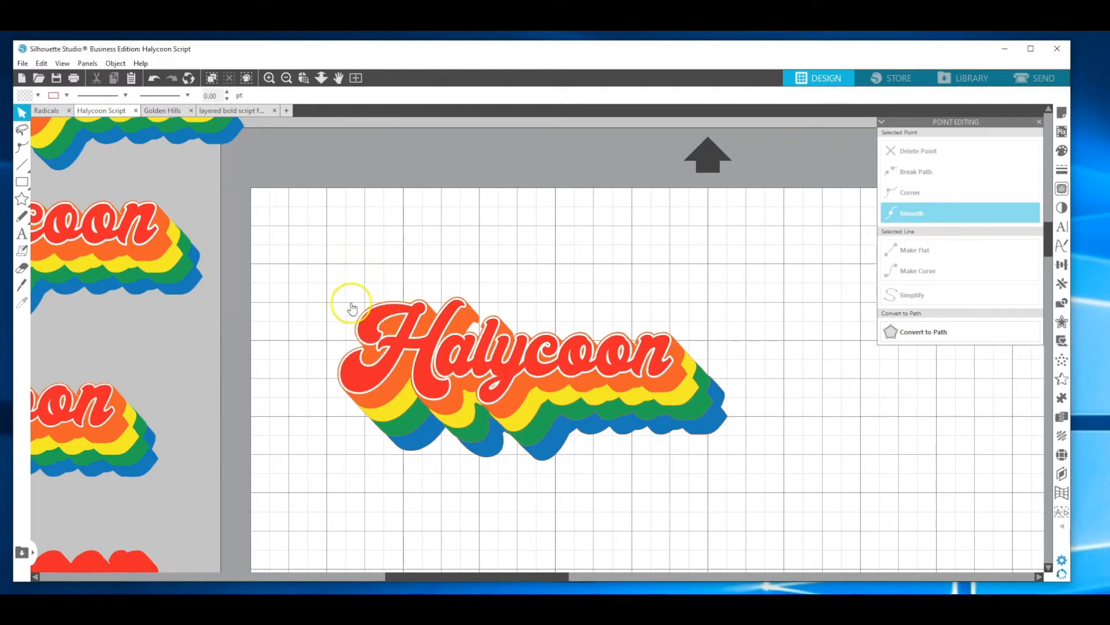
drag(341, 284, 675, 466)
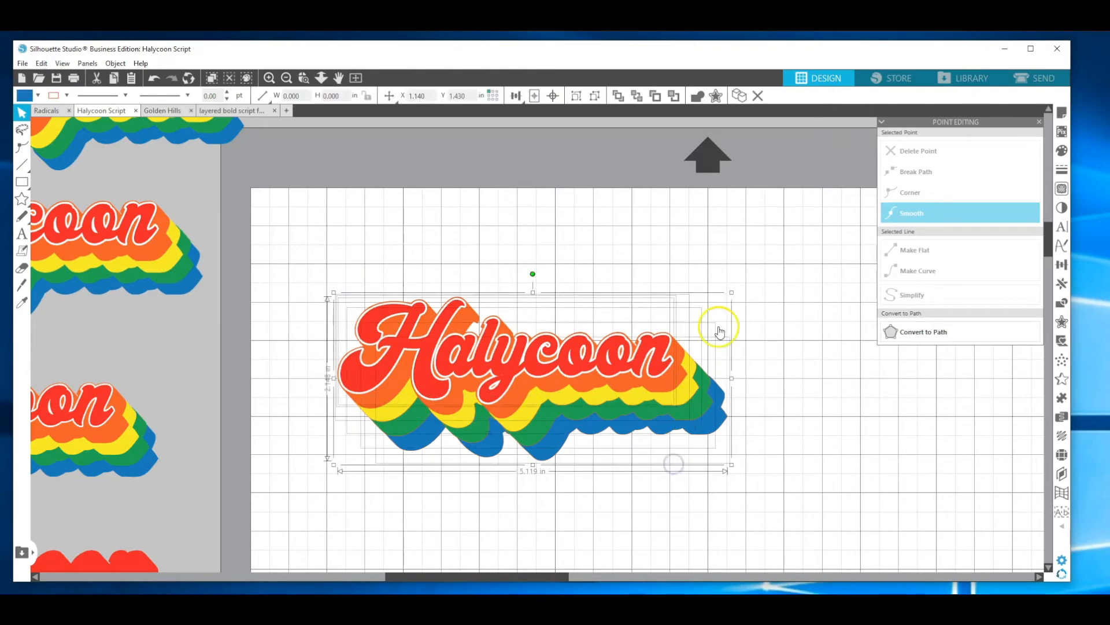
click(761, 305)
click(1030, 83)
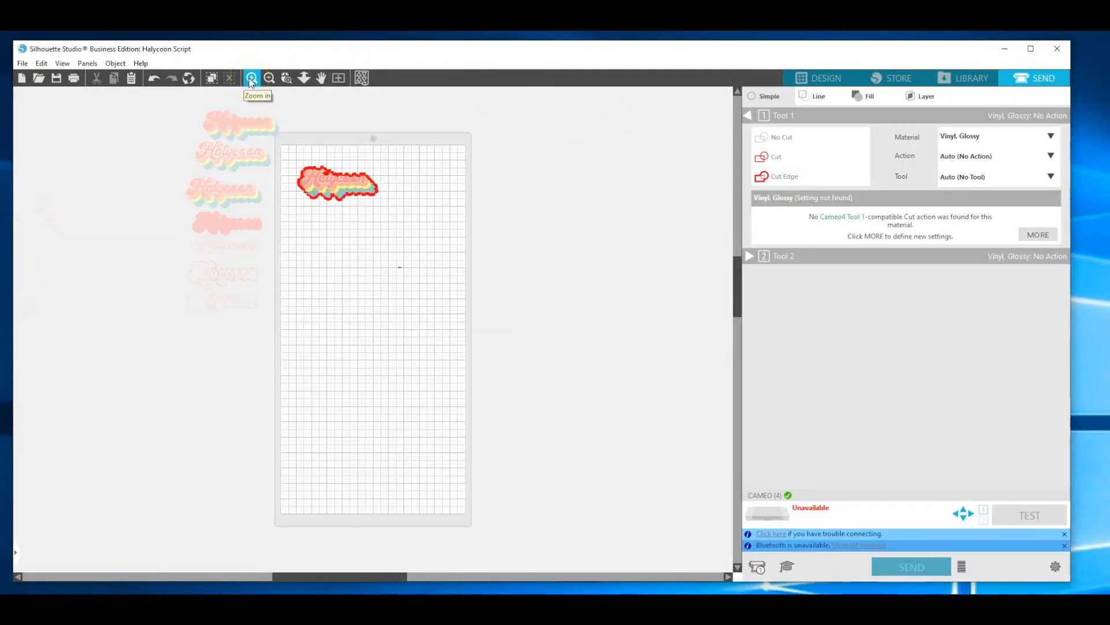
click(287, 78)
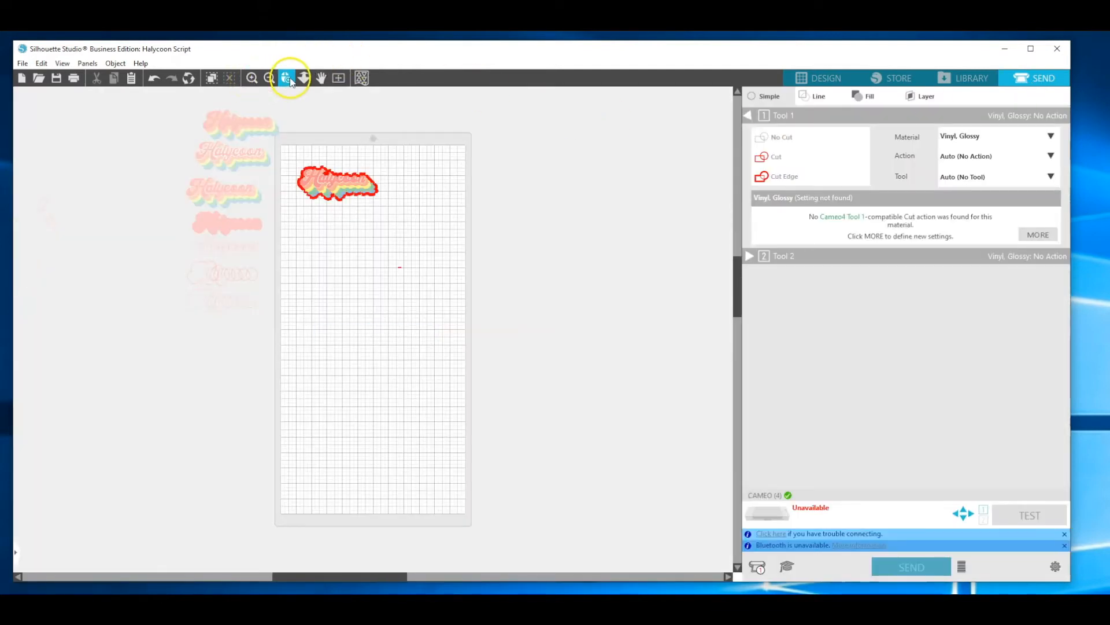
click(323, 184)
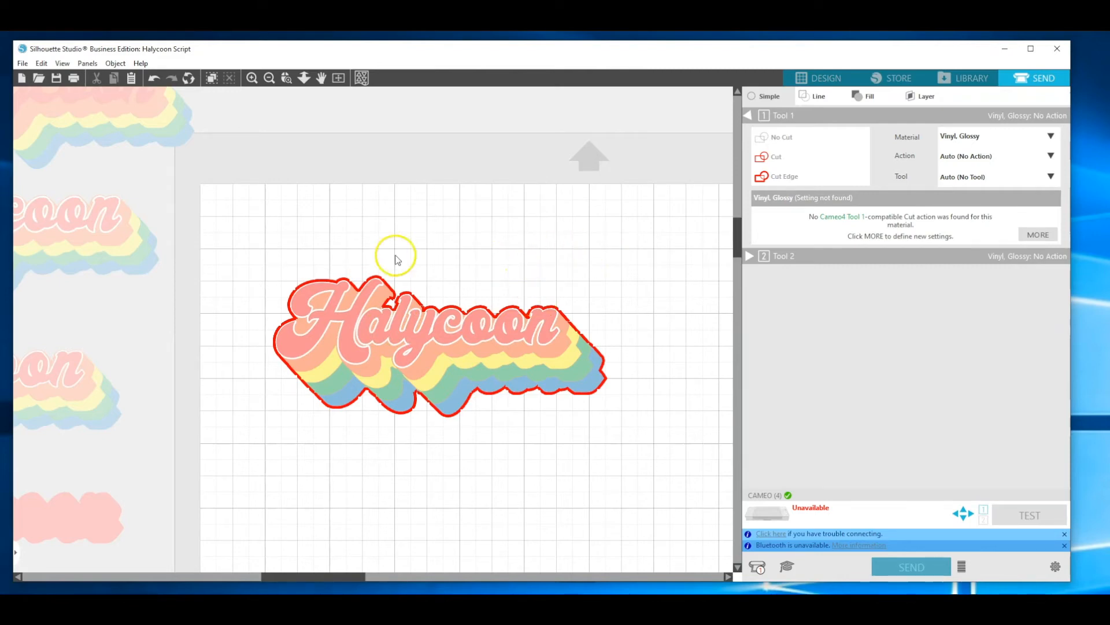
click(801, 79)
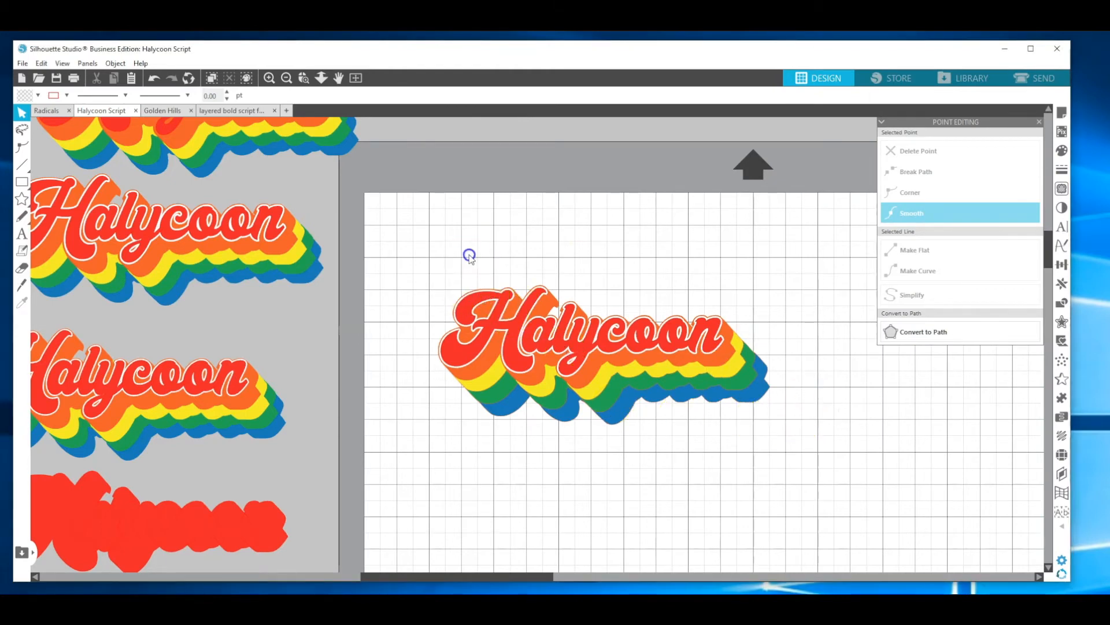
Duplicate all layers of the Halycoon design and place one complete copy above the mat as a spare.
drag(469, 260, 789, 434)
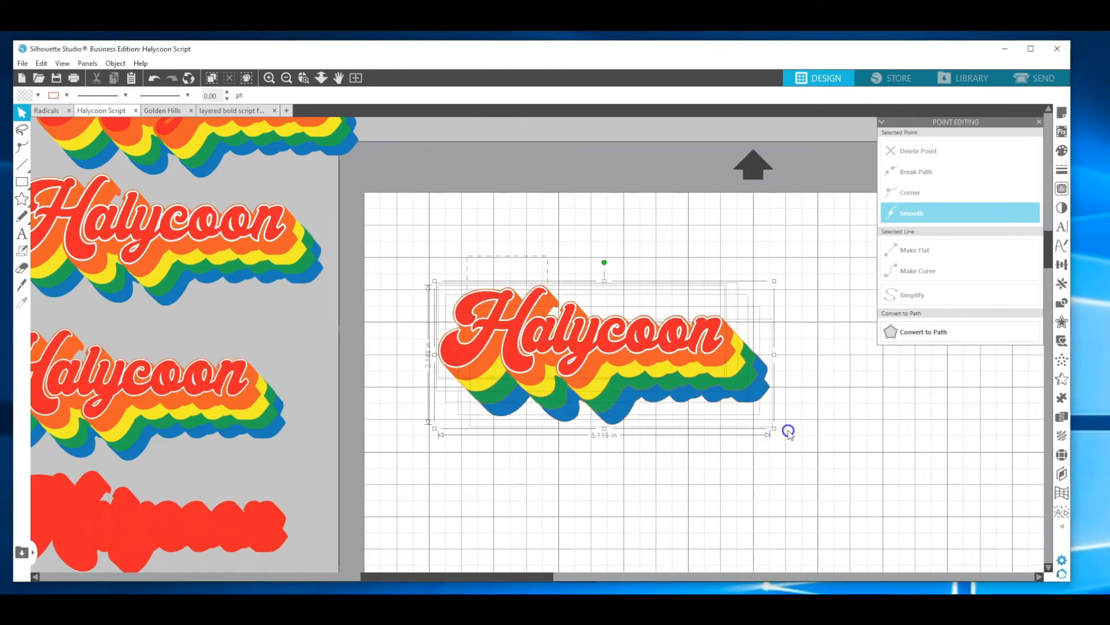
right_click(750, 380)
click(780, 461)
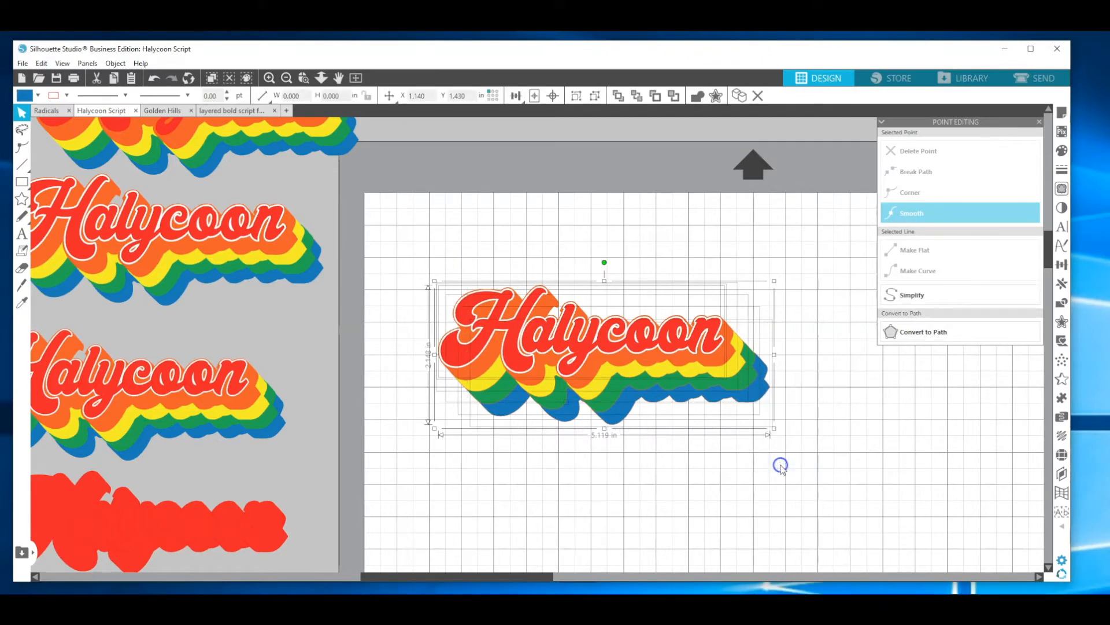
drag(761, 384, 722, 117)
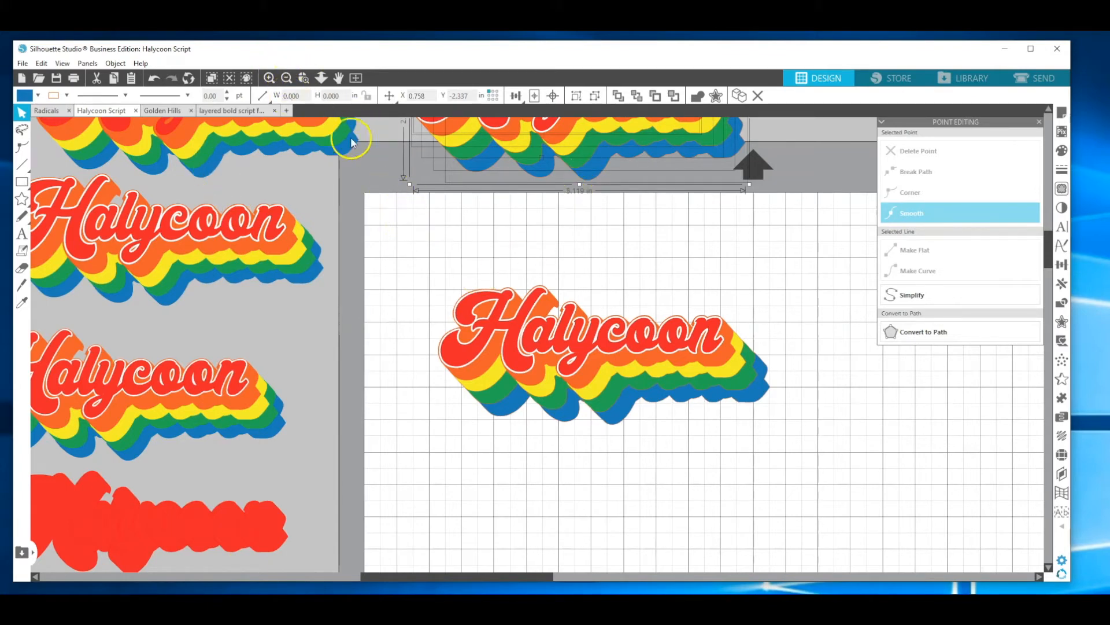
Move the blue and green extrude layers of the Halycoon on the mat together to the empty area below the lettering.
click(286, 81)
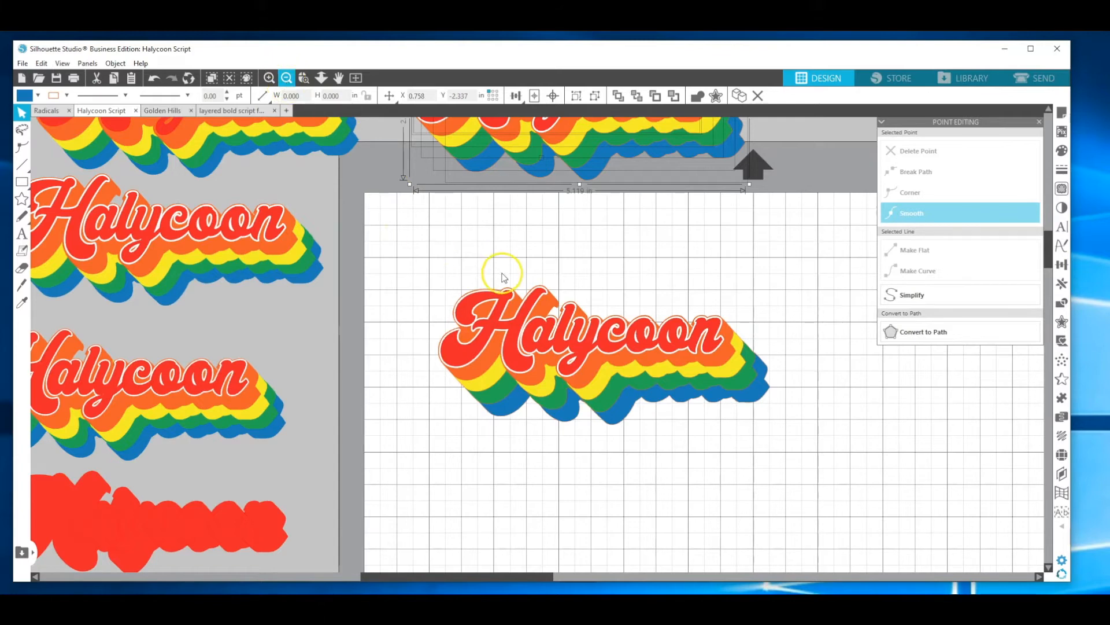
click(669, 401)
drag(669, 382, 646, 351)
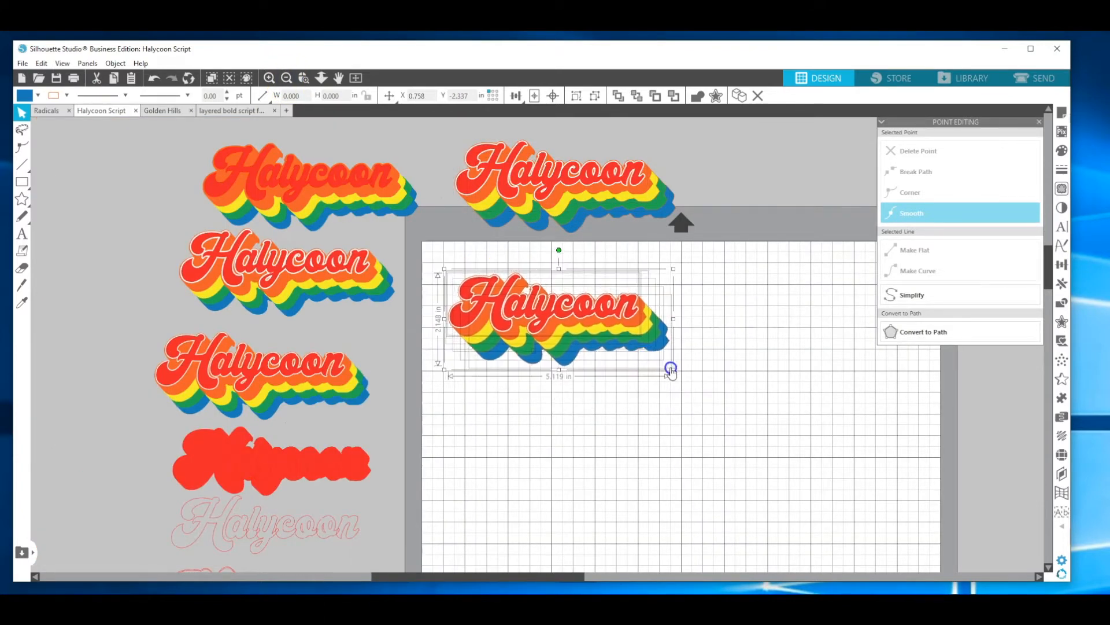
click(694, 356)
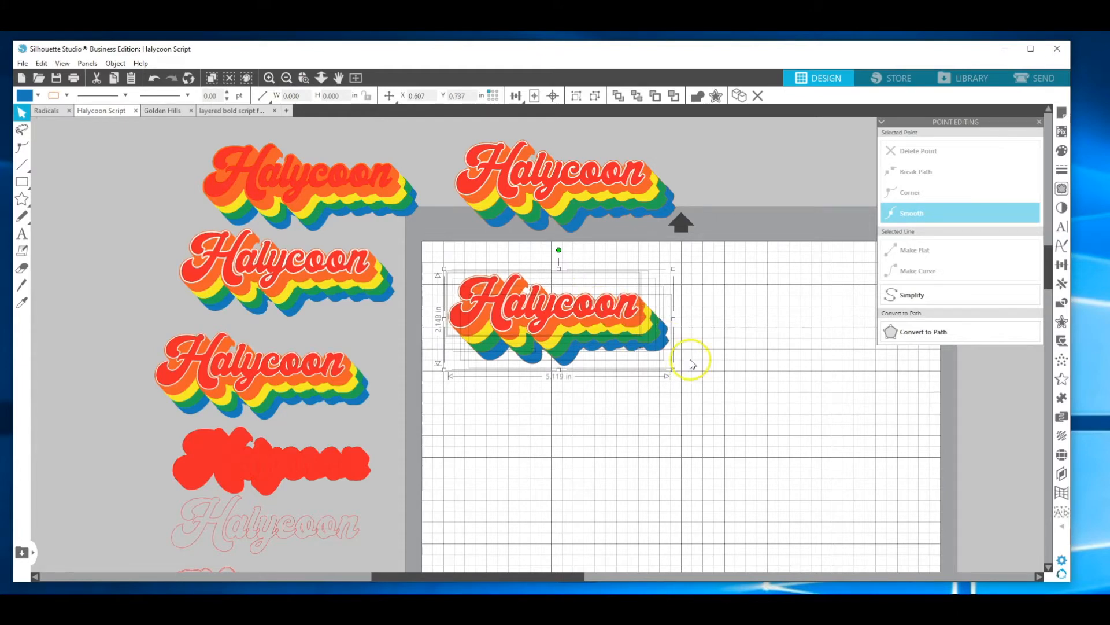
click(650, 339)
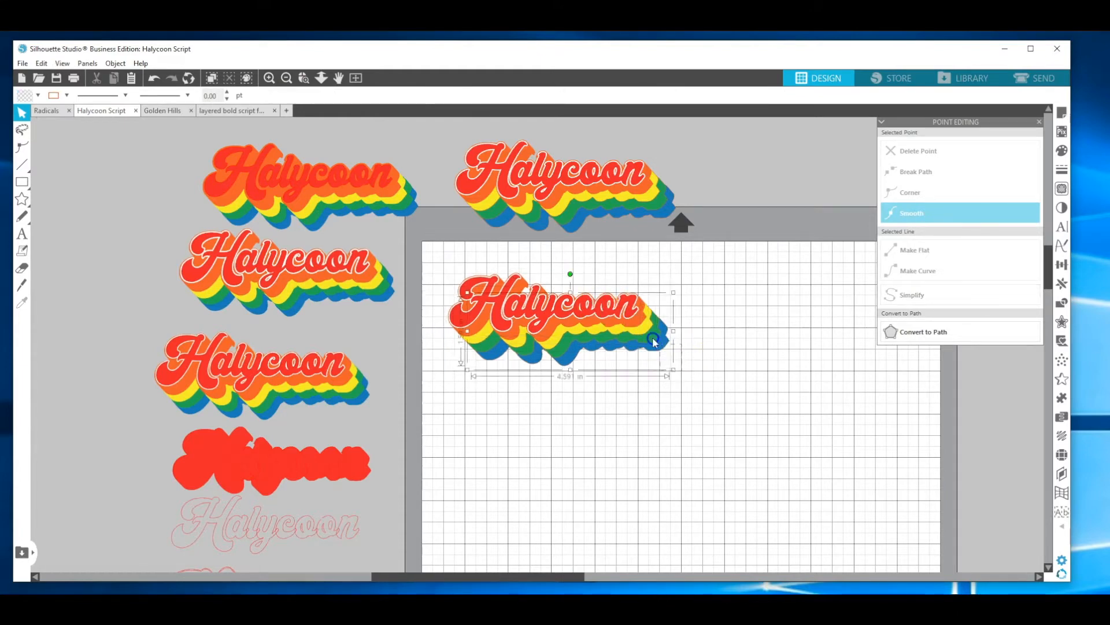
drag(651, 342, 678, 431)
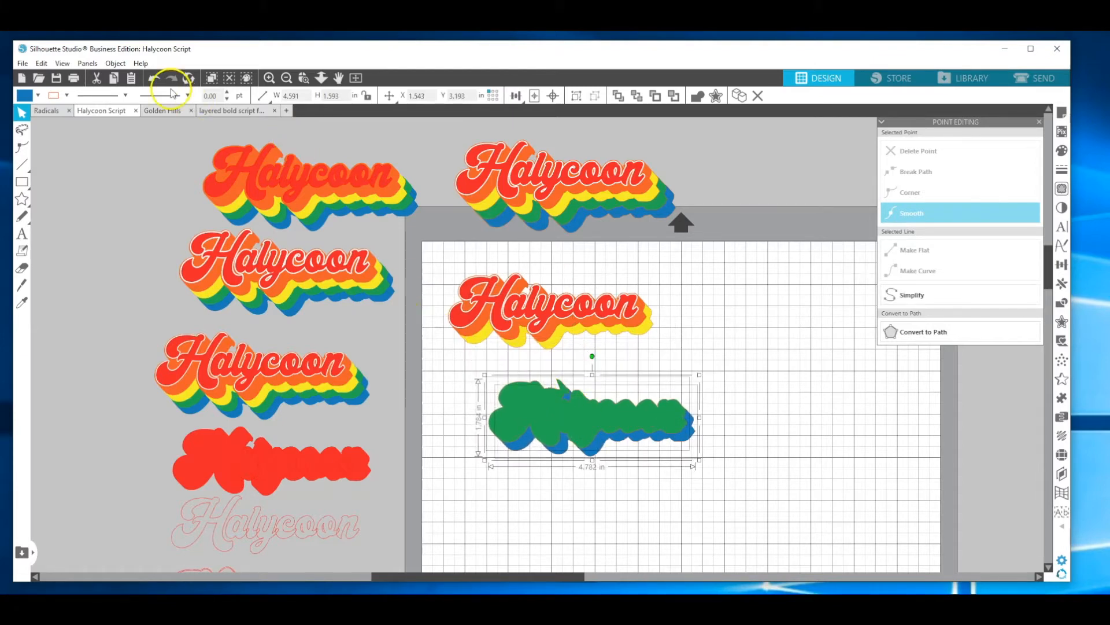
Subtract the green layer from the blue layer and delete the small blue scraps above the main pieces.
click(128, 66)
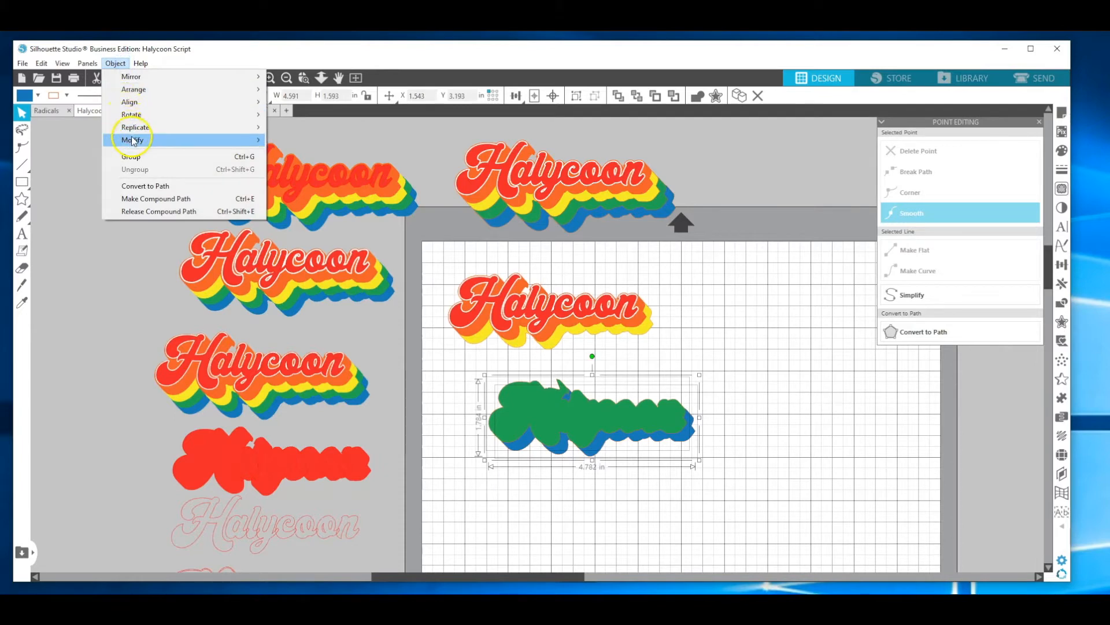
mouse_move(135, 141)
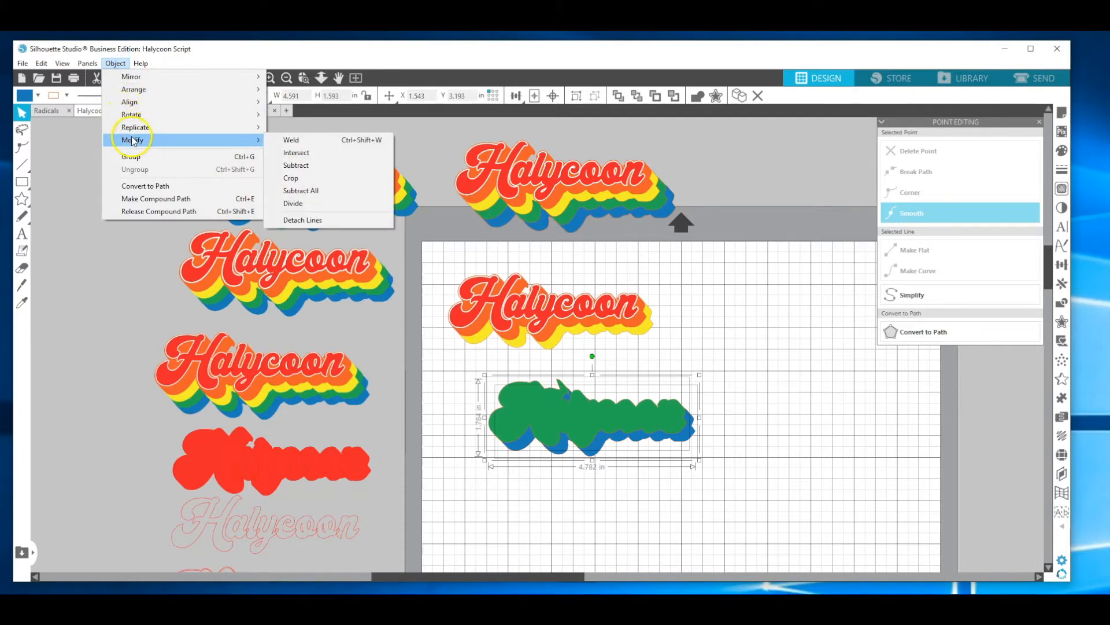
click(284, 167)
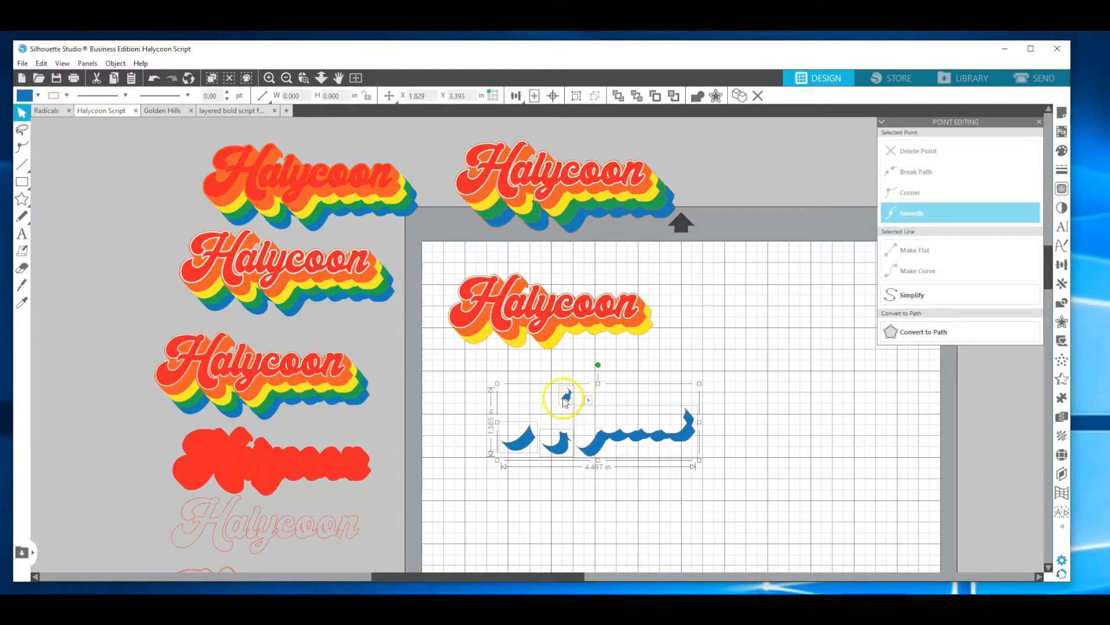
click(531, 374)
click(588, 406)
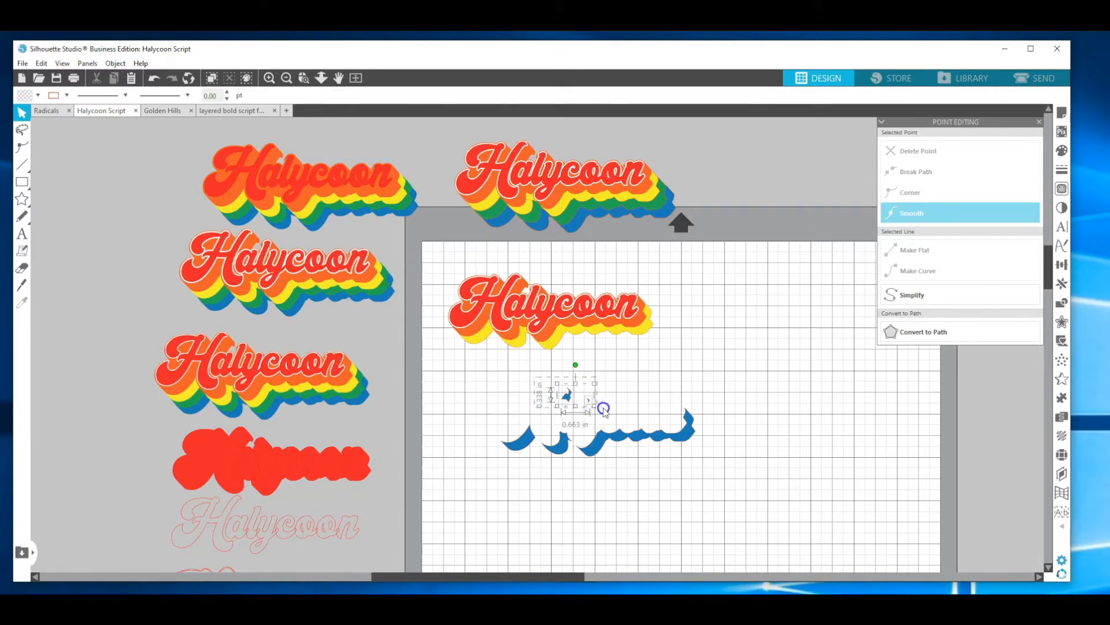
Group the remaining blue shadow pieces and move them to the lower right area of the mat.
drag(489, 392, 704, 469)
right_click(688, 438)
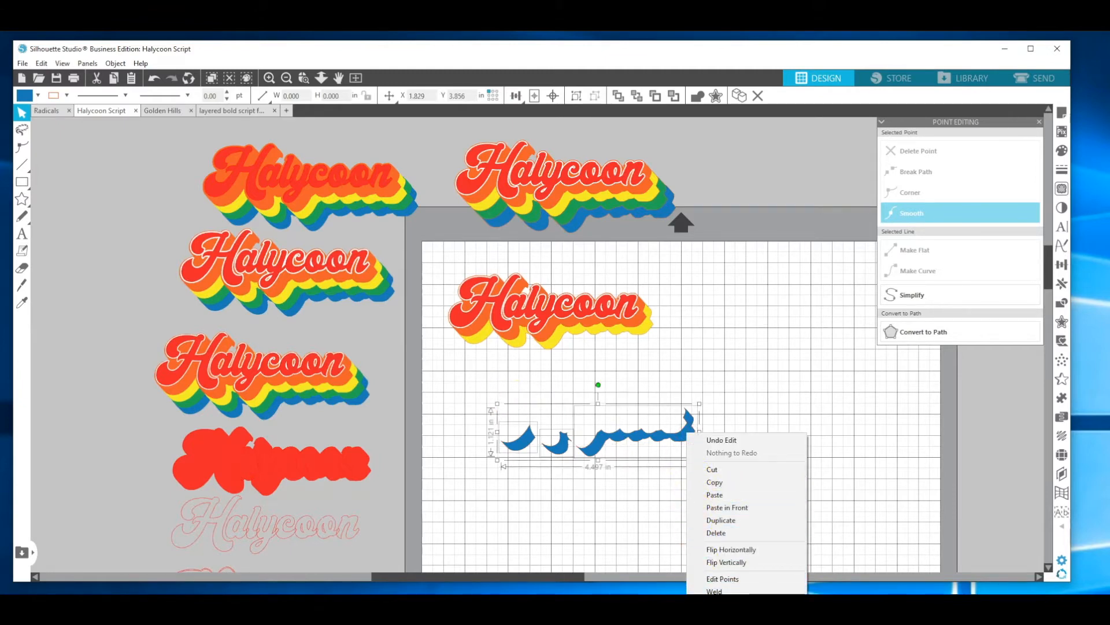
click(715, 621)
drag(675, 441, 851, 442)
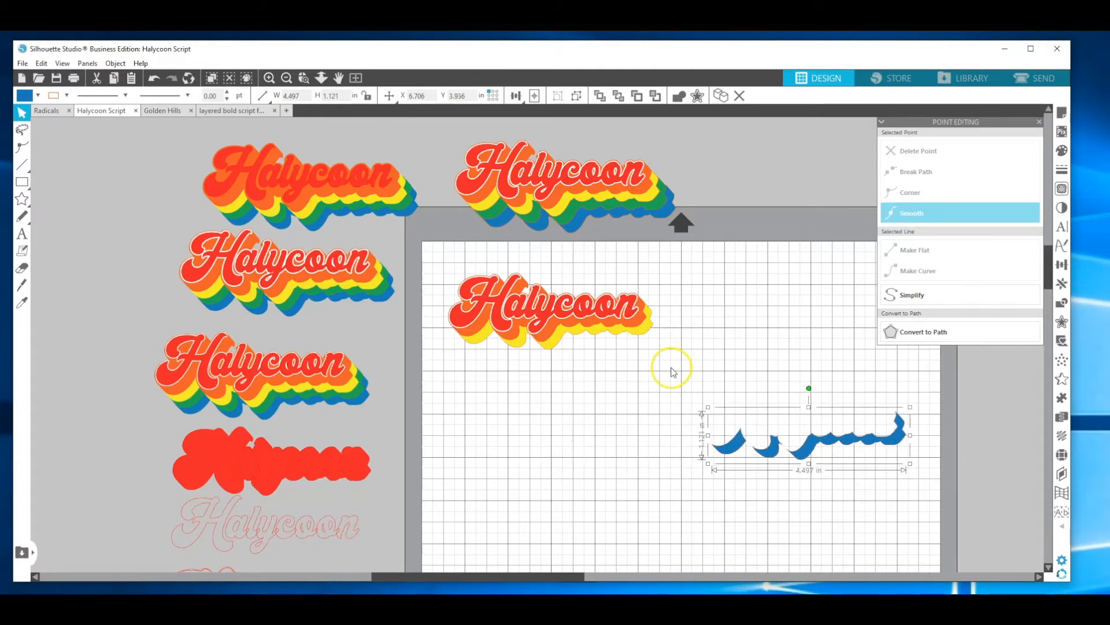
Replace the leftover Halycoon layers on the mat with a duplicate of the complete spare design above it.
click(469, 280)
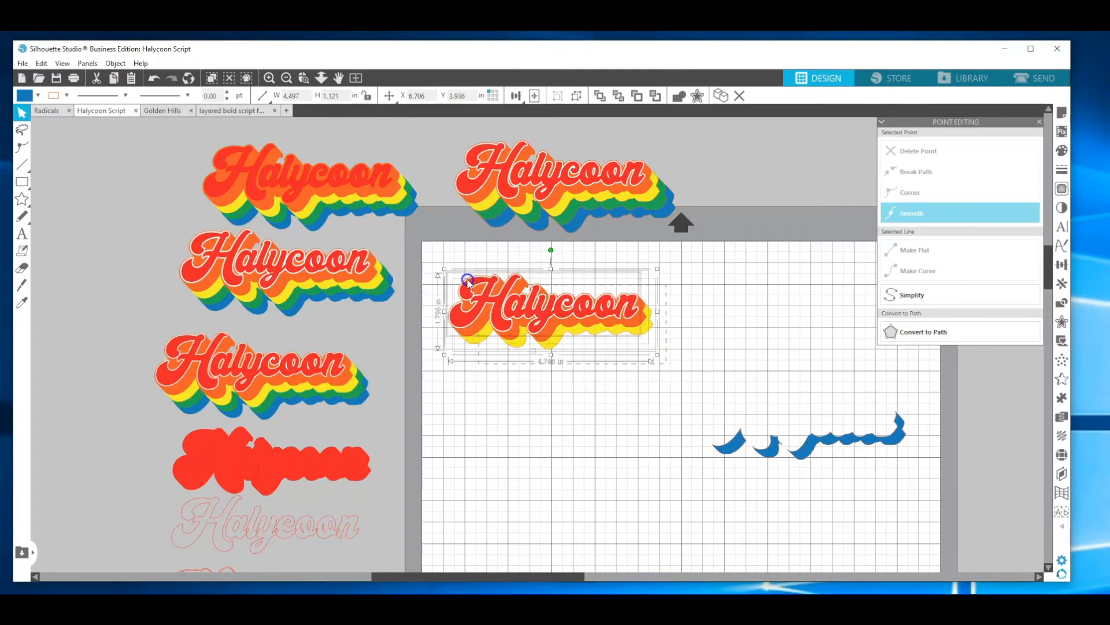
key(Delete)
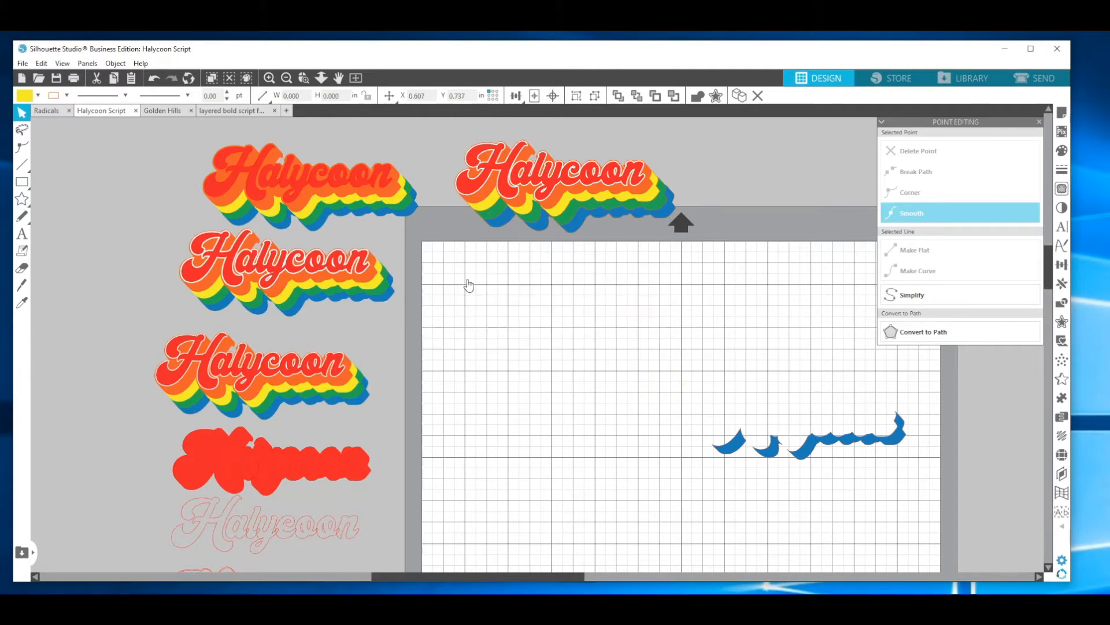
click(517, 153)
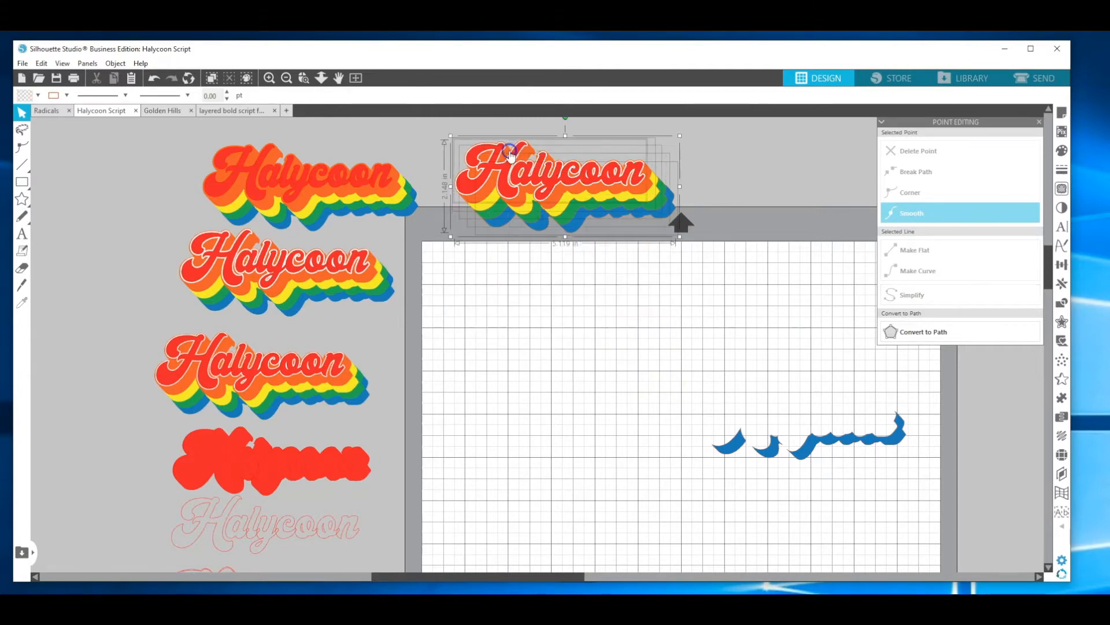
right_click(531, 241)
click(550, 283)
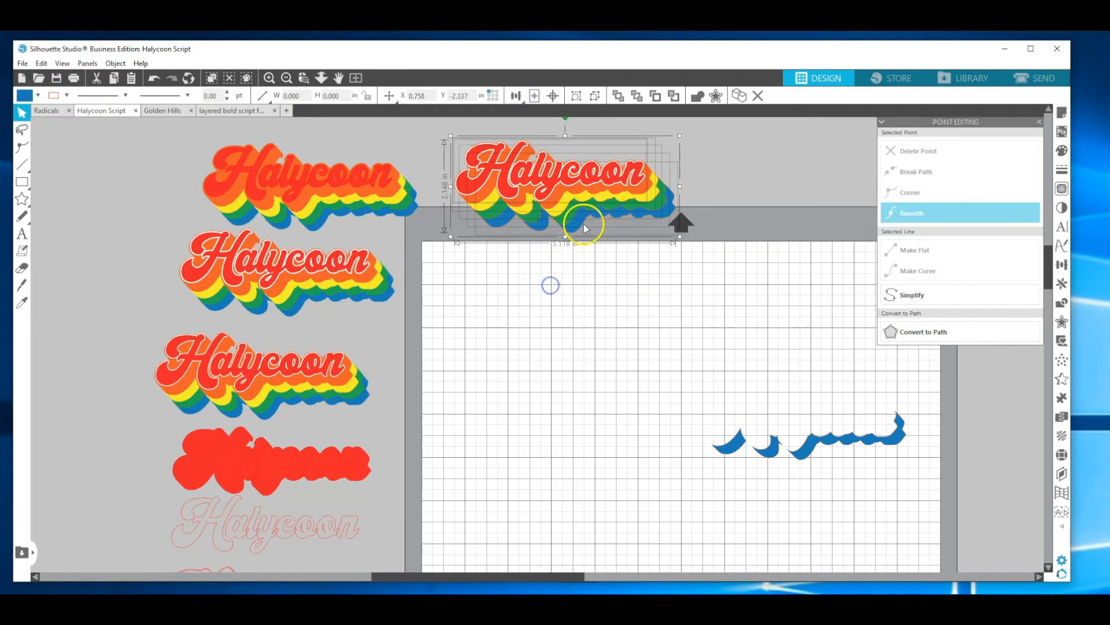
drag(596, 191, 601, 308)
Delete the blue layer from the copy on the mat and move its green and yellow layers below the lettering.
click(690, 334)
key(Delete)
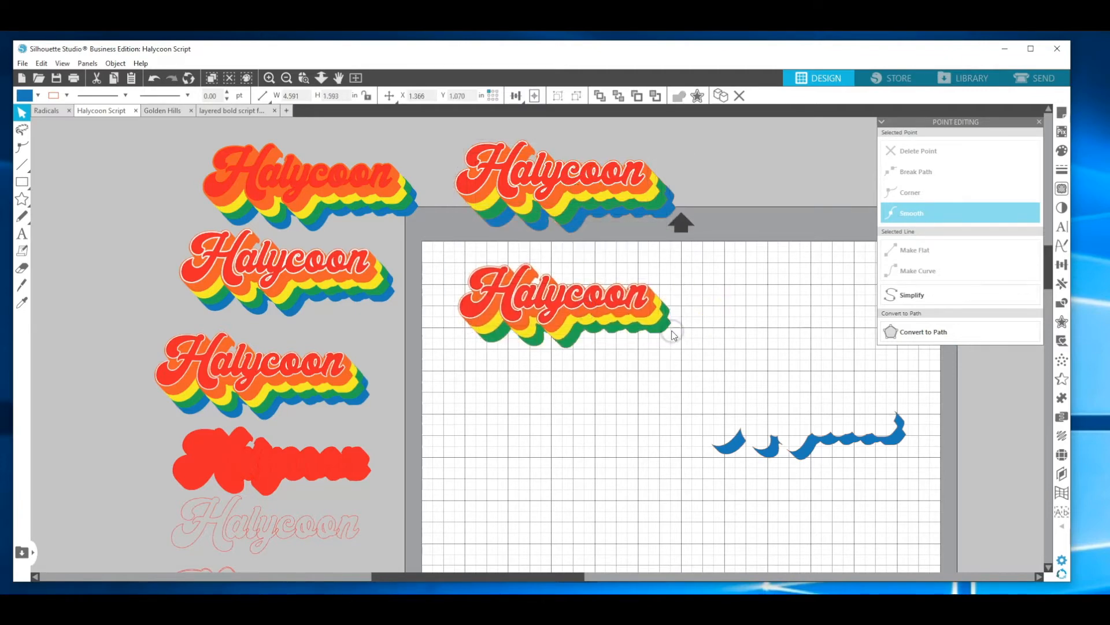
click(742, 439)
click(656, 320)
drag(655, 320, 658, 404)
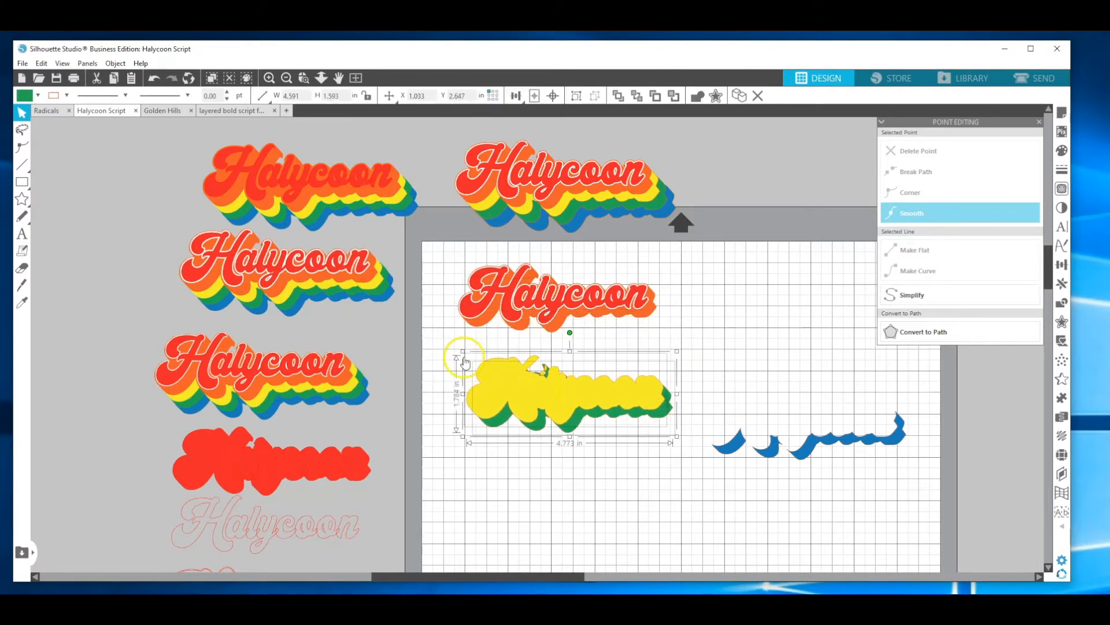
Subtract the yellow layer from the green layer and delete the small green scraps above the main pieces.
click(116, 63)
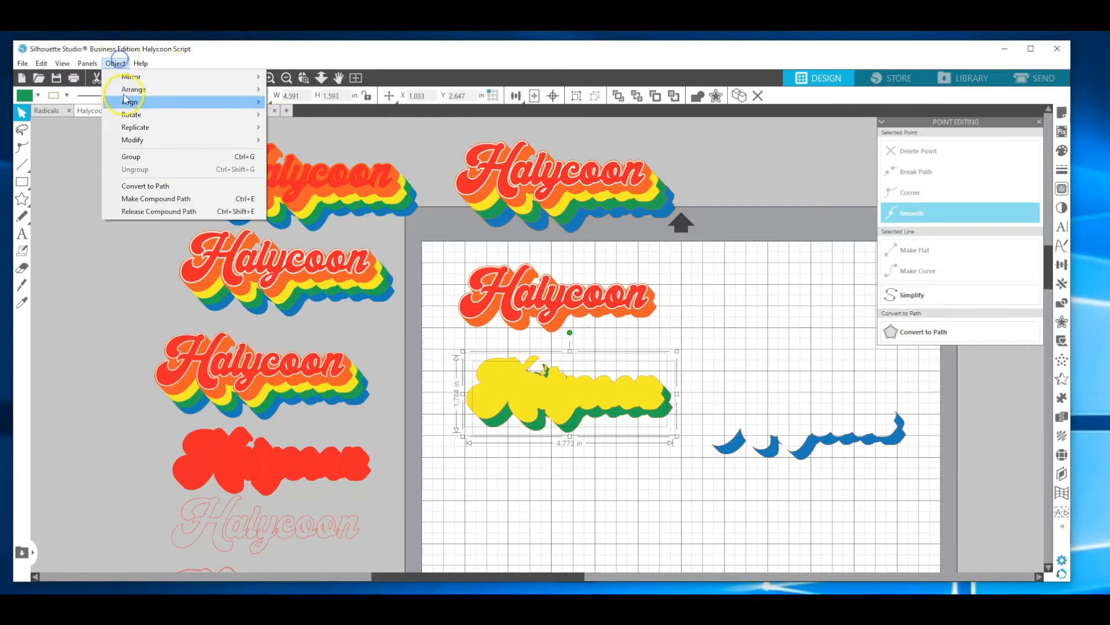
mouse_move(174, 139)
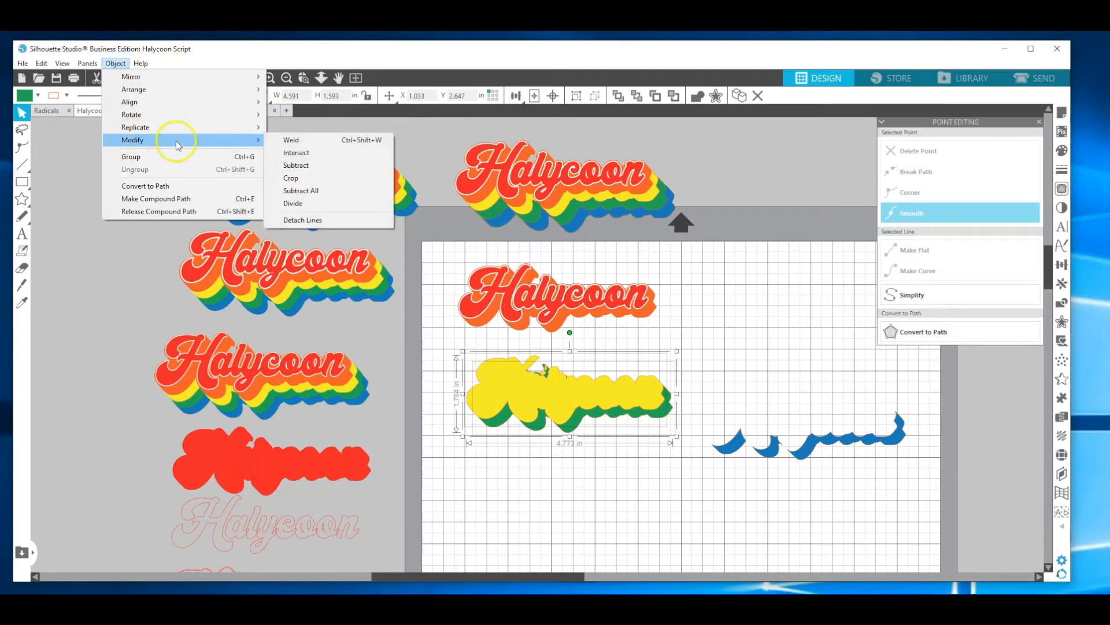
click(279, 170)
drag(491, 352, 588, 391)
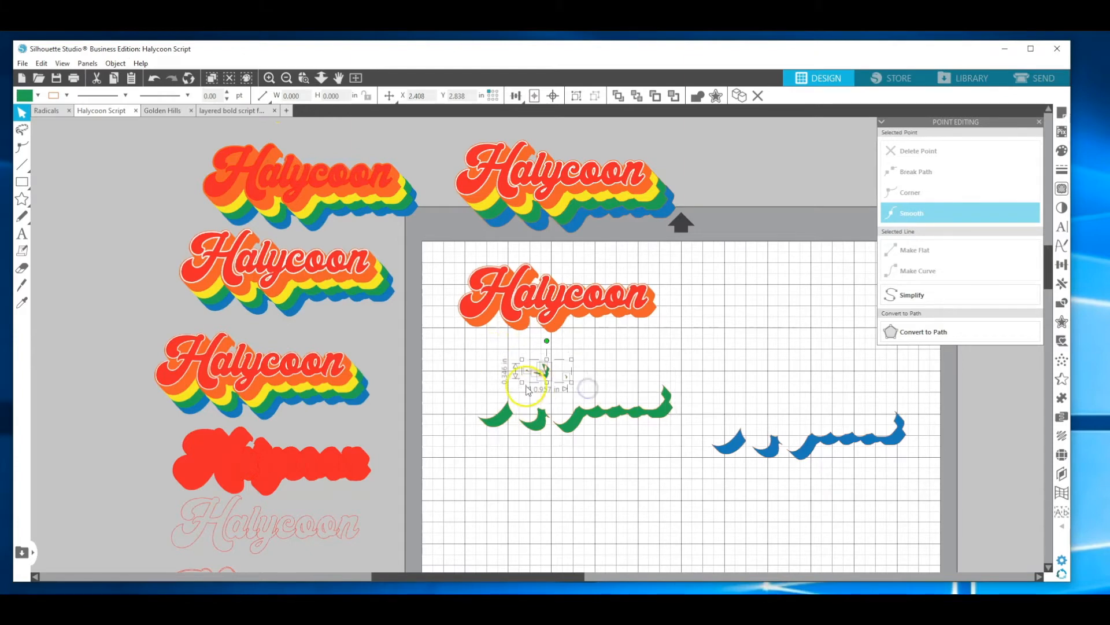
Group the remaining green shadow pieces and place them against the upper edge of the blue shadow pieces.
drag(471, 367, 676, 434)
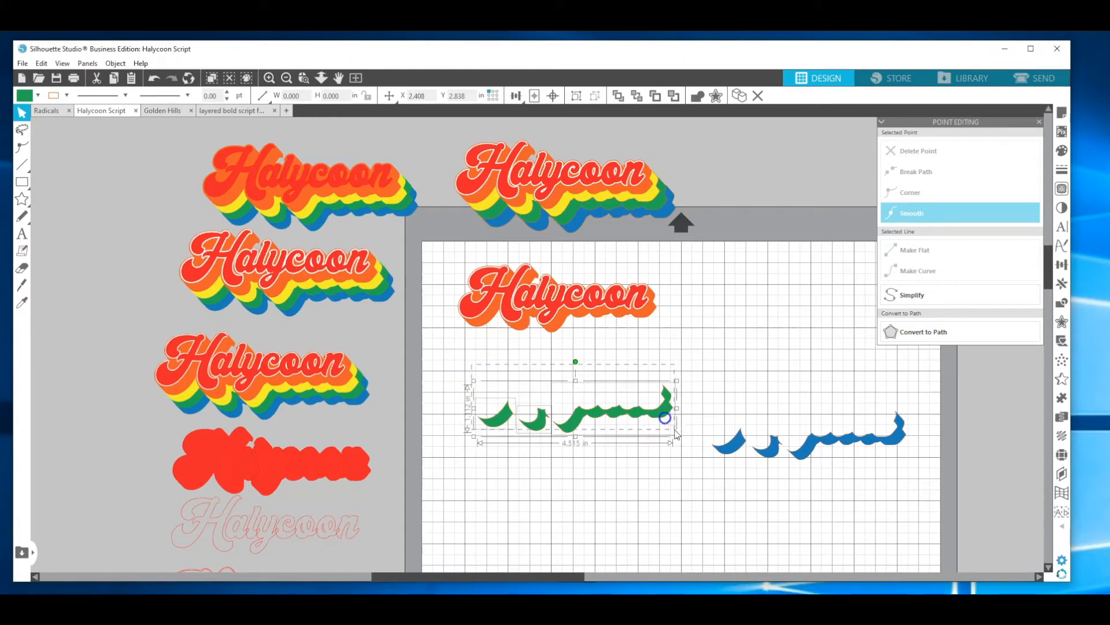
right_click(657, 416)
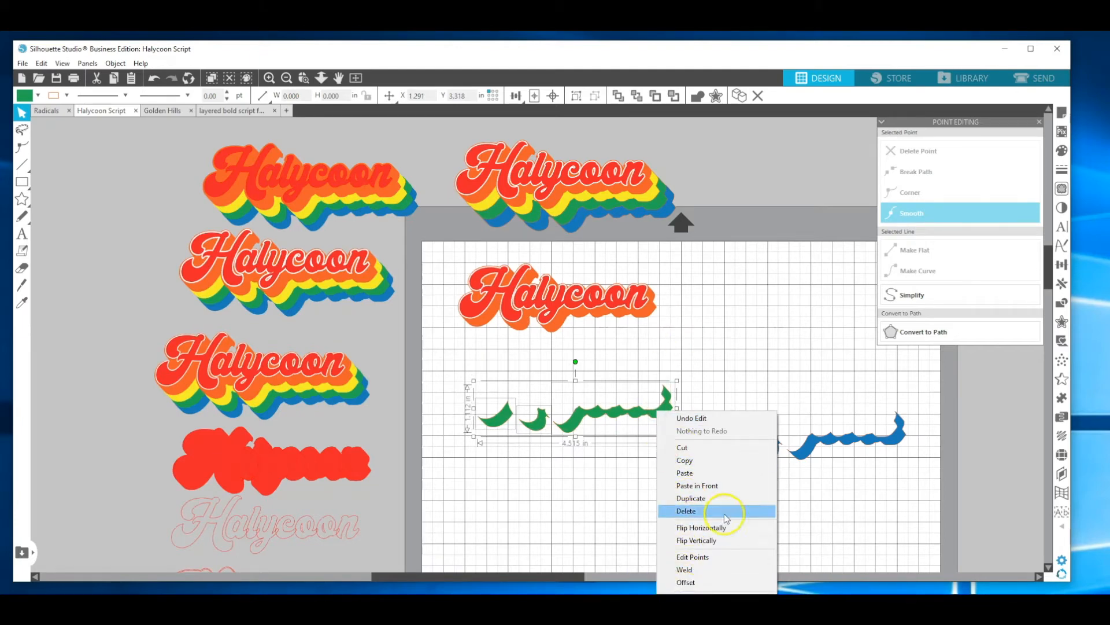
click(710, 623)
click(610, 423)
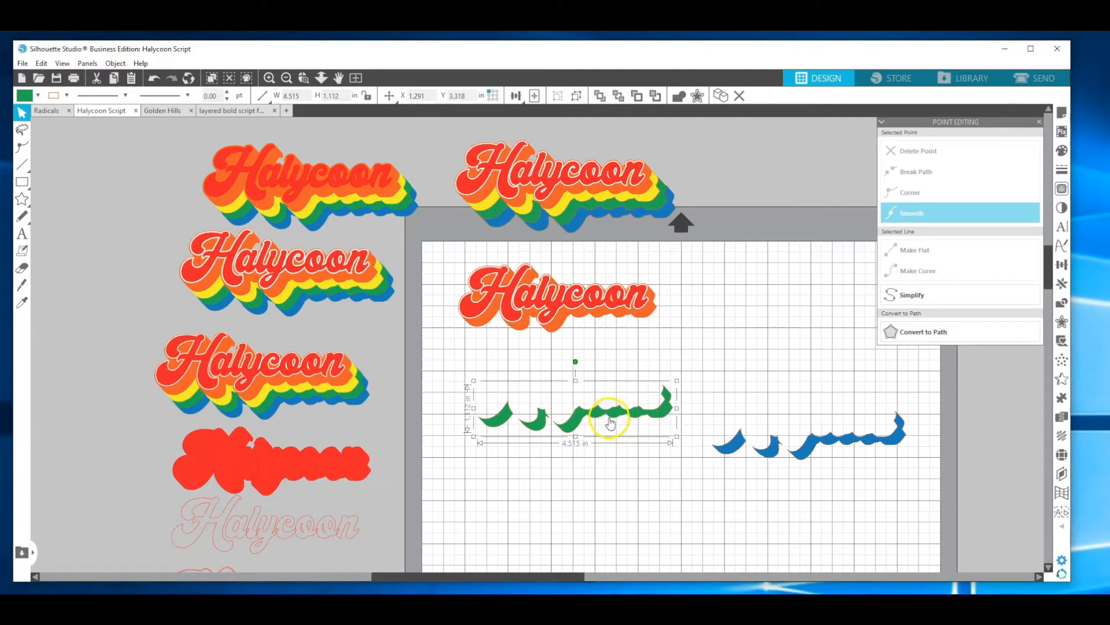
drag(610, 417, 837, 434)
Delete the leftover Halycoon layers from the mat and place a duplicate of the complete spare design there.
click(727, 359)
drag(685, 337, 531, 281)
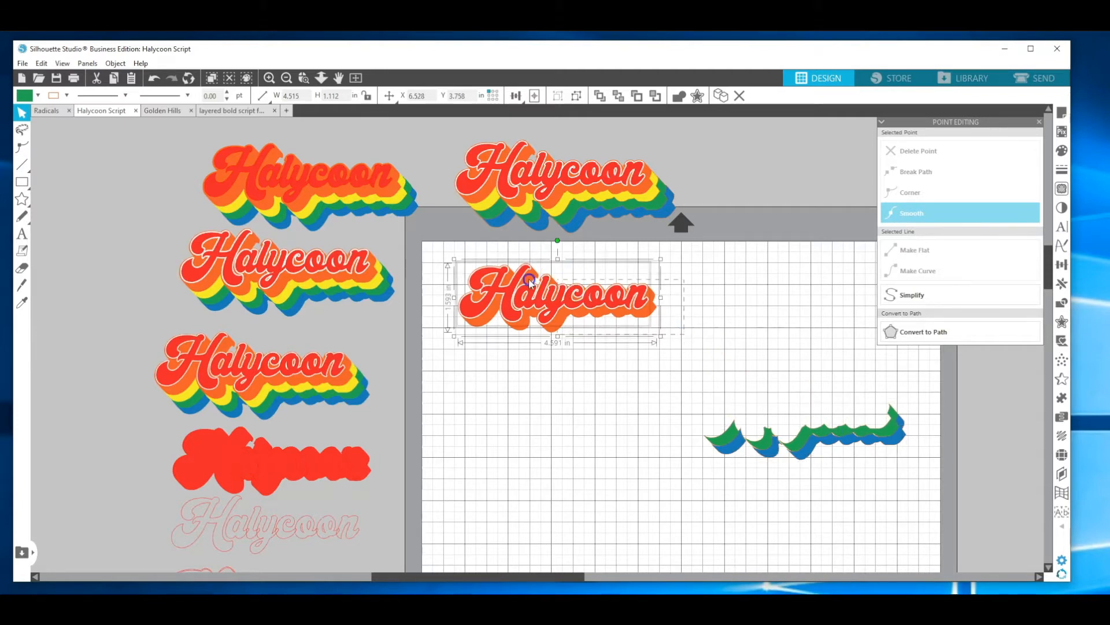
key(Delete)
drag(621, 238, 499, 161)
right_click(503, 172)
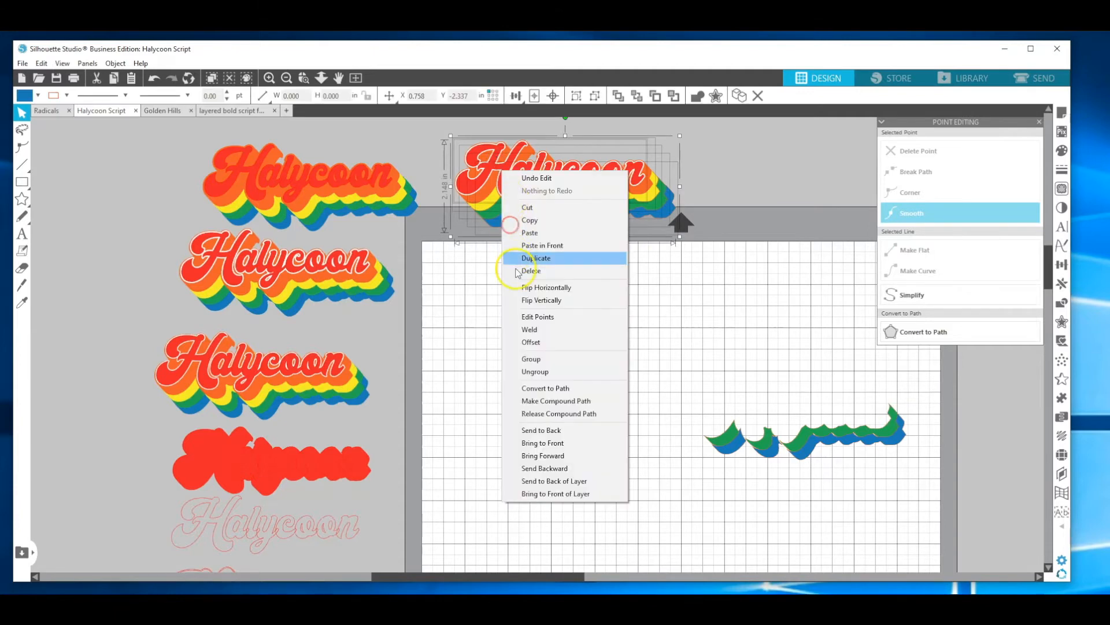
click(528, 258)
drag(569, 179, 569, 283)
Delete the blue and green layers from the copy on the mat and move its orange and yellow layers below the lettering.
click(698, 333)
drag(654, 306, 707, 329)
key(Delete)
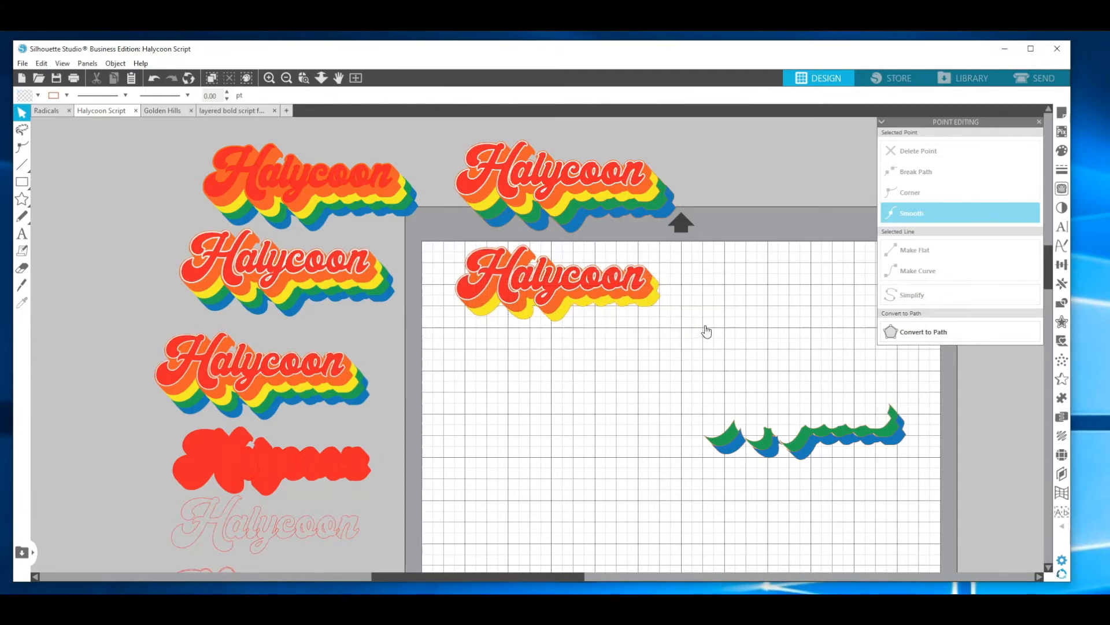
click(648, 294)
drag(650, 331, 654, 365)
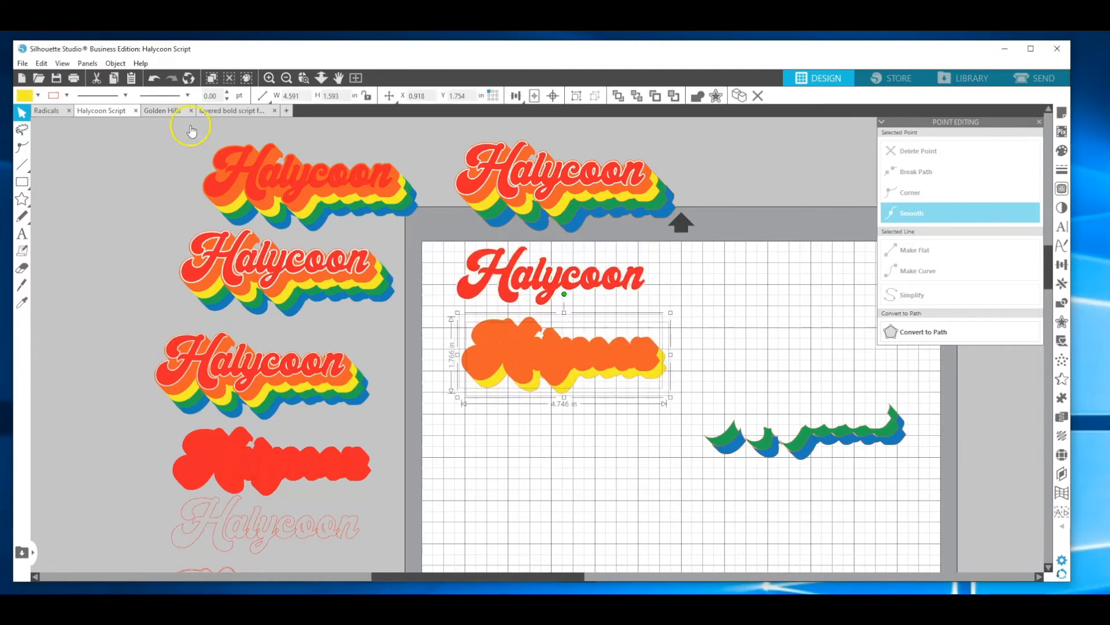
Subtract the orange layer from the yellow layer and delete the leftover scraps above the main yellow pieces.
click(114, 64)
mouse_move(145, 141)
click(285, 167)
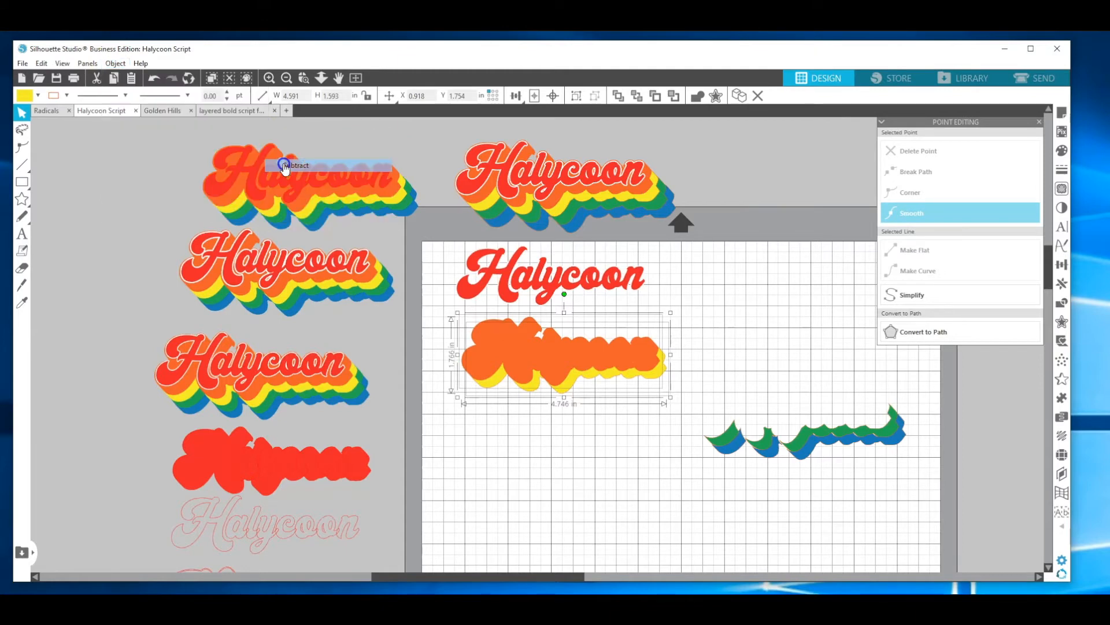
drag(500, 322, 570, 354)
click(488, 363)
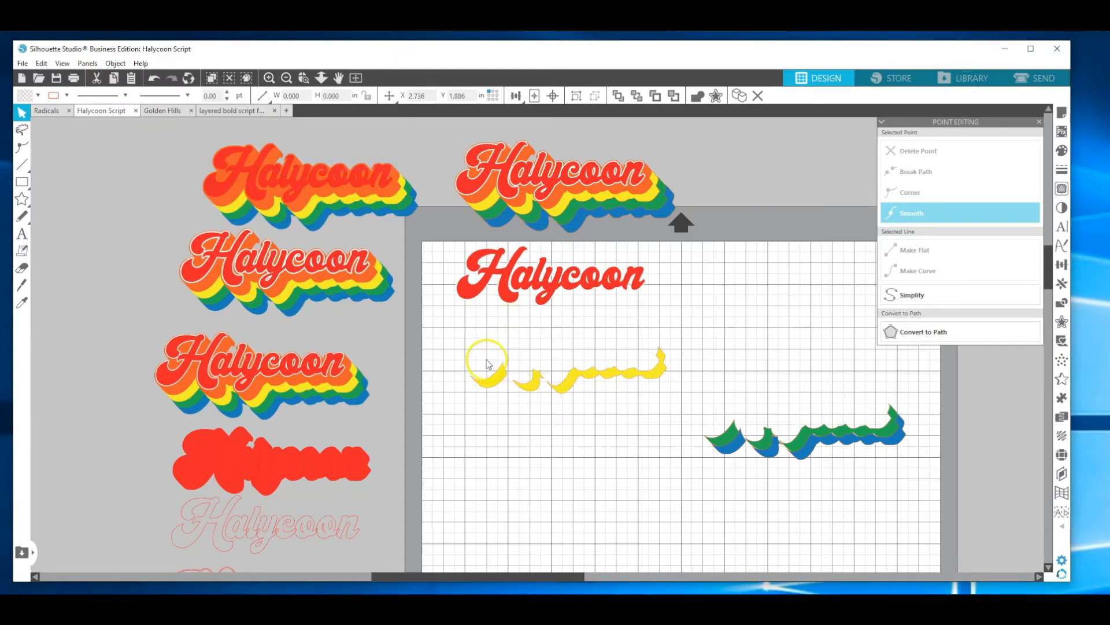
Group the remaining yellow shadow pieces and place them against the upper edge of the green shadow pieces.
click(579, 397)
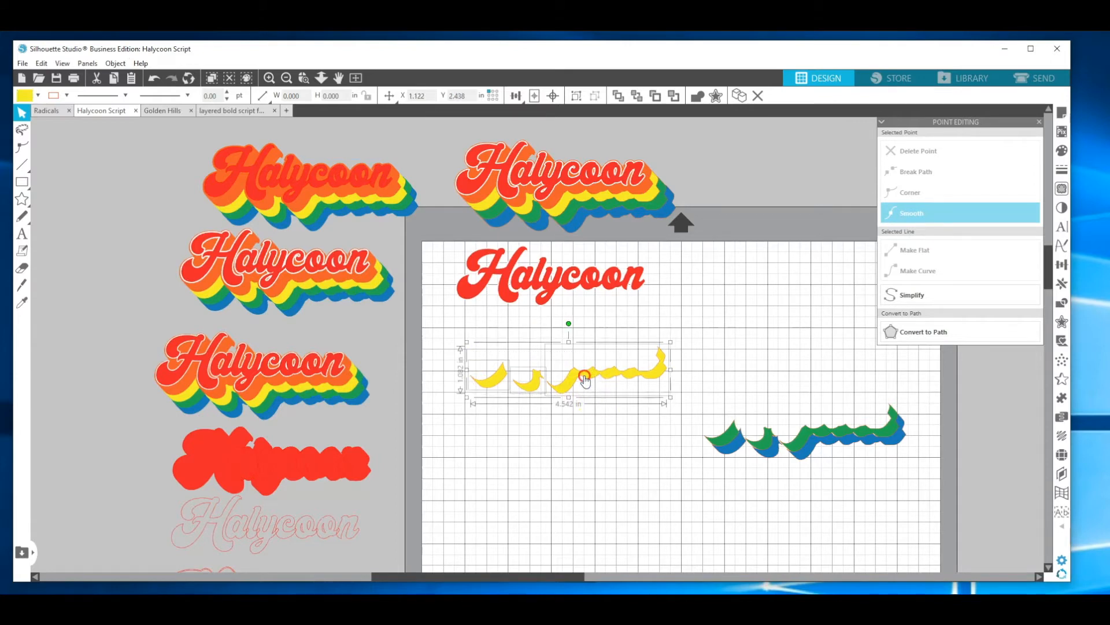
right_click(585, 379)
click(620, 554)
drag(648, 396, 874, 423)
Remove the leftover lettering from the mat and put a fresh duplicate of the complete spare Halycoon design in its place.
click(581, 283)
drag(581, 284, 606, 186)
click(624, 230)
click(528, 151)
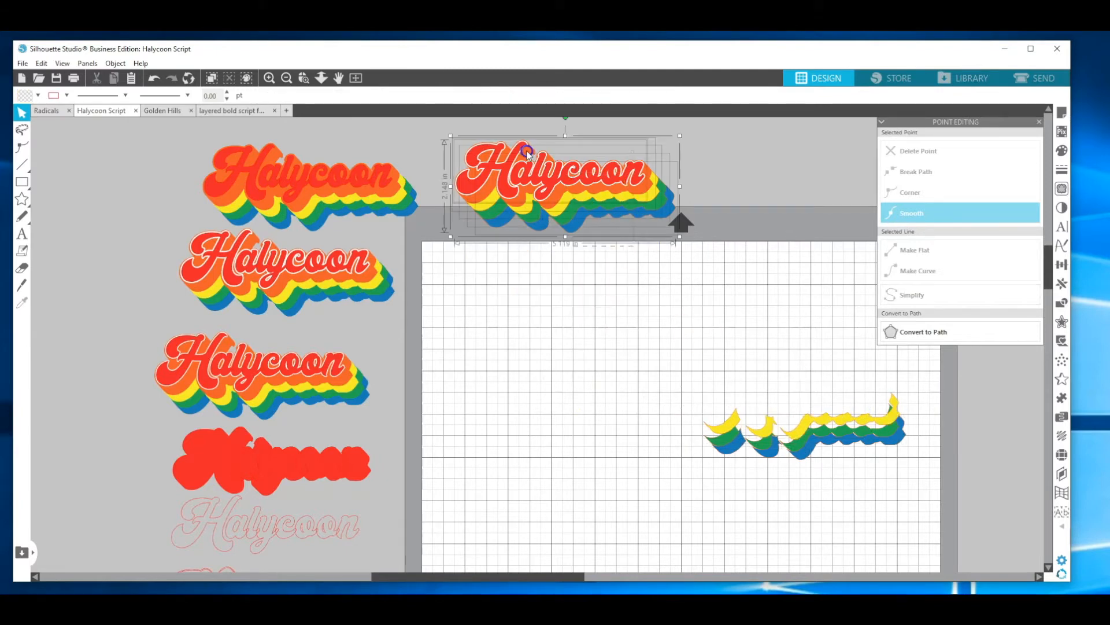
right_click(523, 176)
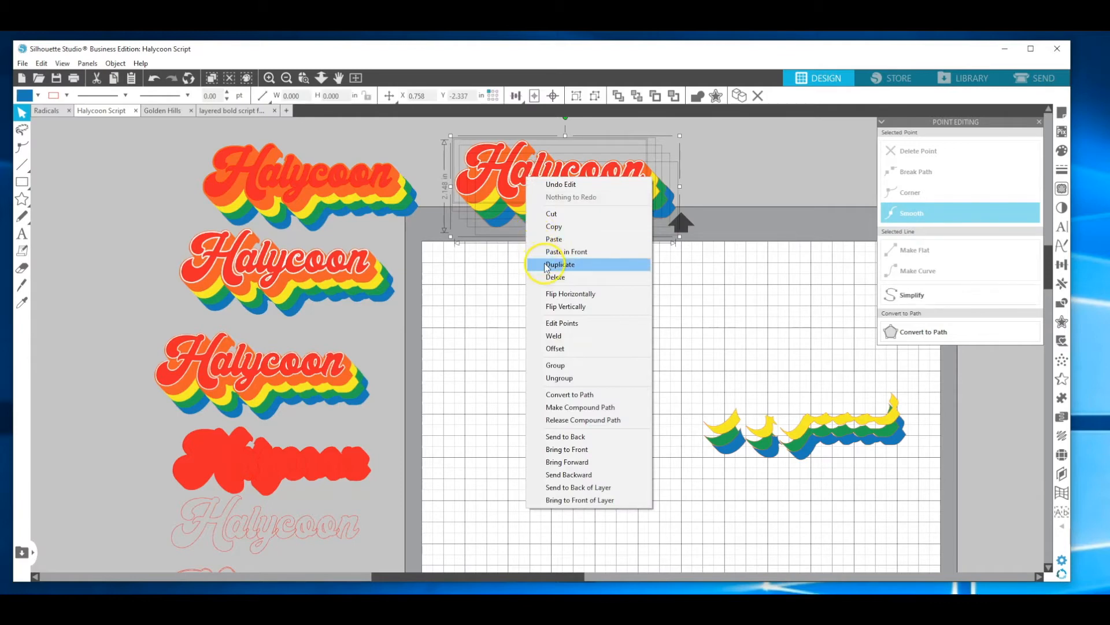
click(542, 262)
click(558, 198)
drag(558, 196, 560, 185)
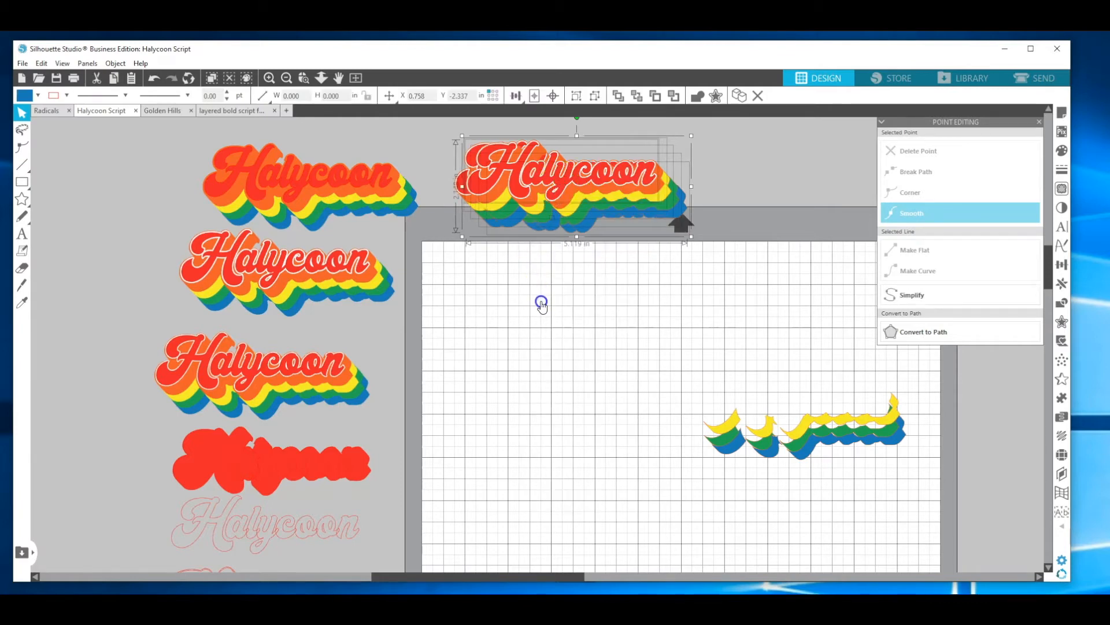
drag(542, 303, 546, 317)
Delete the blue, green and yellow layers and the red lettering from the new copy, keeping its orange and white layers.
click(596, 395)
click(563, 342)
key(Delete)
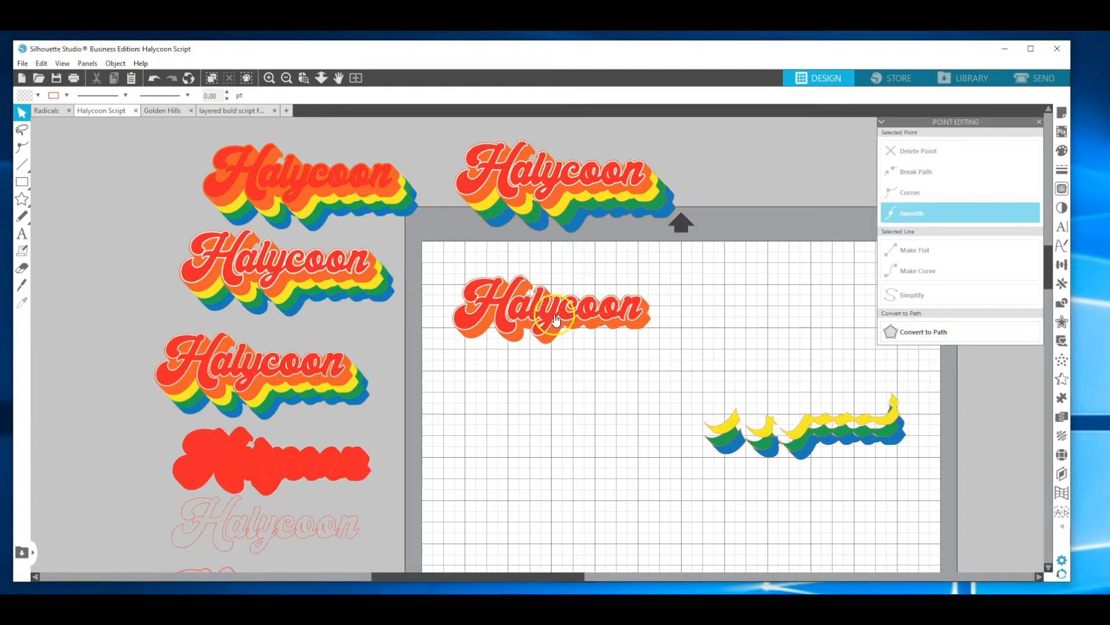
drag(553, 316, 538, 243)
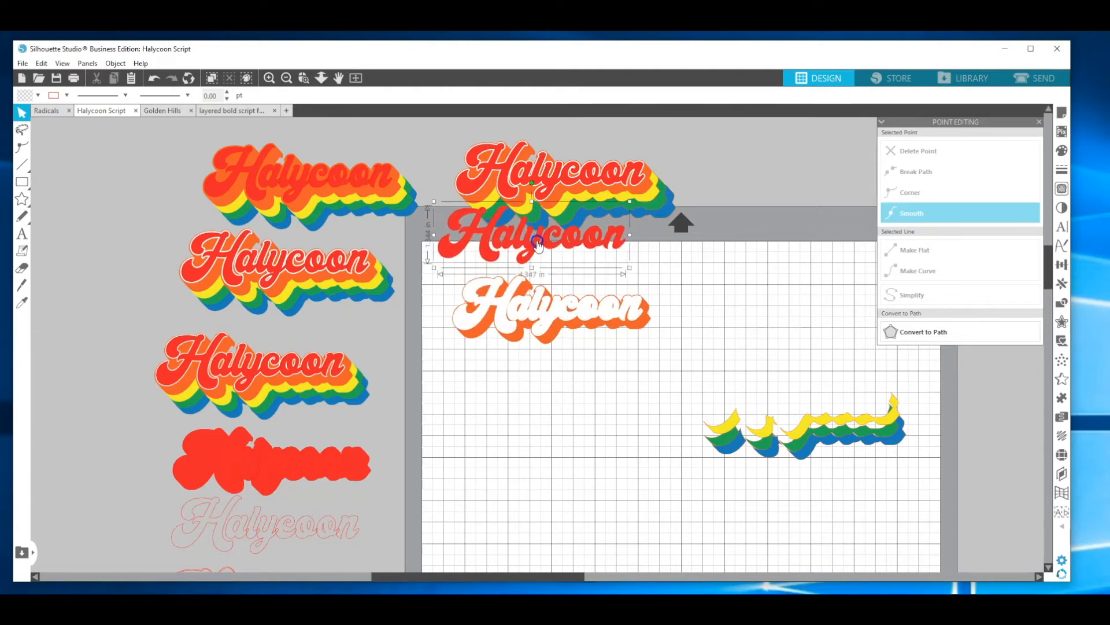
key(Delete)
Subtract the white offset layer from the orange layer on the mat.
click(544, 305)
click(514, 302)
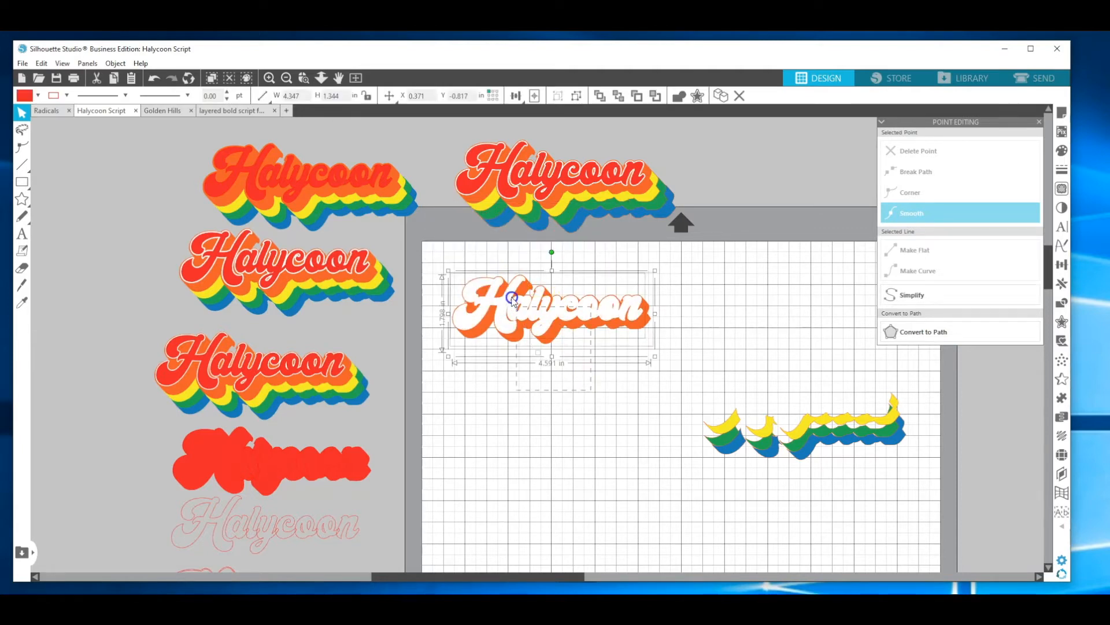
click(123, 64)
mouse_move(131, 140)
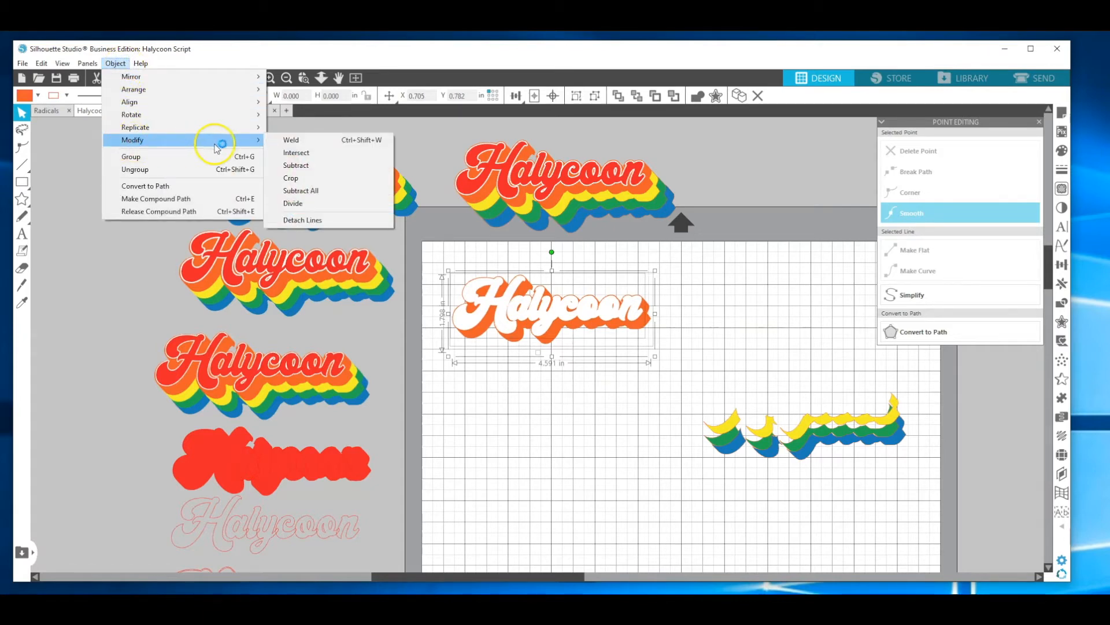
click(276, 148)
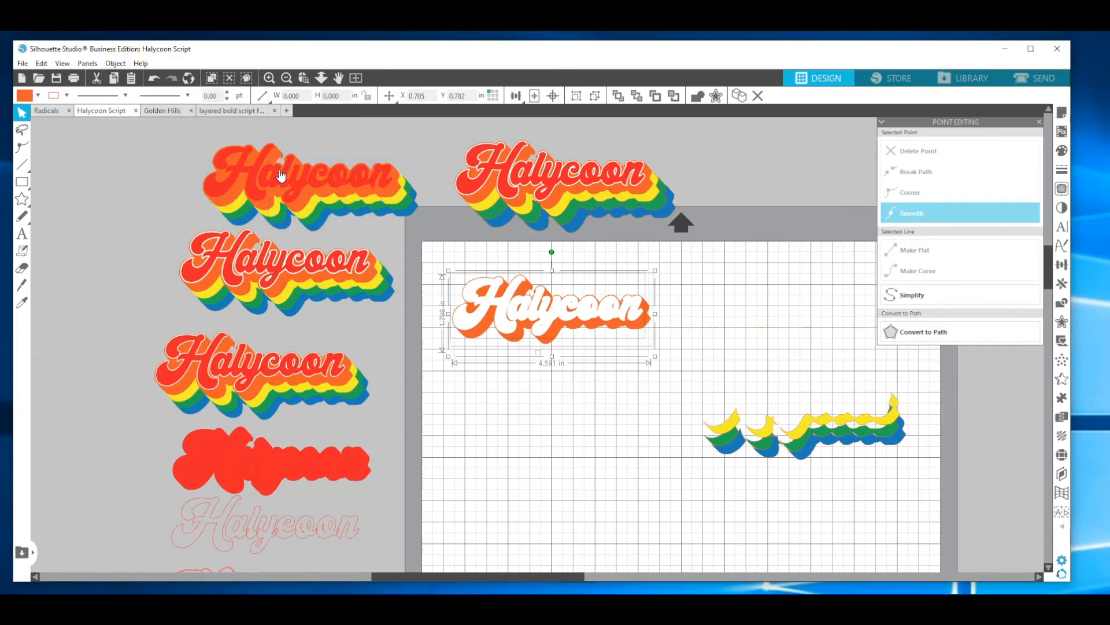
Group all the orange pieces and place them against the upper edge of the yellow shadow pieces.
click(463, 275)
drag(462, 275, 668, 361)
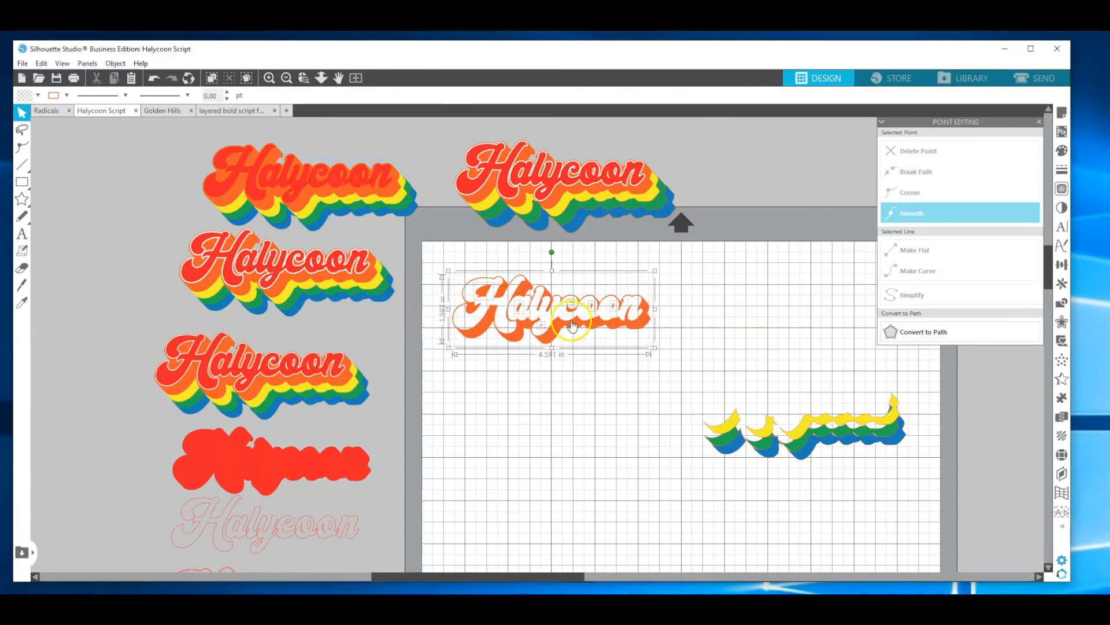
right_click(573, 322)
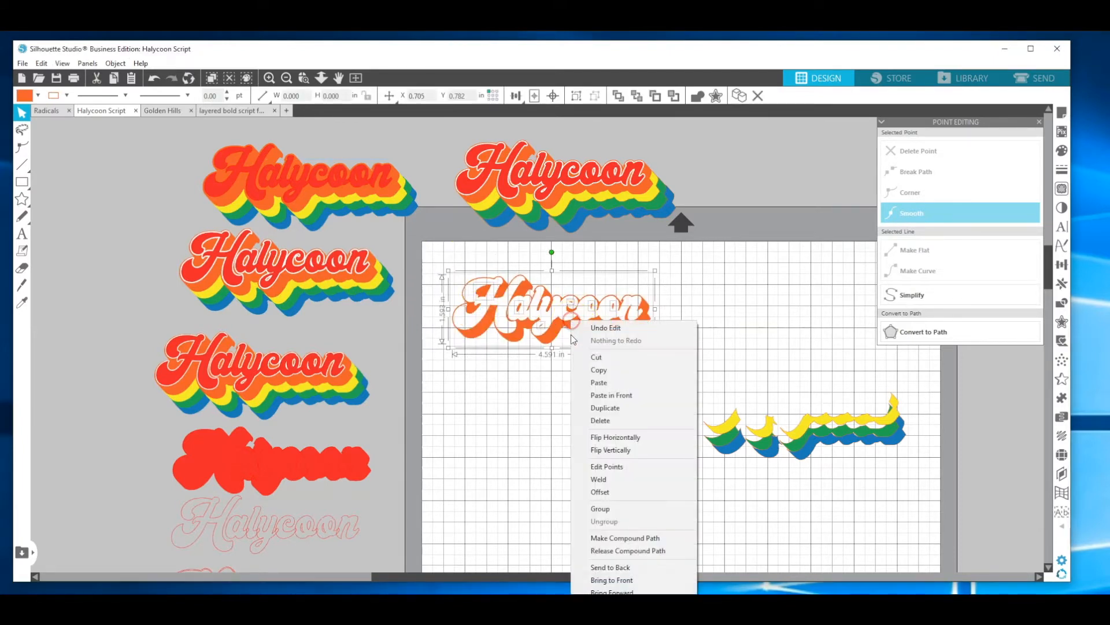
click(598, 508)
drag(577, 325, 820, 406)
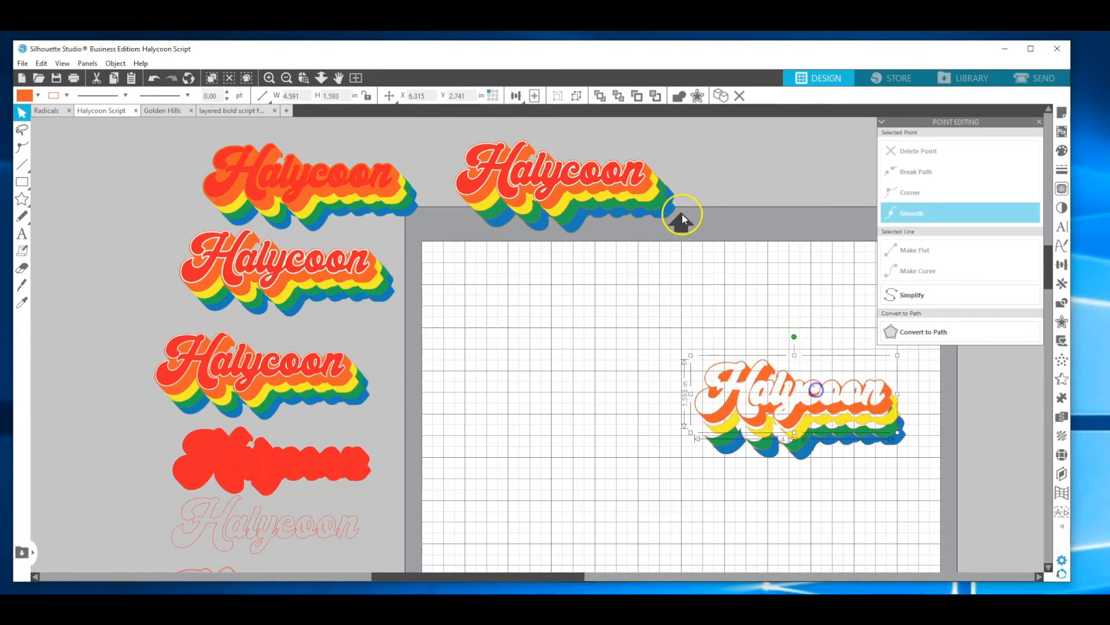
Place another duplicate of the spare design on the mat and delete its orange, yellow, green and blue layers.
click(527, 178)
right_click(528, 178)
click(541, 257)
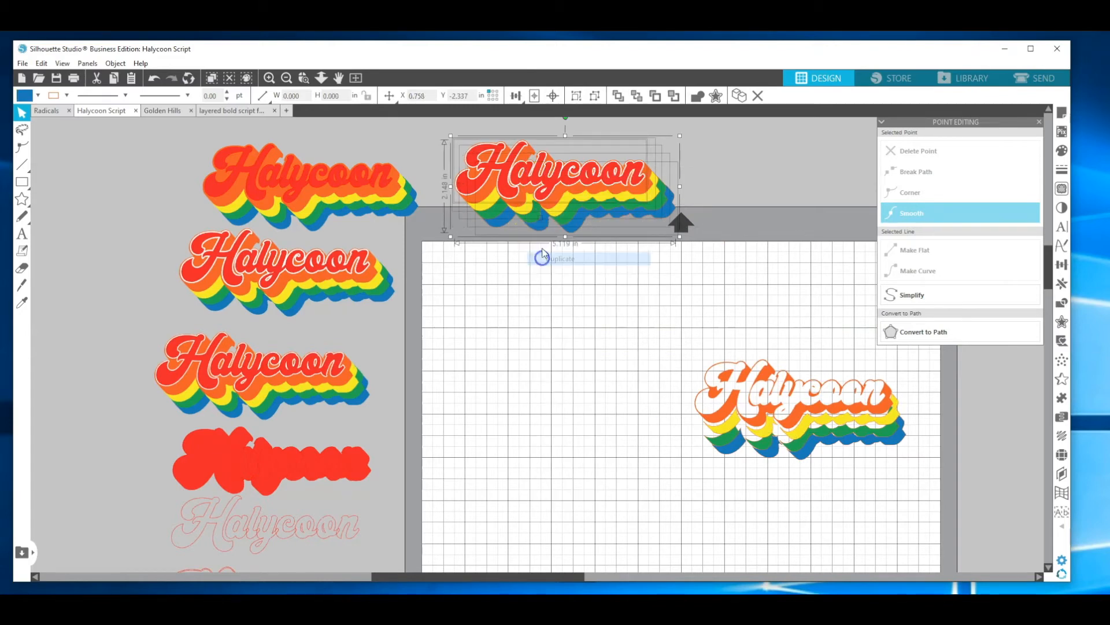
drag(553, 184, 532, 298)
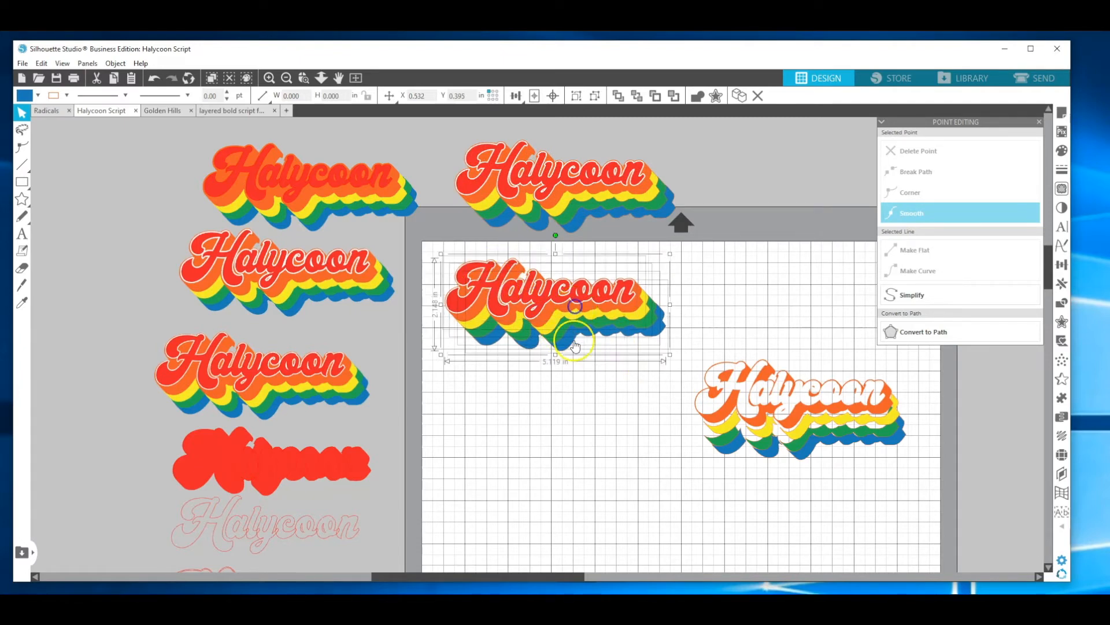
drag(575, 306, 575, 397)
key(Delete)
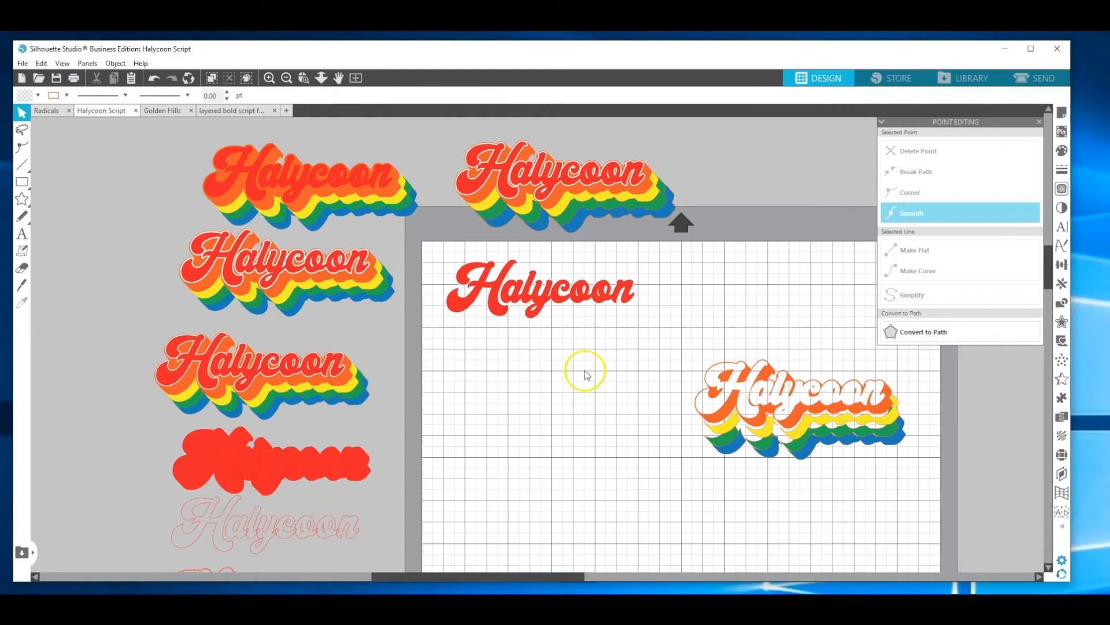
Set the line color of the lettering to red and that of the white offset behind it to black.
click(556, 311)
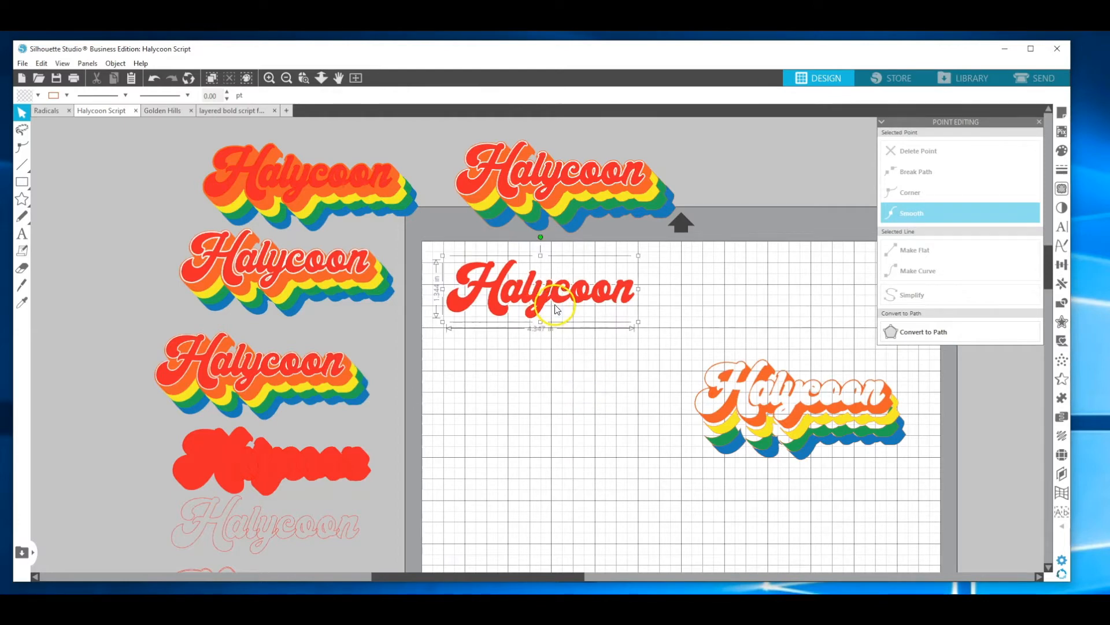
click(1061, 169)
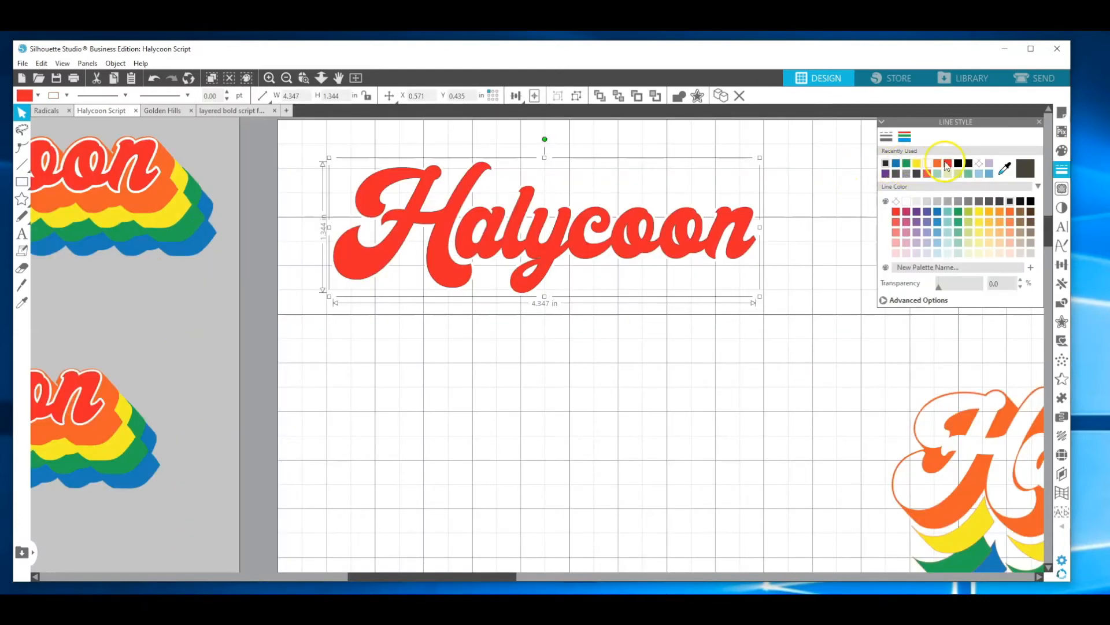
click(949, 168)
click(654, 273)
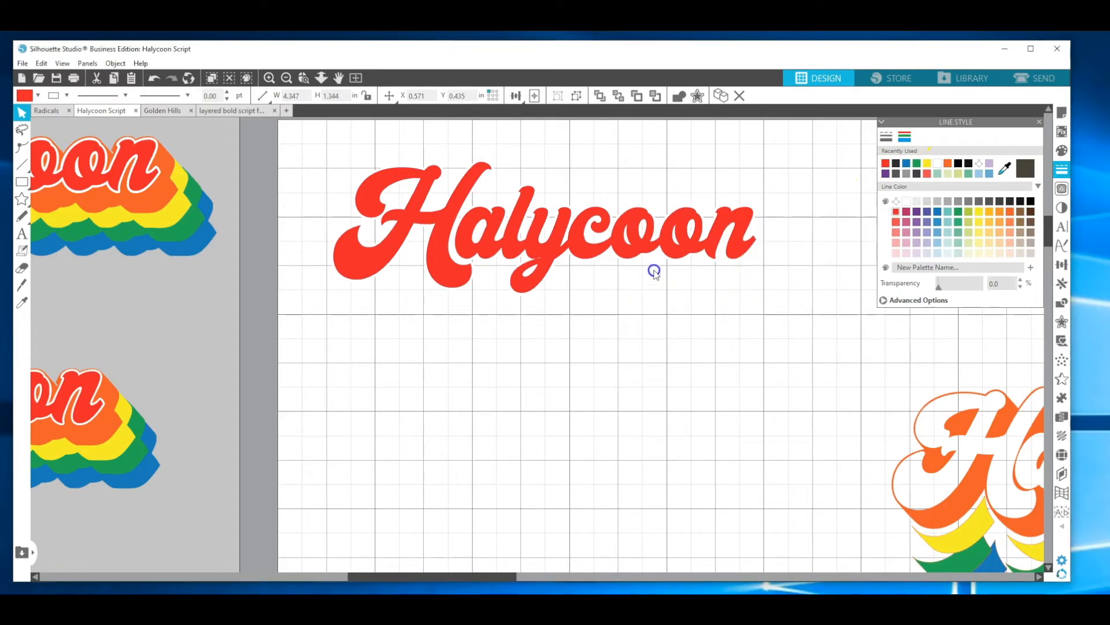
click(645, 258)
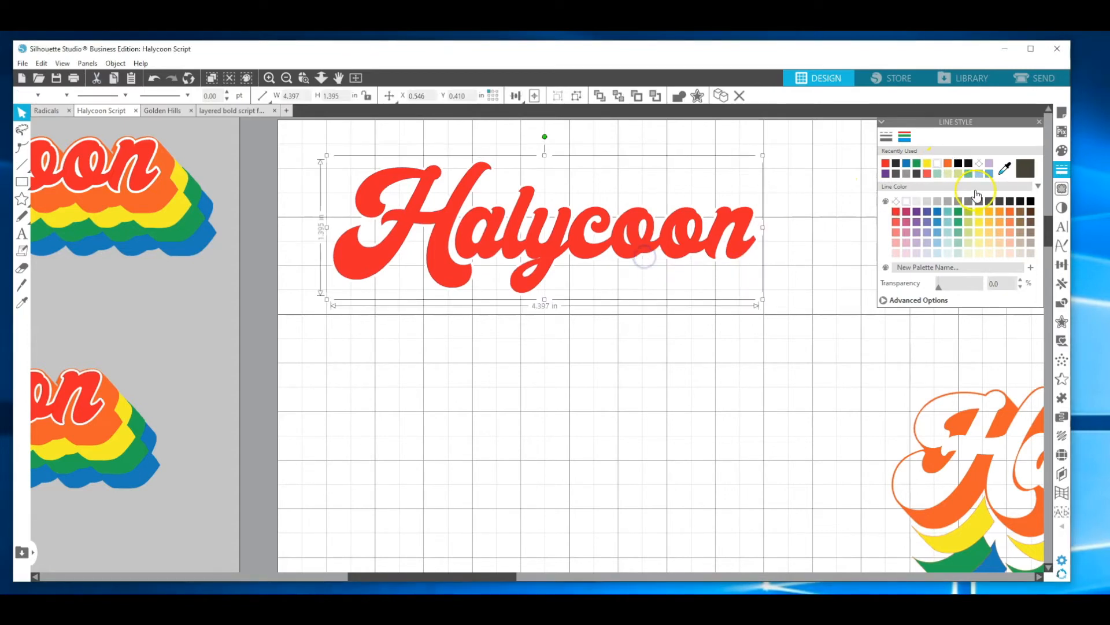
click(970, 164)
click(454, 219)
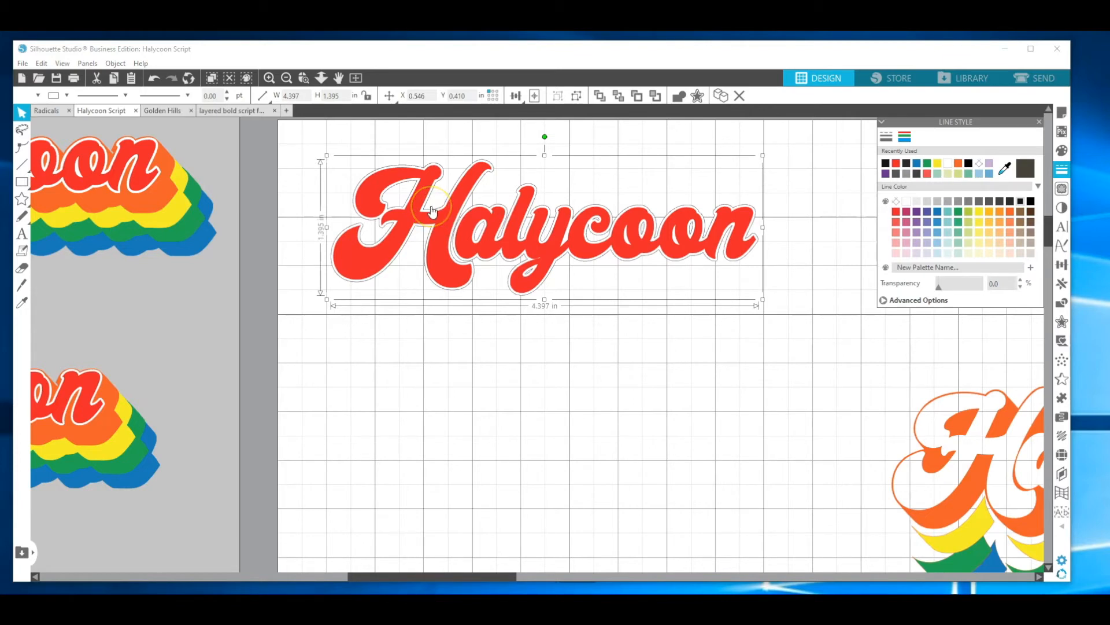
Subtract the red lettering from the white offset layer behind it.
click(364, 222)
drag(323, 191, 395, 216)
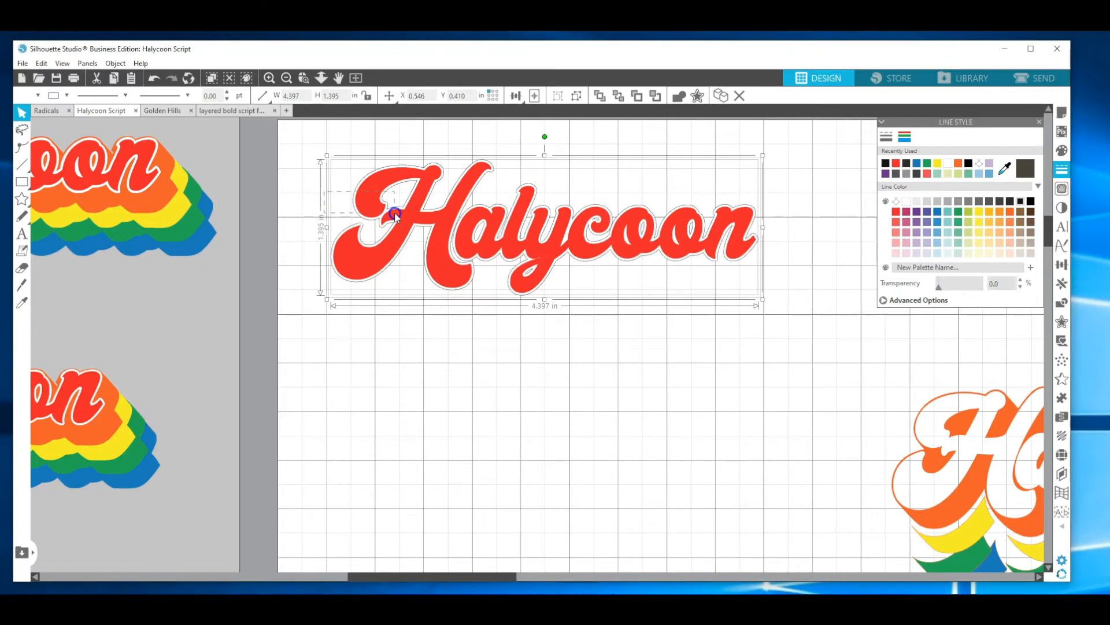
click(115, 63)
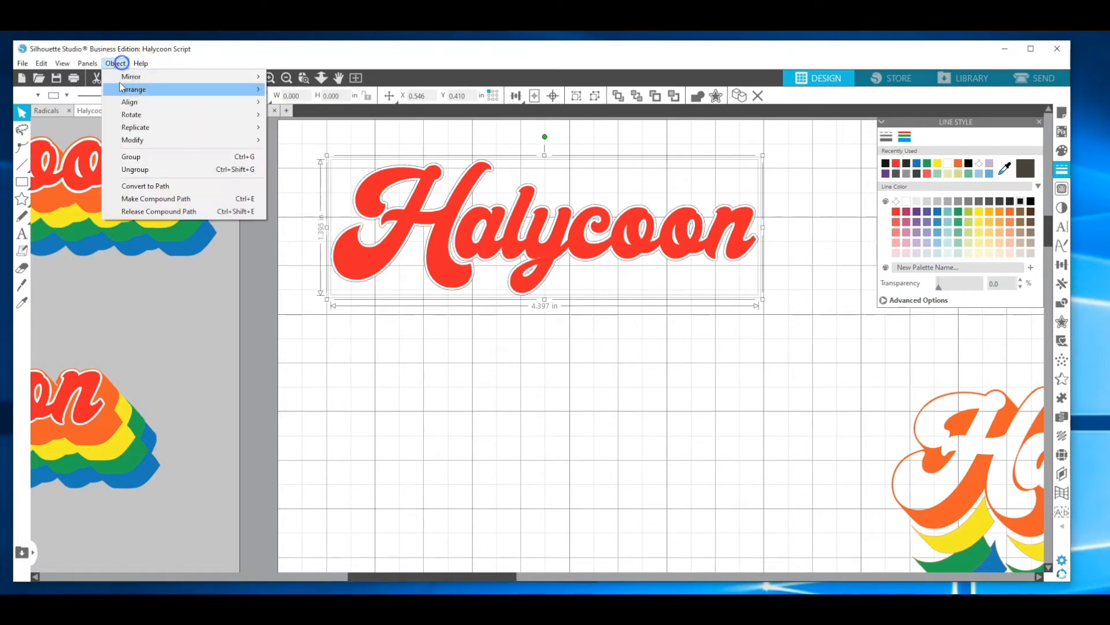
mouse_move(130, 139)
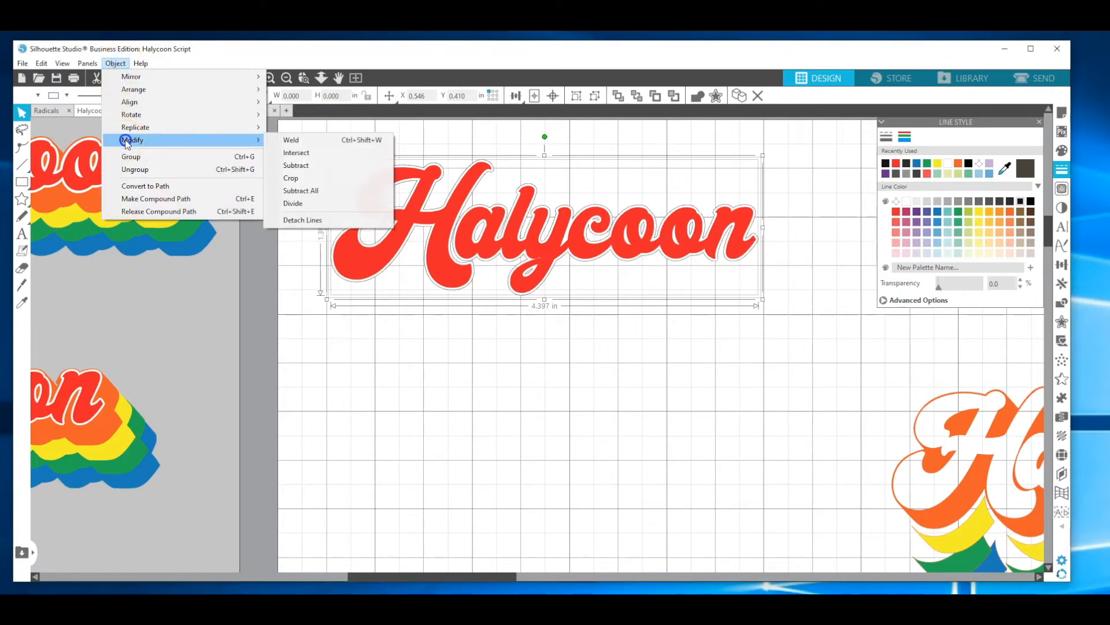
click(280, 166)
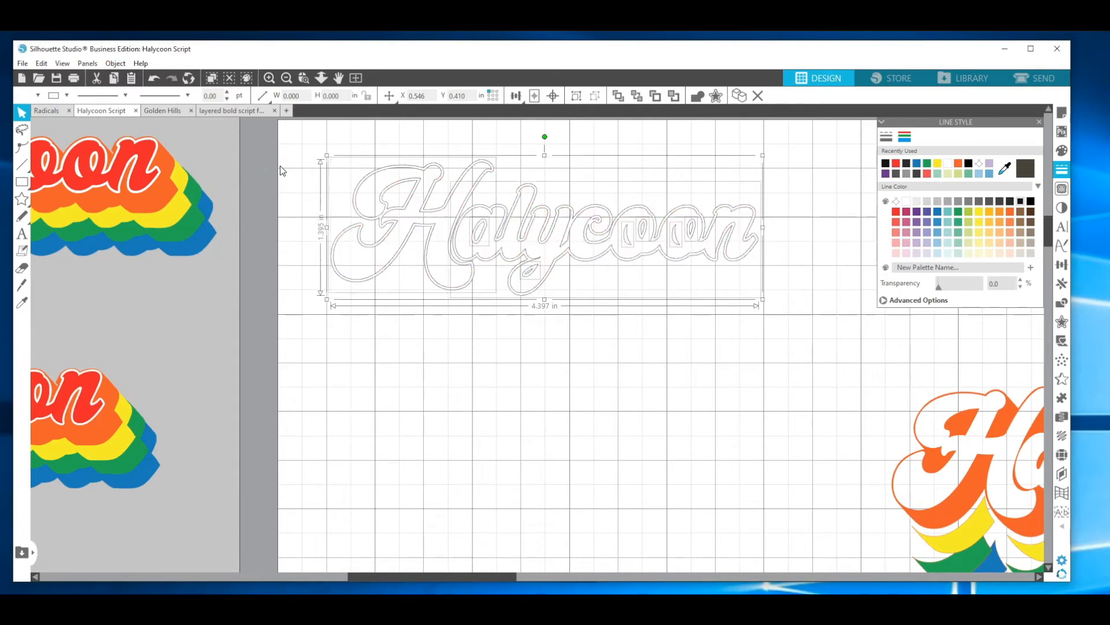
Group all the white offset outline pieces and move them over to the assembled shadow layers.
click(437, 236)
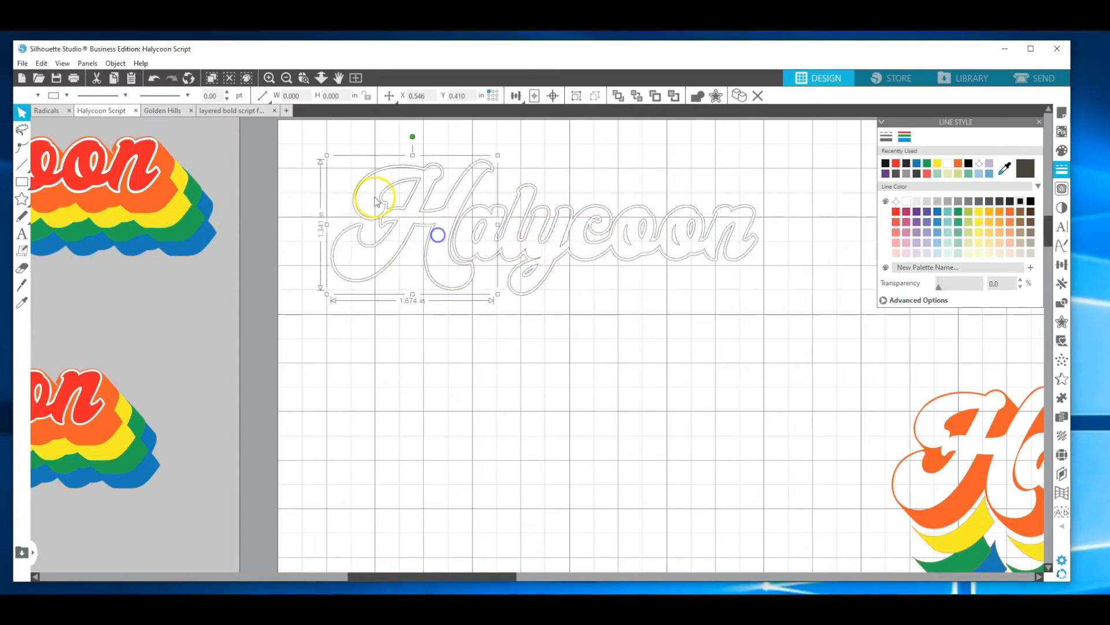
drag(328, 155, 780, 284)
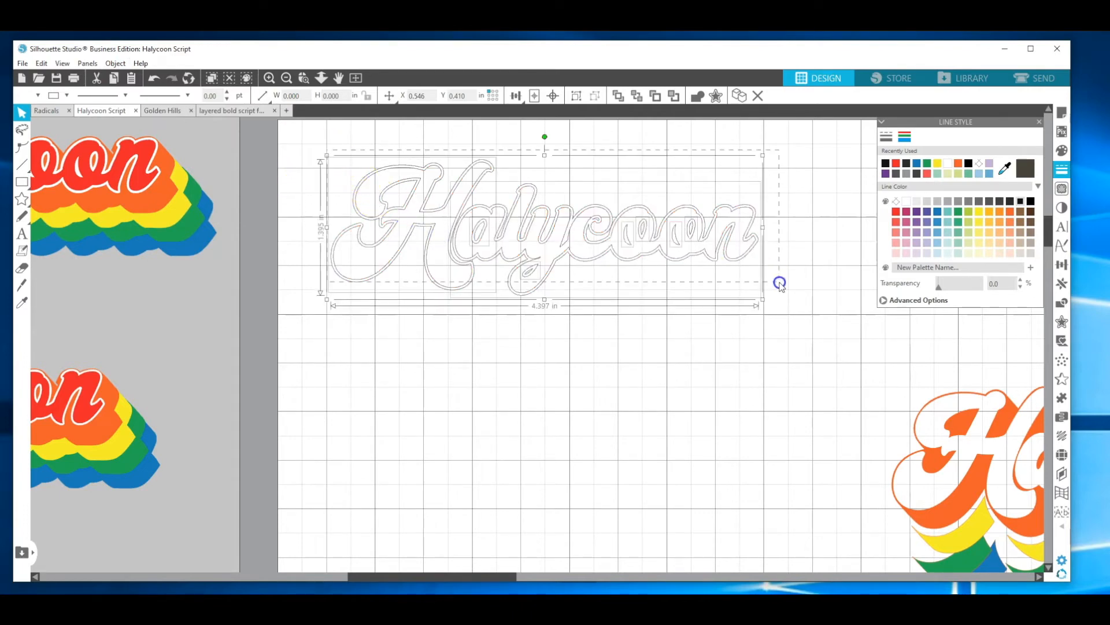
right_click(599, 248)
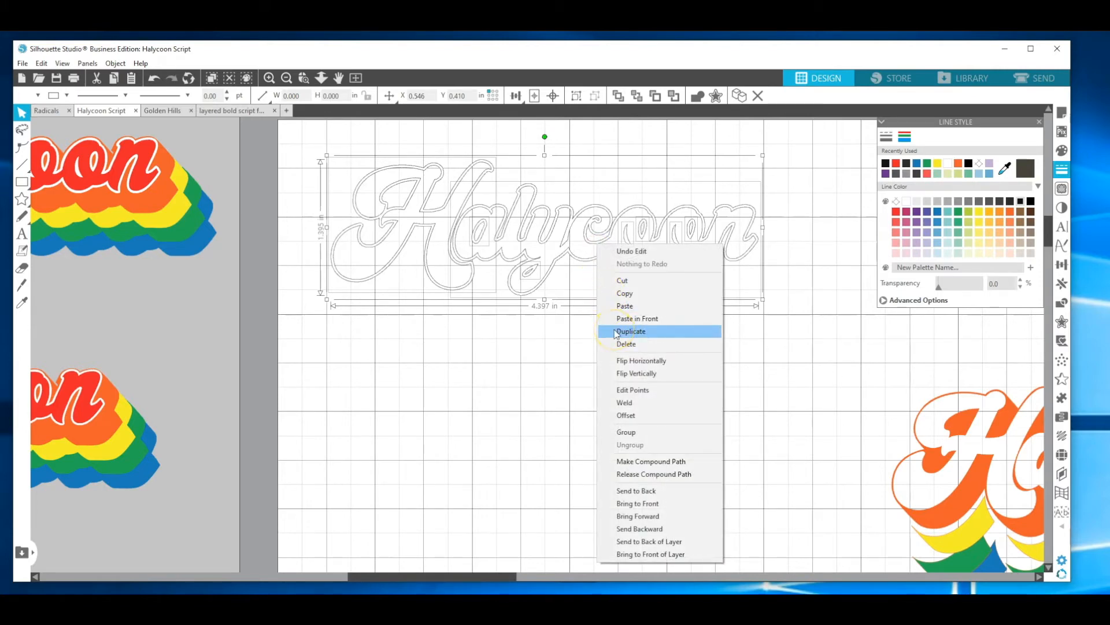
click(647, 434)
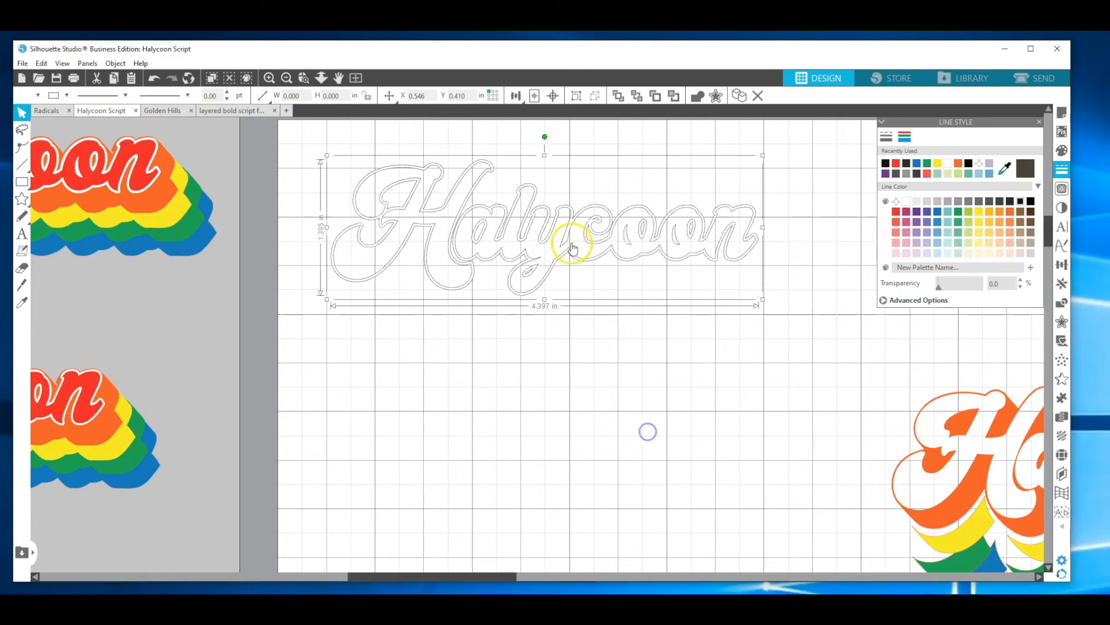
drag(568, 244, 941, 463)
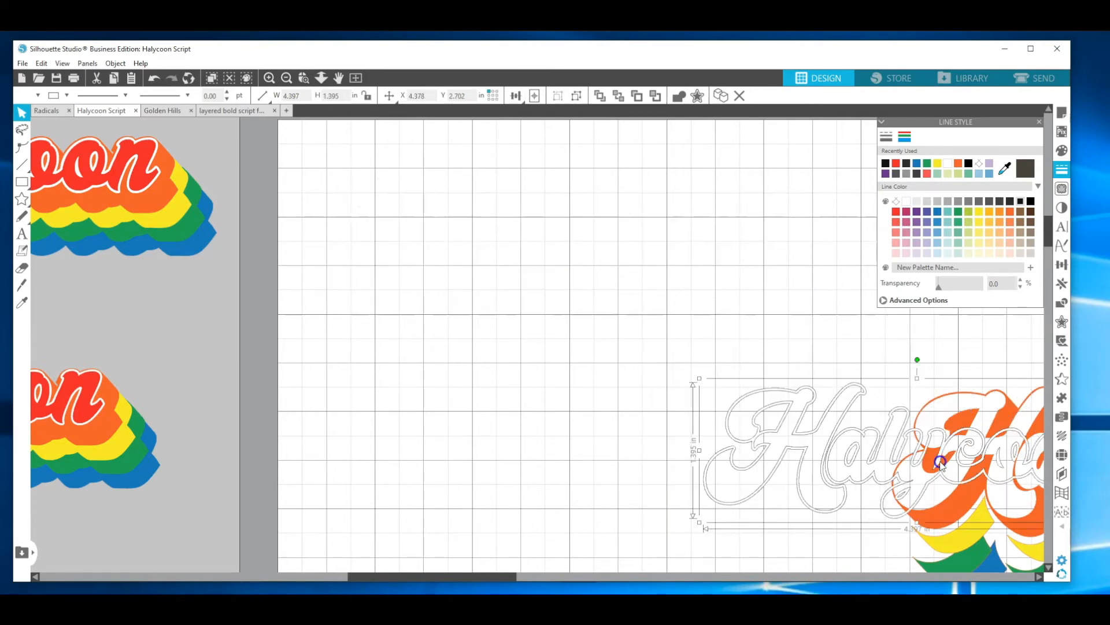
Duplicate the red lettering of the spare design and place the copy on the mat above the shadow layers.
click(286, 78)
click(286, 78)
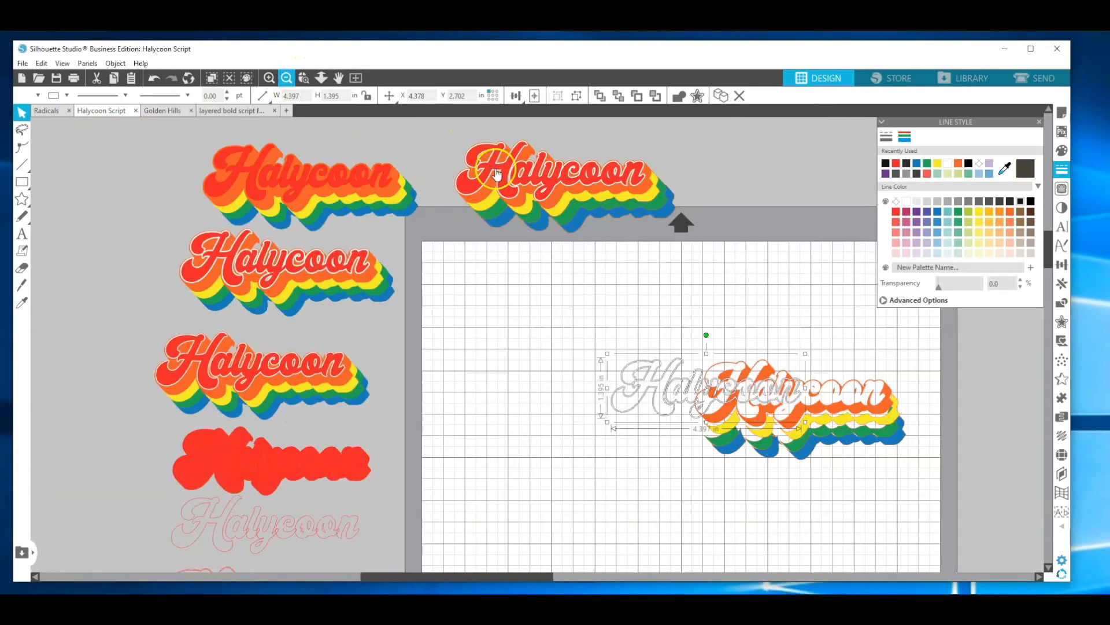
drag(505, 173, 591, 272)
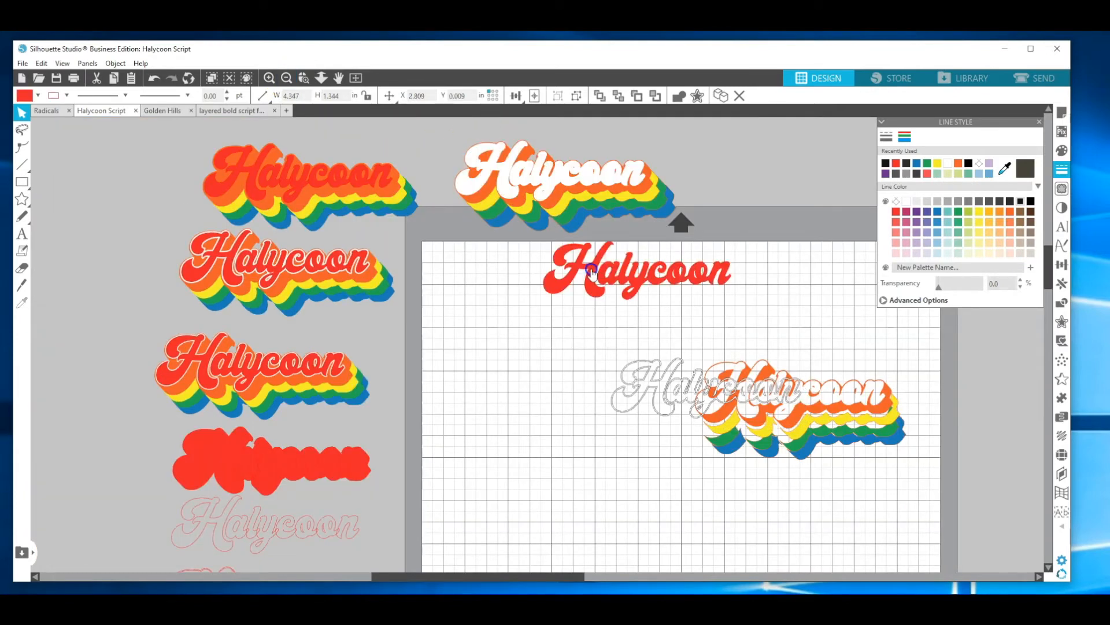
key(ctrl+z)
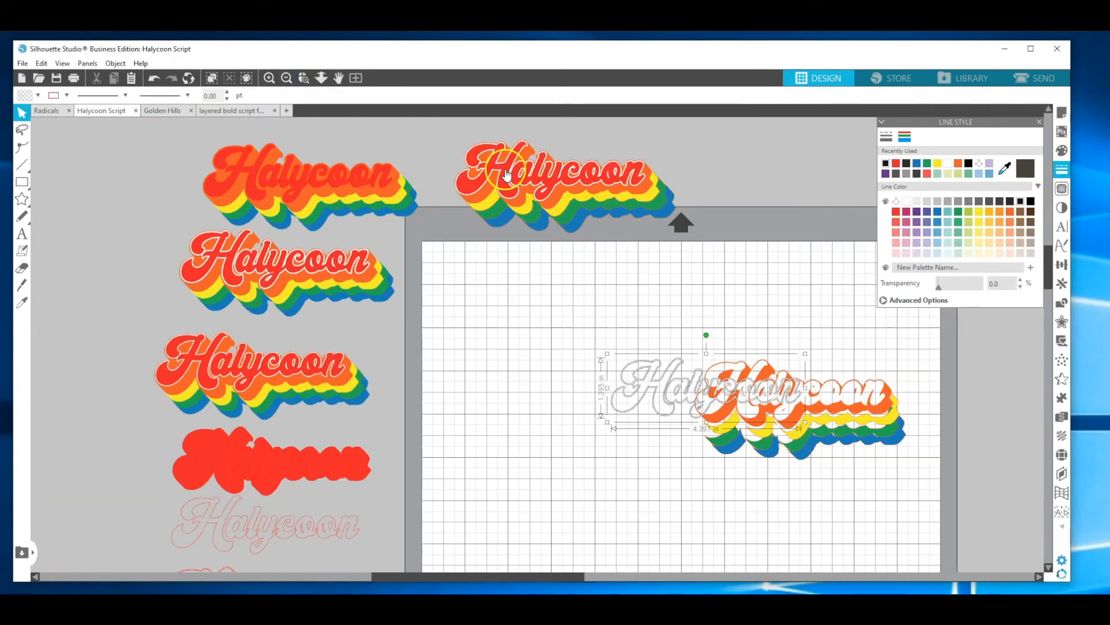
click(506, 173)
right_click(507, 173)
click(532, 260)
drag(659, 305, 698, 376)
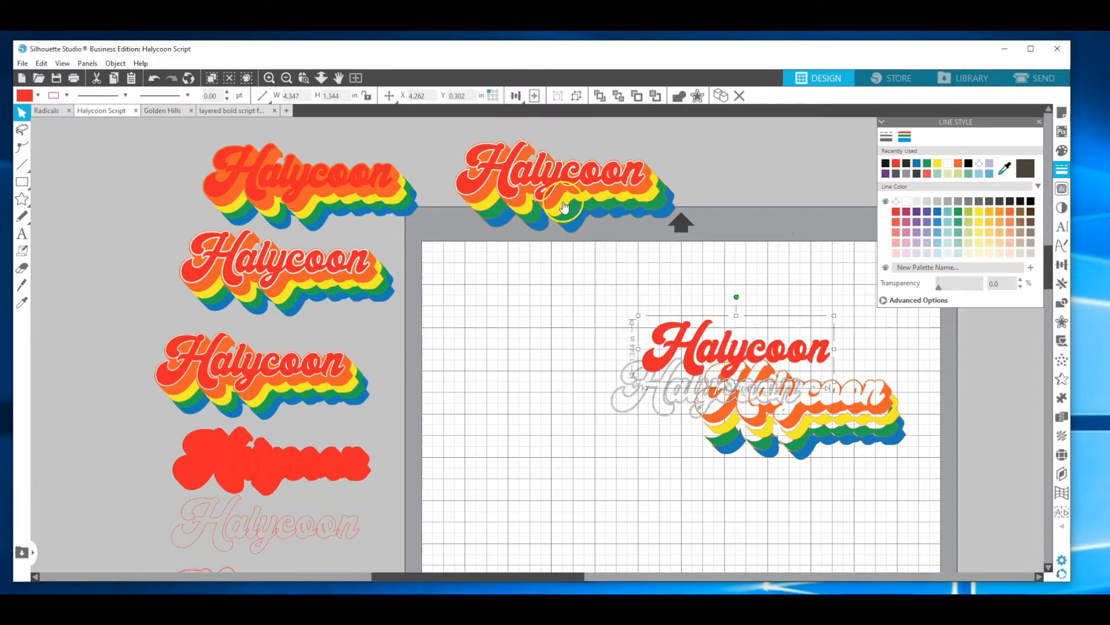
Move the red lettering, white outline and colored shadow layers together toward the middle of the mat.
click(687, 327)
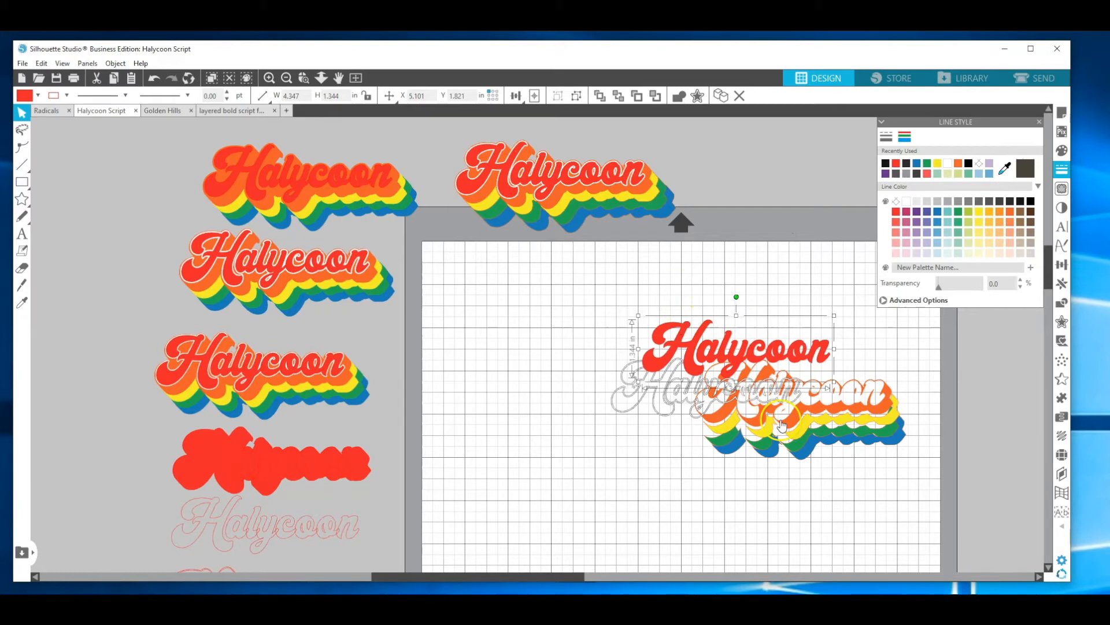
shift+click(825, 447)
drag(790, 438, 643, 405)
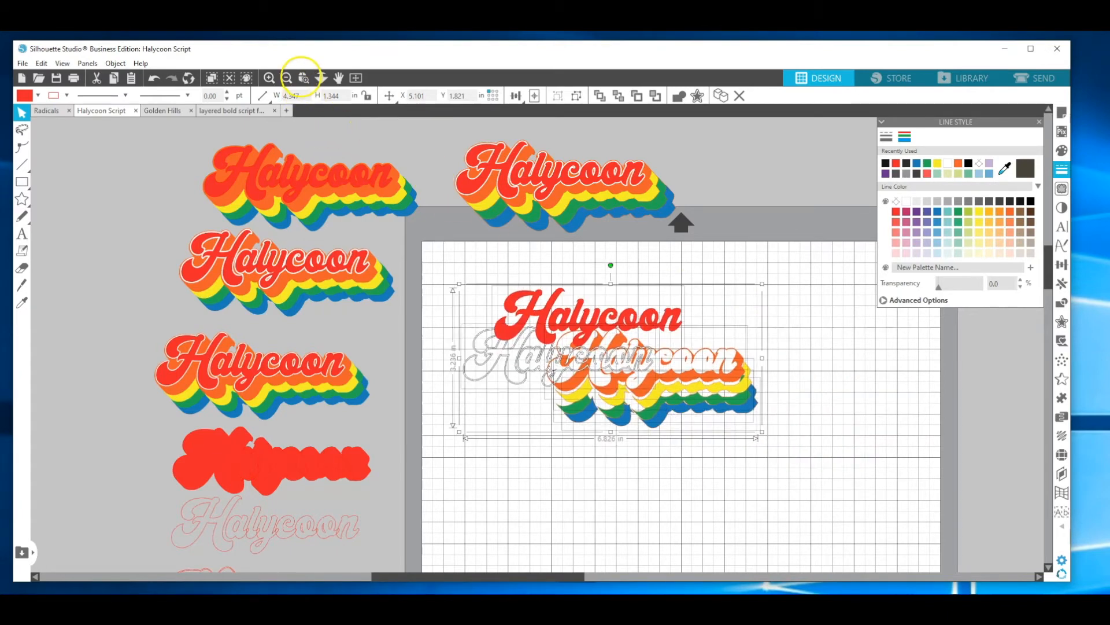
Close the gaps between the blue, green and yellow shadow pieces and fit them against the orange layer.
click(303, 77)
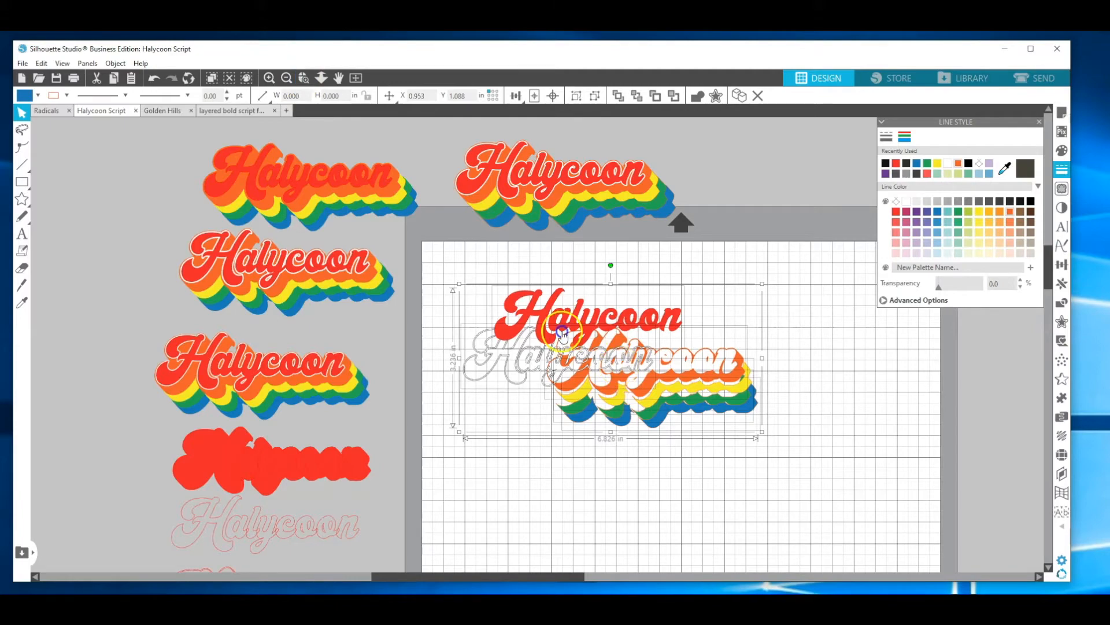
click(562, 333)
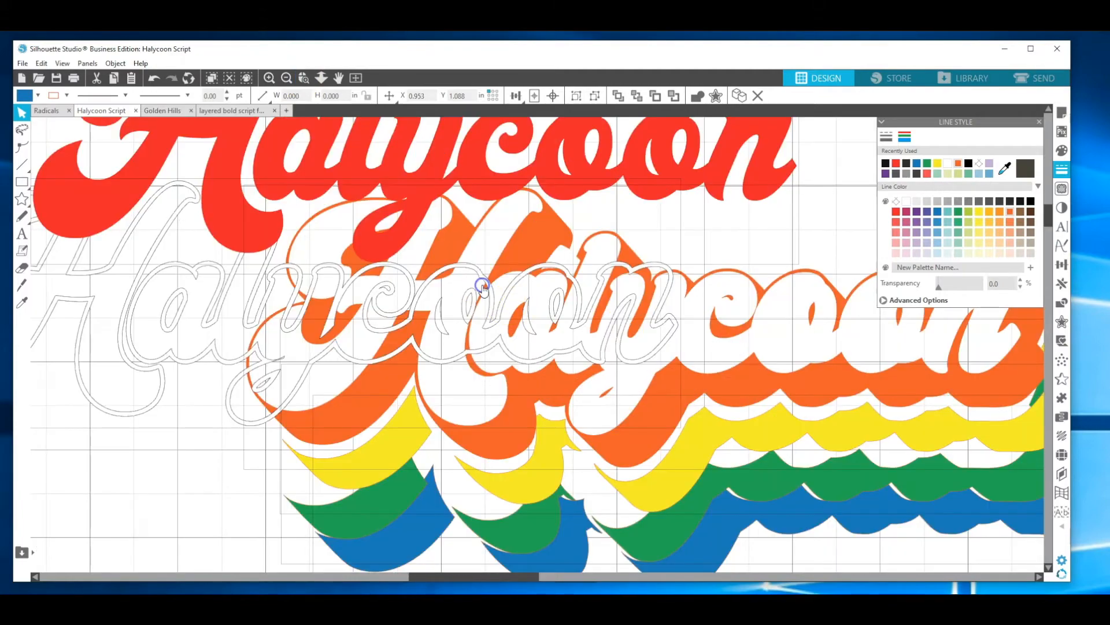
click(286, 77)
click(871, 559)
click(872, 465)
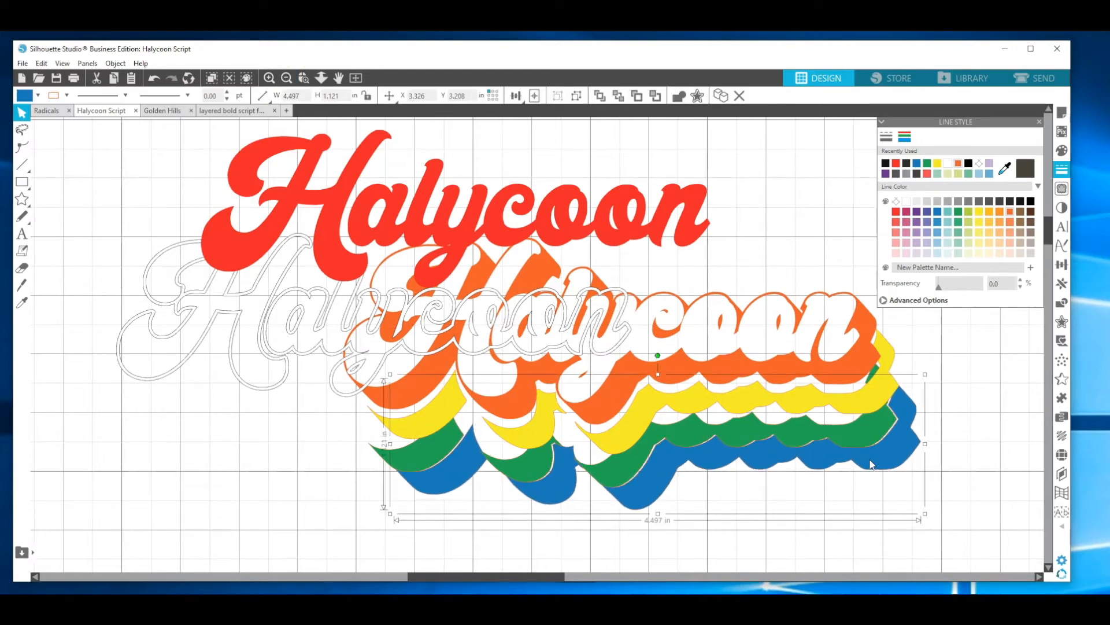
shift+click(850, 440)
drag(851, 441, 836, 400)
shift+click(839, 401)
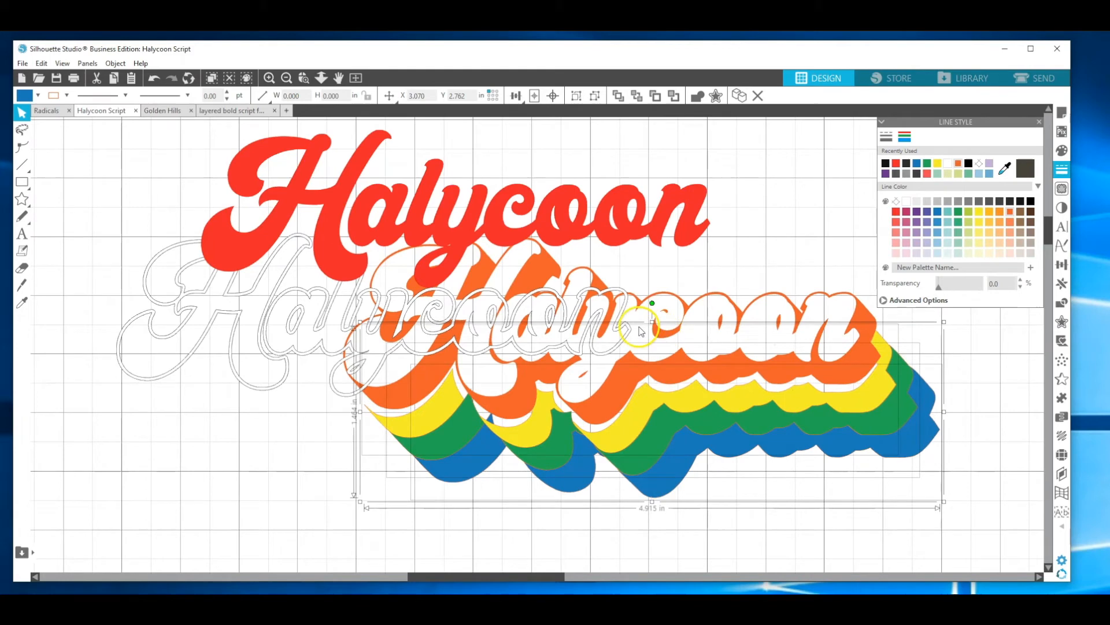
drag(614, 430, 615, 423)
Position the white outline over the orange layer and lay the red lettering inside it.
drag(544, 317, 773, 323)
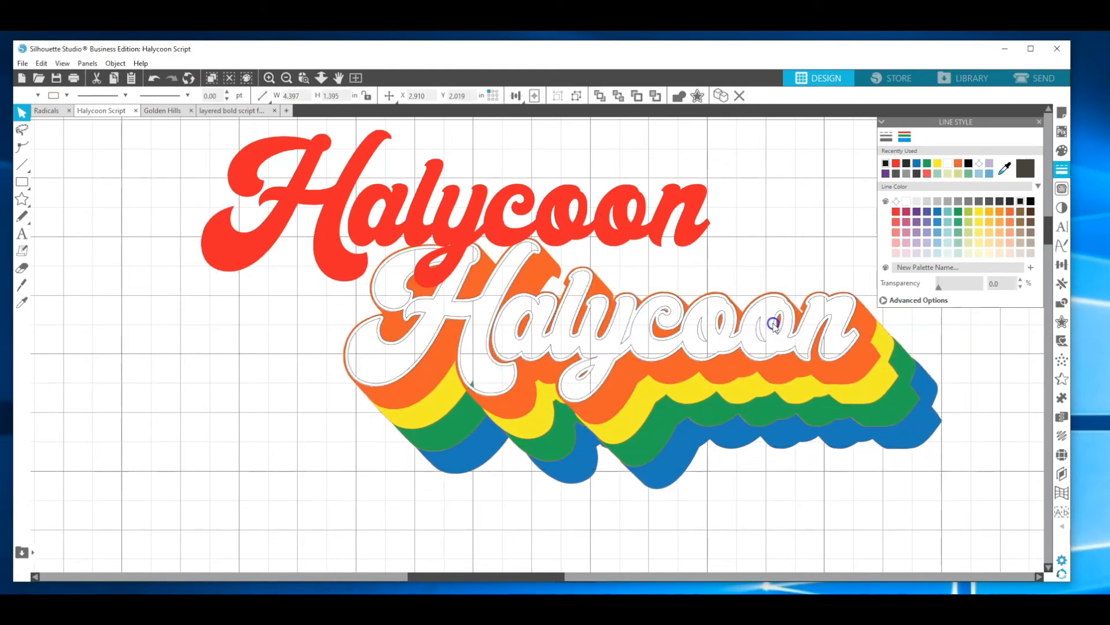
key(Escape)
drag(547, 233, 689, 343)
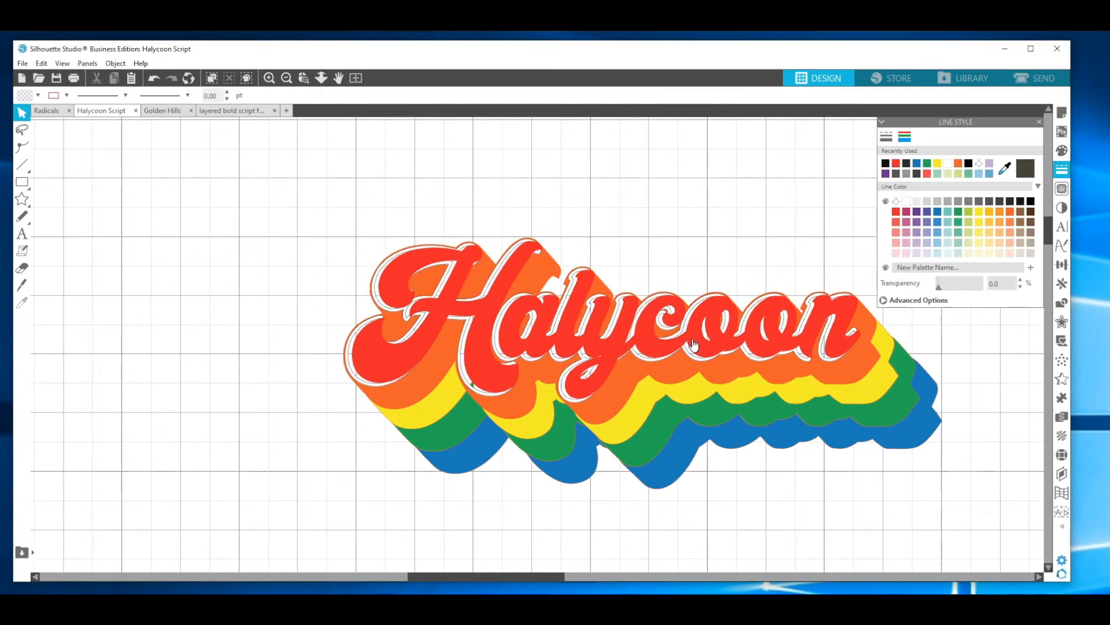
Lift the red, white and orange layers off the shadow pieces, and set only the orange layer back against the yellow.
click(556, 257)
drag(564, 250, 568, 214)
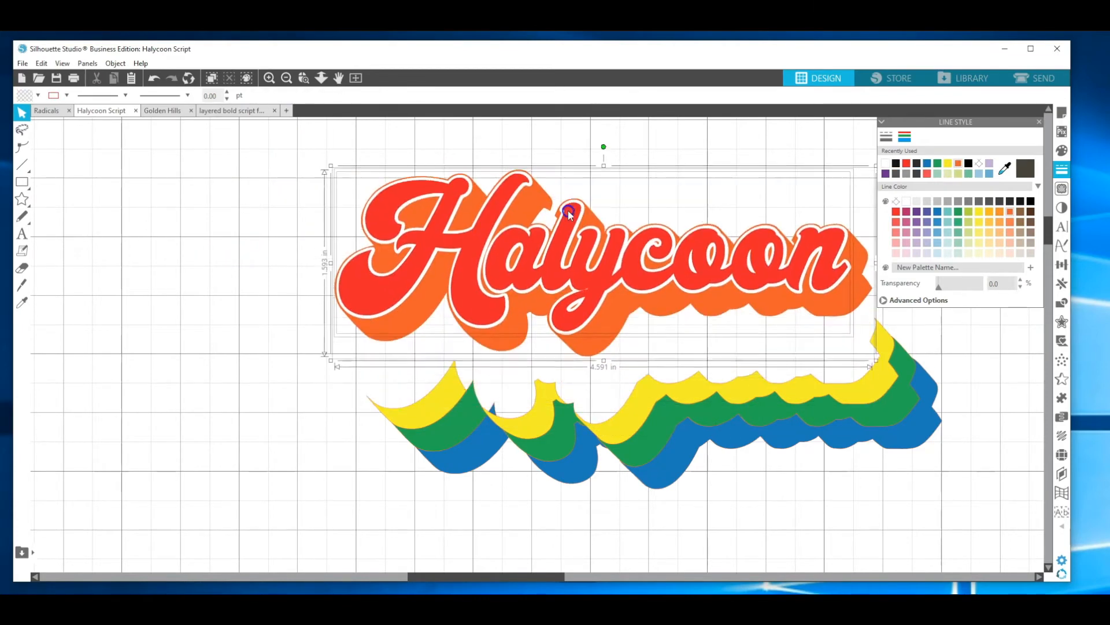
click(502, 409)
click(807, 434)
drag(590, 337, 594, 402)
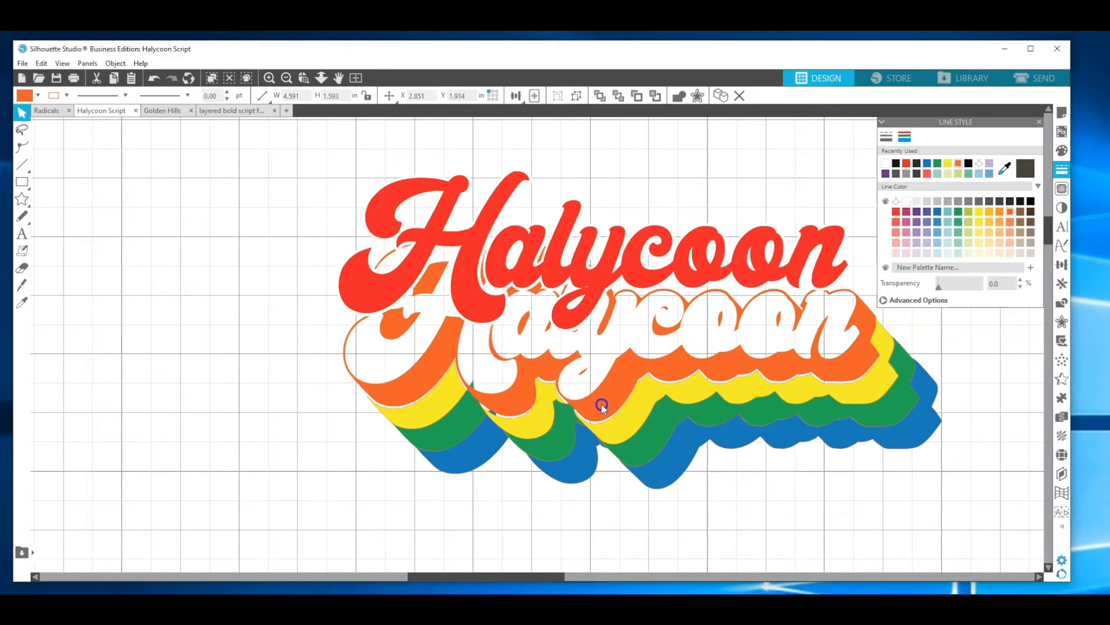
Duplicate the orange layer and move the copy up together with the red lettering and white outline, clear of the shadow layers.
right_click(600, 406)
click(634, 493)
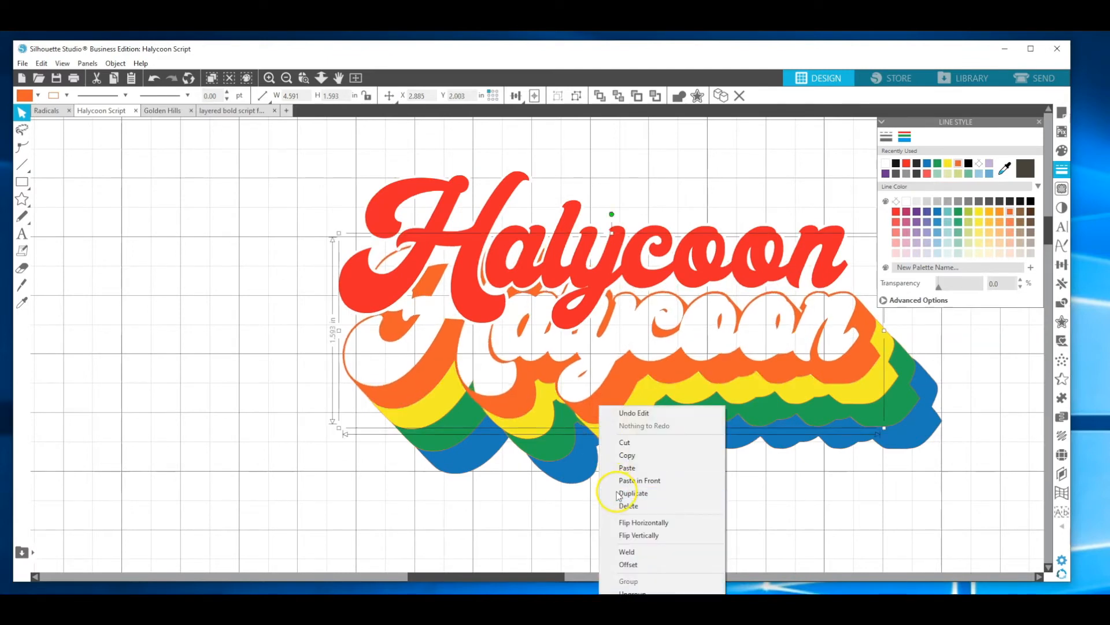
drag(619, 405, 589, 228)
drag(383, 205, 390, 99)
click(260, 321)
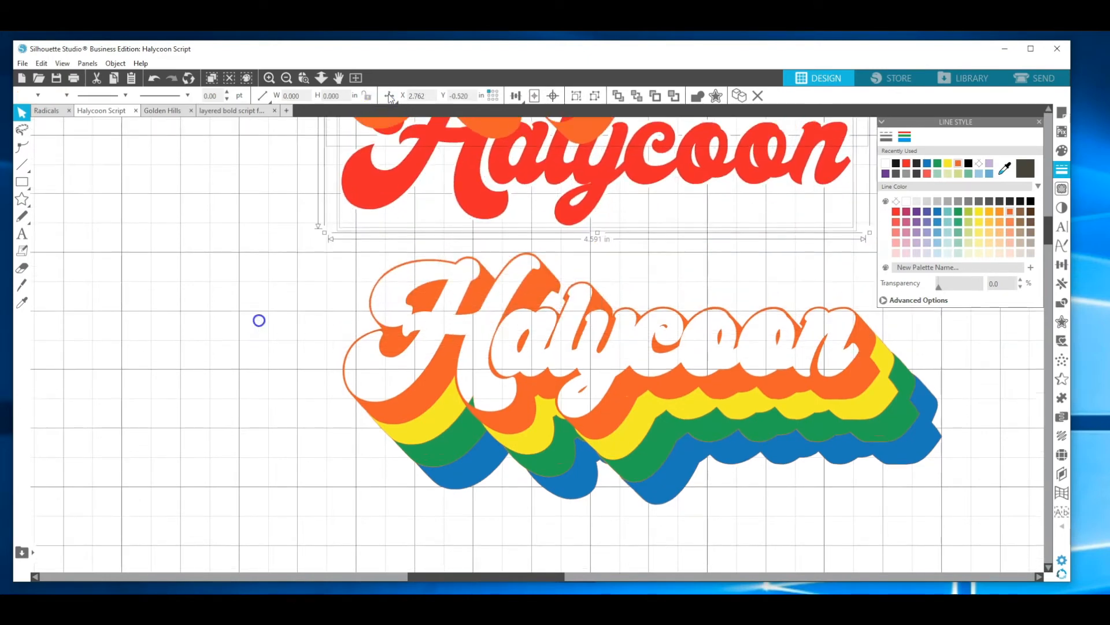
Subtract the orange layer from the green shadow pieces and move the small leftover green sliver away from the design.
click(448, 368)
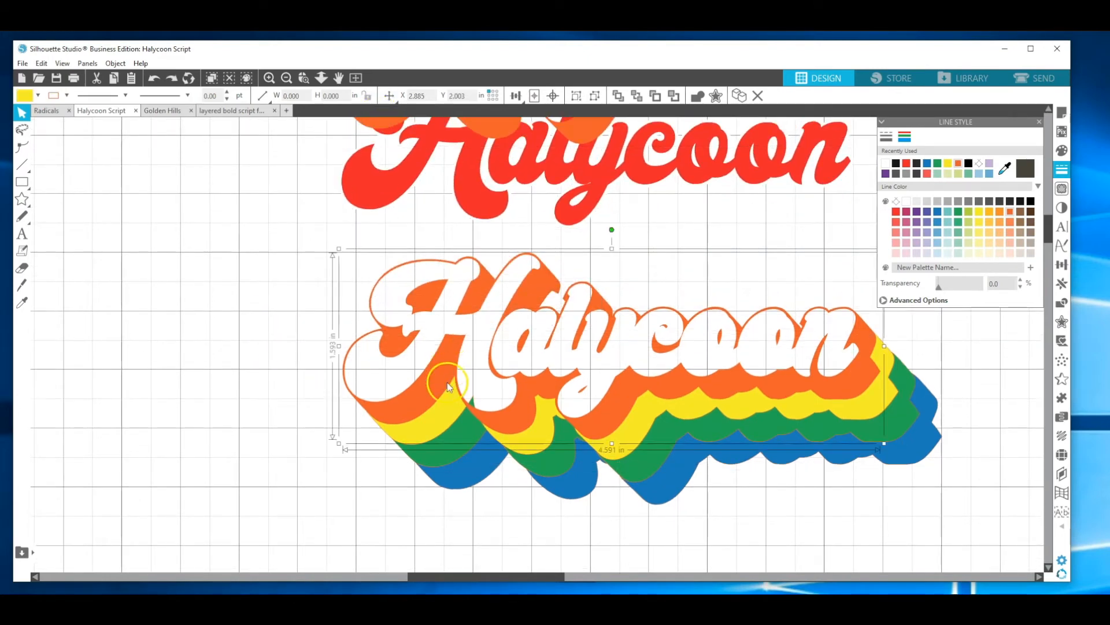
click(463, 432)
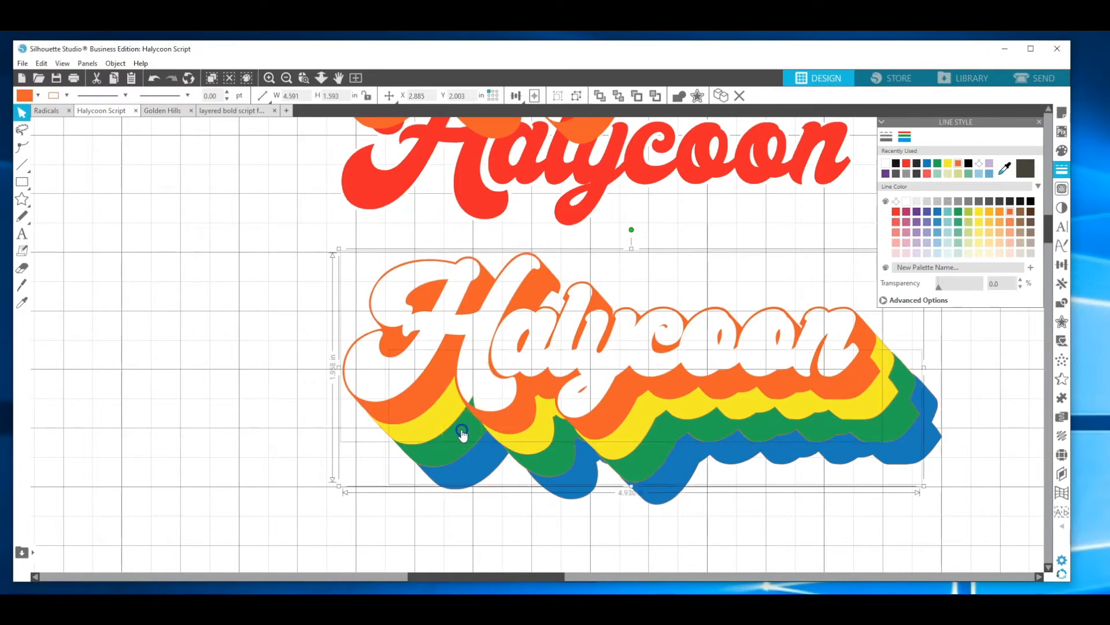
click(115, 63)
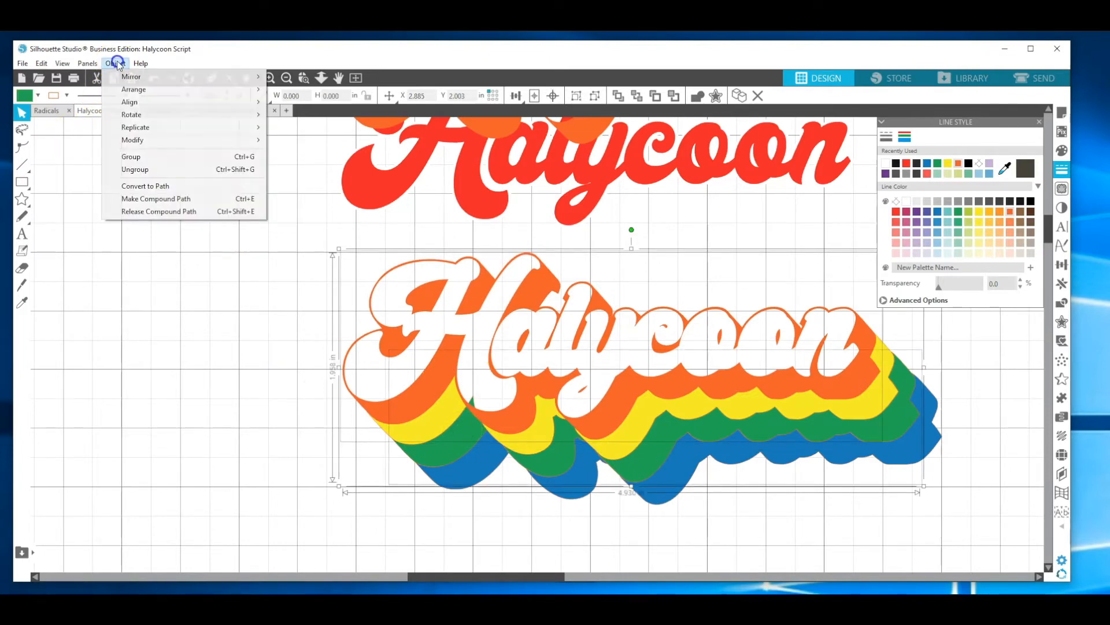
mouse_move(153, 140)
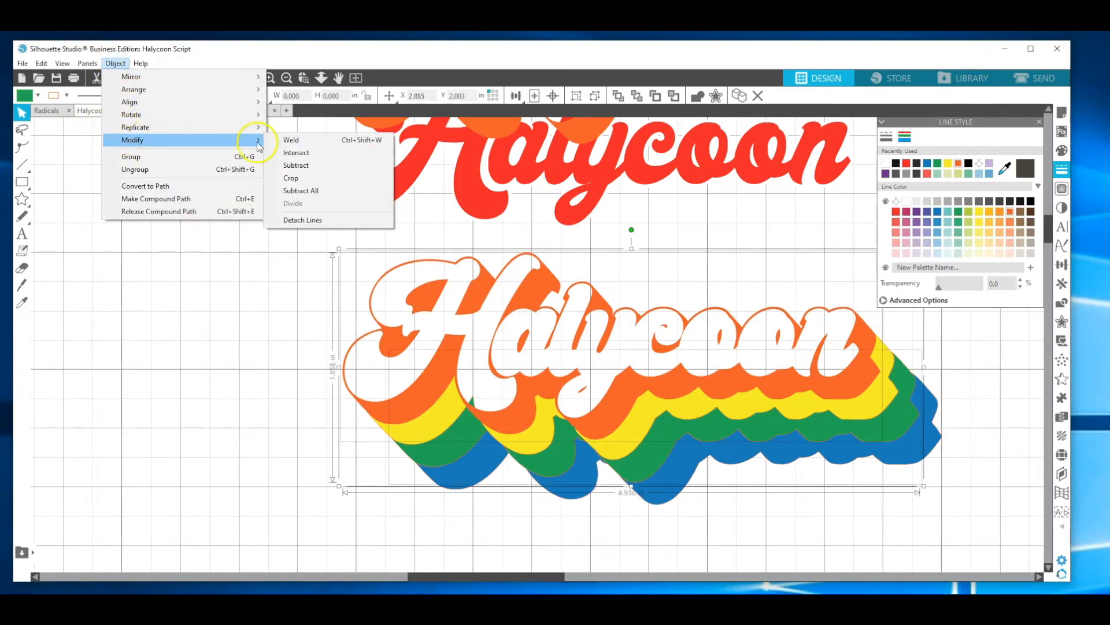
click(285, 166)
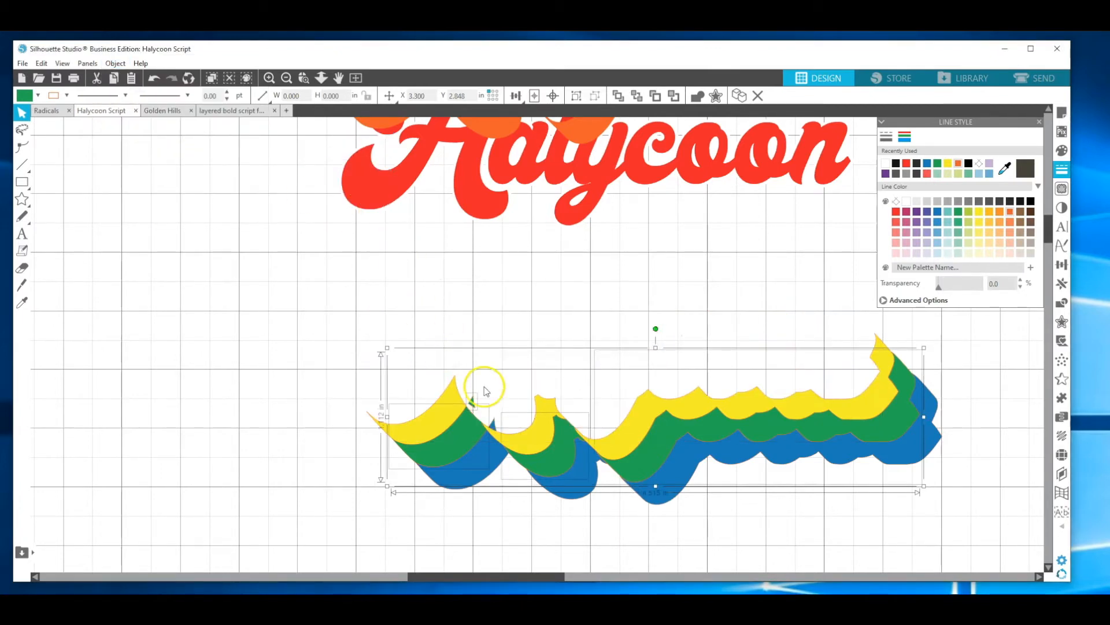
click(475, 371)
drag(474, 403, 142, 378)
Place a duplicate of the spare orange layer back over the shadow pieces and subtract it from the blue pieces.
click(491, 133)
right_click(491, 140)
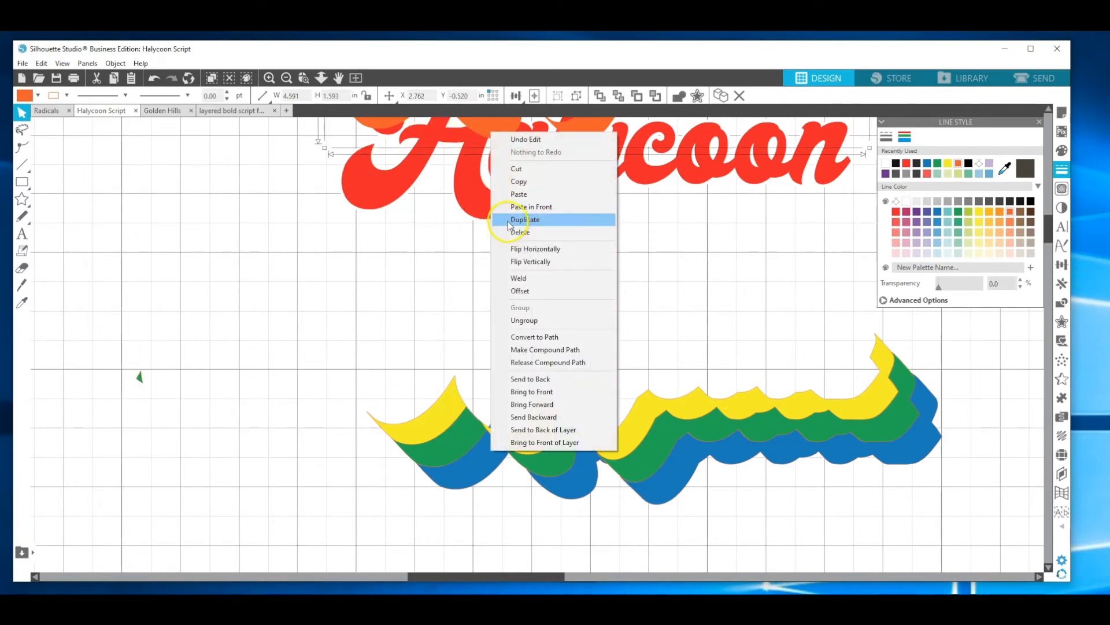
click(509, 218)
drag(516, 134, 521, 428)
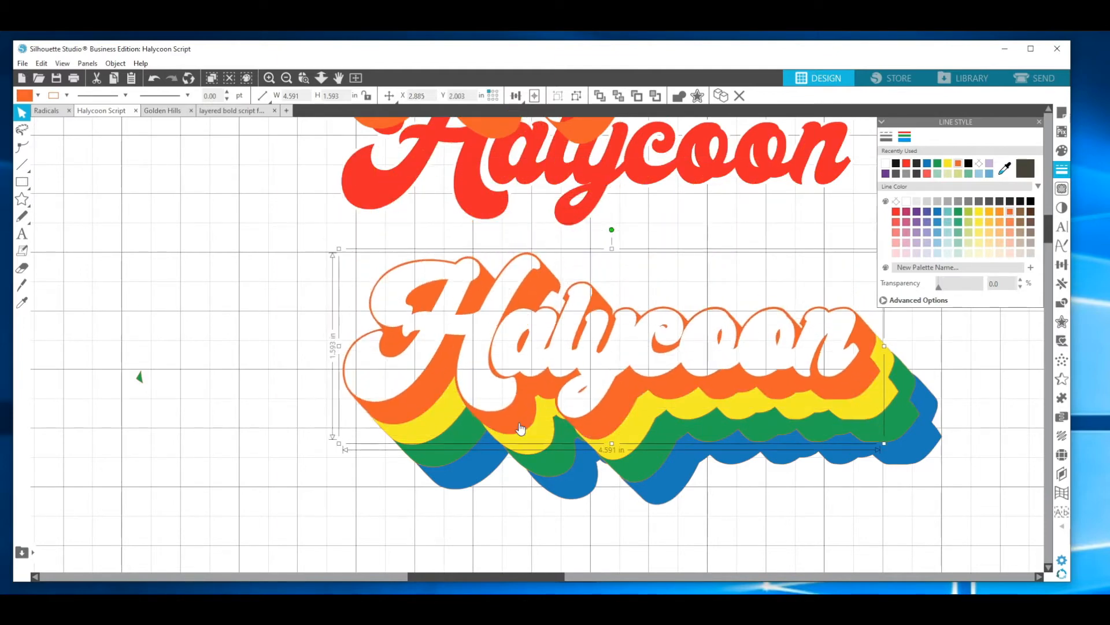
shift+click(494, 461)
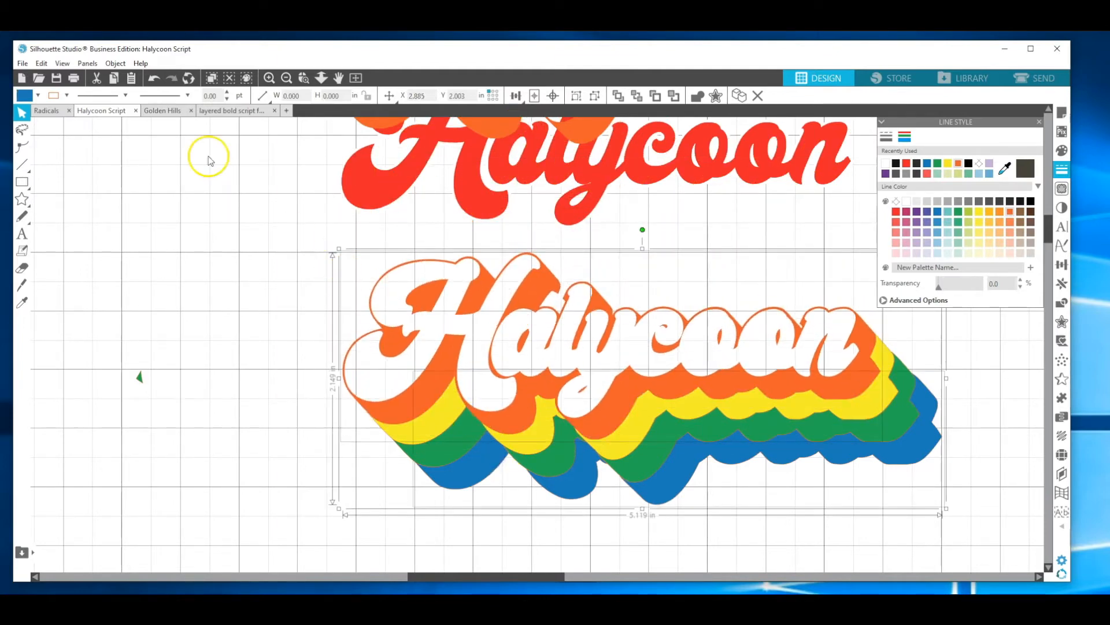
click(116, 63)
mouse_move(216, 141)
click(297, 166)
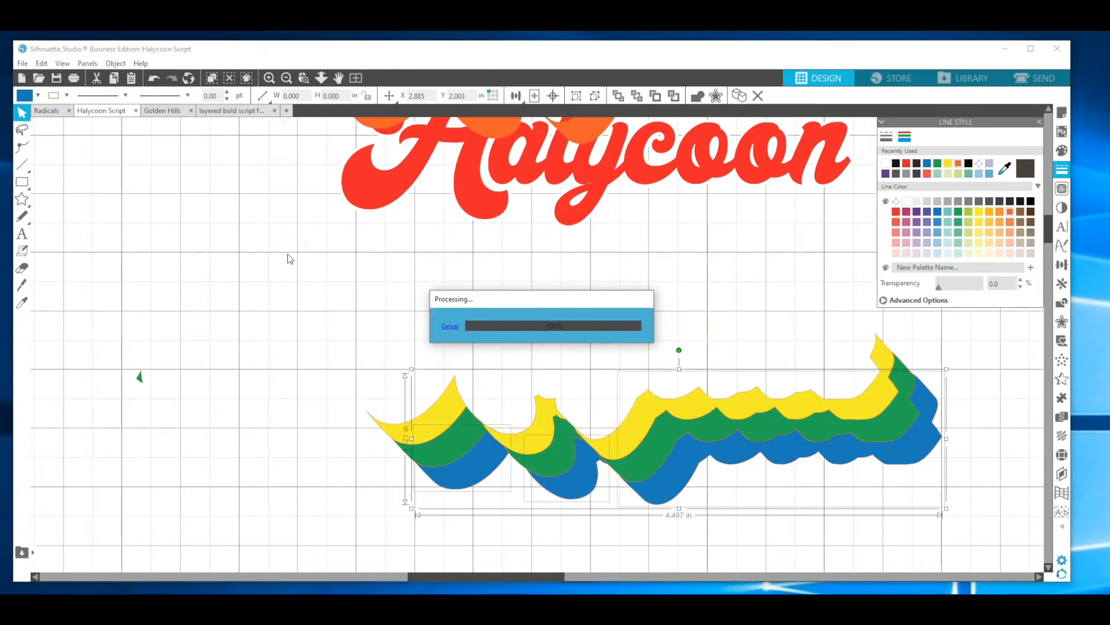
Place the spare orange layer above the yellow pieces and shift the yellow pieces up toward it, leaving narrow gaps between colors.
drag(499, 126, 509, 423)
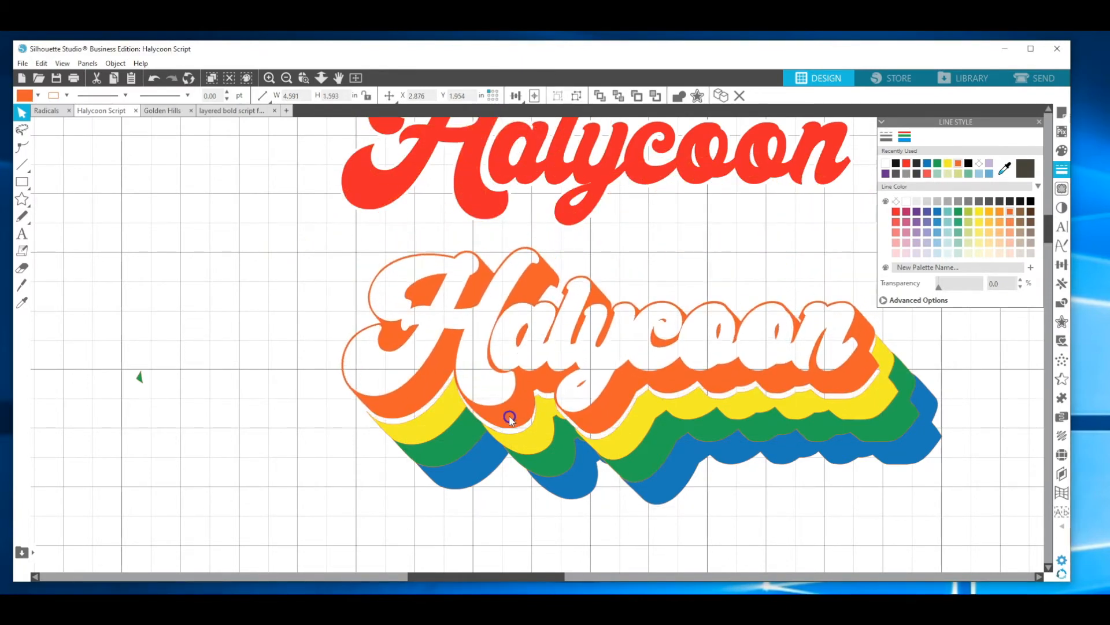
drag(510, 420, 509, 403)
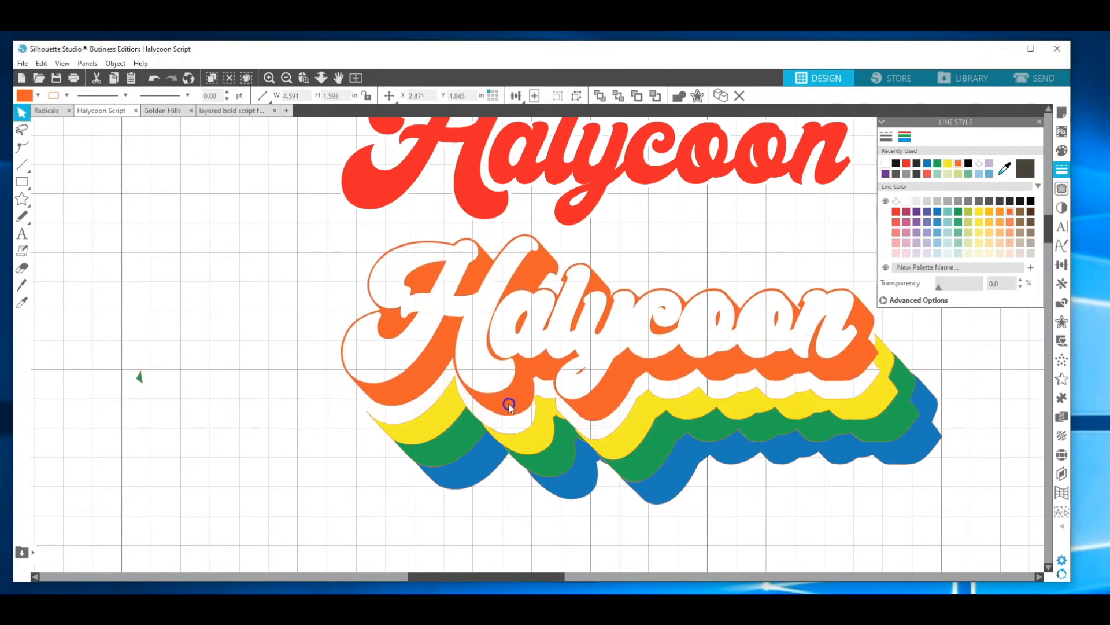
click(457, 417)
drag(453, 403, 454, 395)
Group the green shadow pieces, leaving out the loose sliver.
click(453, 437)
click(540, 460)
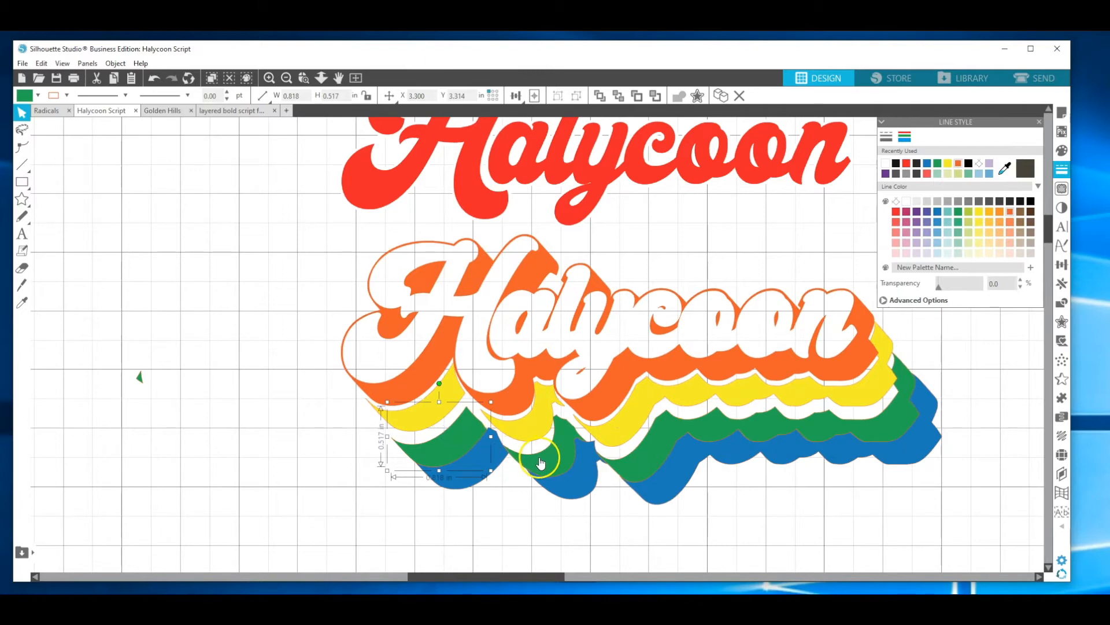
shift+click(637, 459)
right_click(638, 459)
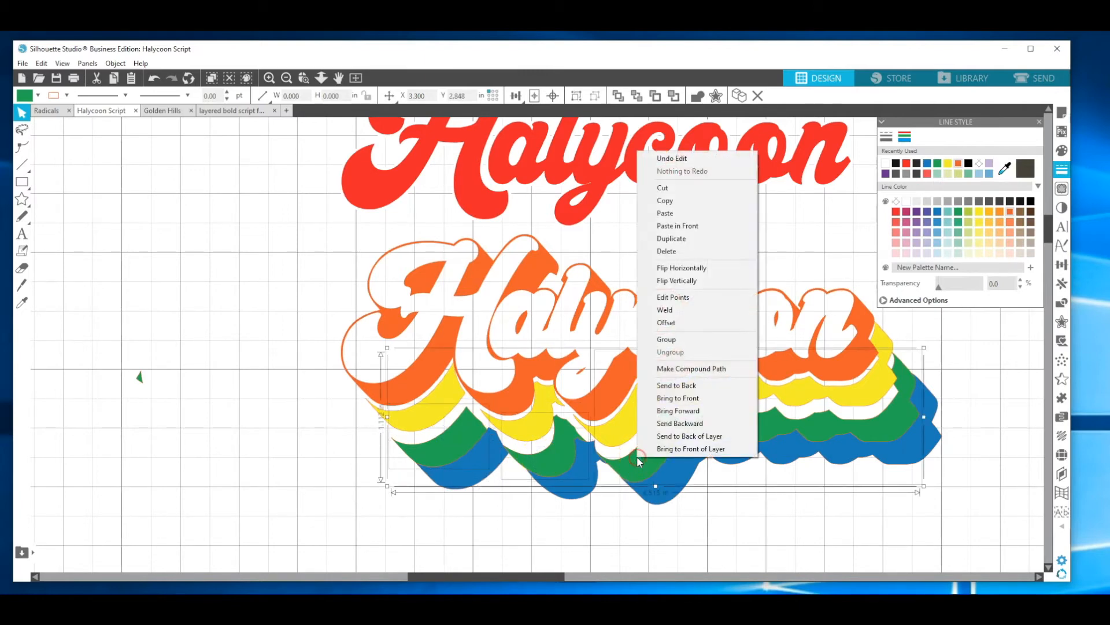
Group the green shadow pieces and the three blue shadow pieces separately, moving each layer up to close its white gap.
click(667, 341)
drag(664, 454, 661, 446)
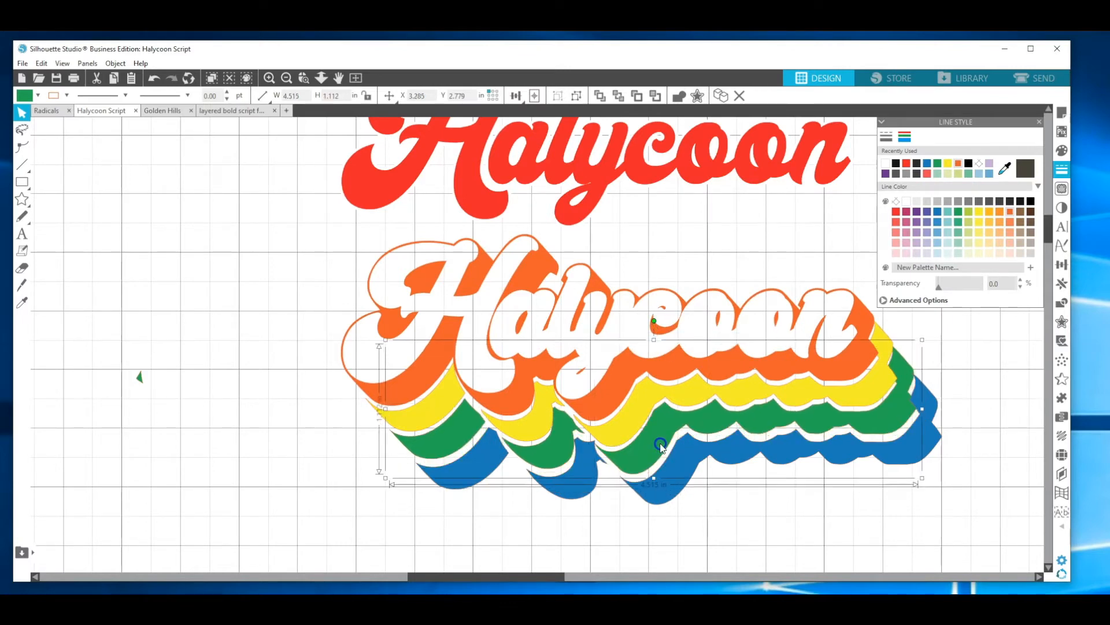
click(472, 471)
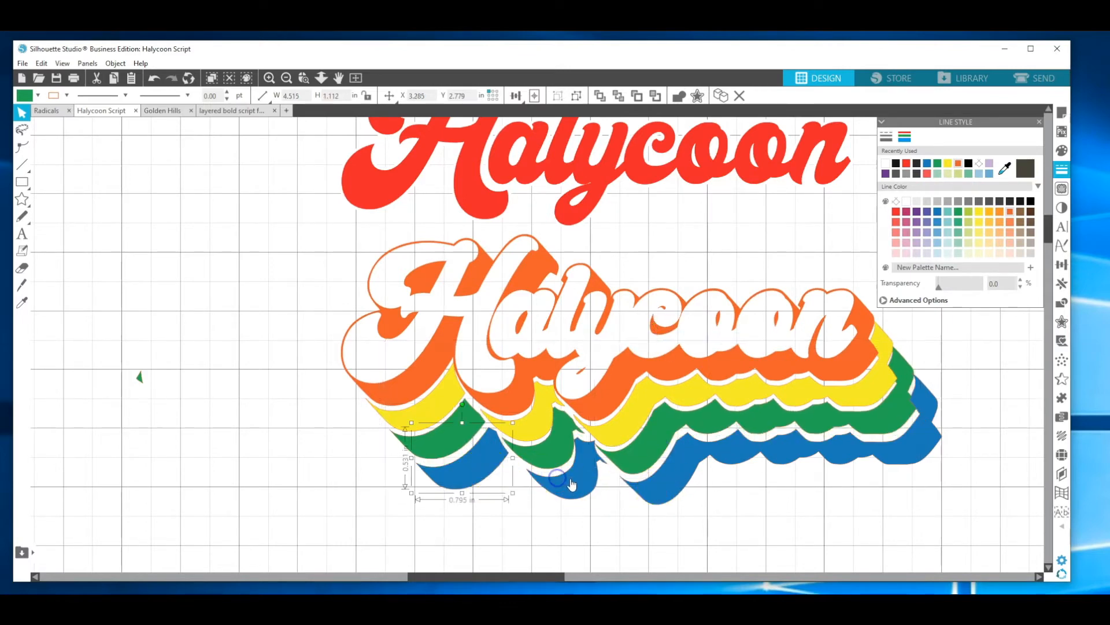
shift+click(573, 483)
shift+click(650, 491)
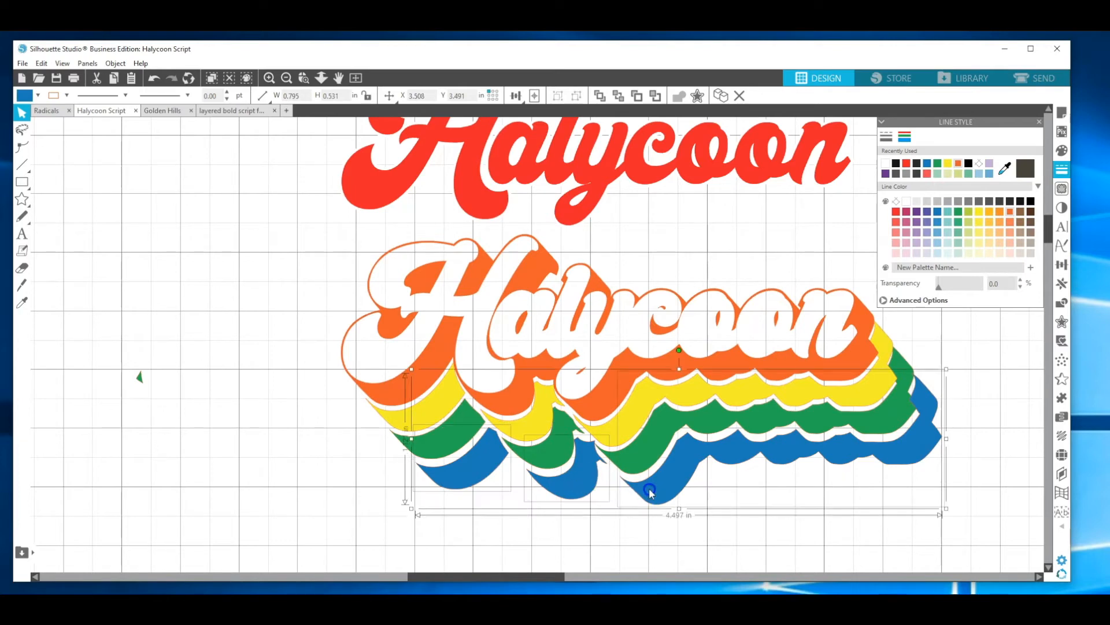
right_click(650, 492)
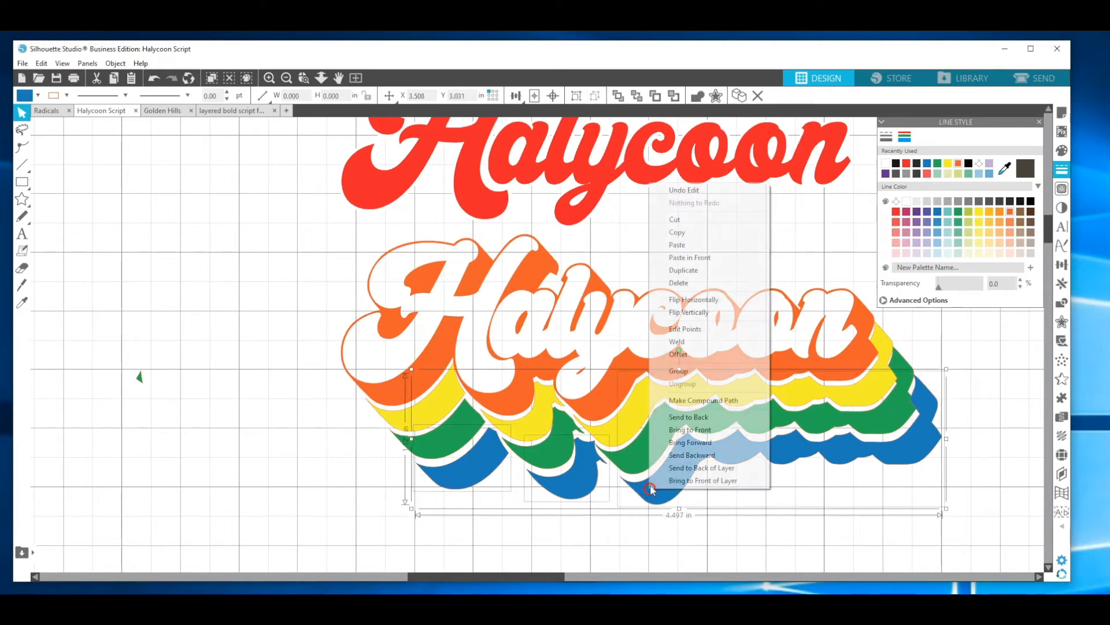
click(670, 372)
drag(673, 466, 672, 461)
Lower the yellow shadow layer against the green one, then duplicate it and place the copy over the lettering.
click(618, 433)
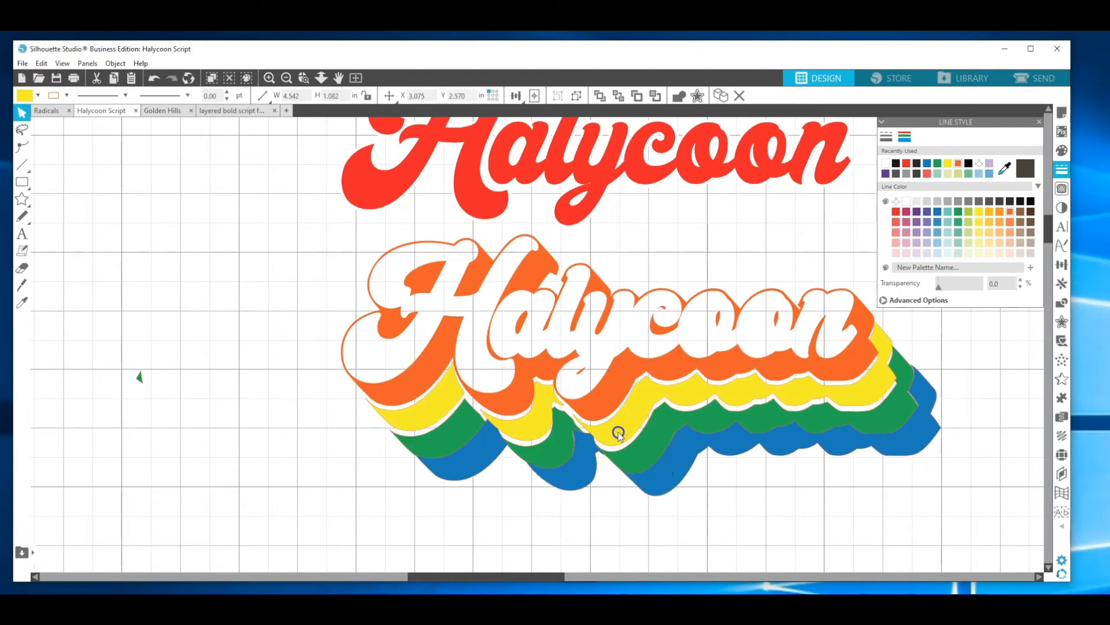
drag(618, 436, 618, 438)
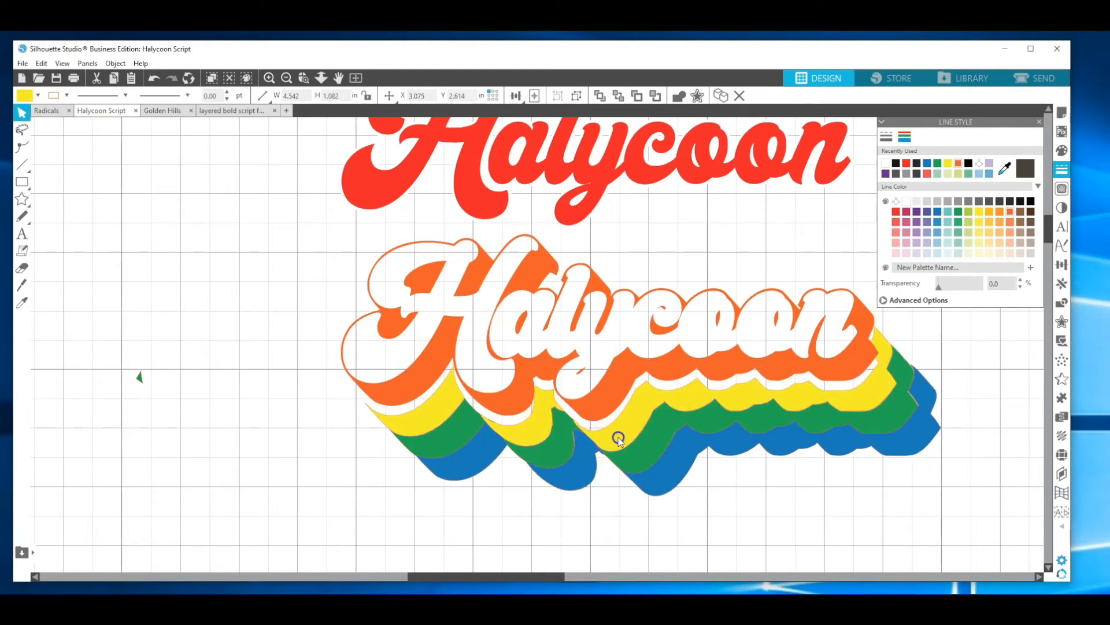
click(437, 408)
click(438, 408)
right_click(438, 404)
click(443, 491)
drag(418, 328, 415, 310)
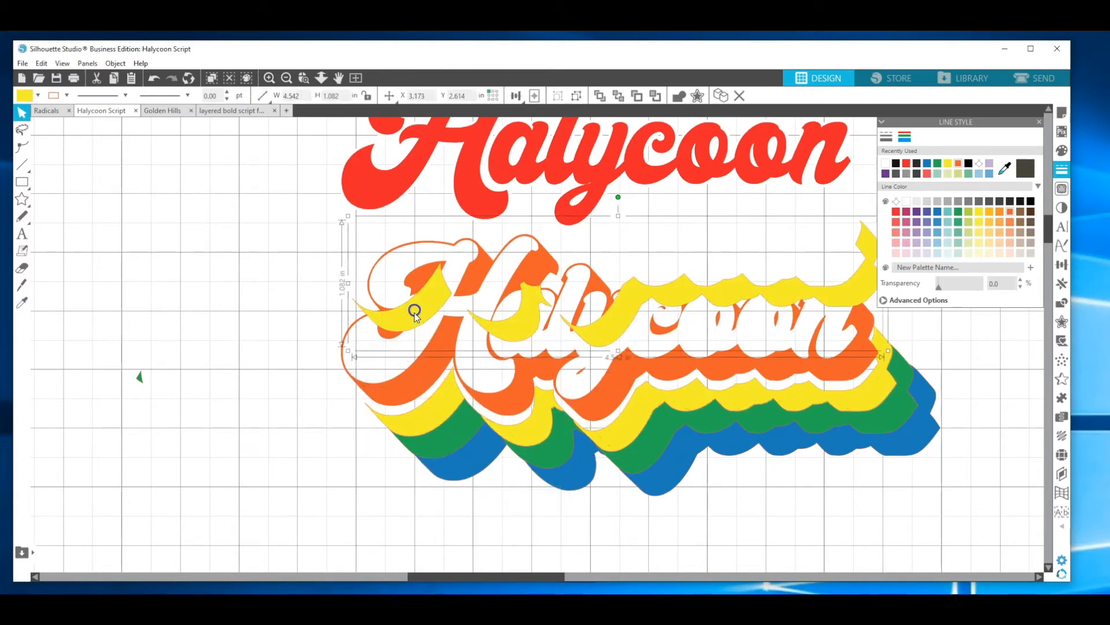
Subtract the original yellow layer from the blue layer, remove that yellow original and set the leftover sliver aside.
click(429, 408)
shift+click(463, 472)
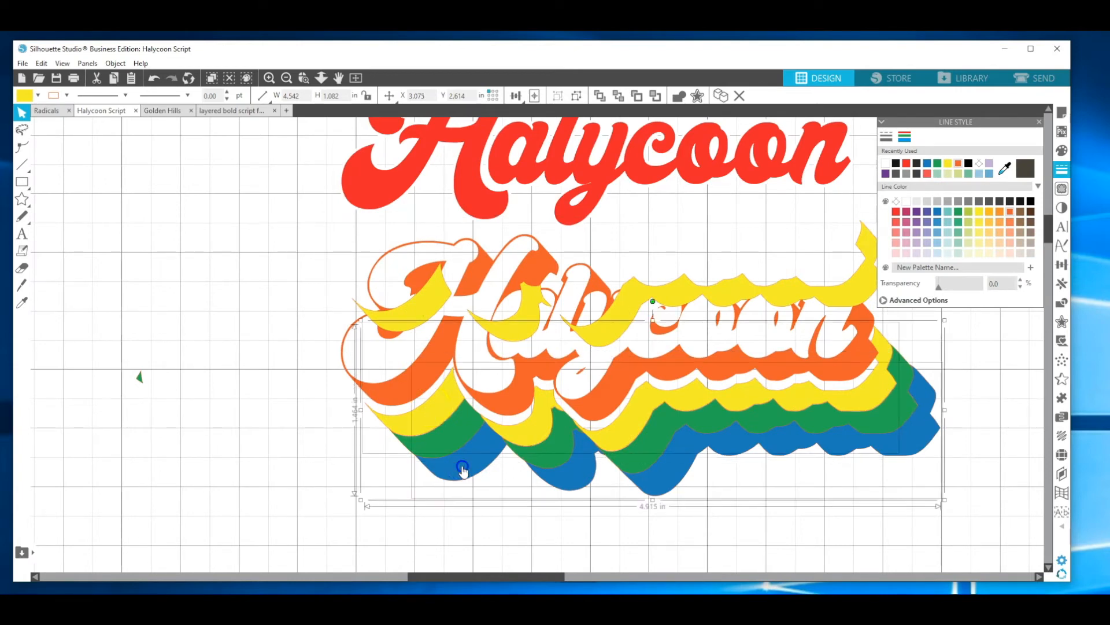
click(115, 64)
mouse_move(141, 140)
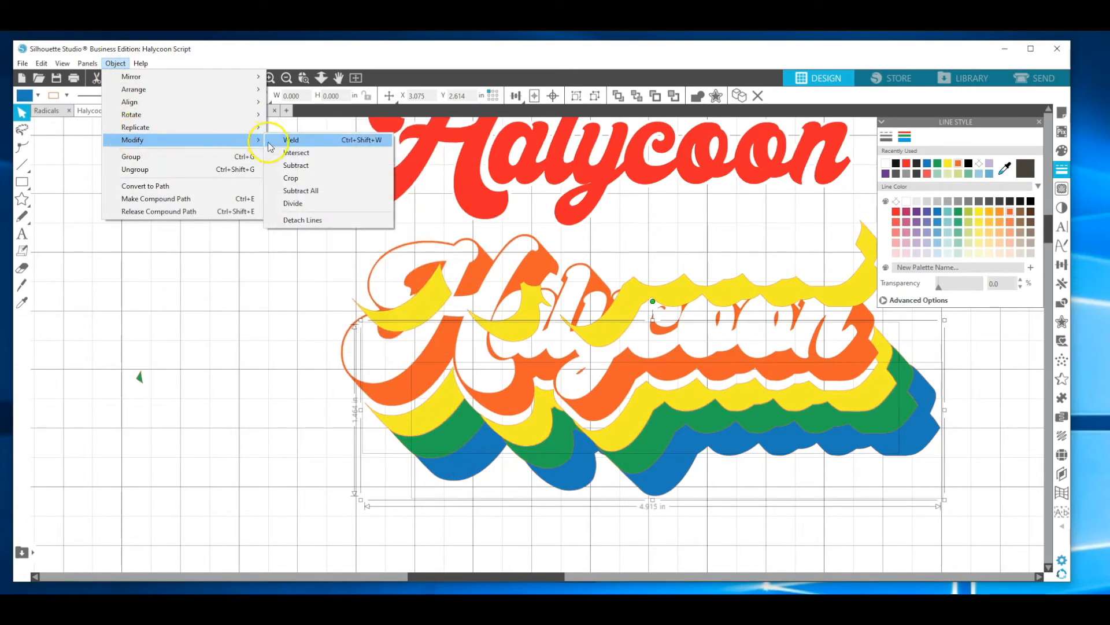
click(281, 166)
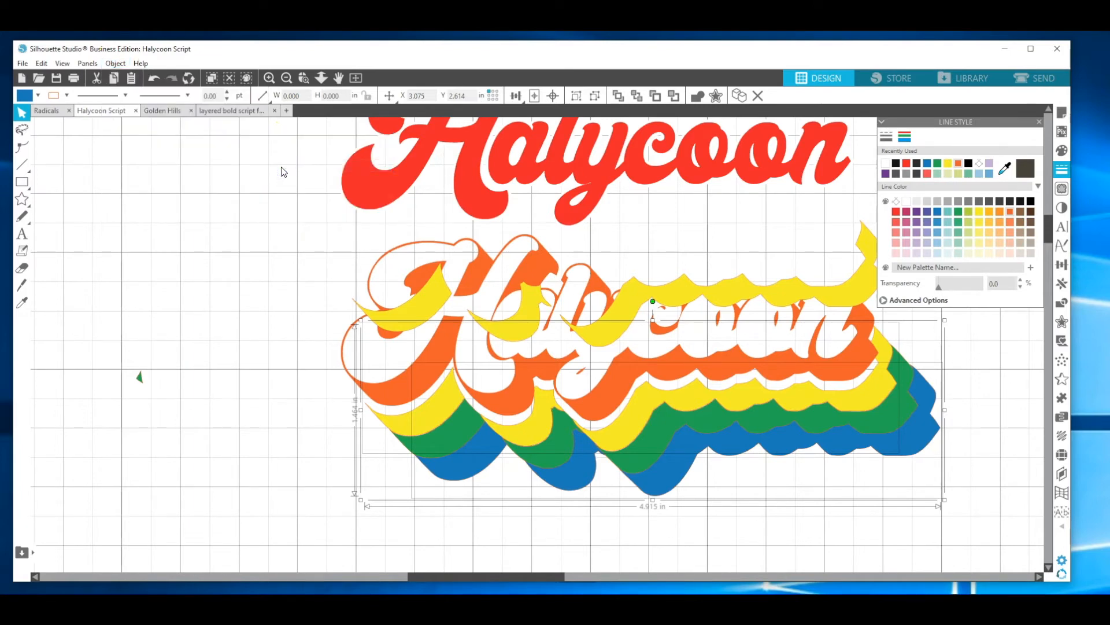
click(405, 416)
drag(490, 422, 159, 369)
Regroup the three blue pieces and reassemble the word with the yellow copy below the orange layer and the red lettering on top.
click(458, 448)
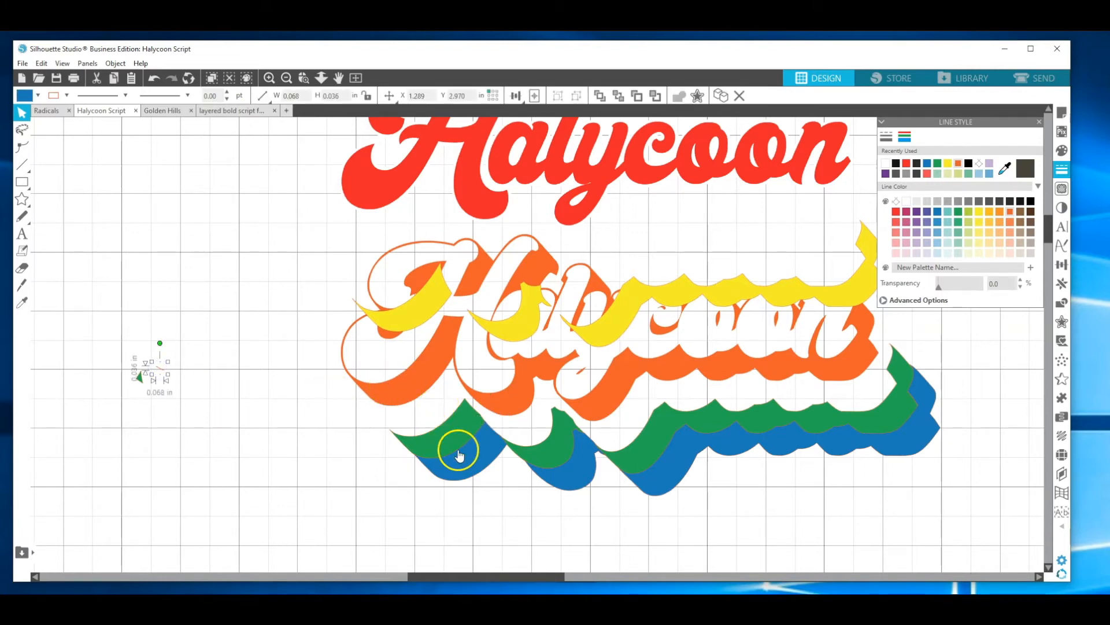
shift+click(569, 480)
shift+click(663, 477)
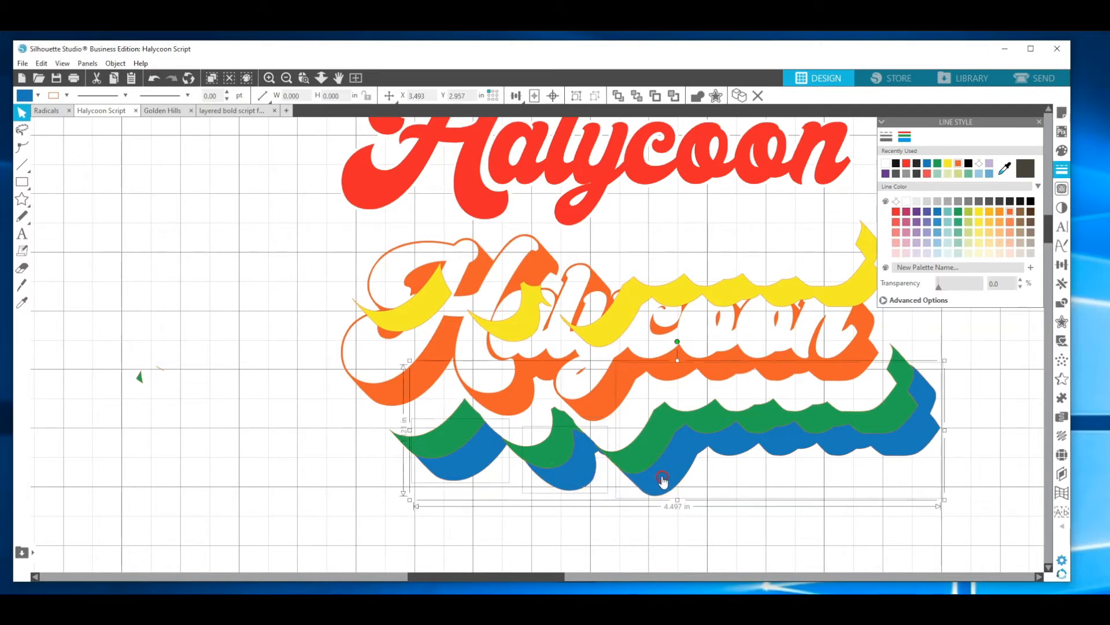
right_click(663, 475)
drag(369, 292, 384, 386)
click(138, 215)
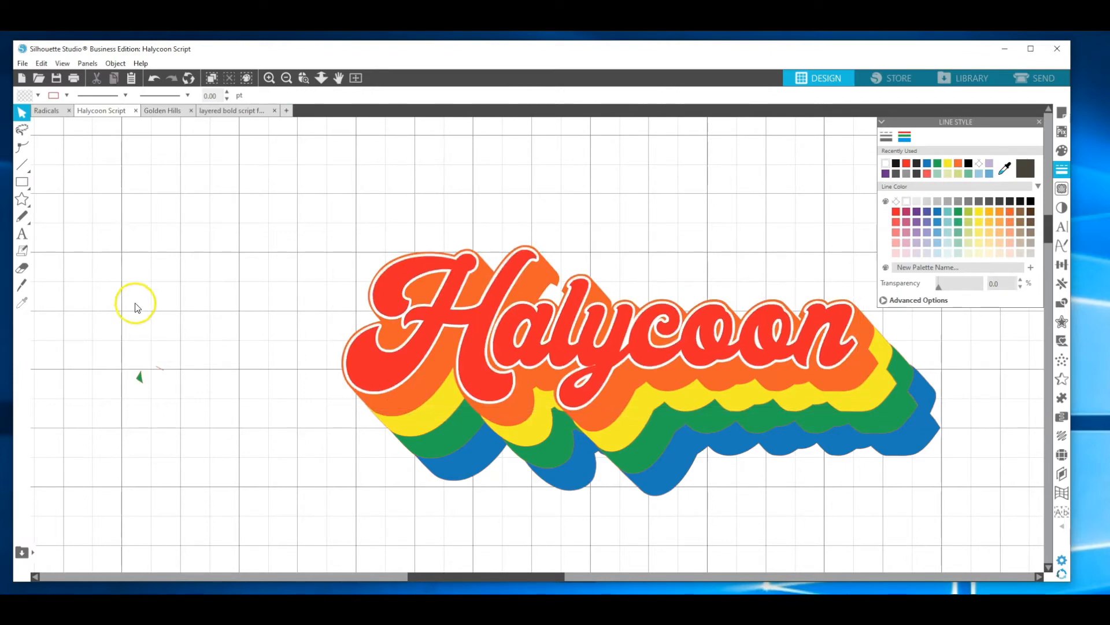
Spread the red, orange, white, yellow, green and blue layers of Halycoon apart across the page.
click(286, 78)
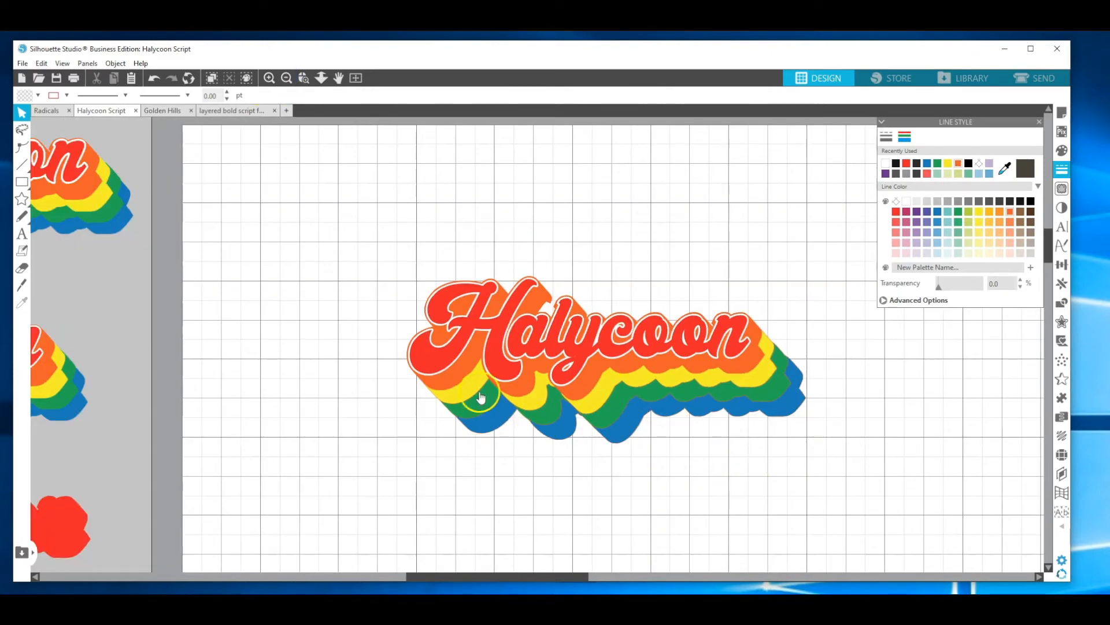
drag(421, 361, 328, 230)
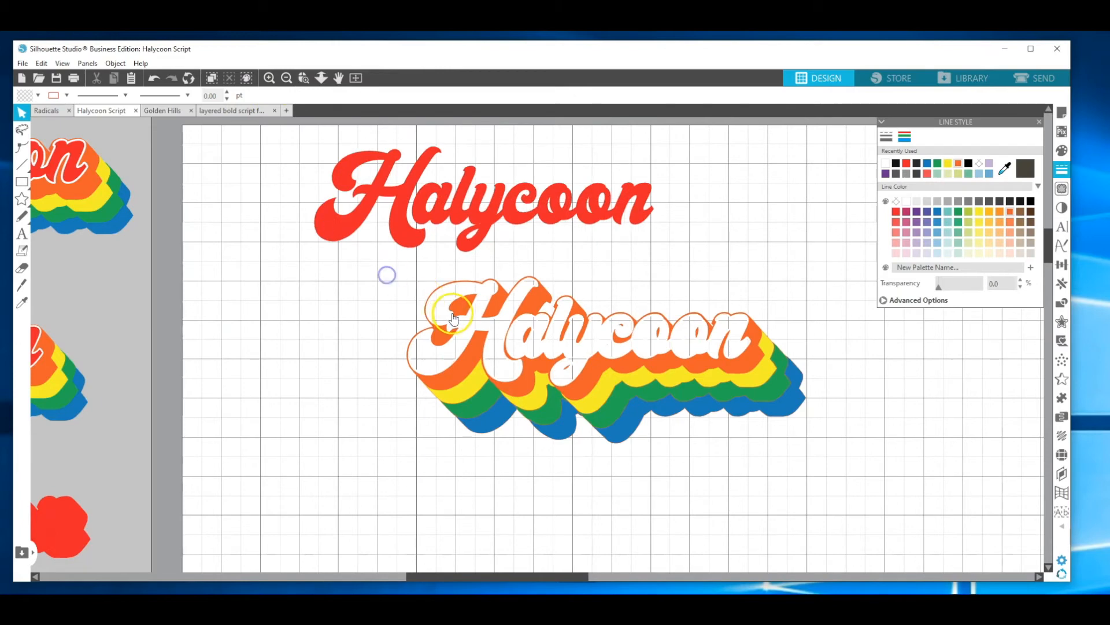
drag(461, 312, 296, 447)
click(458, 340)
drag(508, 315, 369, 300)
drag(471, 384, 559, 363)
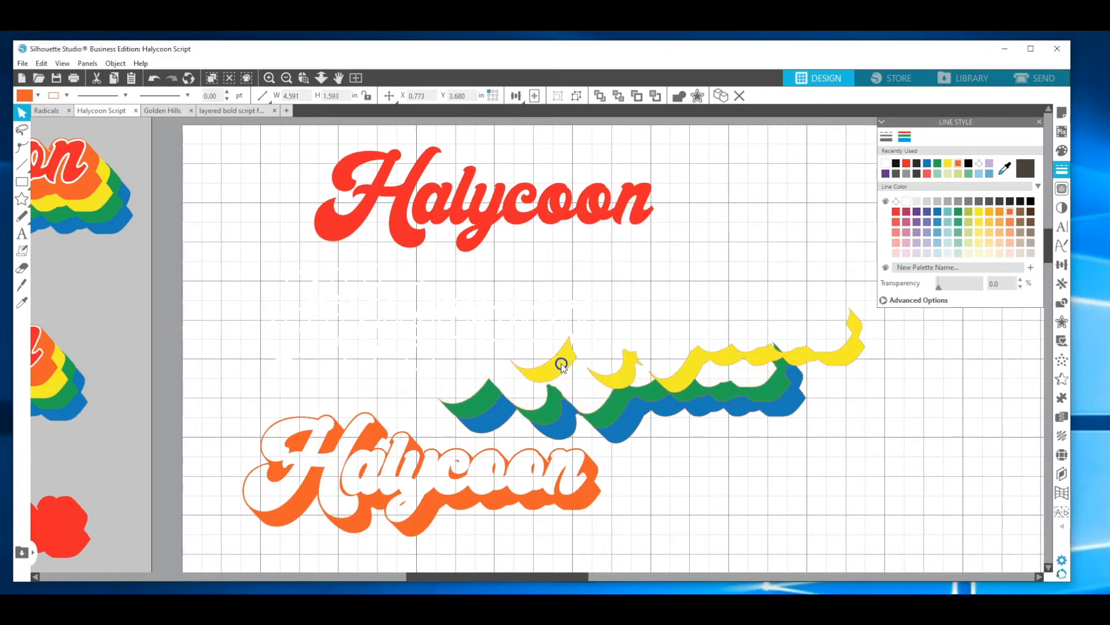
drag(610, 311, 614, 305)
drag(550, 389, 850, 426)
drag(775, 363, 827, 369)
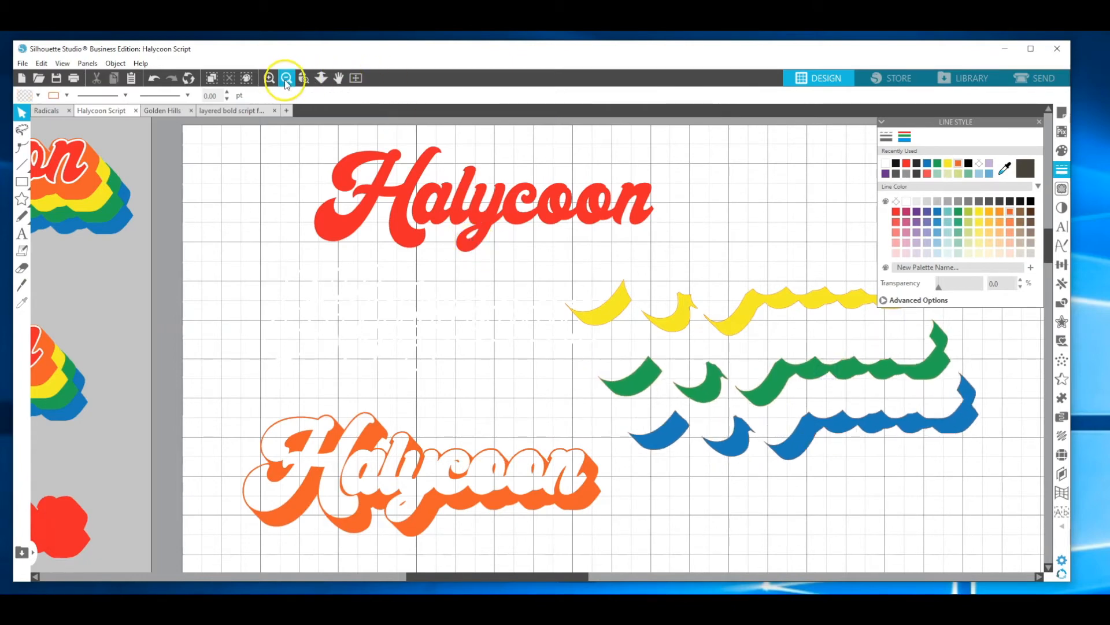
click(286, 78)
click(285, 79)
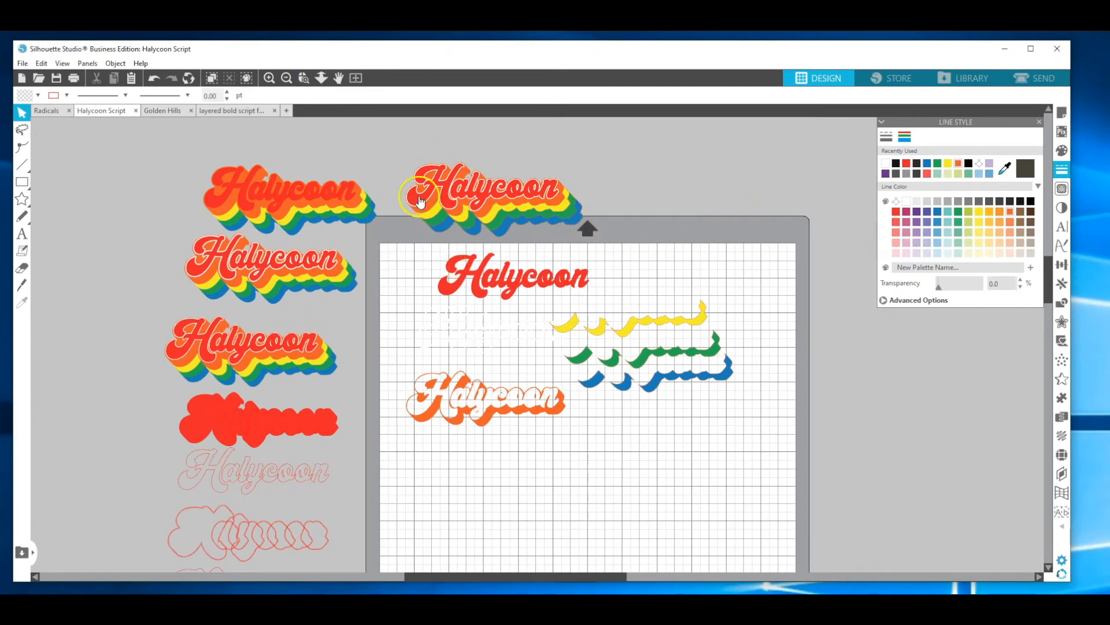
Switch to the Golden Hills document and add the text "Golden" in the upper part of the page.
click(157, 112)
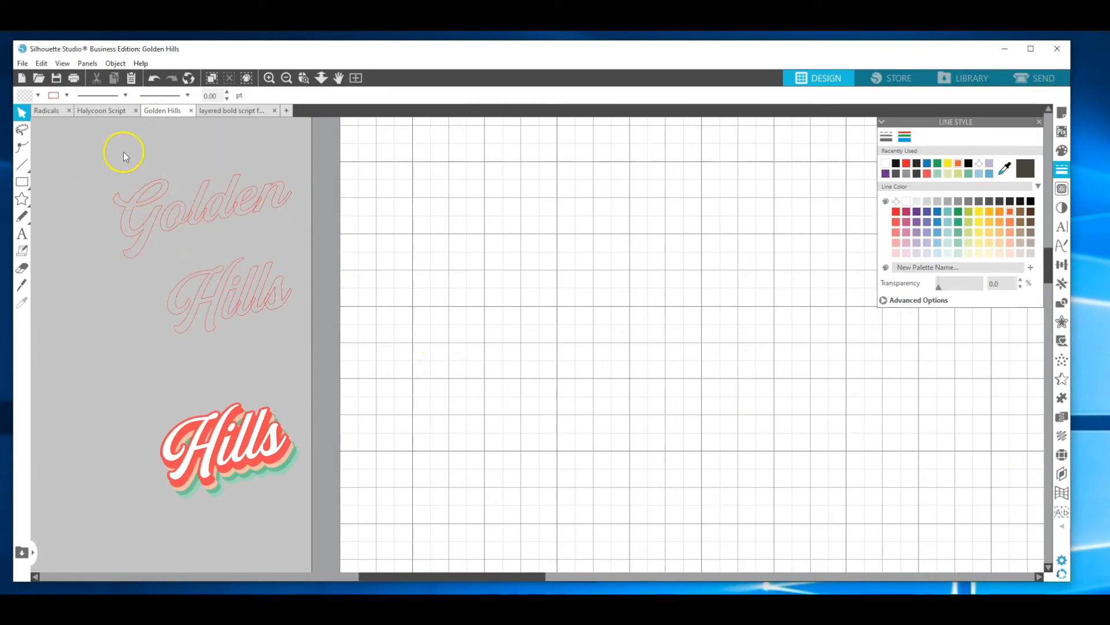
click(22, 234)
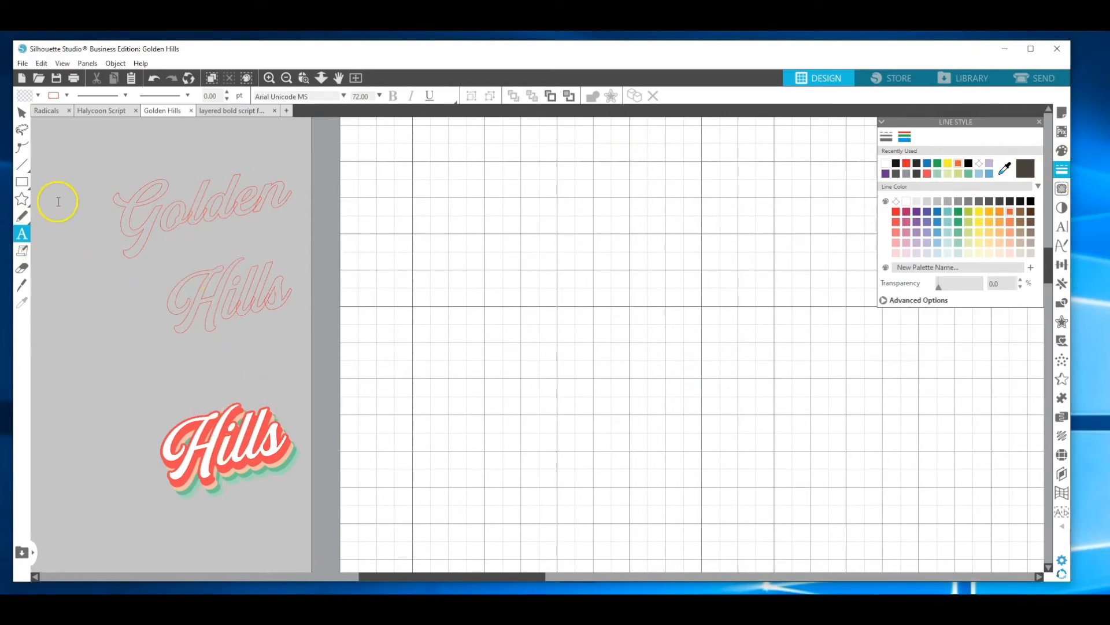
click(356, 235)
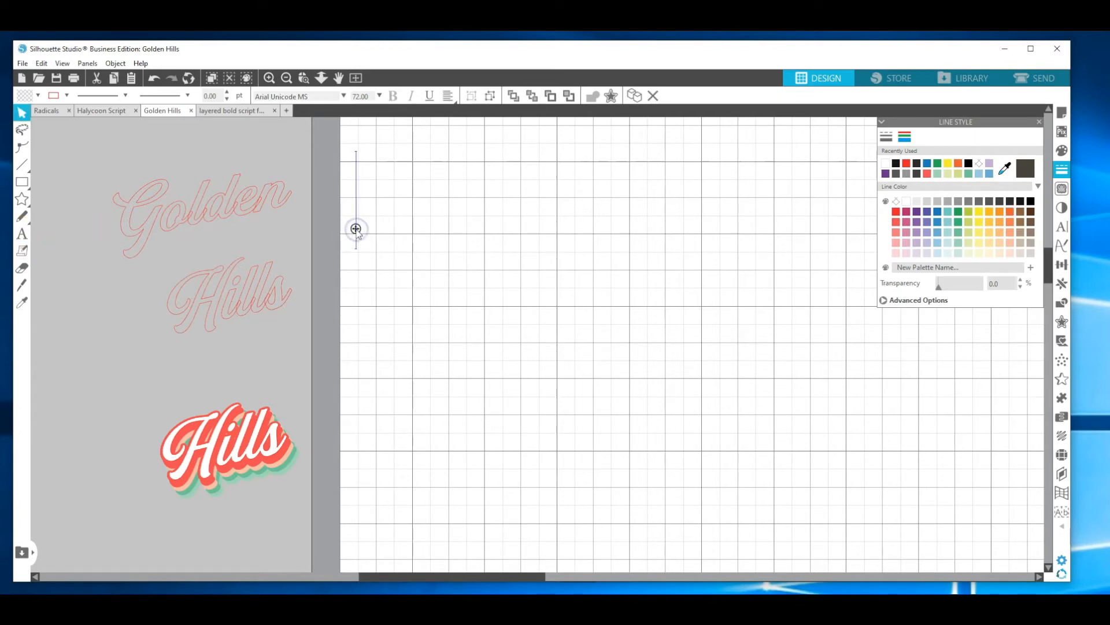
text(Golden)
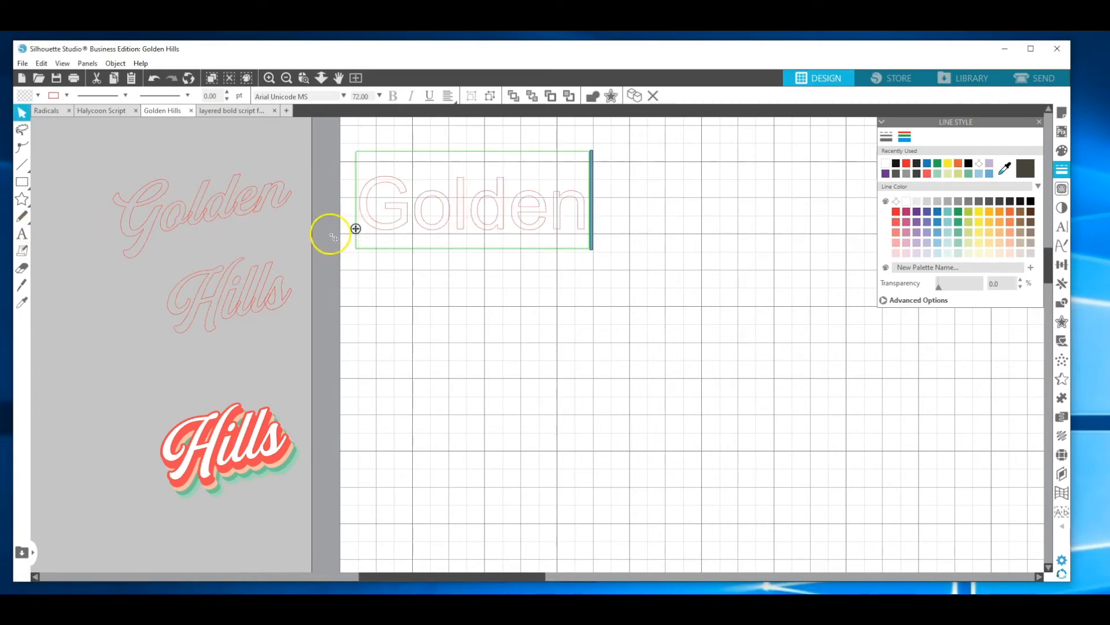
Add the text "Hills" beneath "Golden" and shift the words slightly right to roughly line up their starts.
click(22, 233)
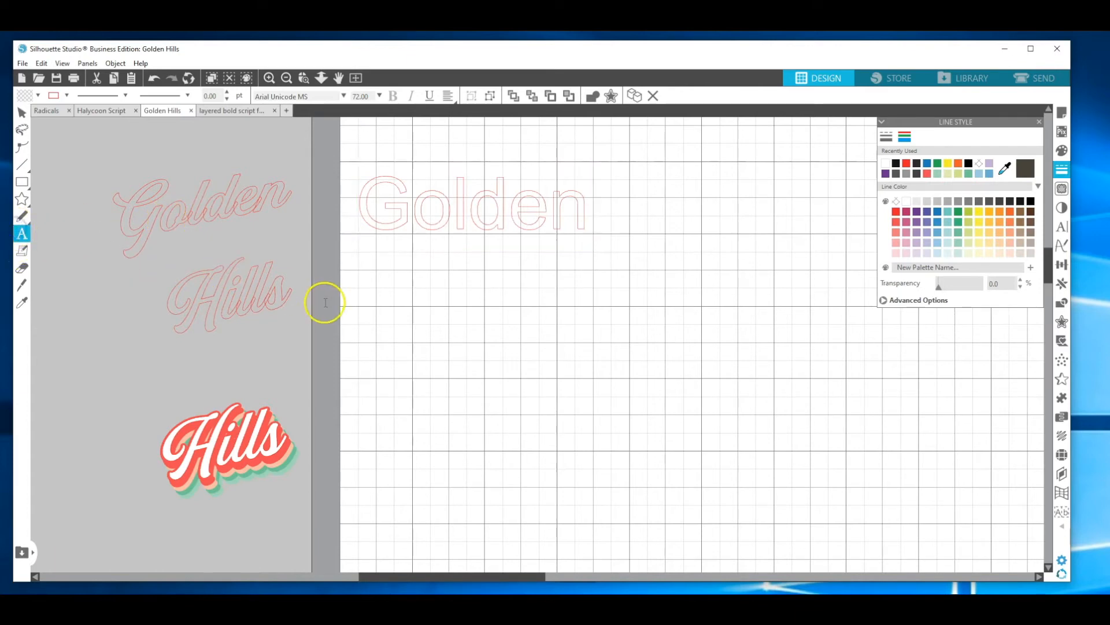
click(400, 323)
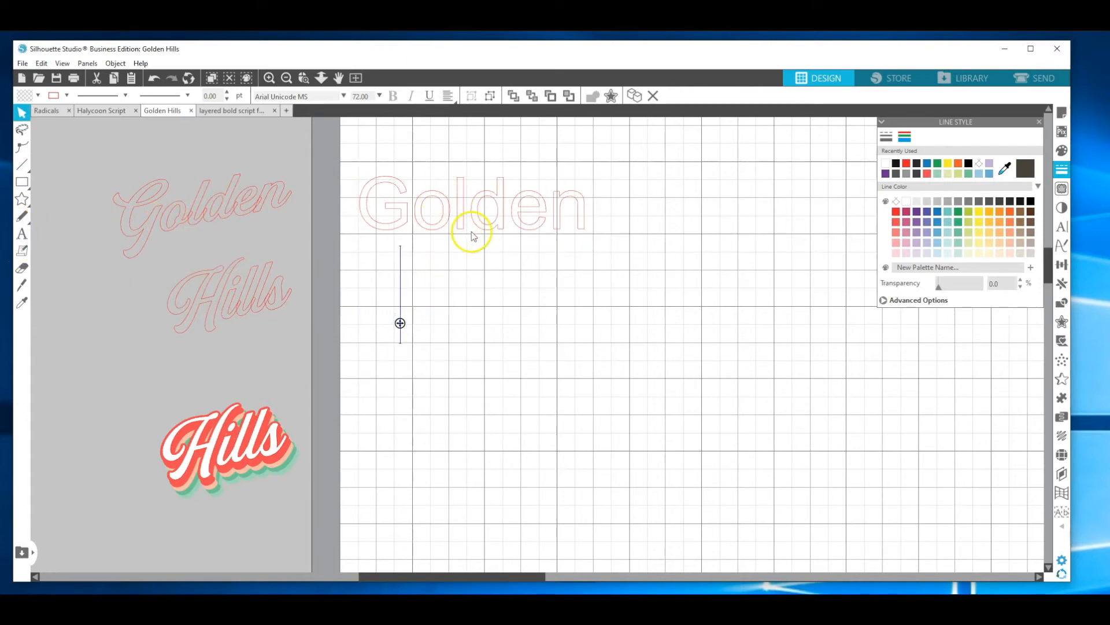
text(Hills)
click(440, 337)
click(439, 365)
drag(455, 302, 463, 308)
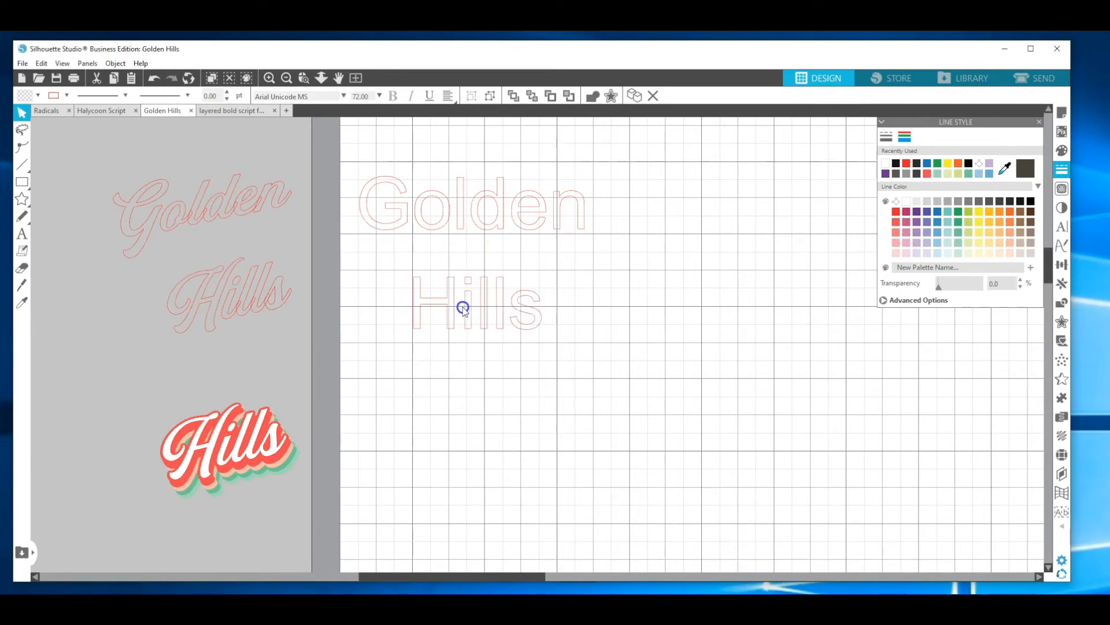
drag(459, 236, 506, 232)
click(508, 241)
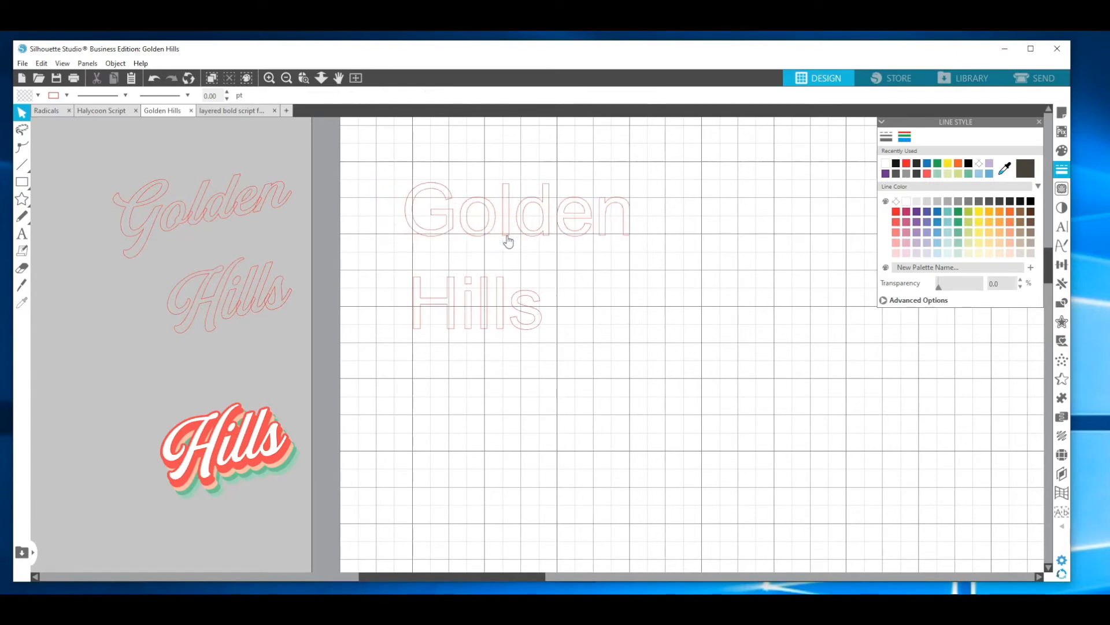
Keep the page grid shown and enable Snap to Grid and Snap to Guides in the page's grid settings.
click(1064, 114)
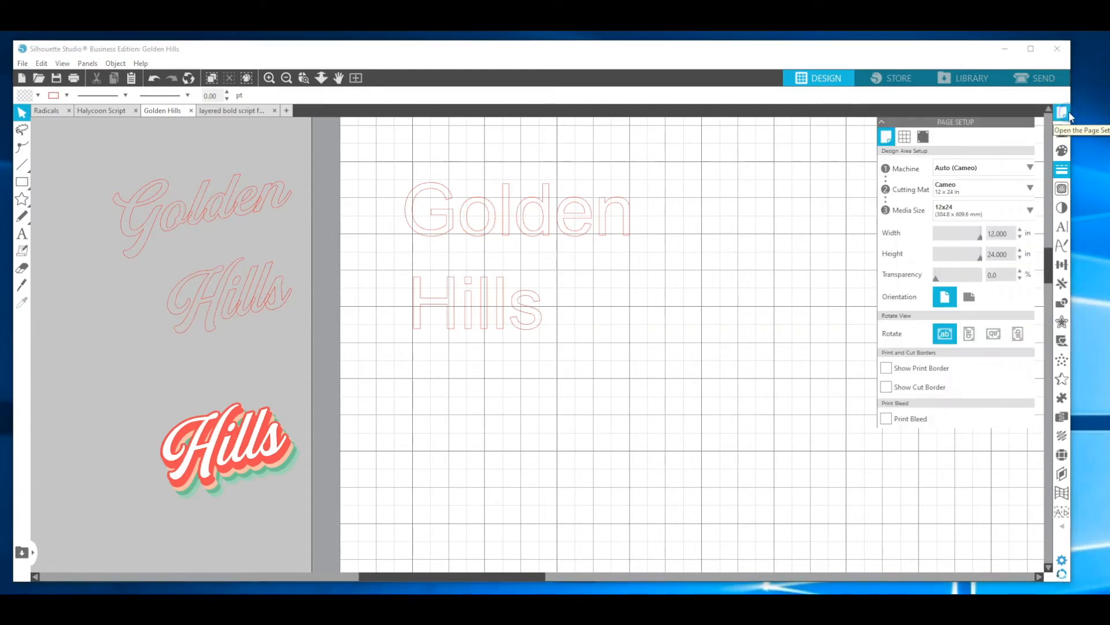
click(911, 139)
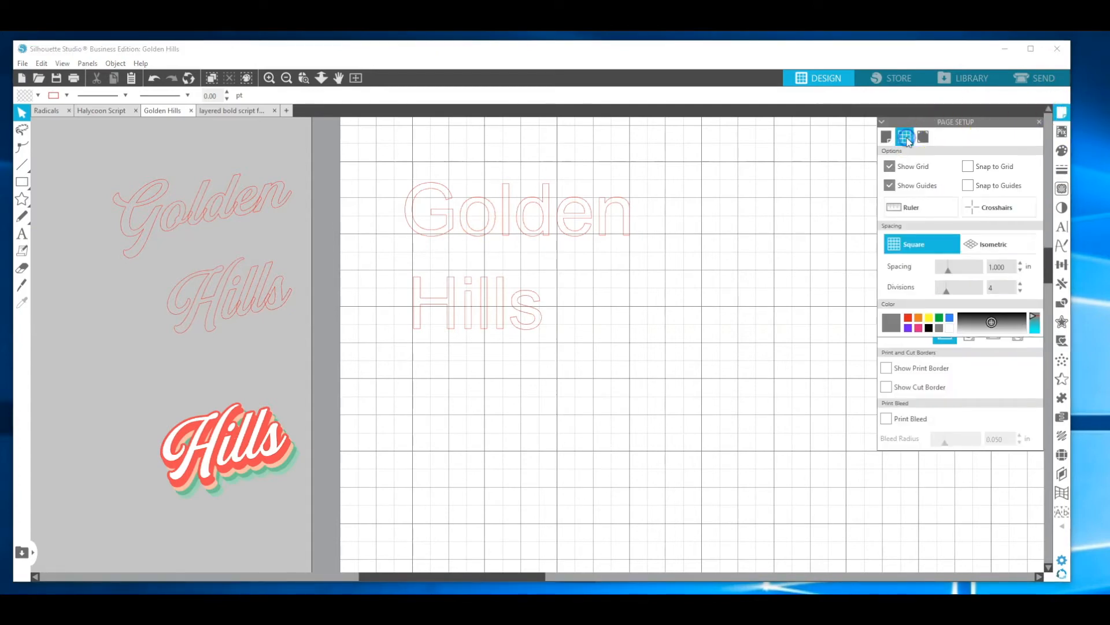
click(890, 167)
click(889, 168)
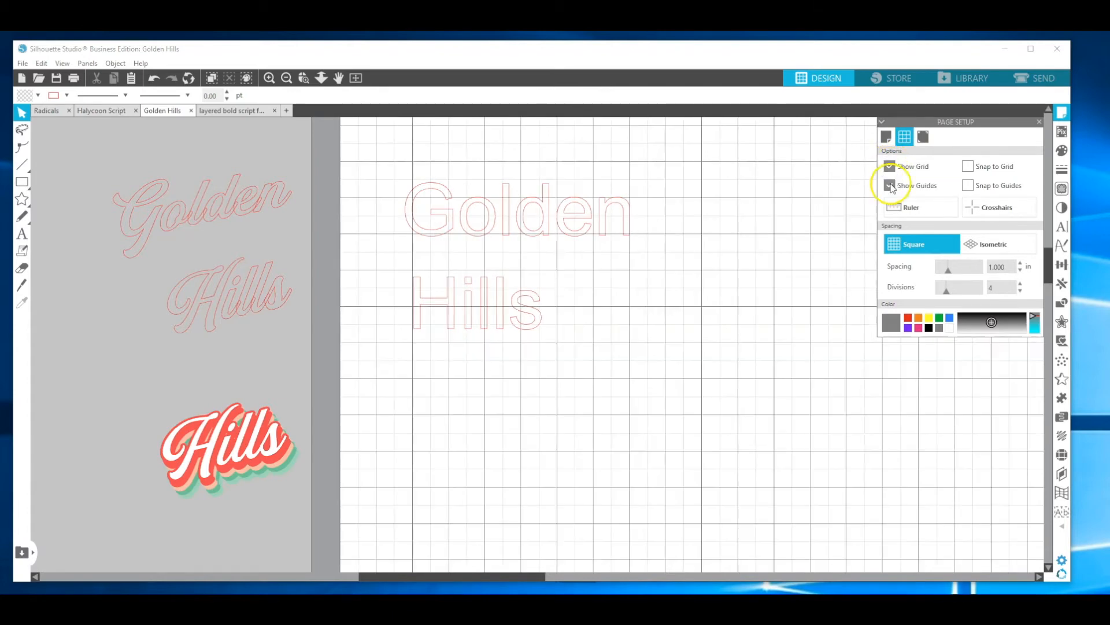
click(965, 166)
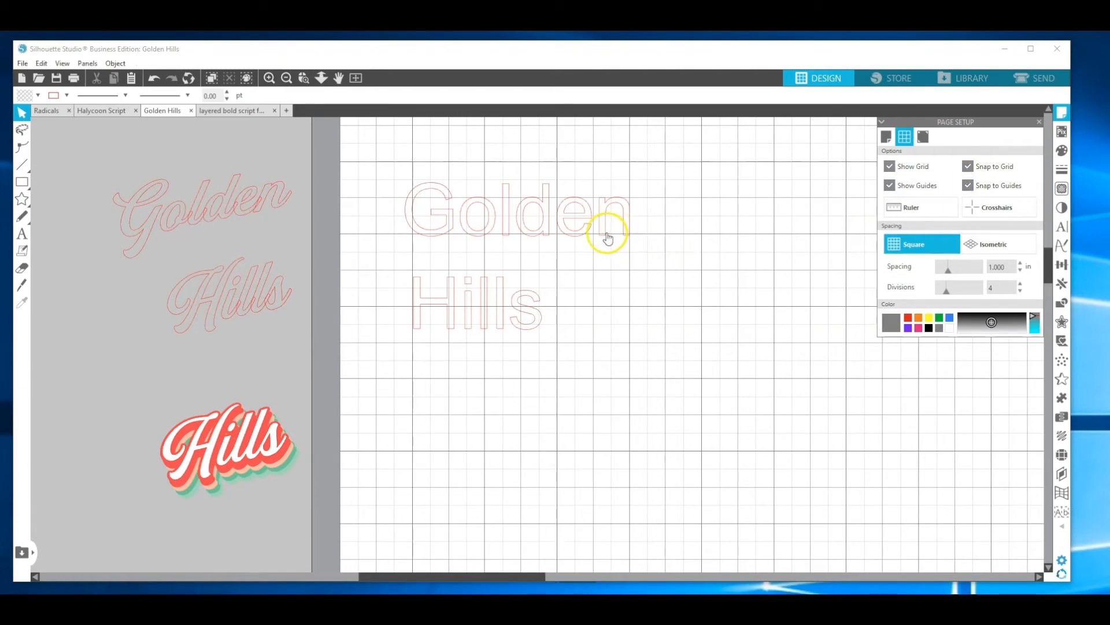
Reposition "Golden" and "Hills" on the snapping grid, leaving a wider vertical gap between the two words.
drag(607, 221, 634, 226)
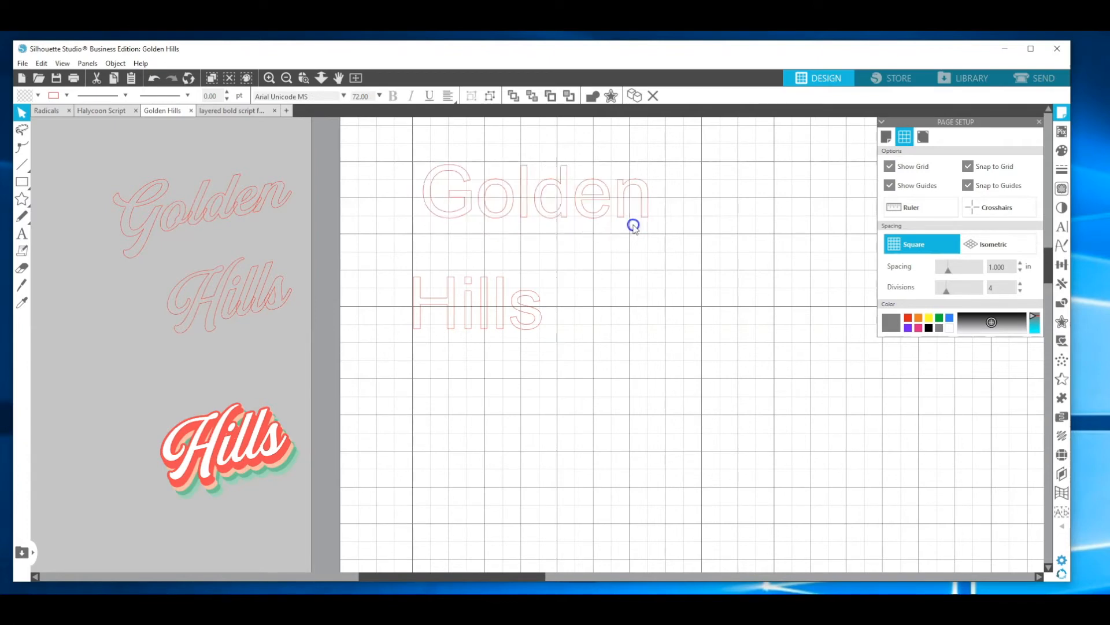
drag(509, 303, 520, 342)
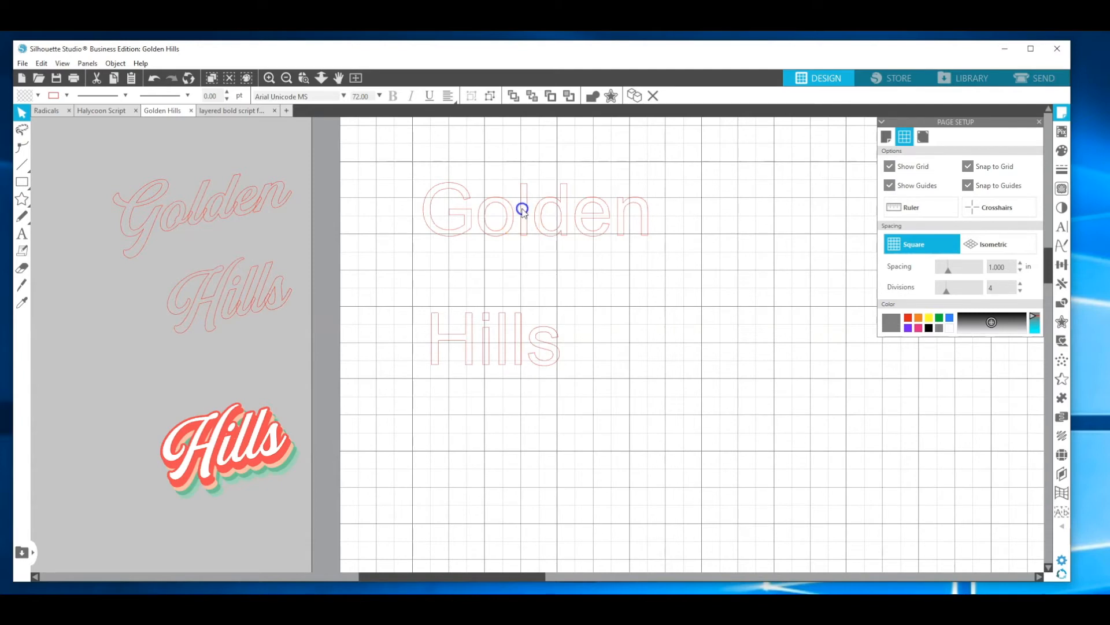
drag(523, 202, 524, 198)
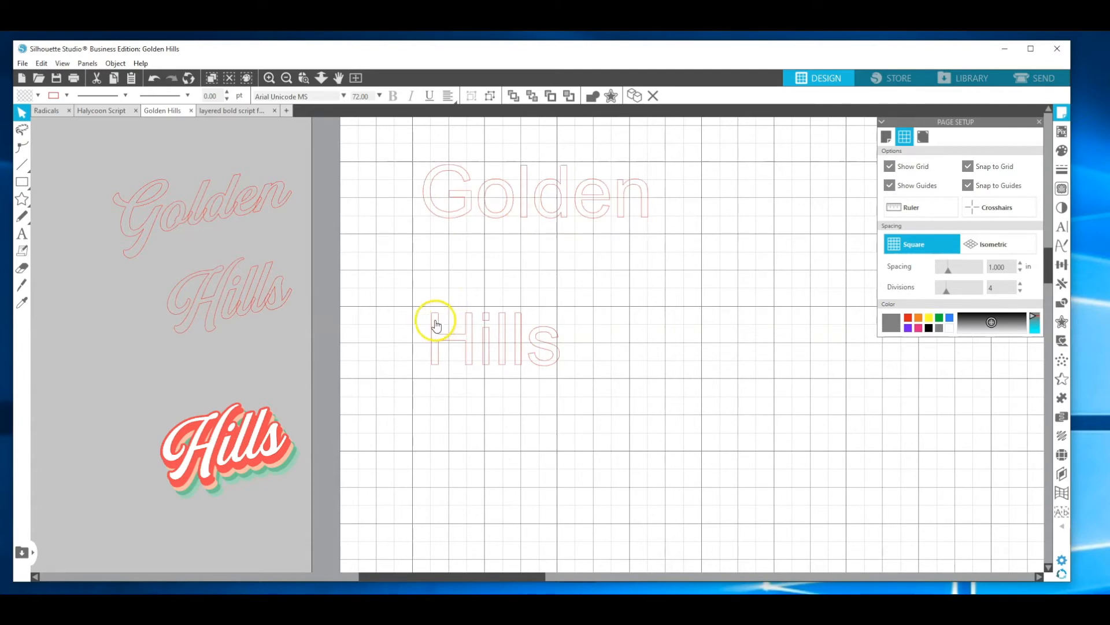
drag(437, 321, 440, 316)
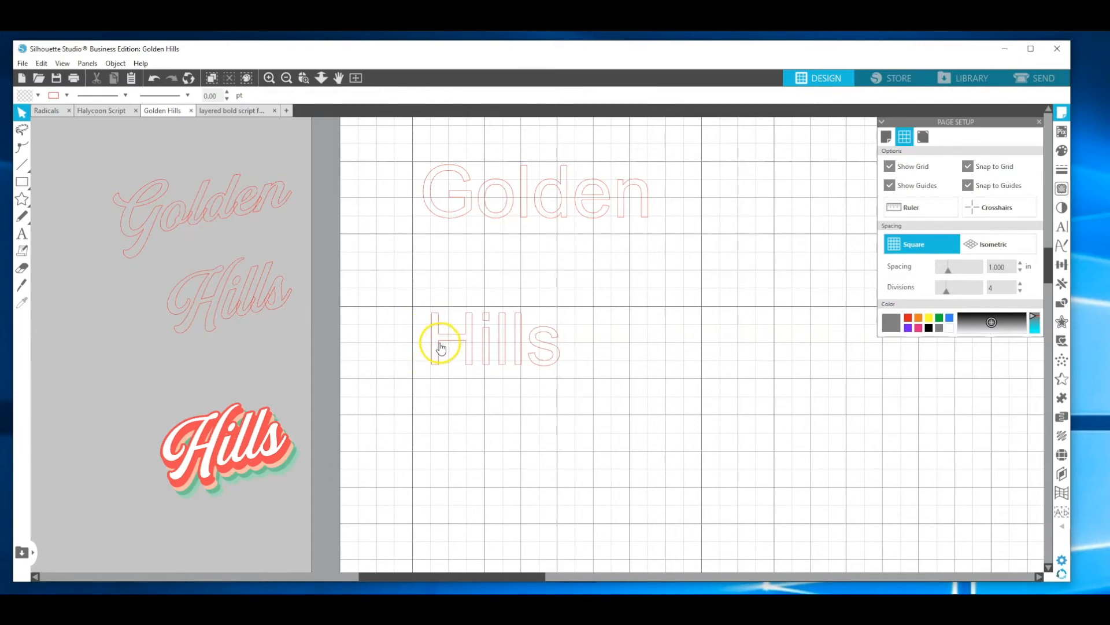
mouse_move(453, 225)
mouse_down()
mouse_move(436, 223)
mouse_move(448, 228)
mouse_move(444, 211)
mouse_move(457, 222)
mouse_move(442, 232)
mouse_move(435, 215)
mouse_move(444, 220)
mouse_up()
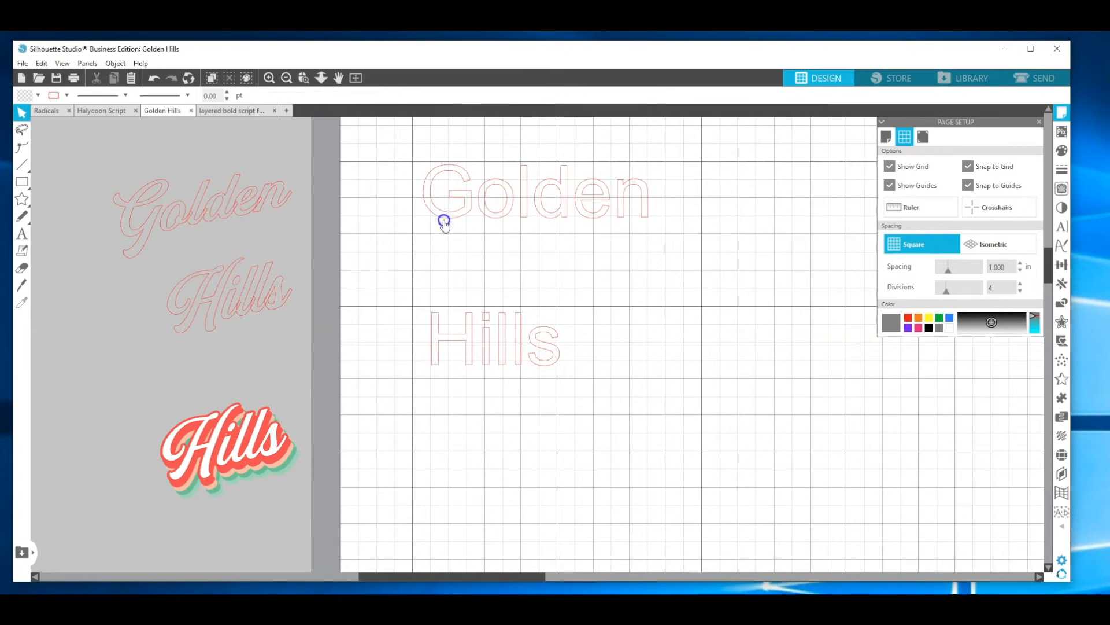
Set the font of both "Golden" and "Hills" to Golden Hills.
click(443, 220)
drag(412, 188, 523, 387)
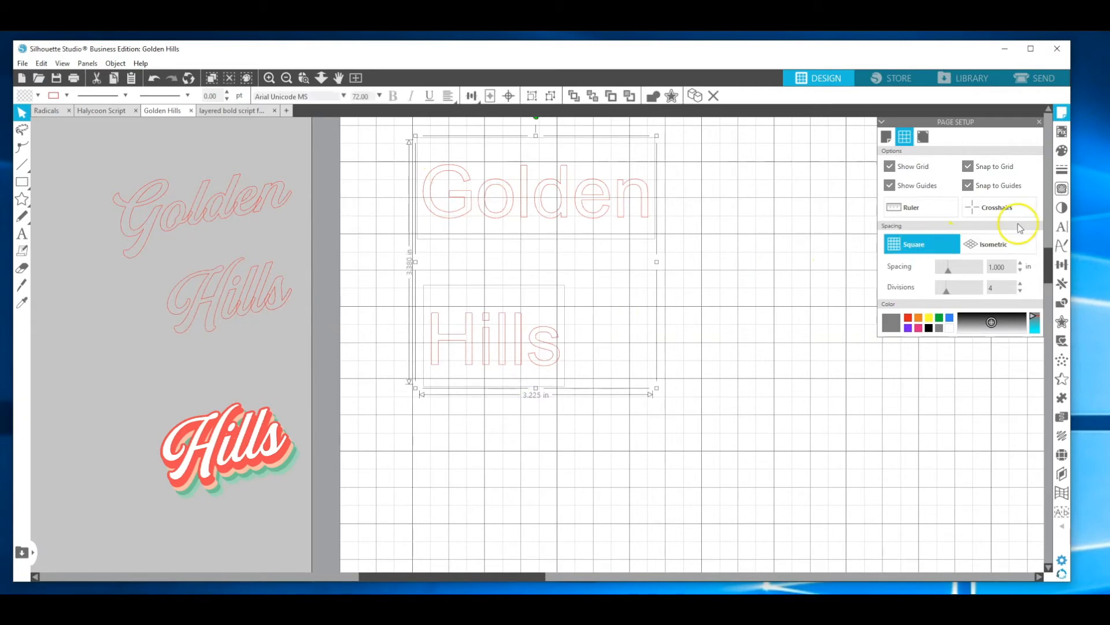
click(1062, 227)
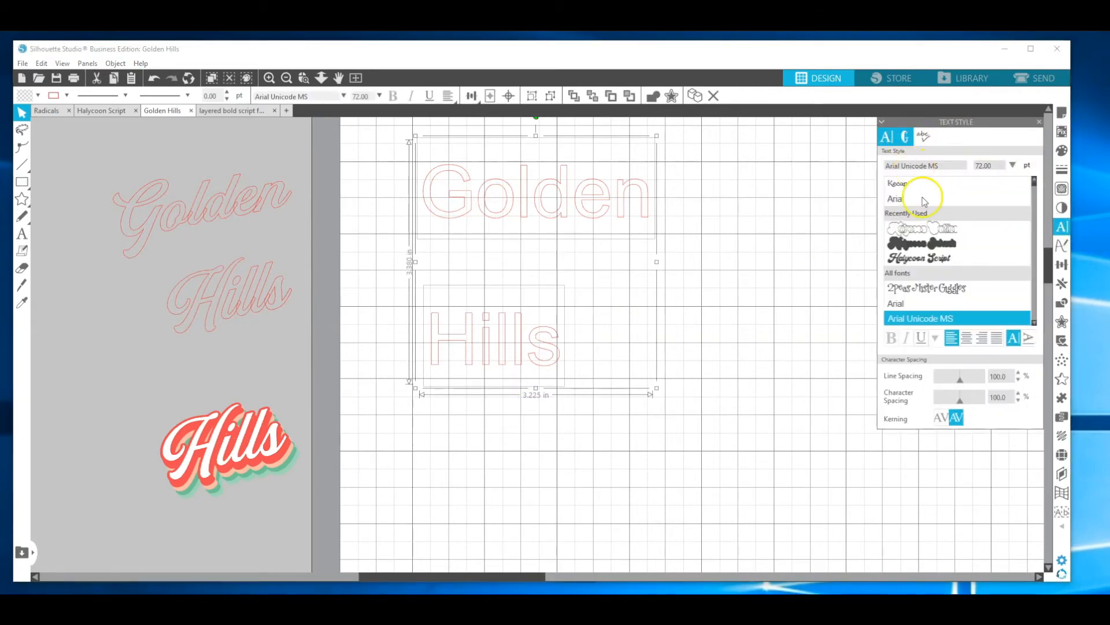
scroll(923, 250, down, 4)
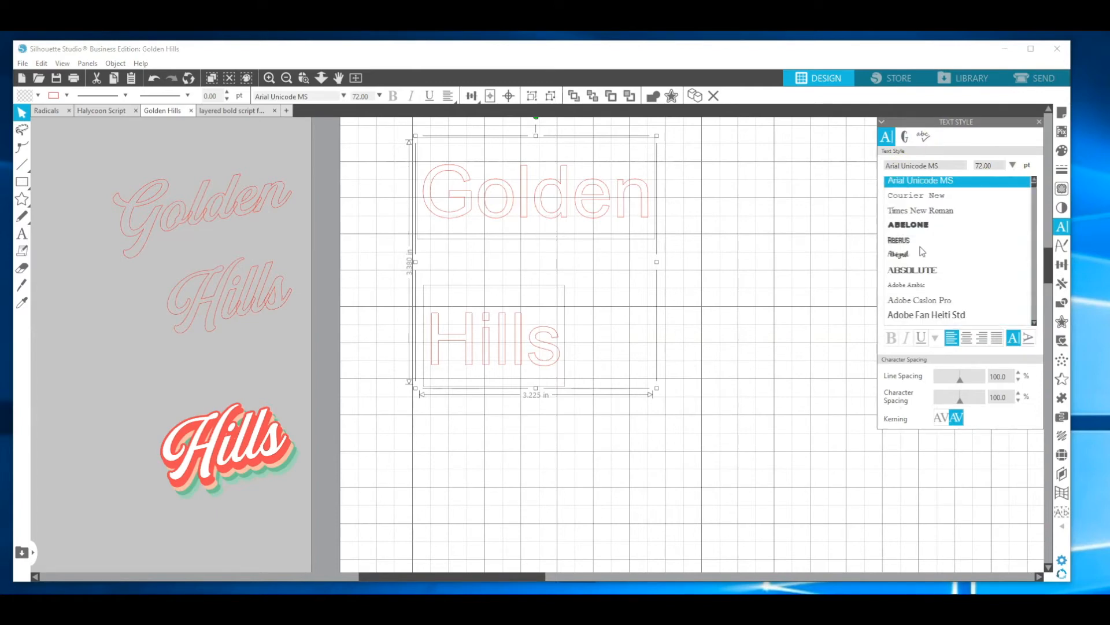
scroll(922, 250, up, 5)
click(933, 167)
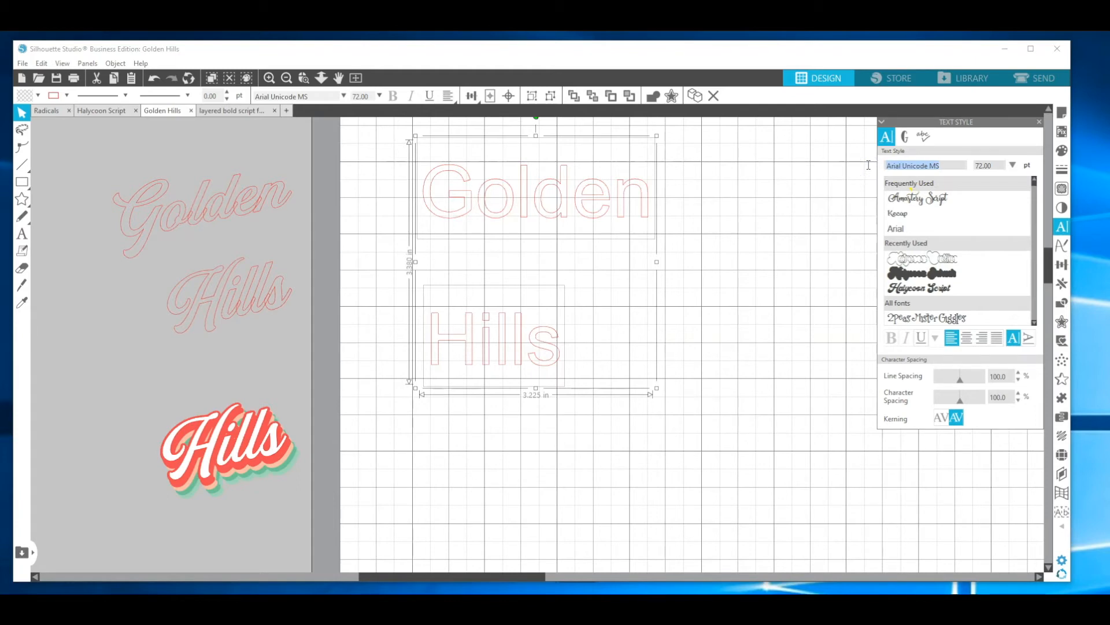
text(golden Hills)
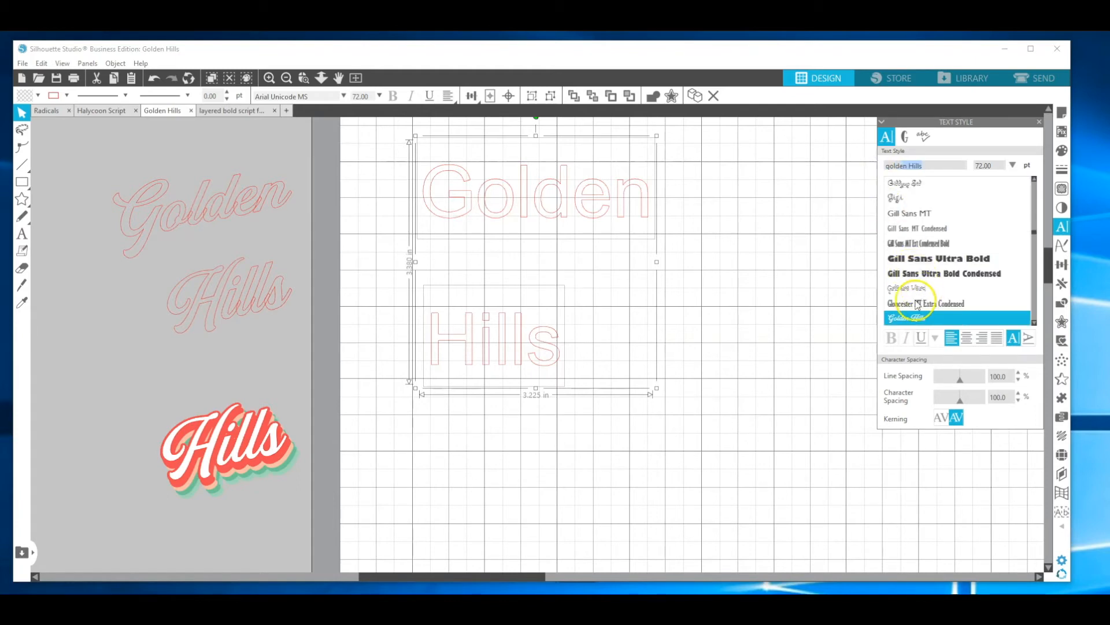
click(905, 318)
click(479, 215)
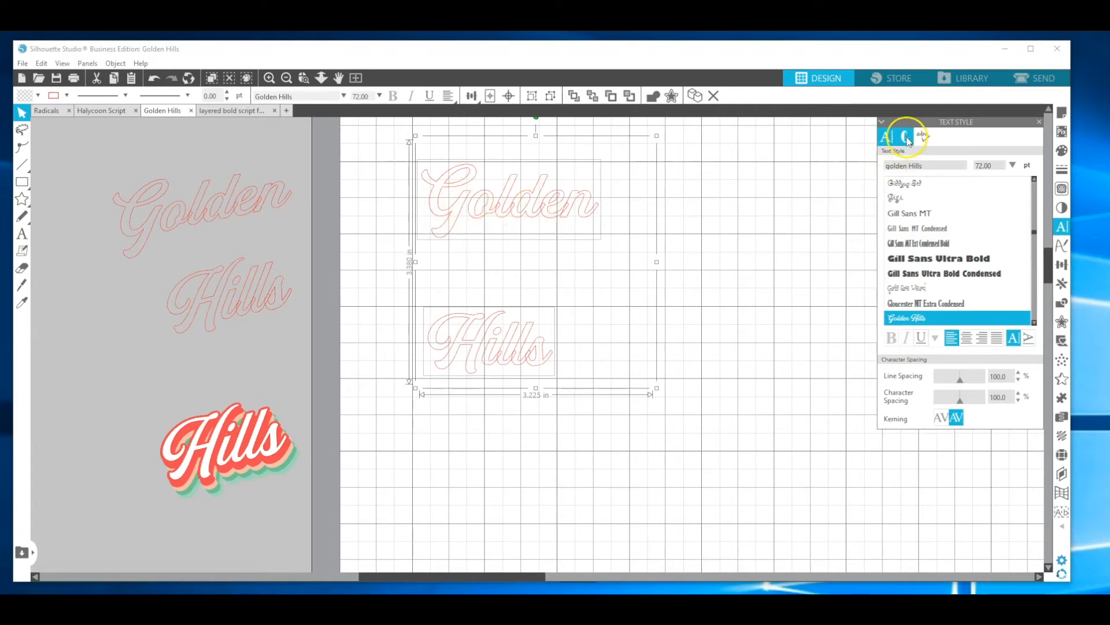
Replace the d in "Golden" with the alternate d glyph that has a bar across its top.
click(905, 136)
click(569, 207)
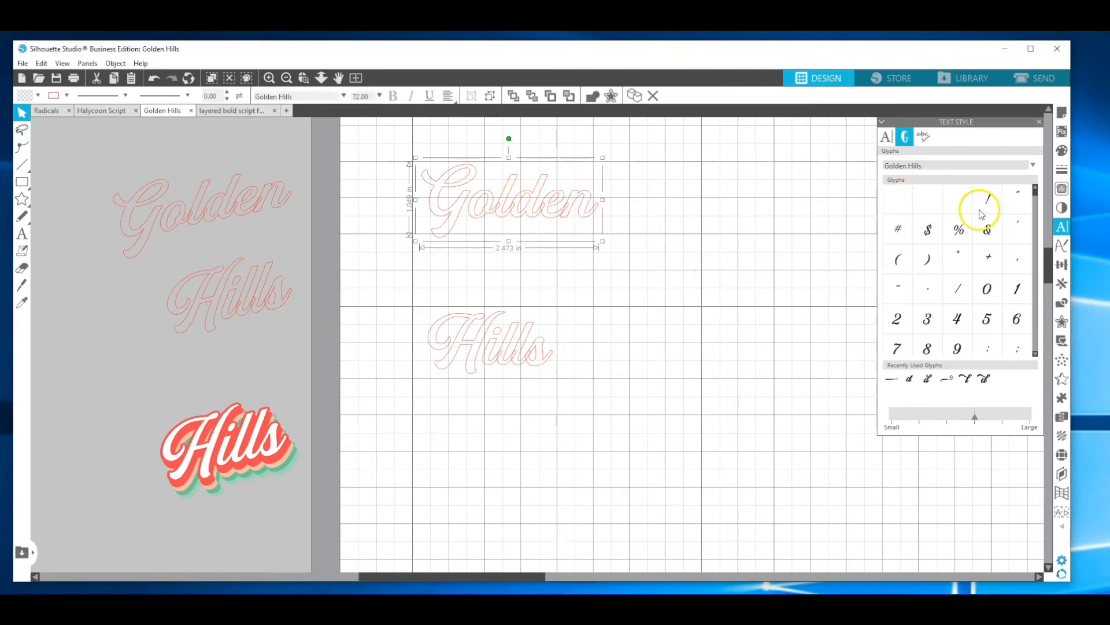
scroll(978, 210, down, 1)
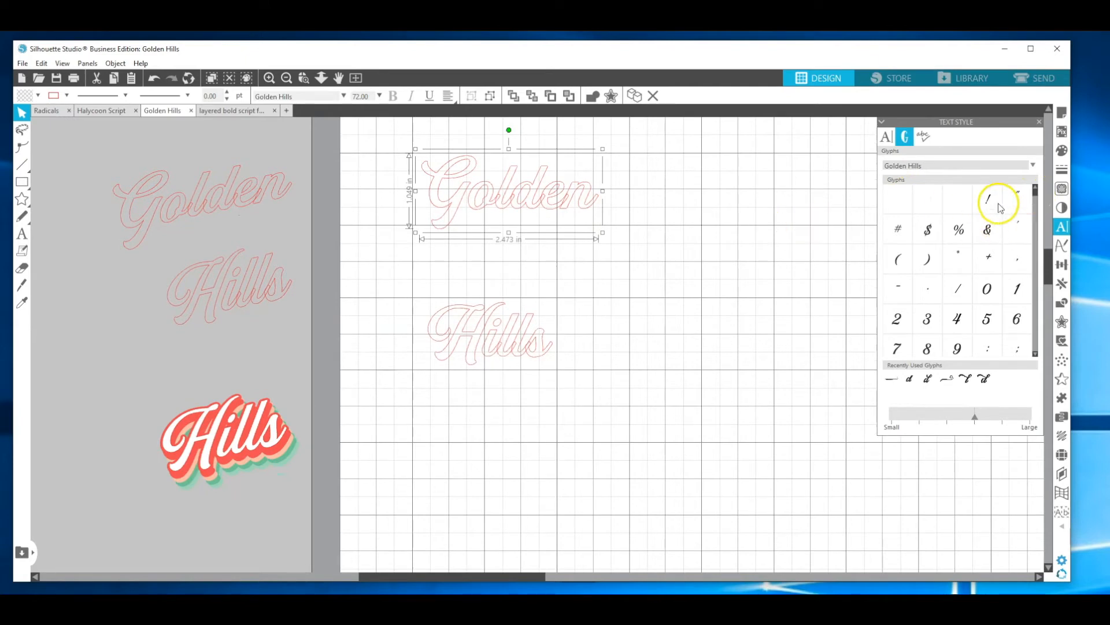
drag(1037, 197, 1036, 219)
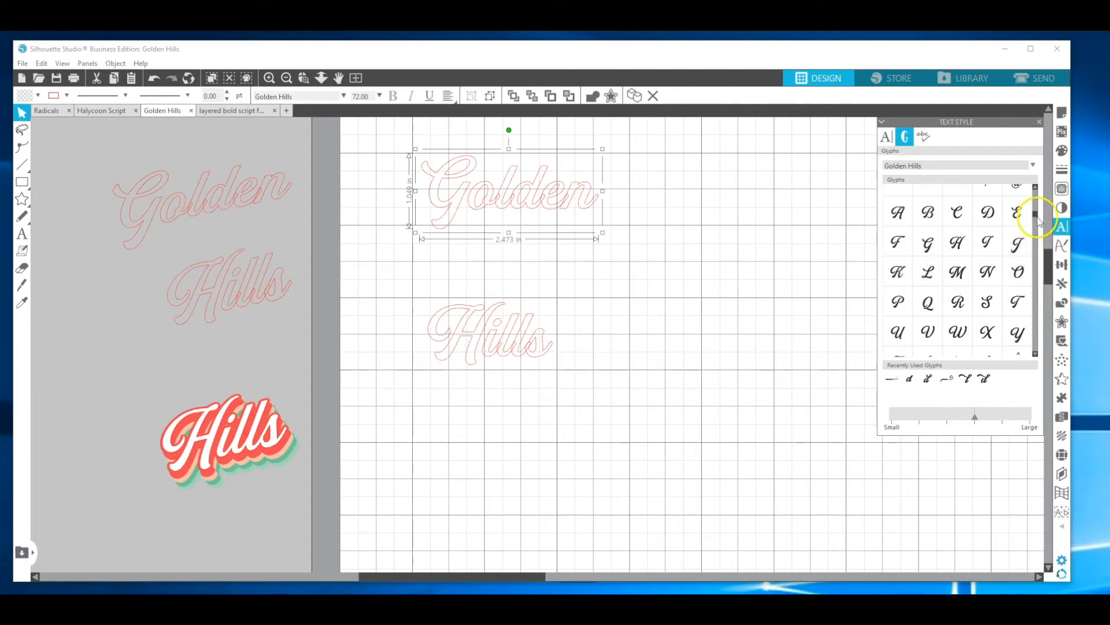
drag(1035, 219, 1039, 316)
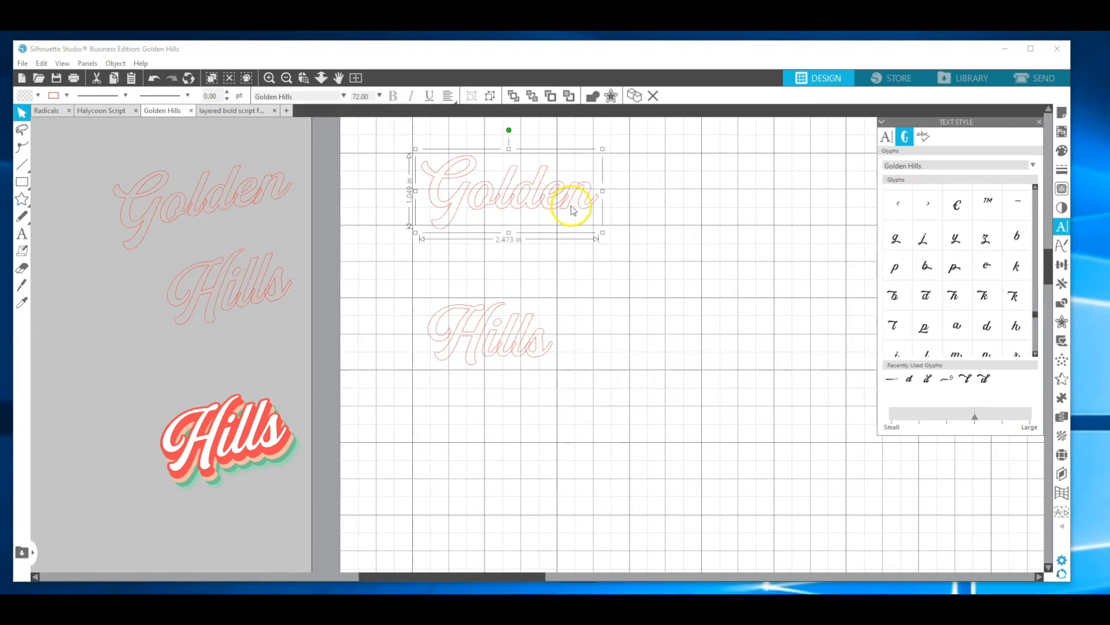
mouse_move(928, 293)
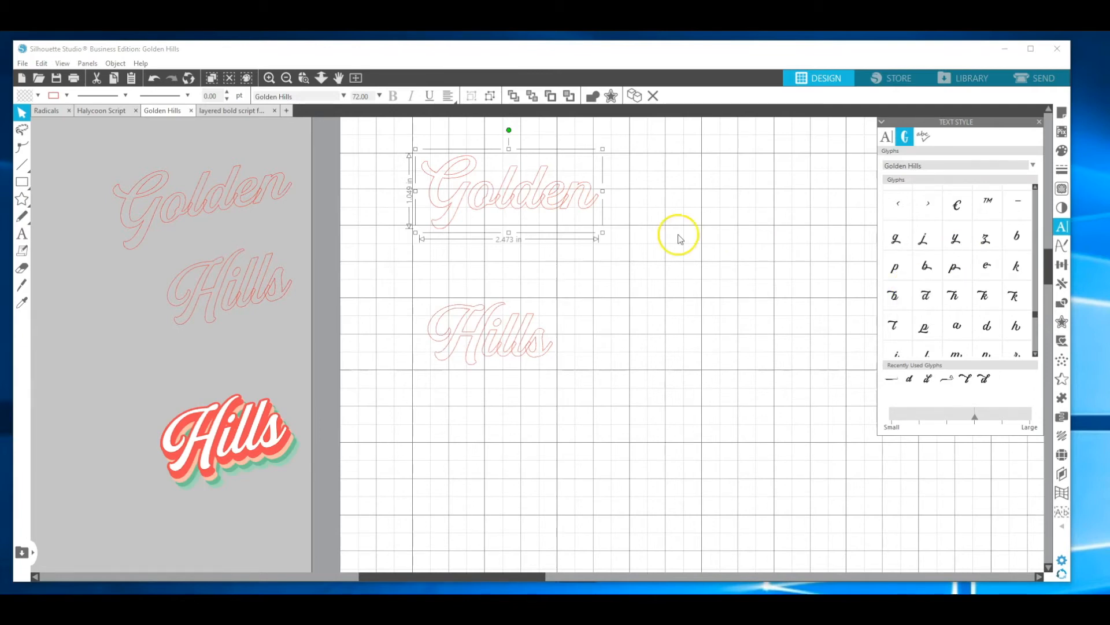
click(535, 199)
double_click(534, 199)
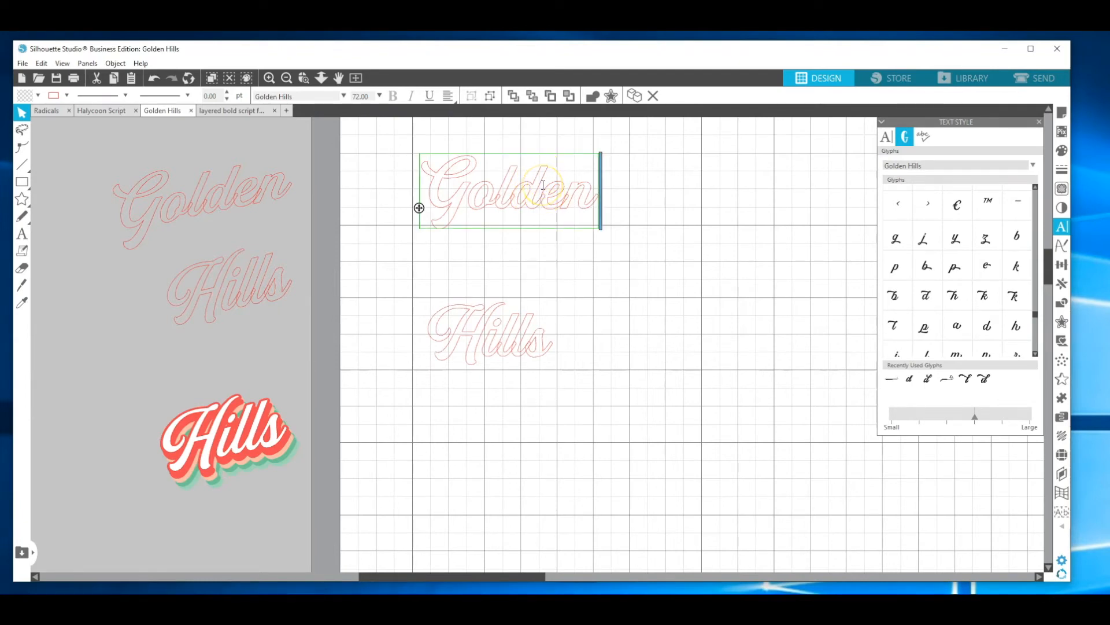
key(BackSpace)
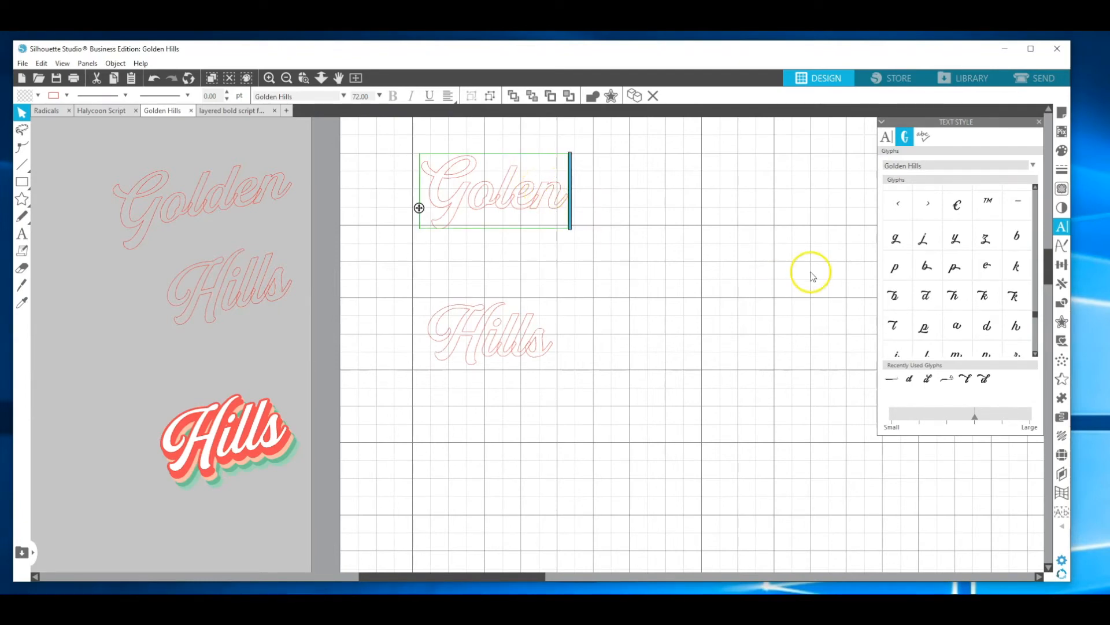
double_click(925, 297)
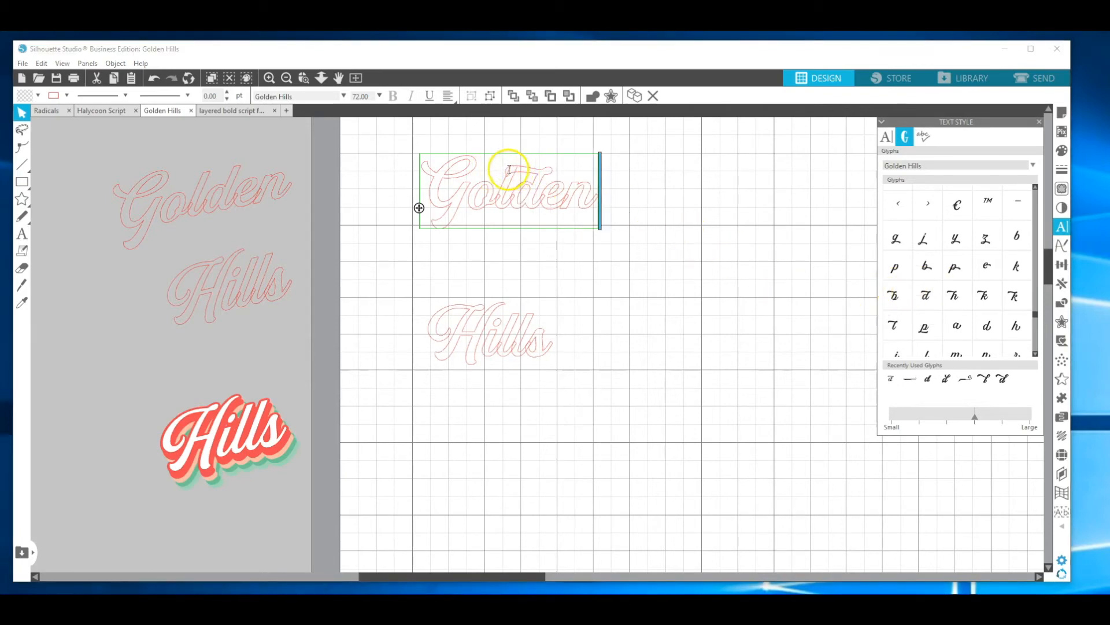
Swap the alternate d in "Golden" back to the font's plain lowercase d glyph.
key(BackSpace)
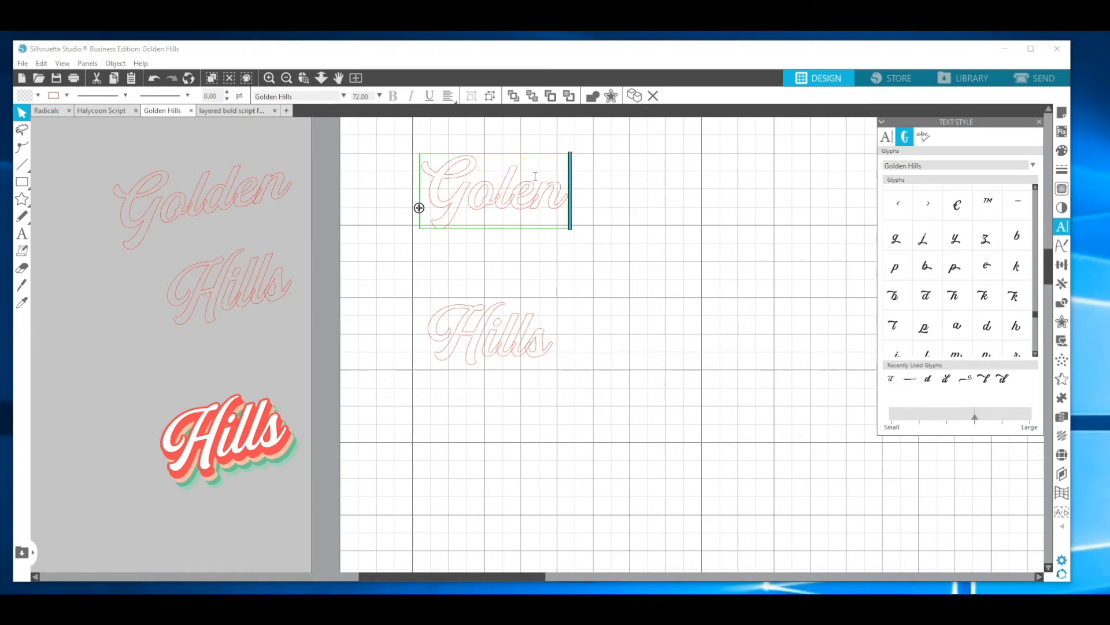
mouse_move(937, 258)
drag(1037, 314, 1039, 260)
scroll(1038, 260, down, 2)
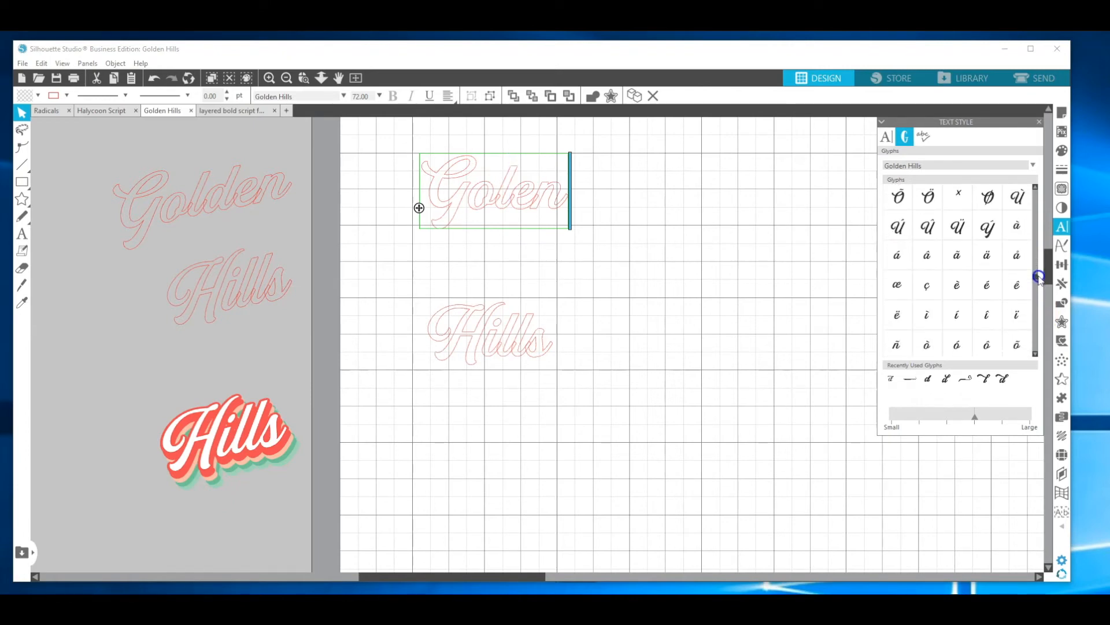
drag(1039, 259, 1039, 234)
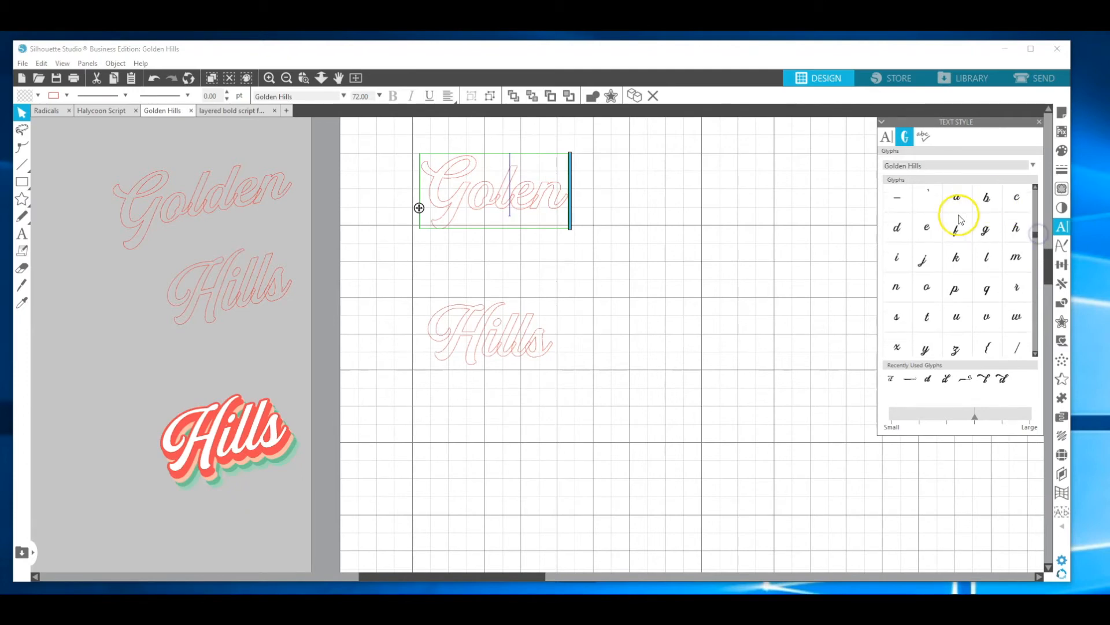
click(897, 228)
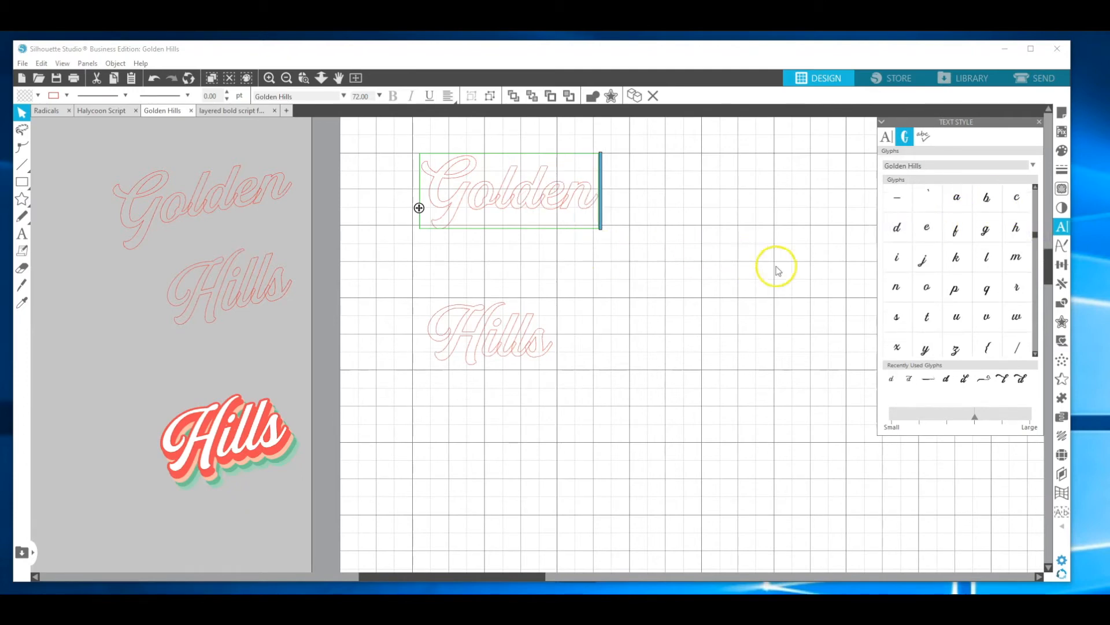
Try a medium-length underline swash glyph after the d and at the end of "Golden", deleting it each time.
drag(1036, 241, 1037, 340)
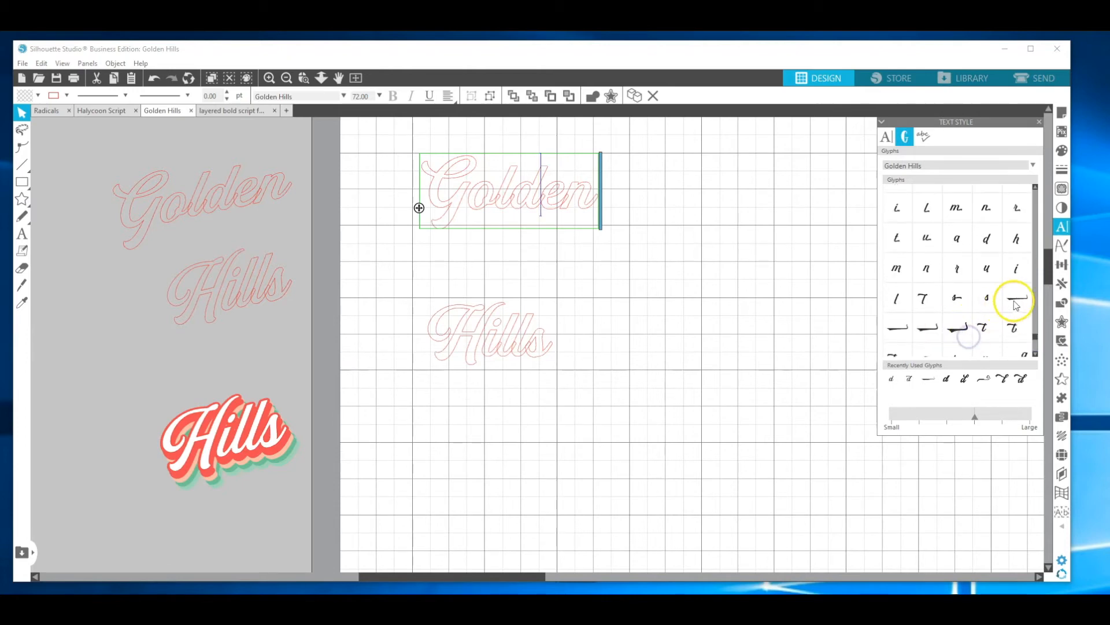
click(974, 328)
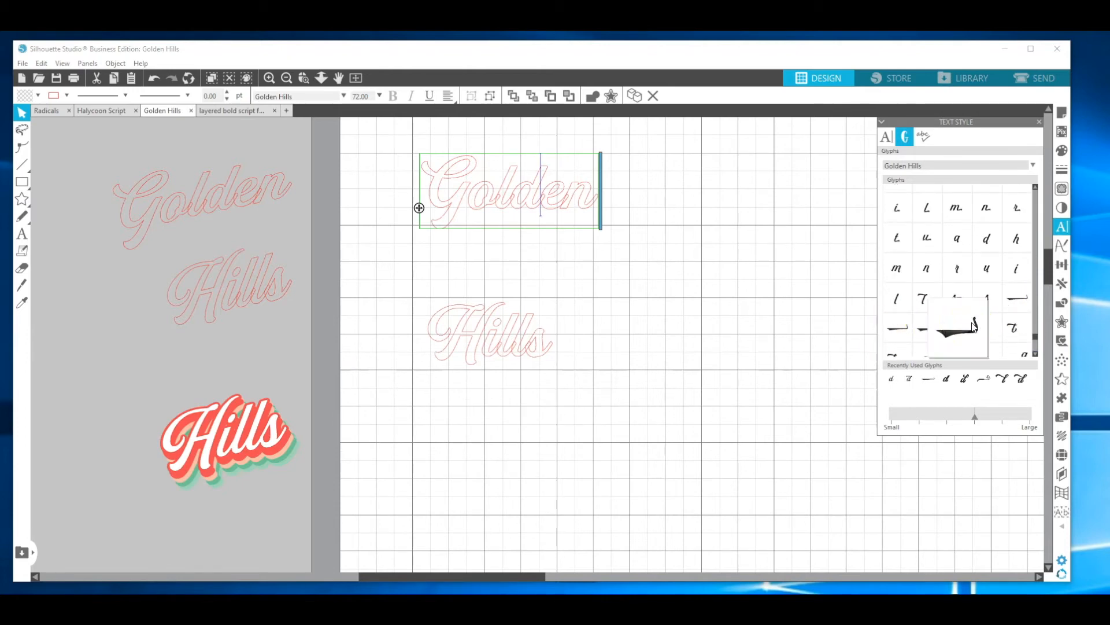
click(929, 328)
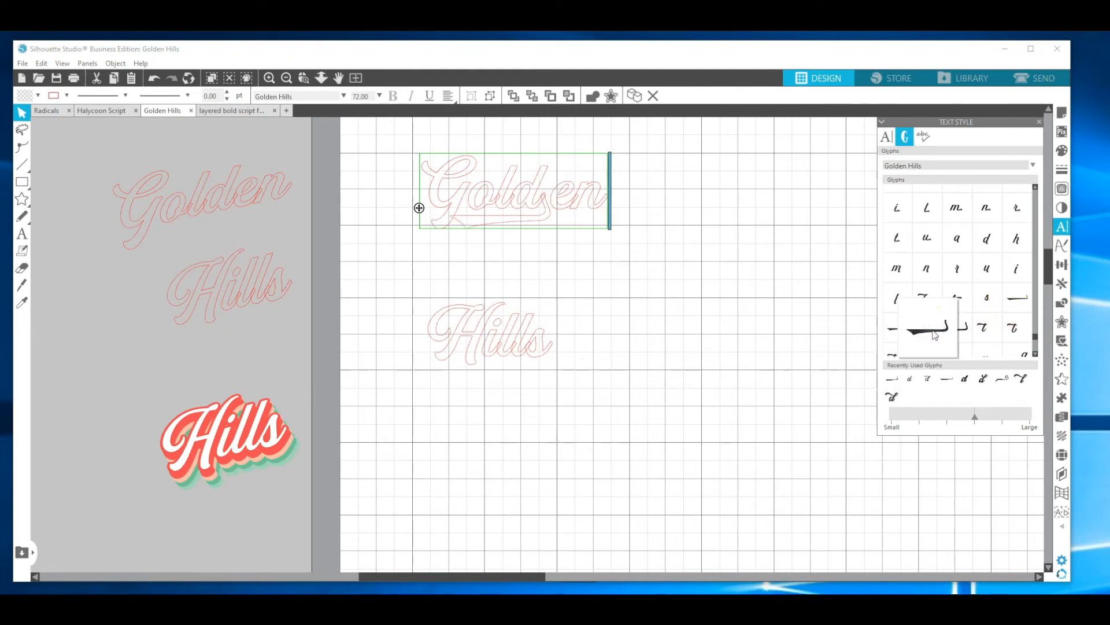
key(BackSpace)
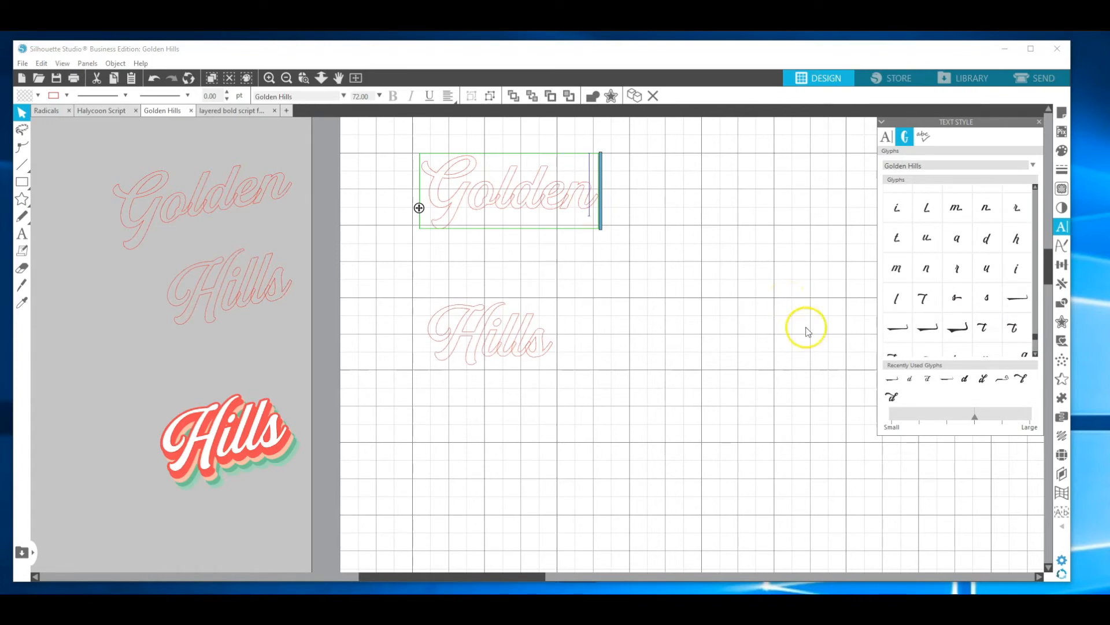
click(929, 327)
mouse_move(929, 331)
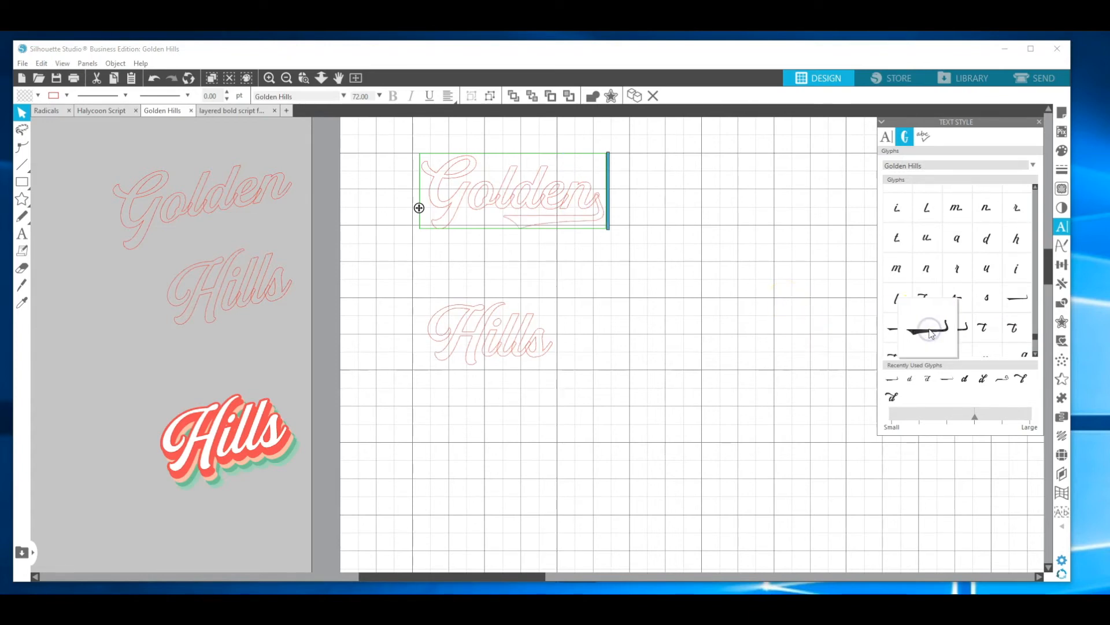
key(BackSpace)
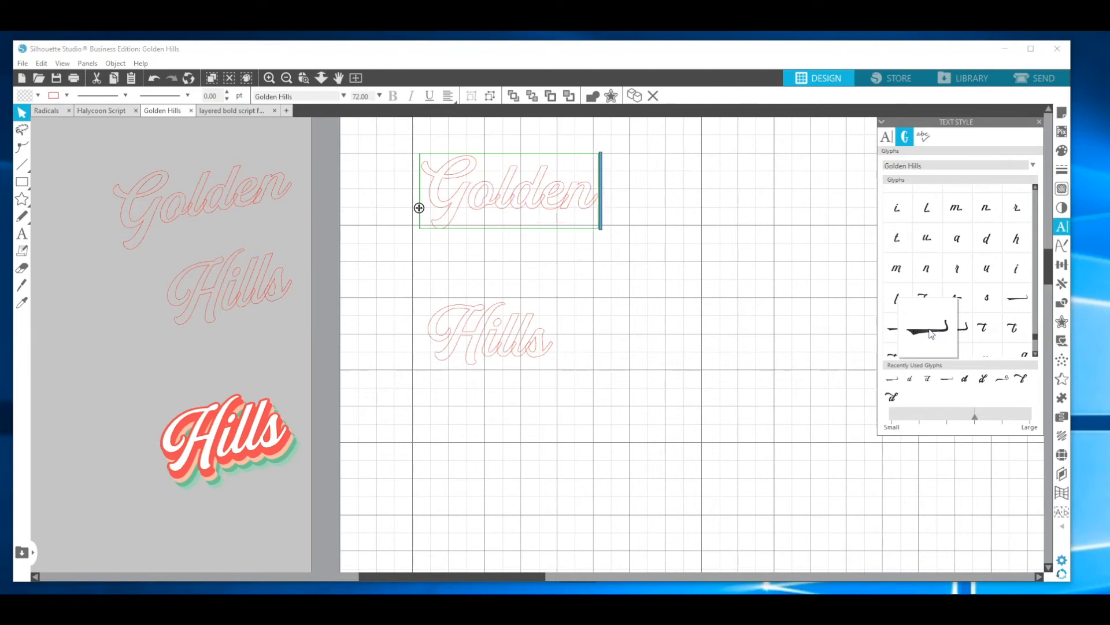
Add the longest underline swash glyph after the final n of "Golden".
click(898, 333)
click(922, 331)
click(1012, 299)
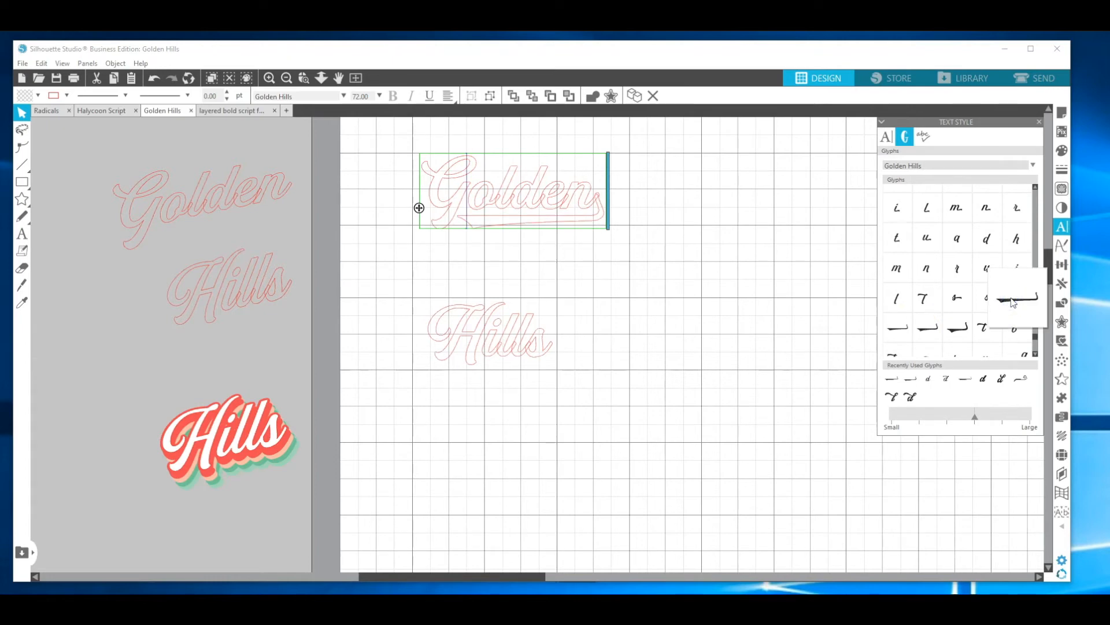
click(595, 253)
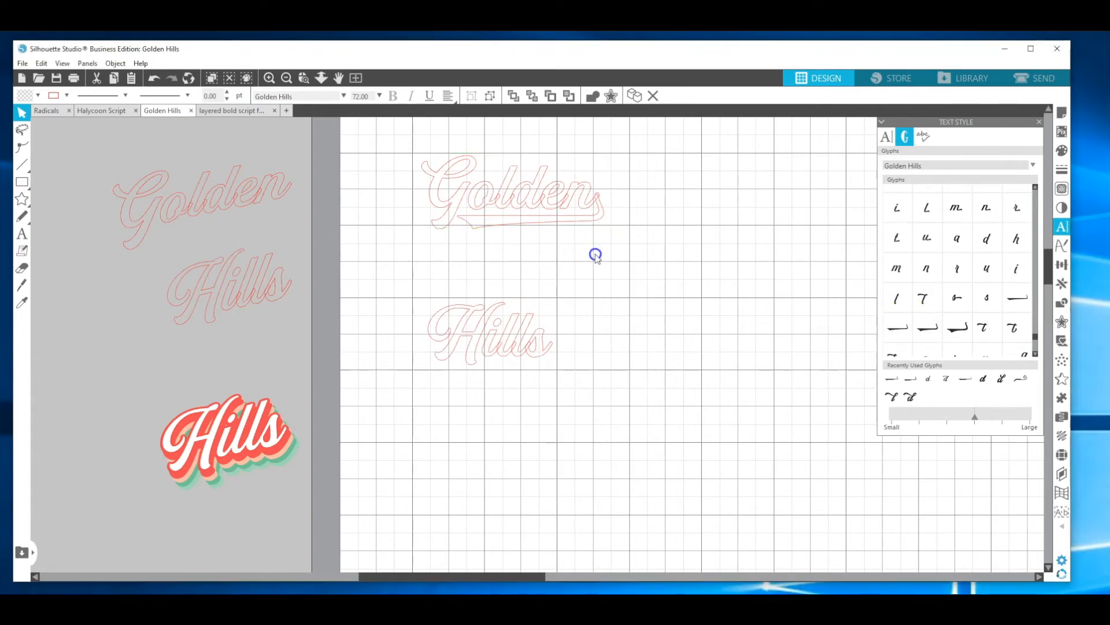
Add the short, thick underline swash glyph after the s of "Hills", in place of a longer one tried first.
double_click(457, 325)
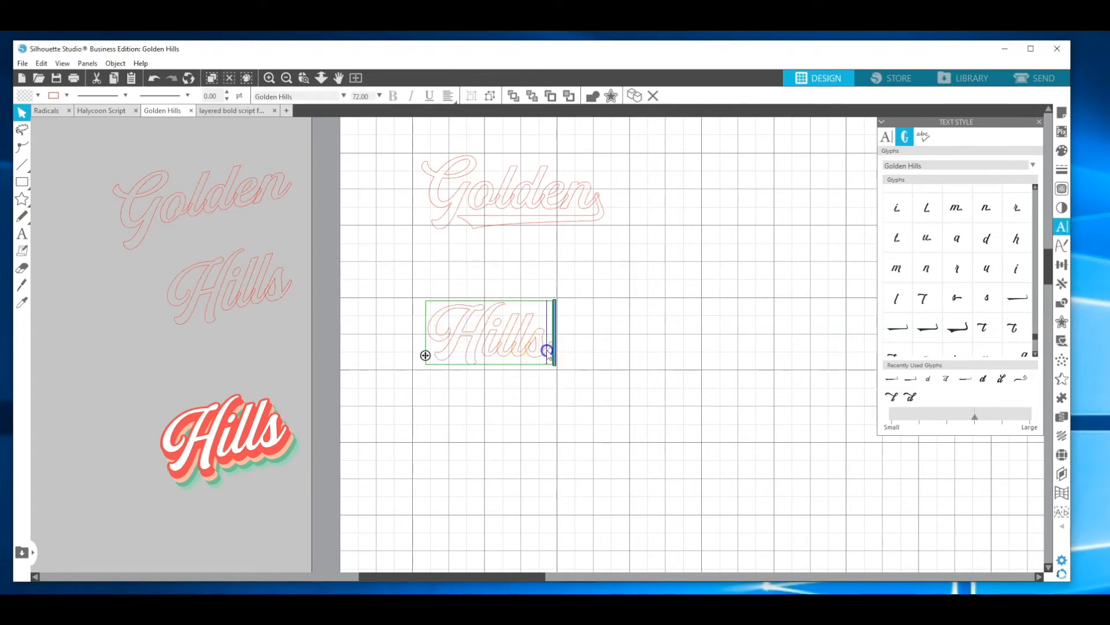
click(902, 334)
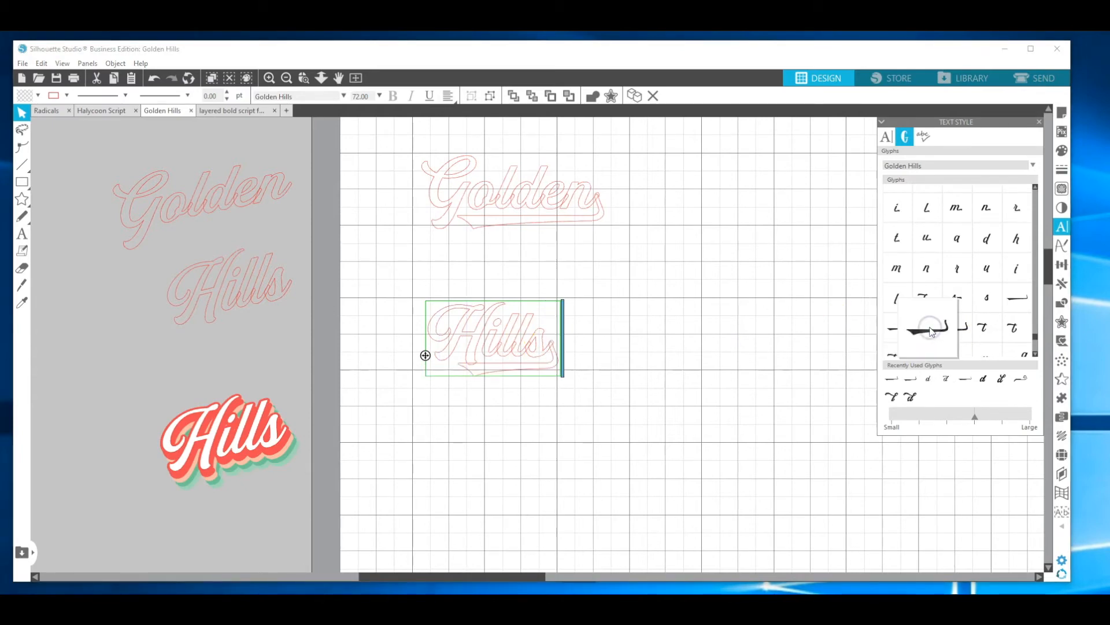
click(949, 330)
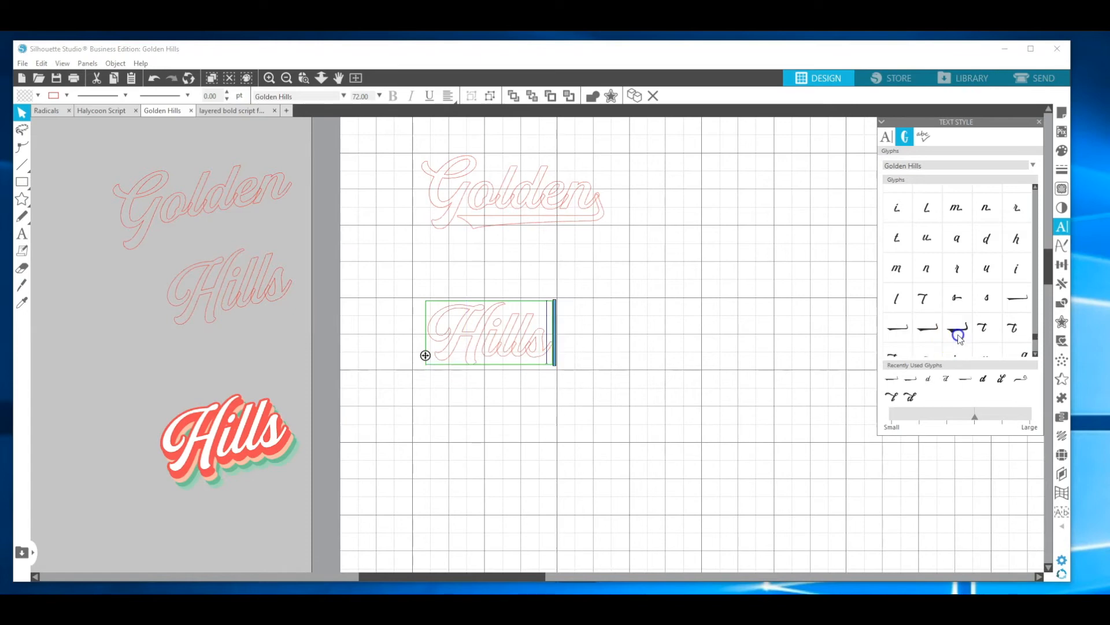
click(958, 336)
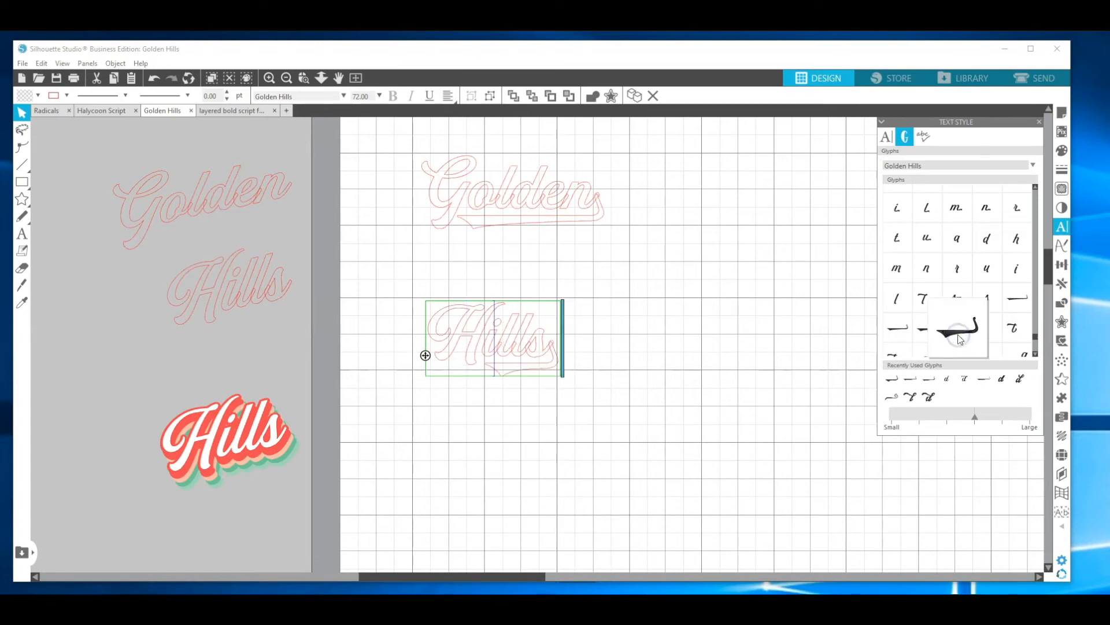
click(675, 319)
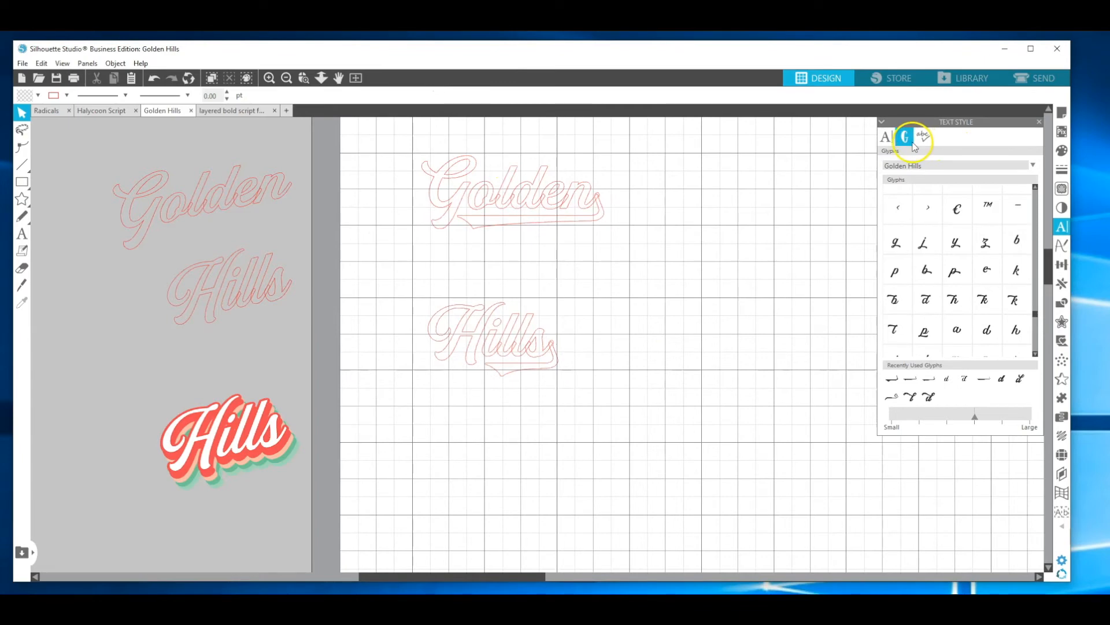
Apply a warp mesh to the "Golden" text with its swash.
click(1039, 123)
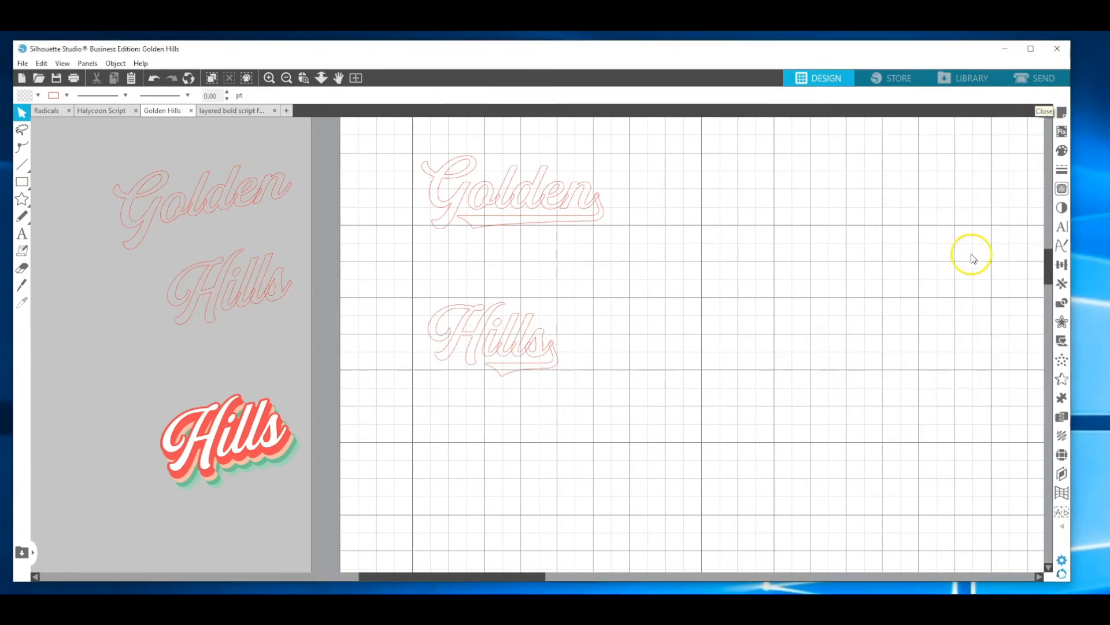
drag(370, 166, 548, 258)
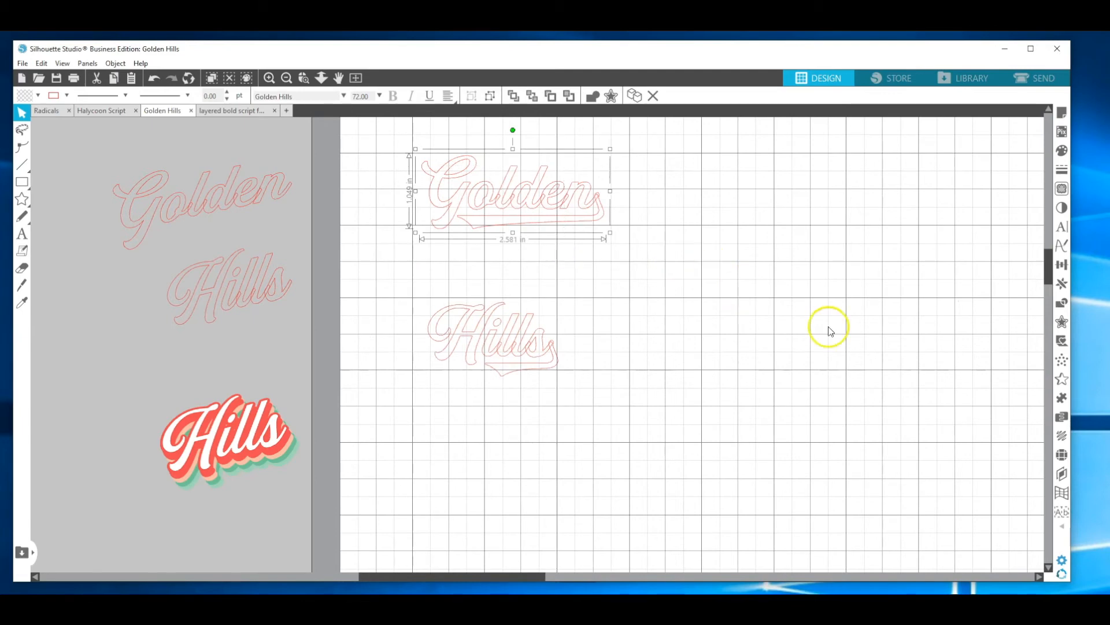
click(1063, 493)
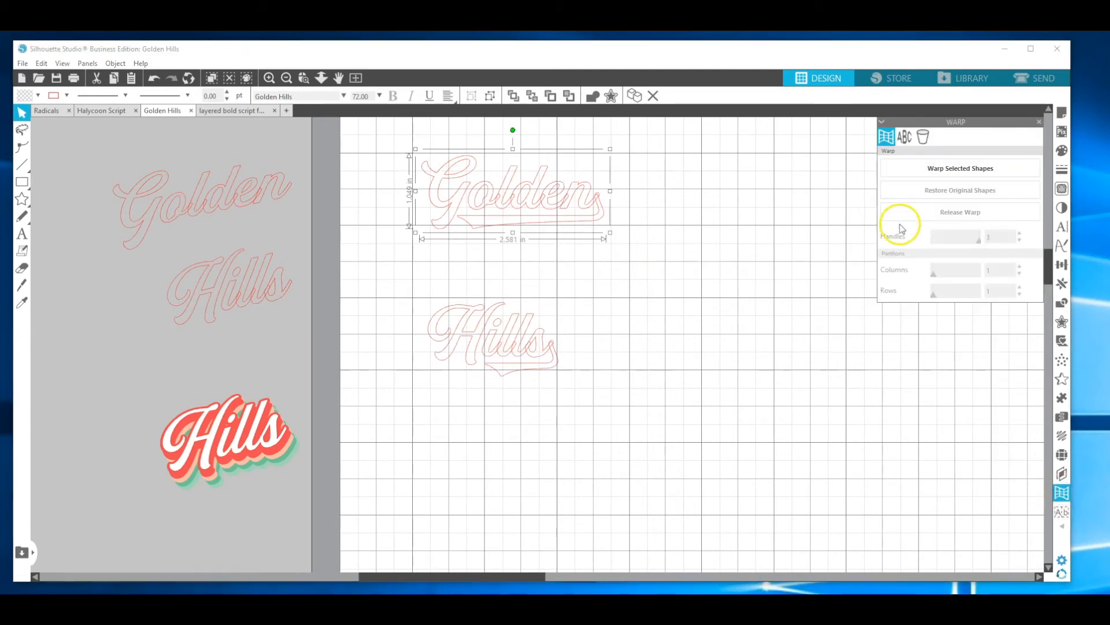
click(921, 174)
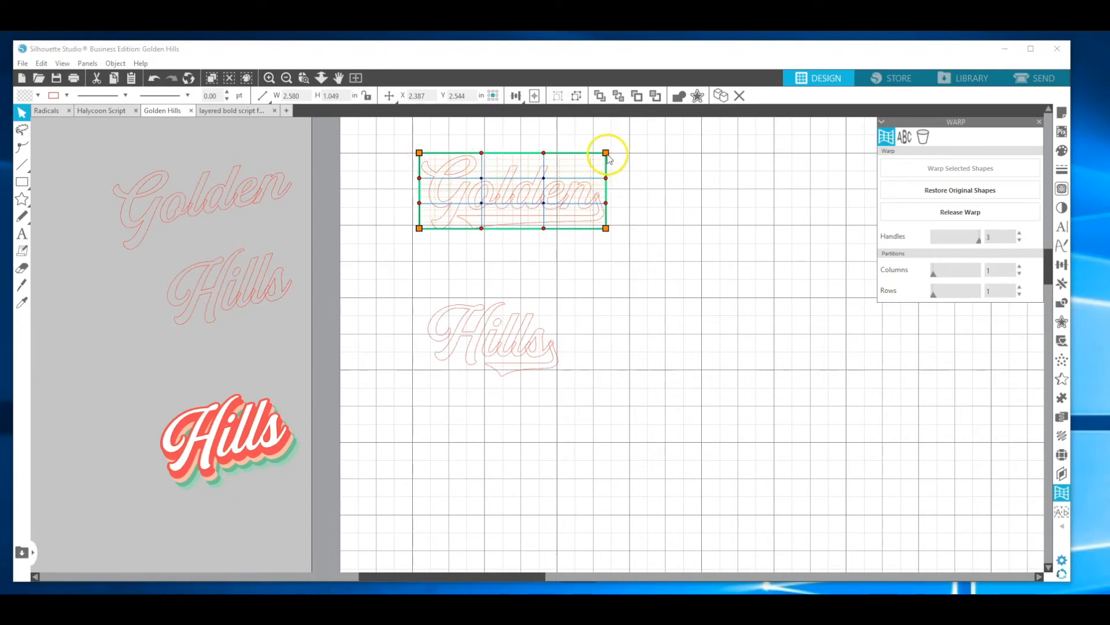
drag(607, 154, 607, 117)
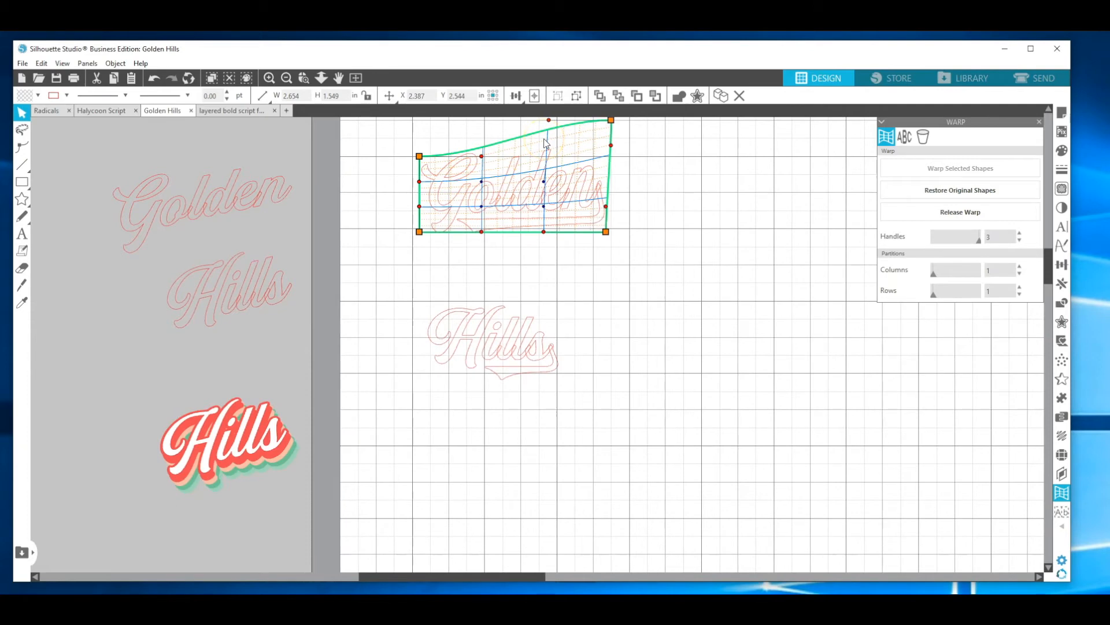
key(ctrl+z)
key(ctrl+z)
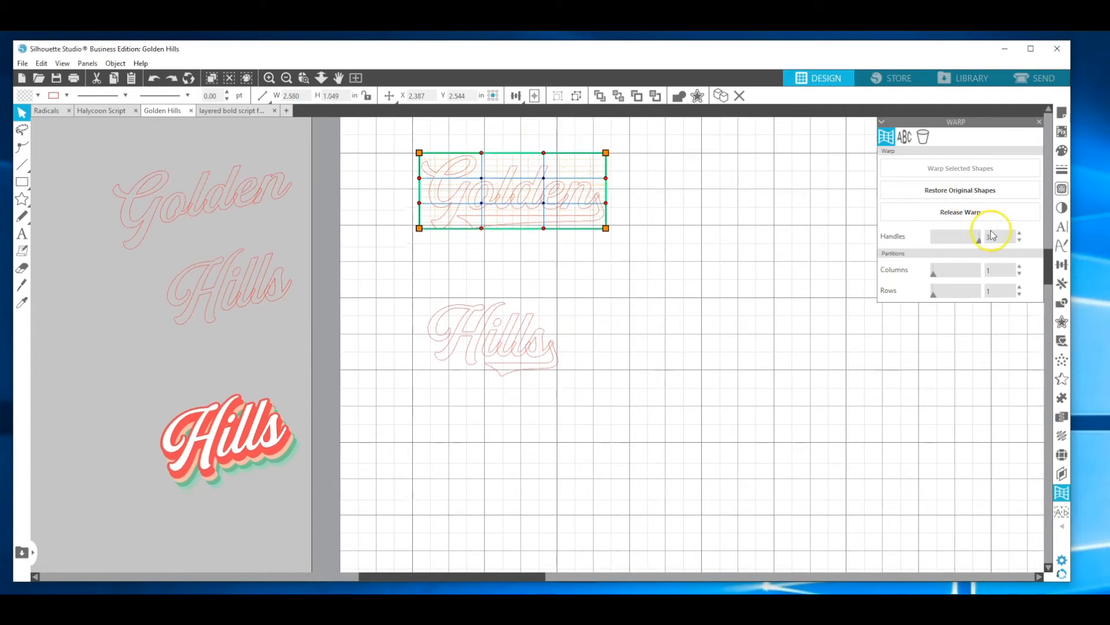
Reduce the "Golden" warp mesh to 1 handle and raise its two right-hand corners evenly so the word slants upward.
click(1020, 239)
click(1020, 240)
click(576, 177)
scroll(609, 228, up, 1)
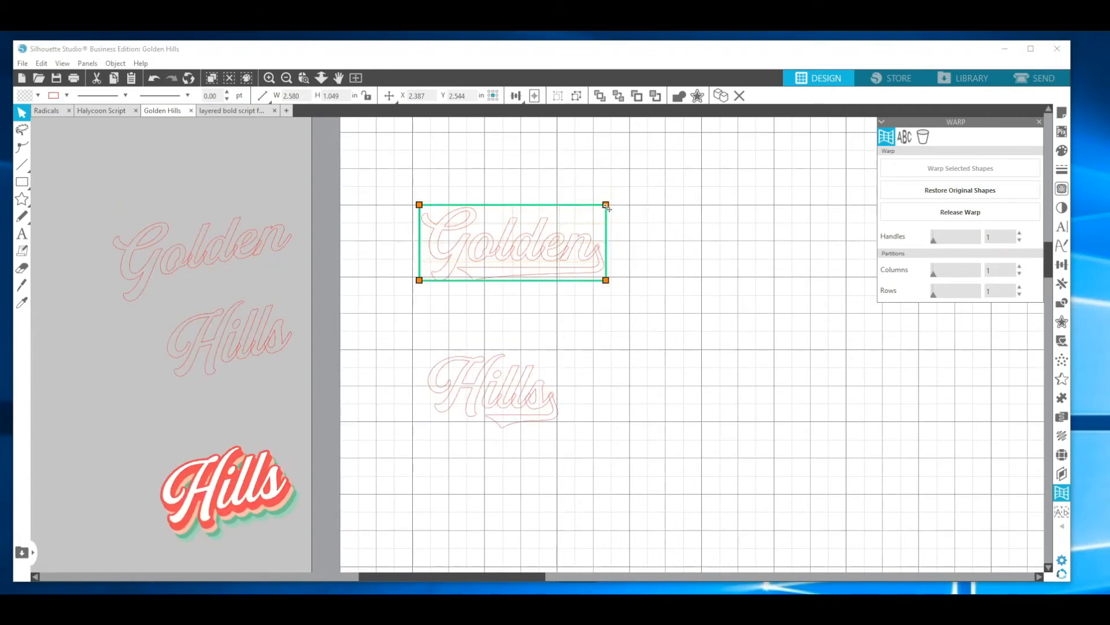
drag(606, 205, 605, 190)
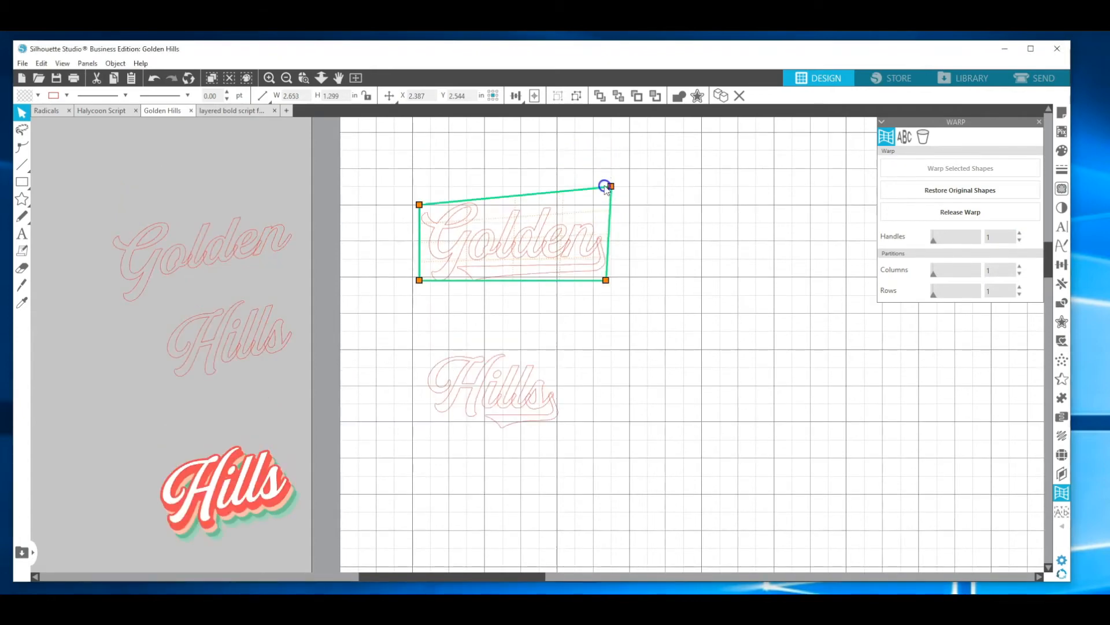
drag(600, 186, 607, 172)
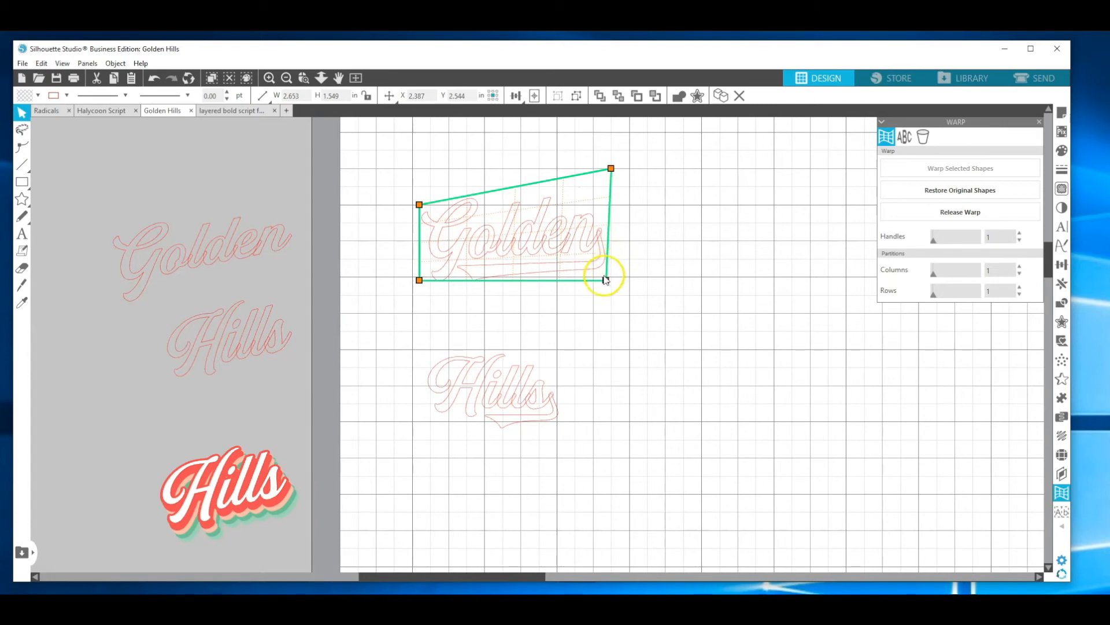
drag(611, 261, 609, 247)
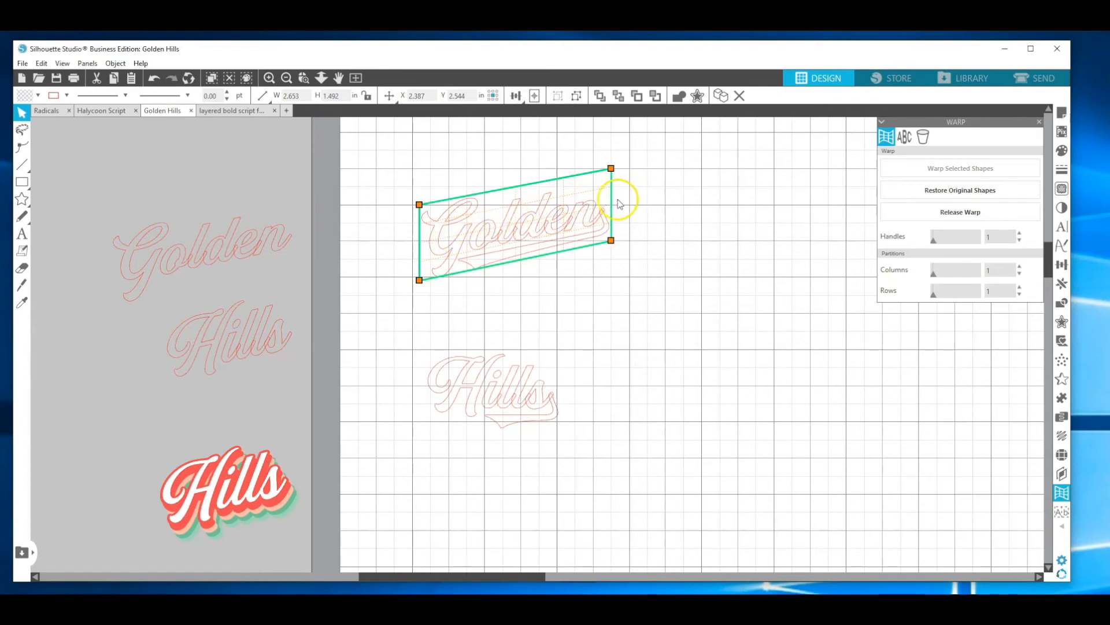
click(684, 210)
Apply a 1-handle warp mesh to "Hills" and raise its two right-hand corners to slant it upward like "Golden".
click(509, 415)
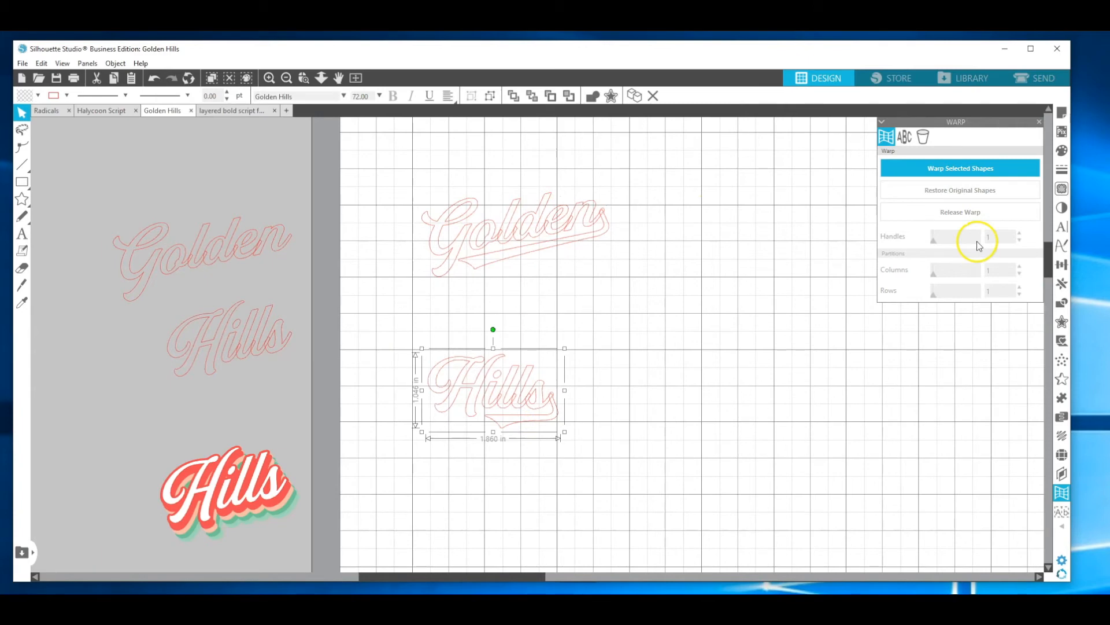
click(978, 169)
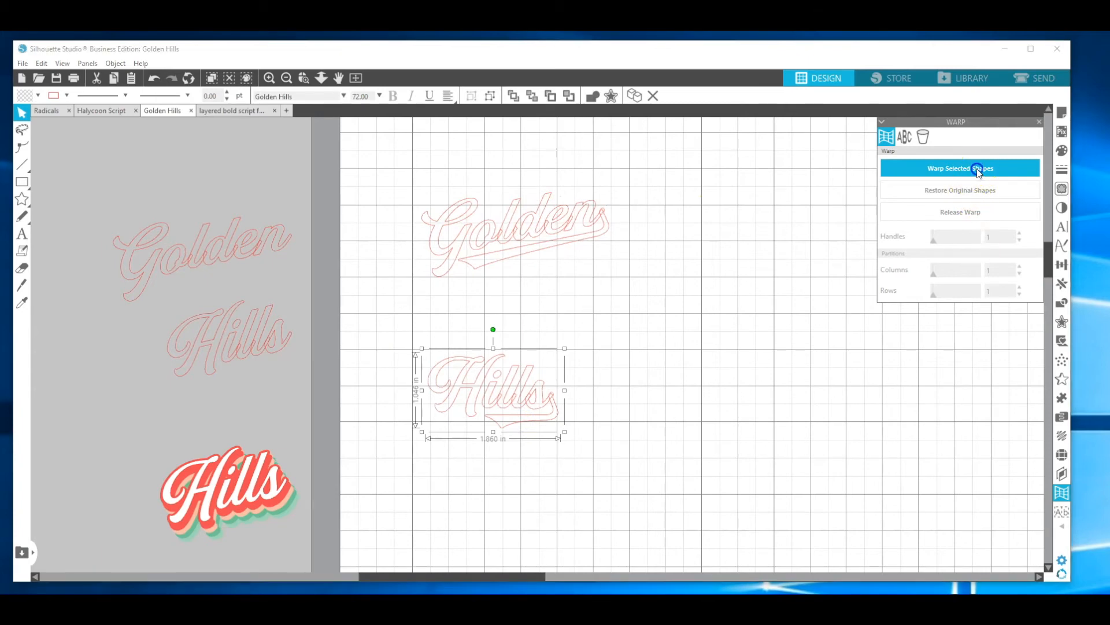
click(1021, 240)
click(1021, 239)
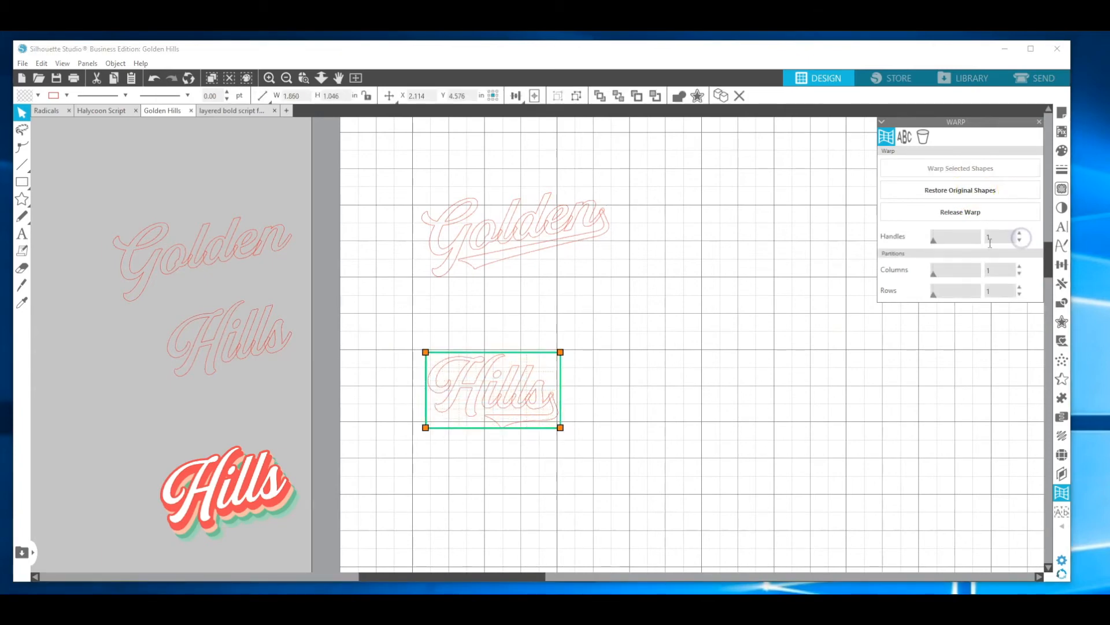
drag(561, 353, 564, 318)
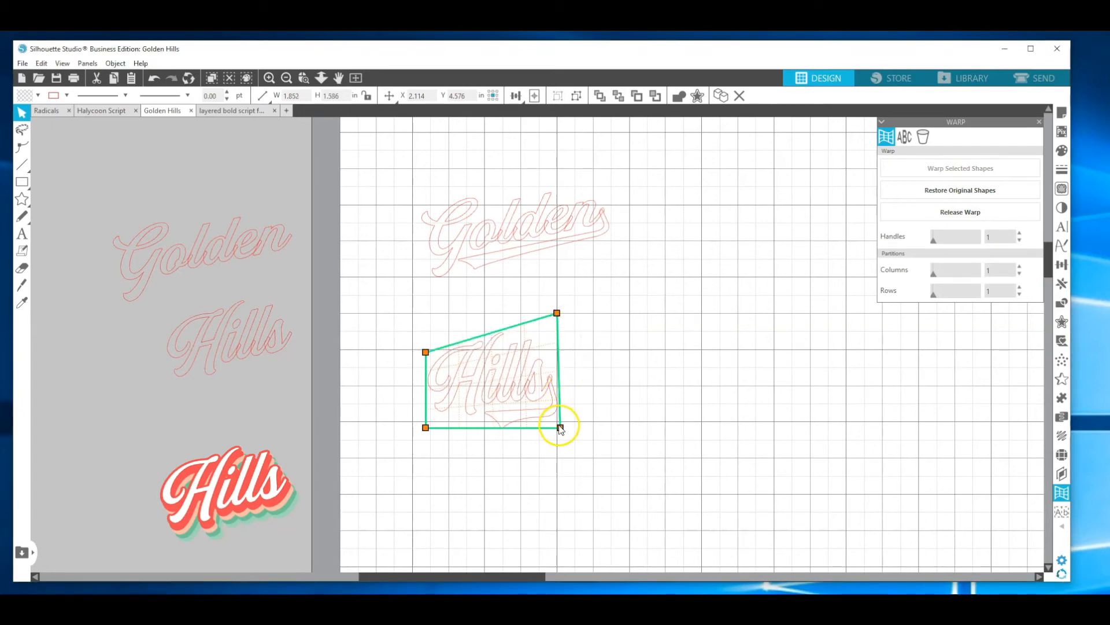
drag(559, 405, 558, 386)
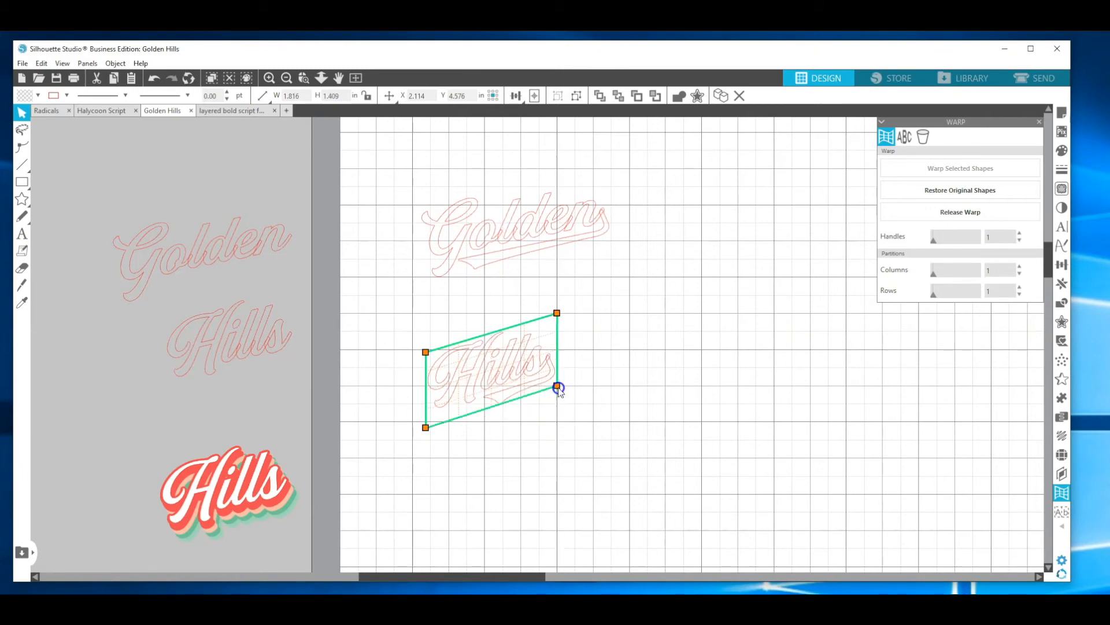
click(600, 376)
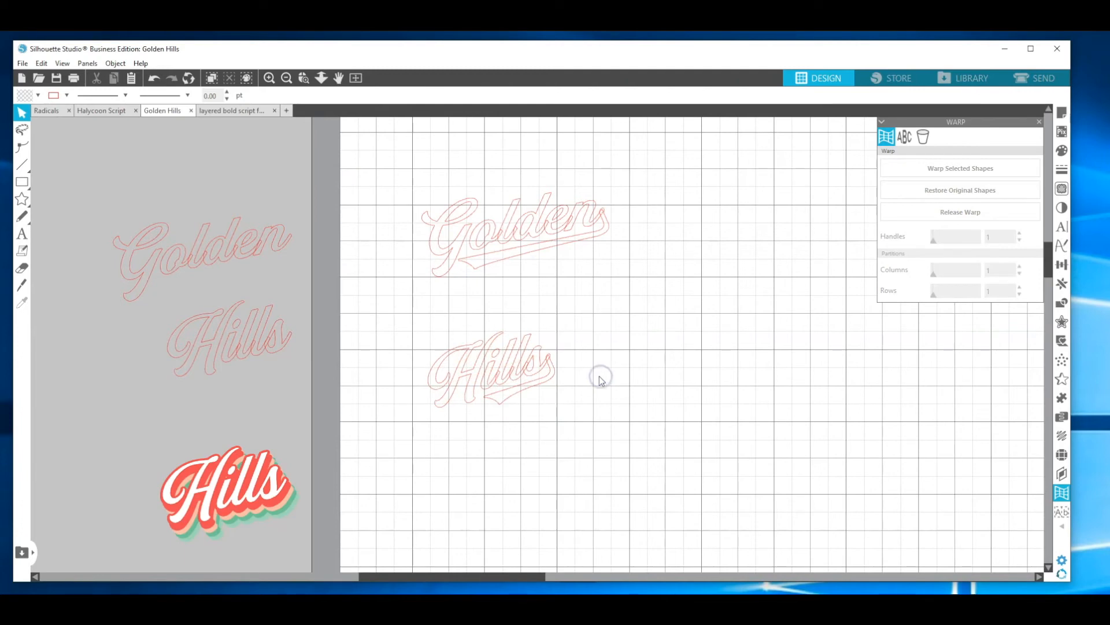
Weld the warped "Golden" lettering with its swash and group the resulting pieces.
click(497, 358)
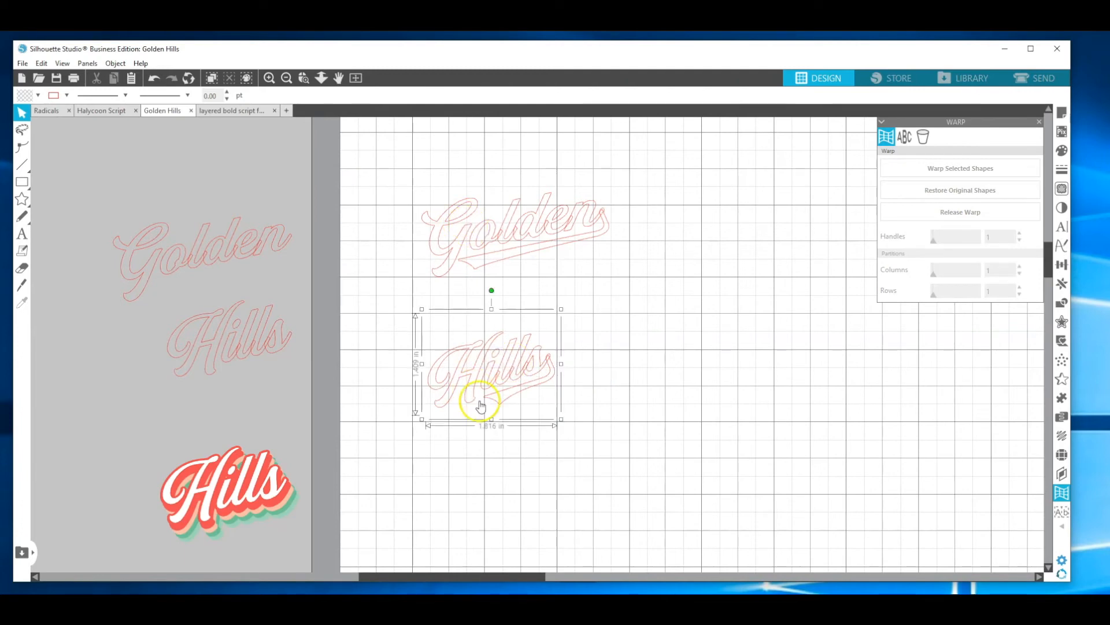
click(401, 176)
click(488, 236)
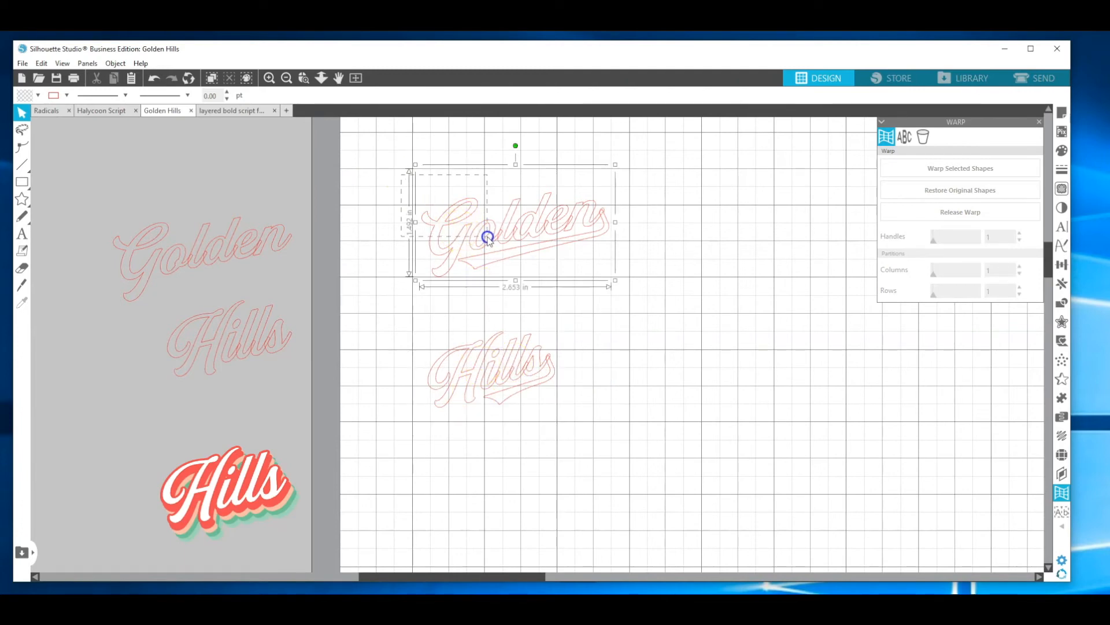
right_click(517, 231)
click(557, 389)
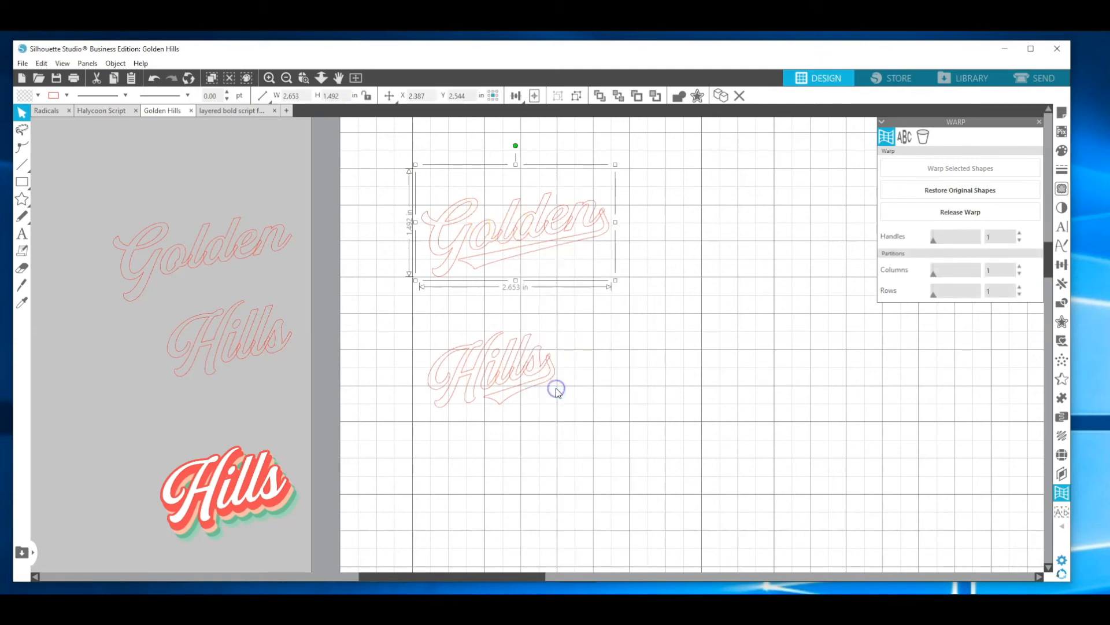
right_click(495, 237)
click(532, 421)
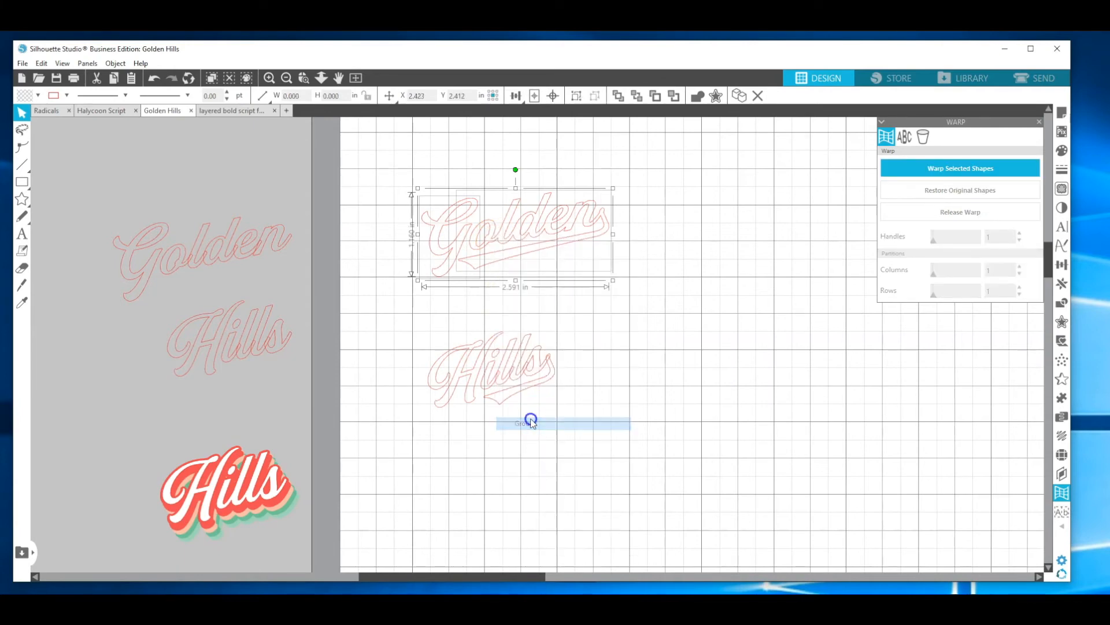
Weld the warped "Hills" lettering with its swash and group the resulting pieces.
drag(421, 347, 568, 408)
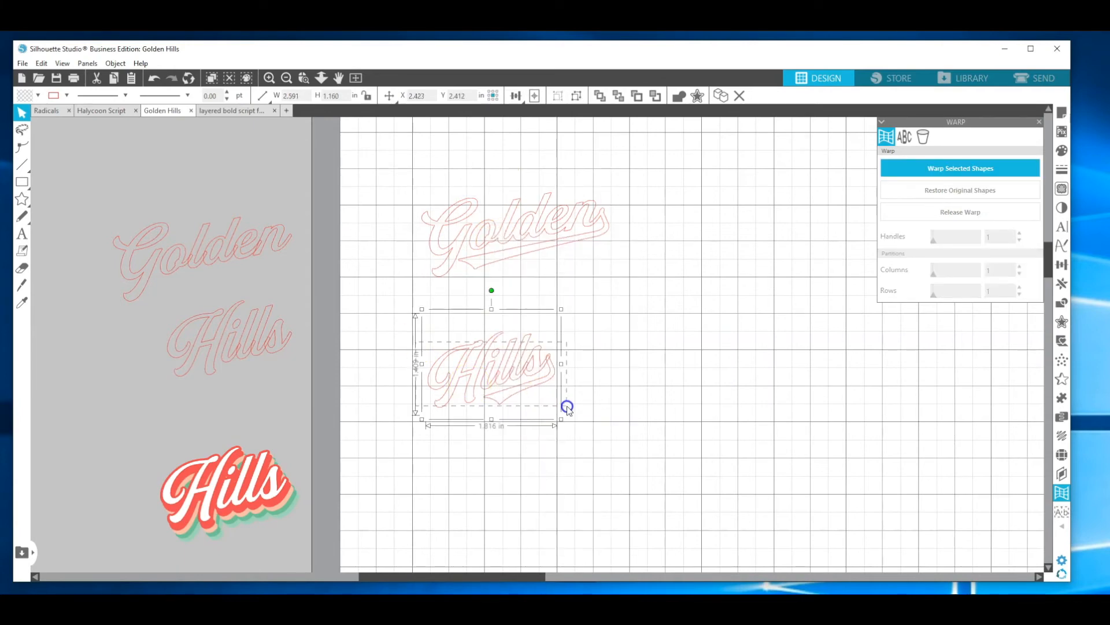
right_click(537, 383)
click(562, 525)
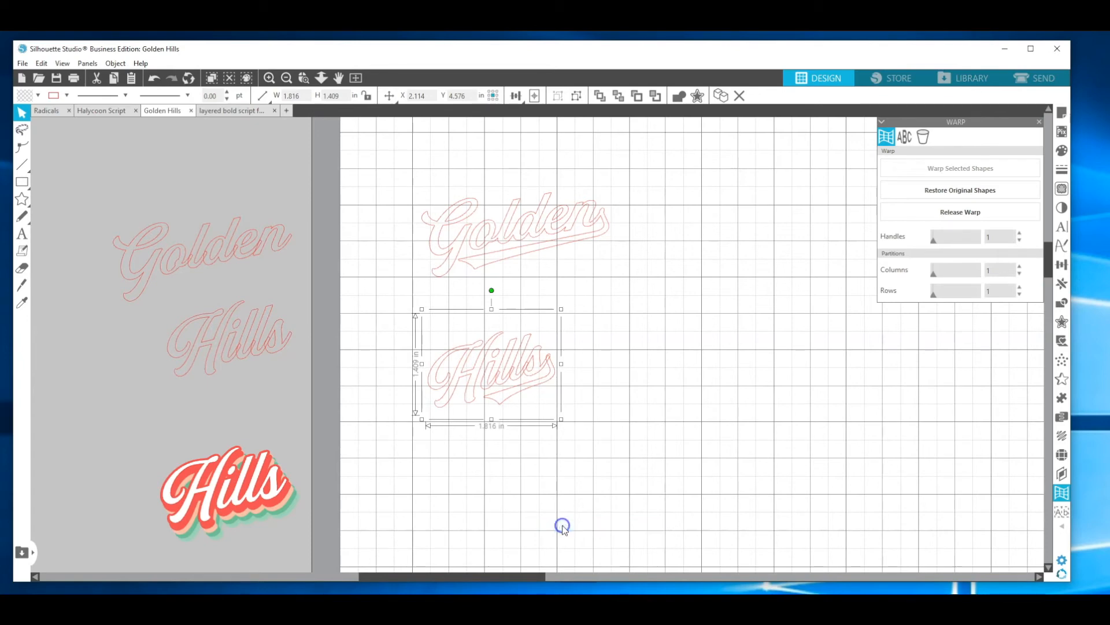
right_click(522, 398)
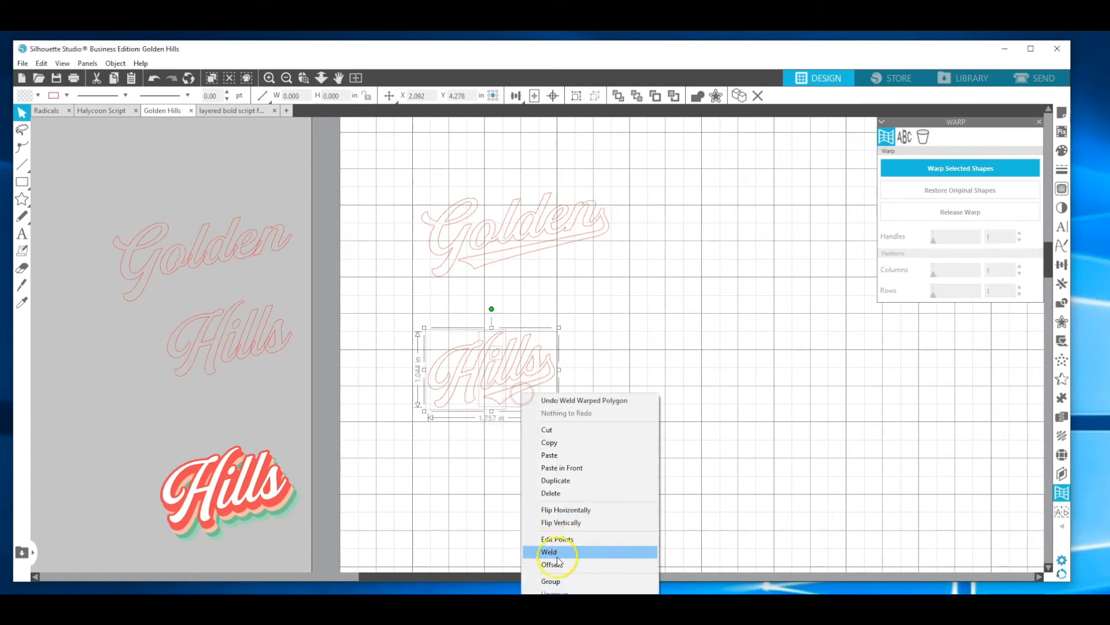
click(557, 581)
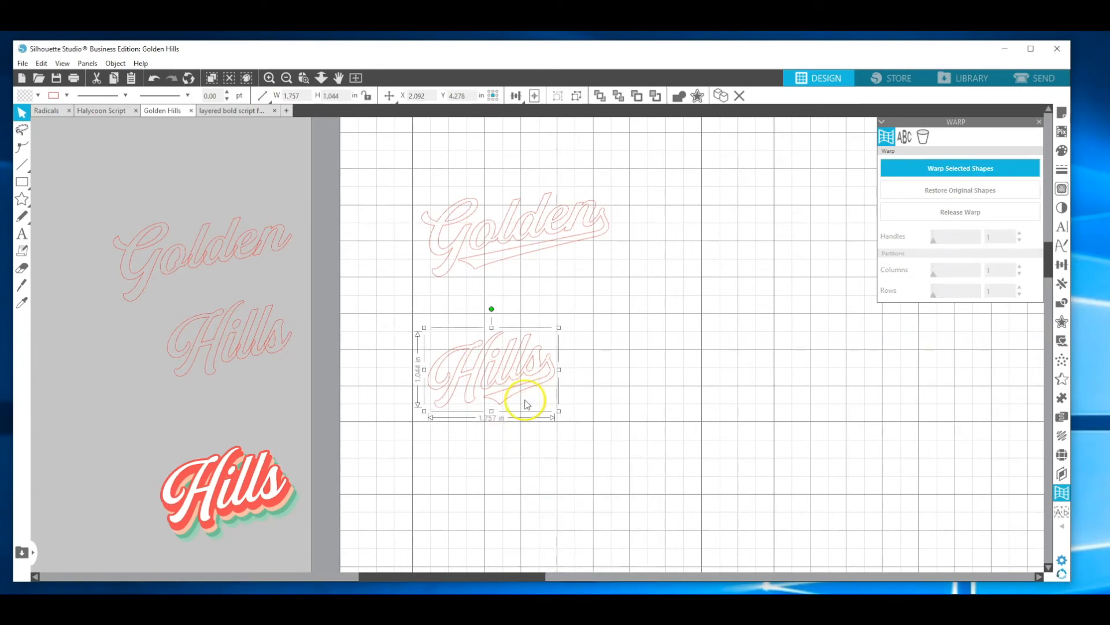
Move "Hills" up and right so it ends beneath the n of "Golden", and fill both words with white.
drag(524, 377, 575, 335)
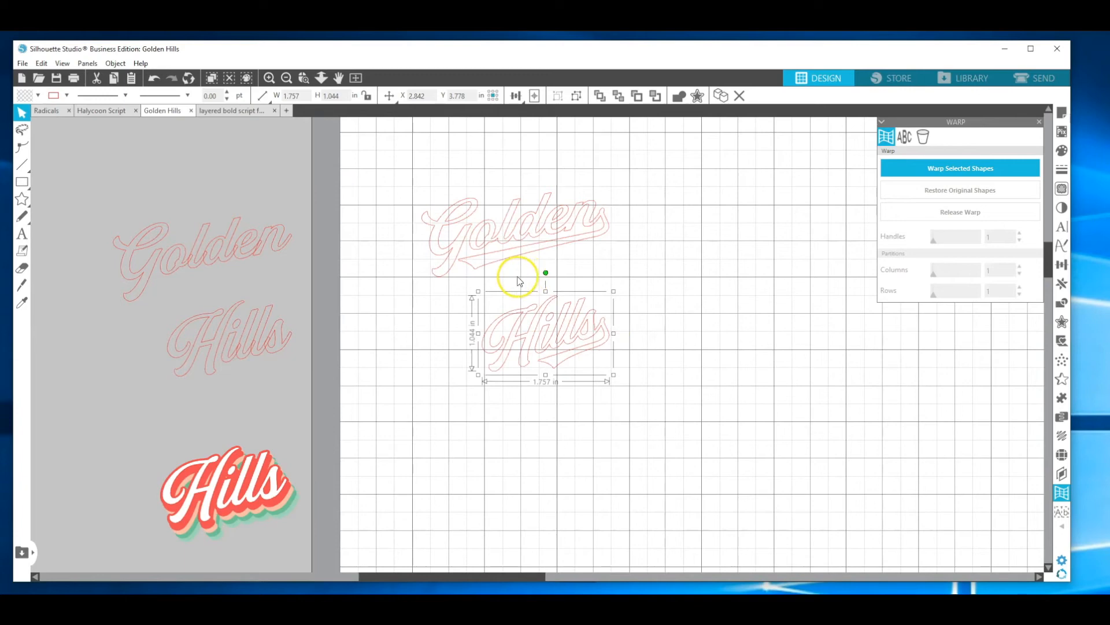
click(384, 255)
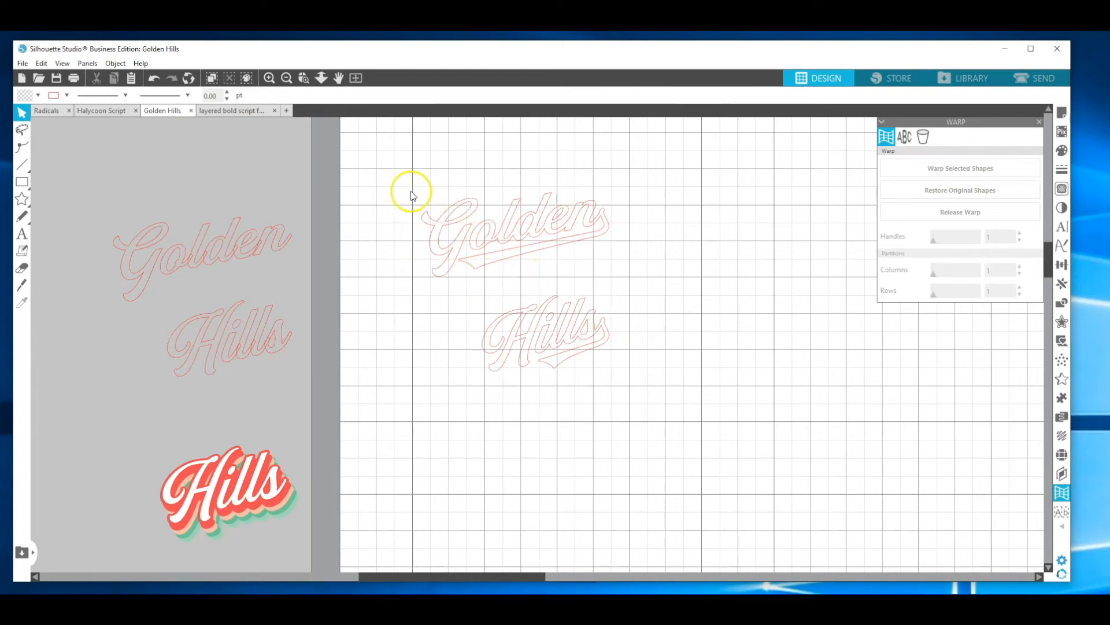
drag(412, 192, 574, 352)
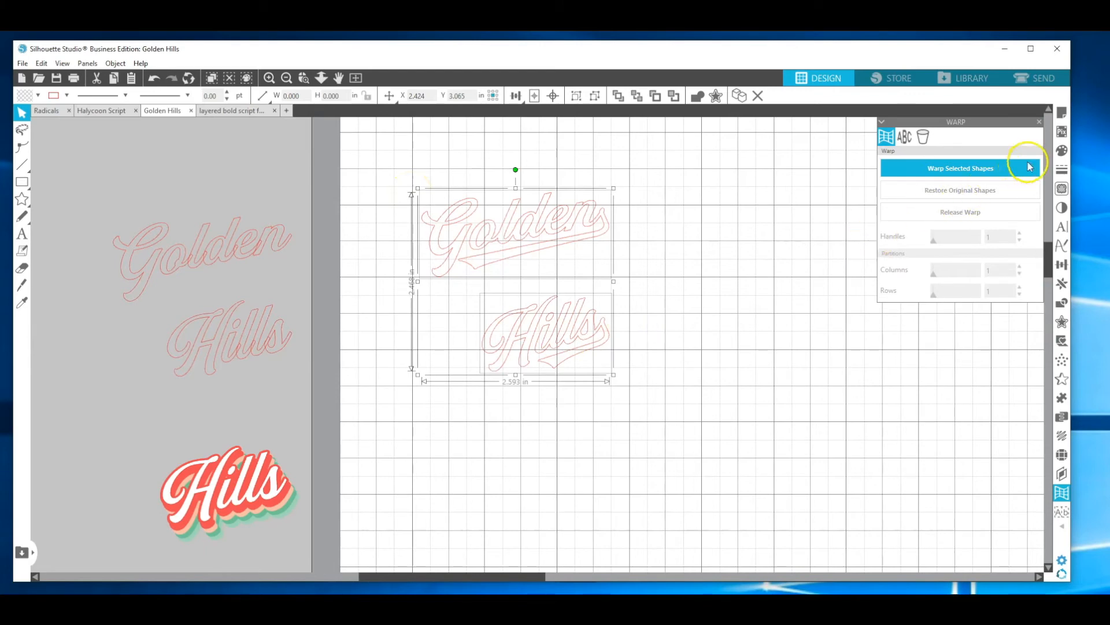
click(1063, 150)
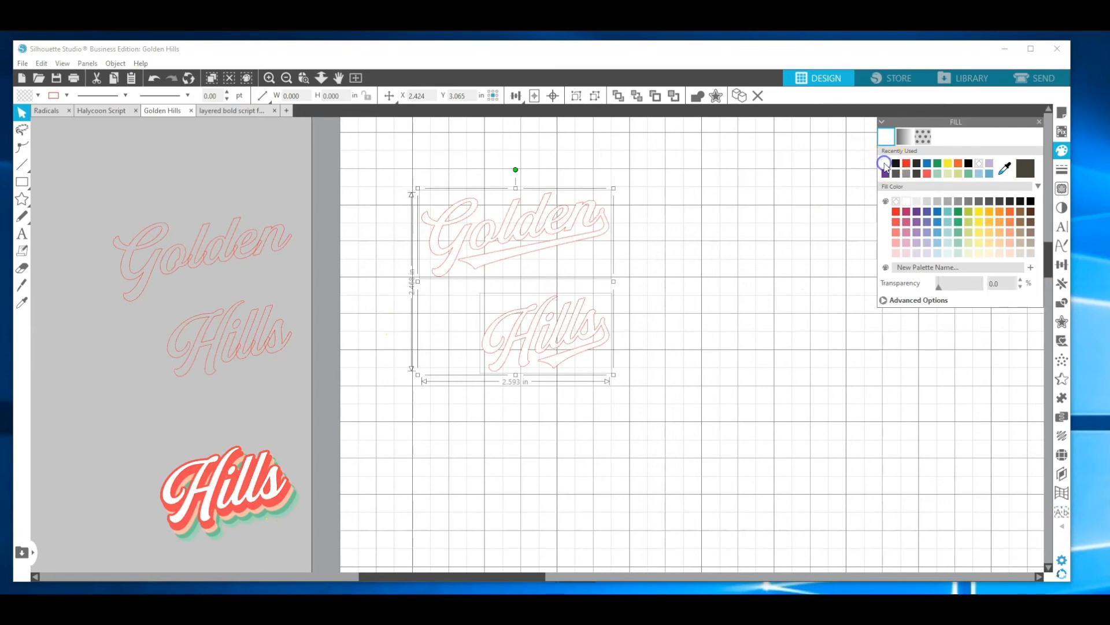
click(886, 166)
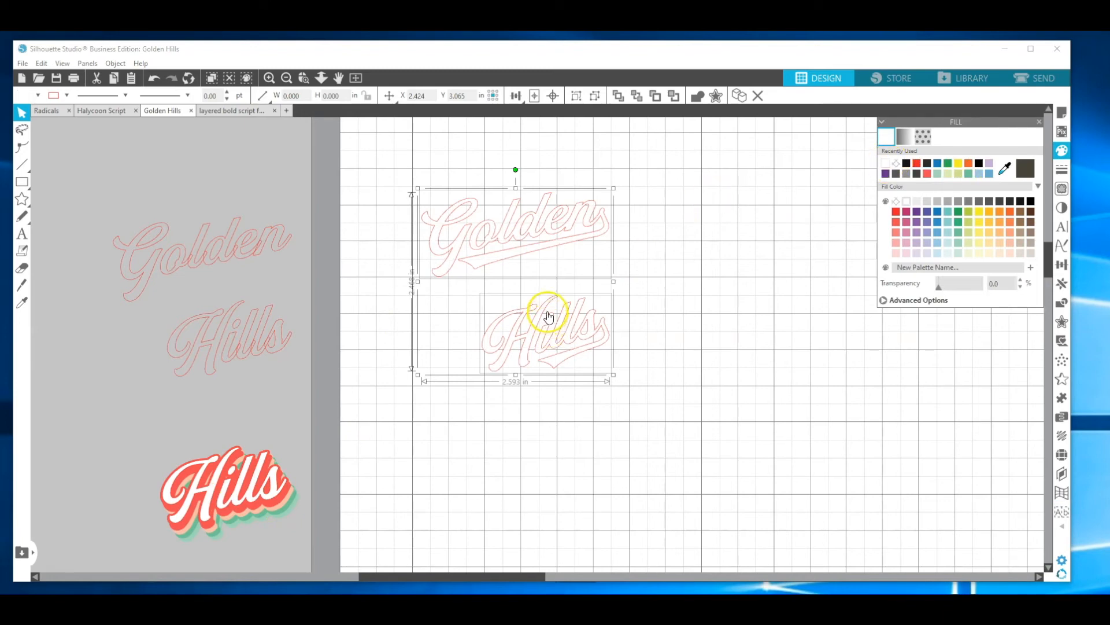
Create an outward offset of 0.030 in with sharp corners around both "Golden" and "Hills".
drag(417, 183, 533, 314)
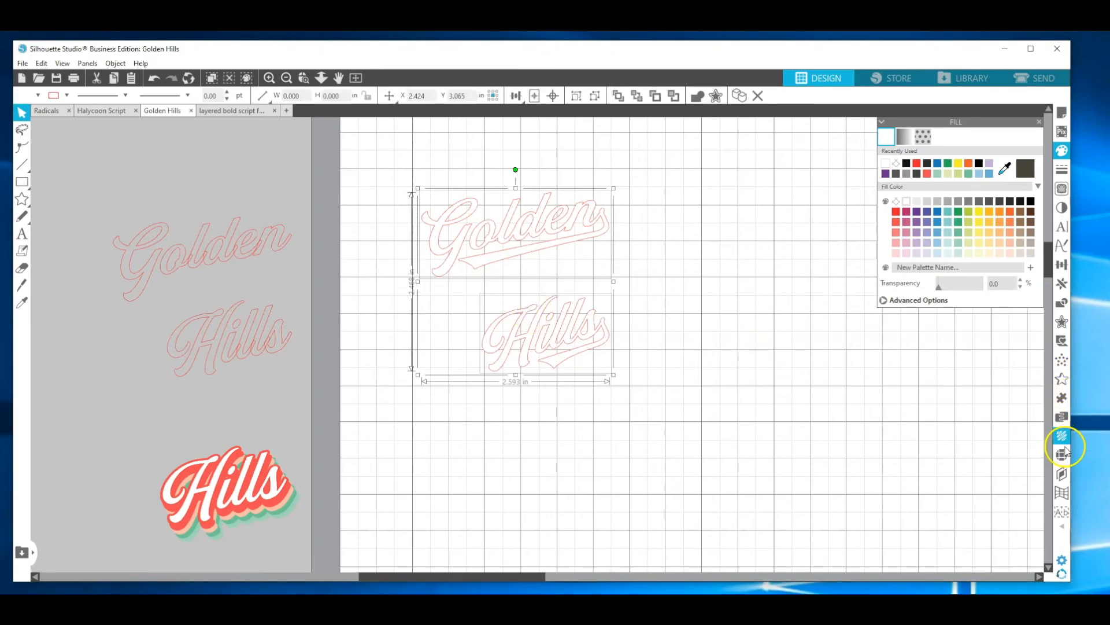
click(1062, 322)
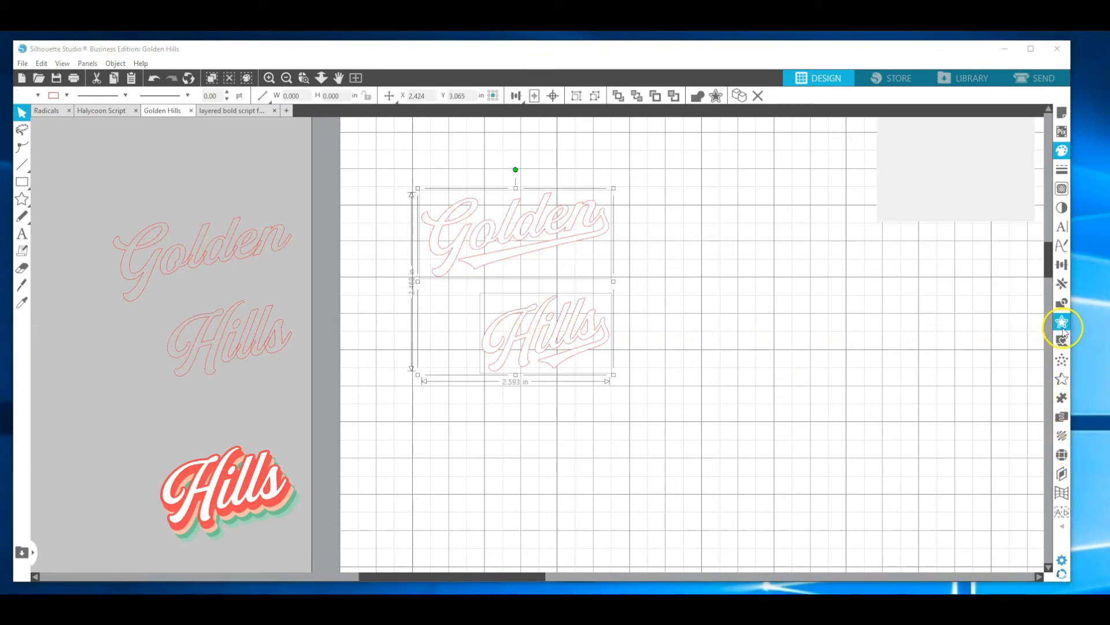
click(918, 152)
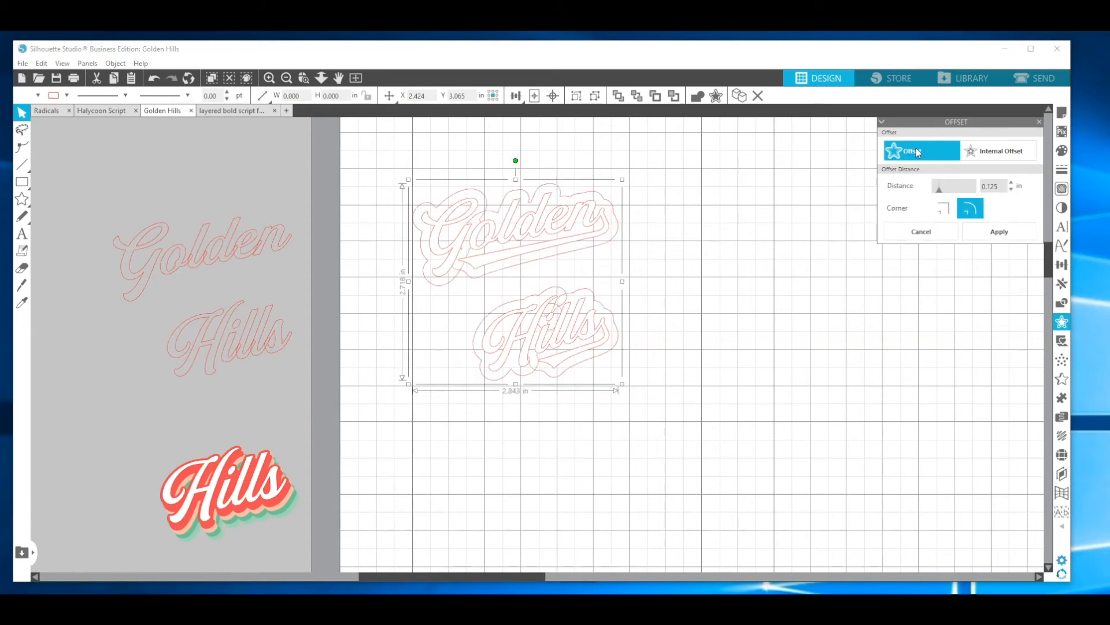
click(1012, 190)
click(1012, 190)
click(1012, 190)
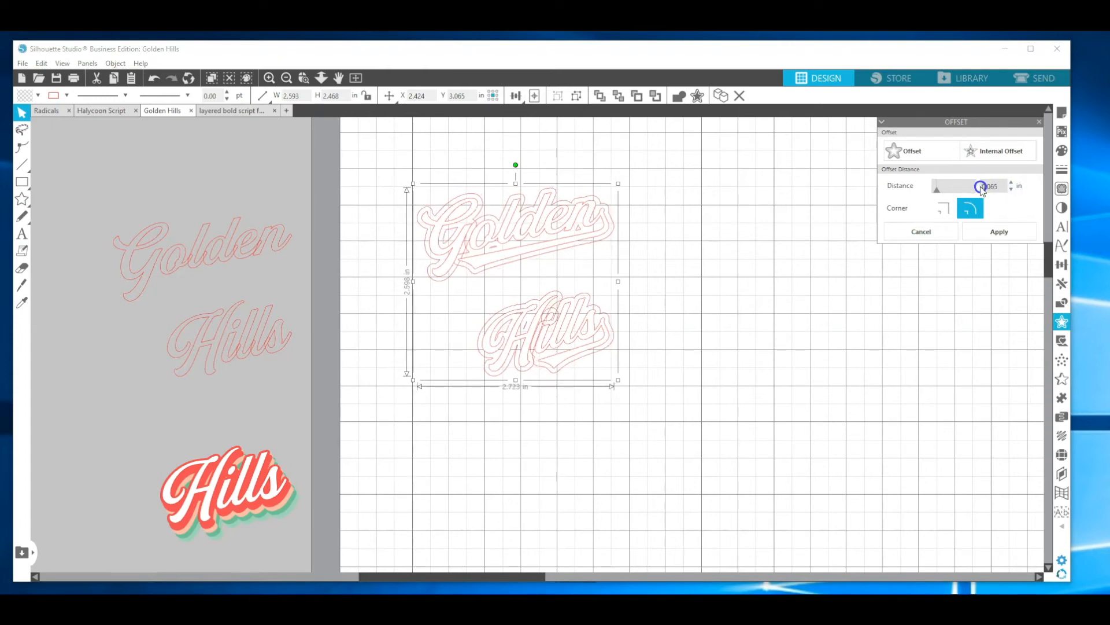
click(984, 186)
drag(1005, 187, 988, 186)
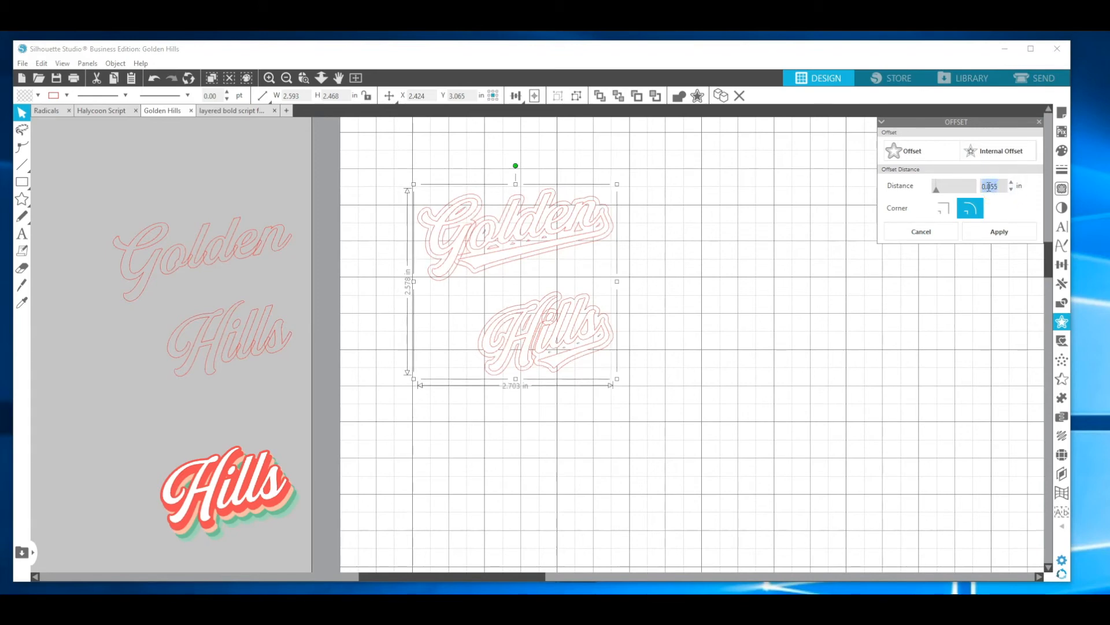
text(.03)
click(994, 232)
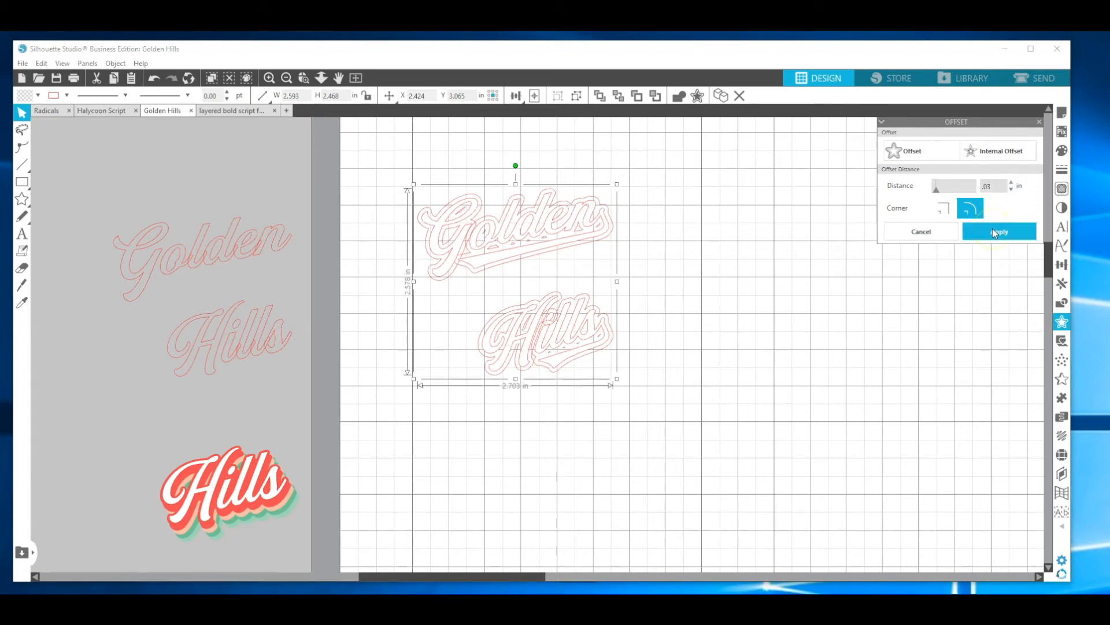
click(943, 208)
click(983, 234)
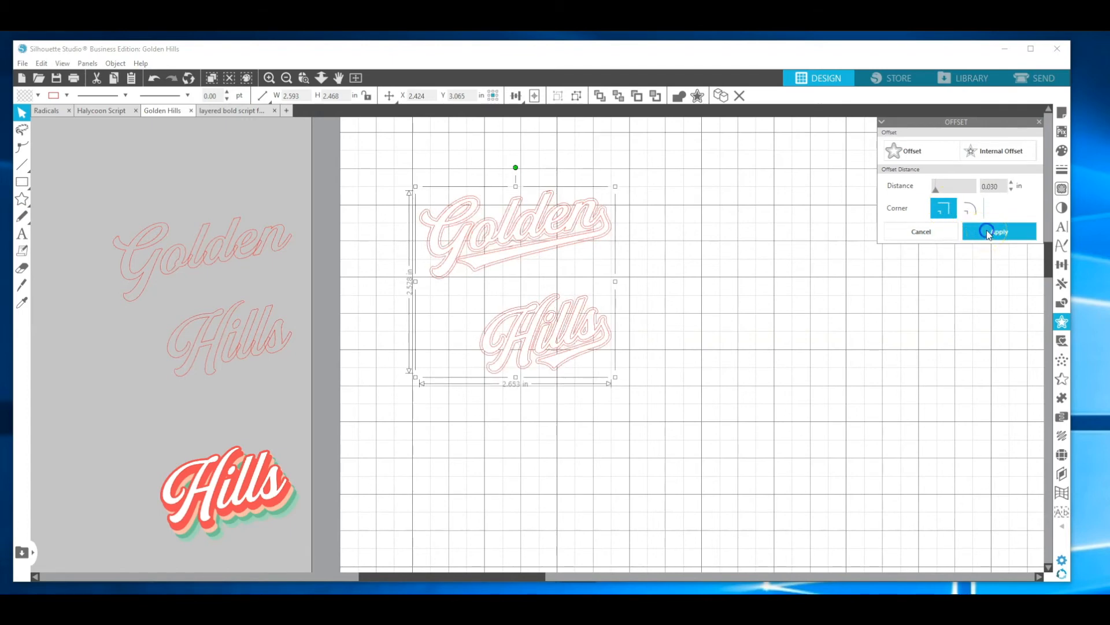
Move the original "Golden" and "Hills" lettering to the right, clear of their offsets, and group the two words.
click(495, 236)
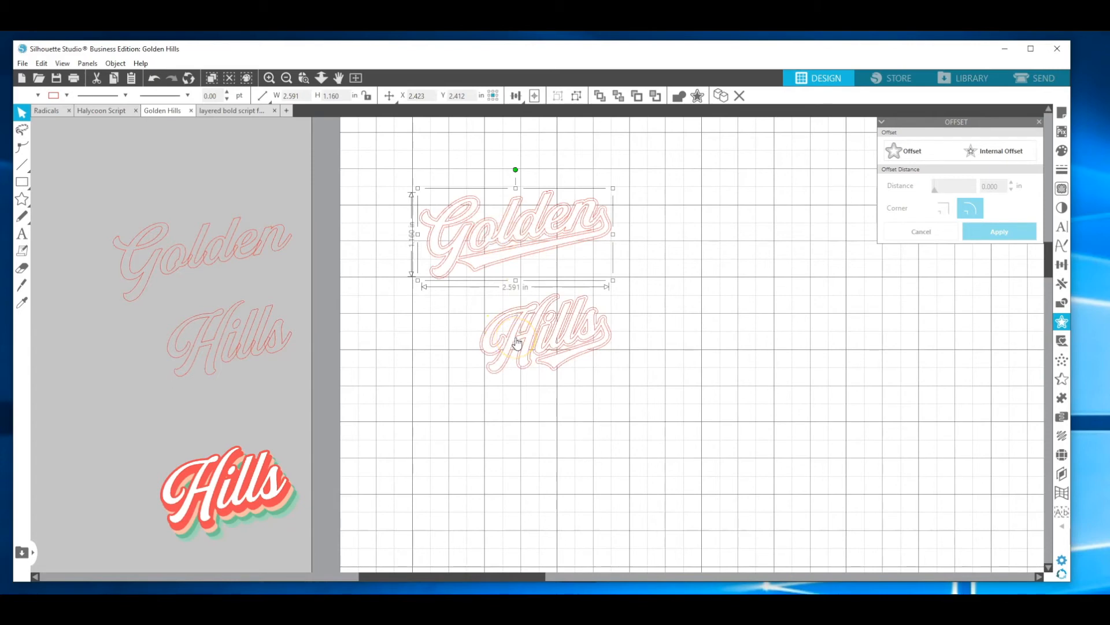
shift+click(517, 342)
drag(515, 338, 766, 338)
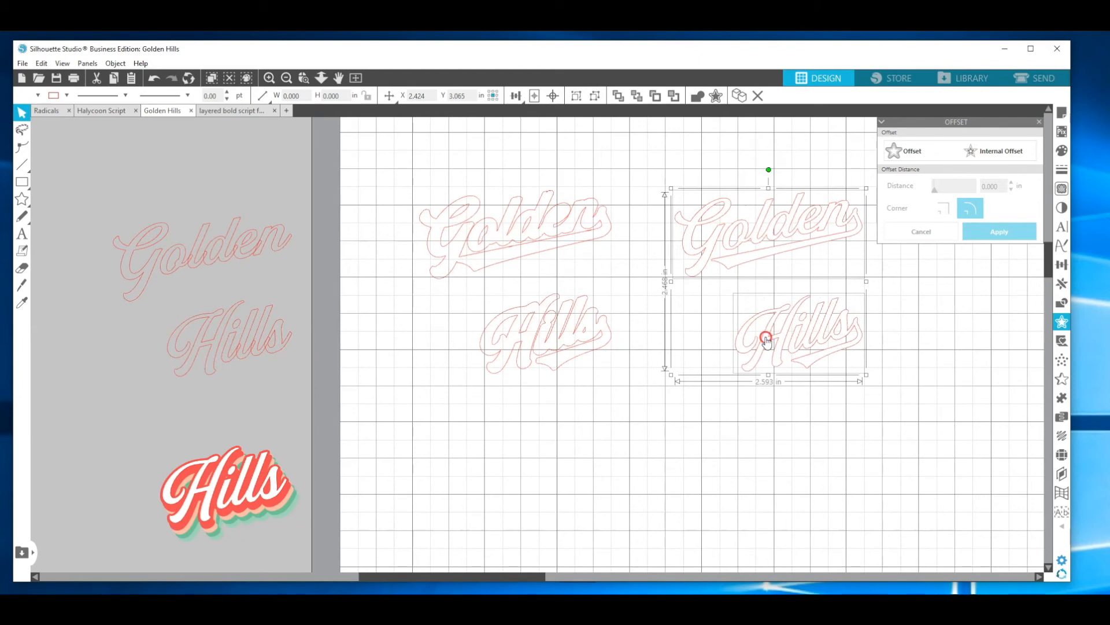
right_click(767, 340)
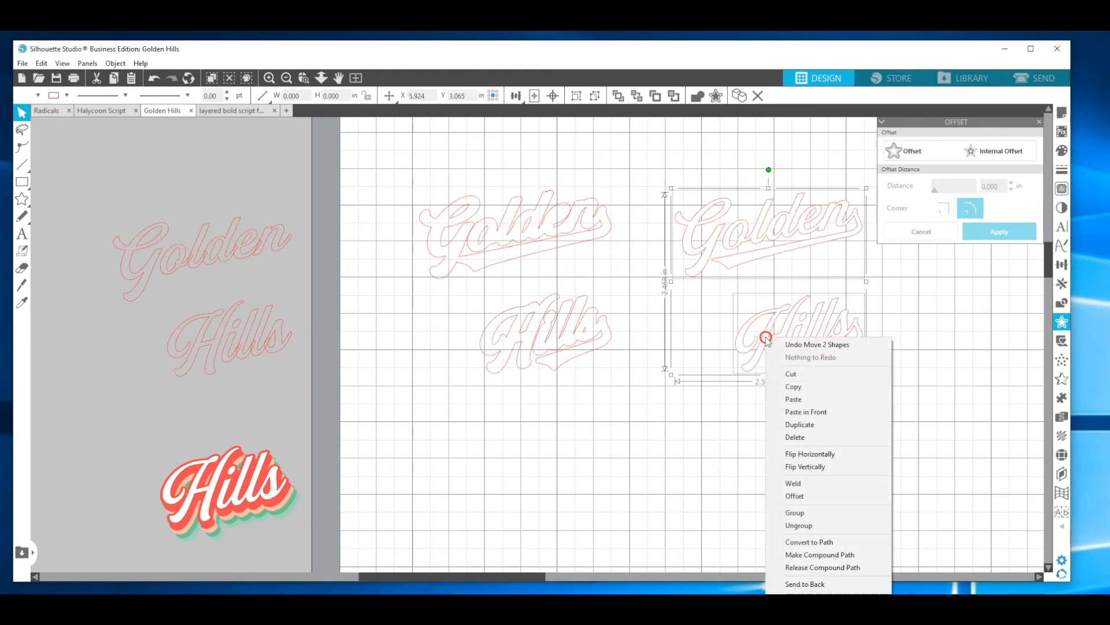
click(792, 513)
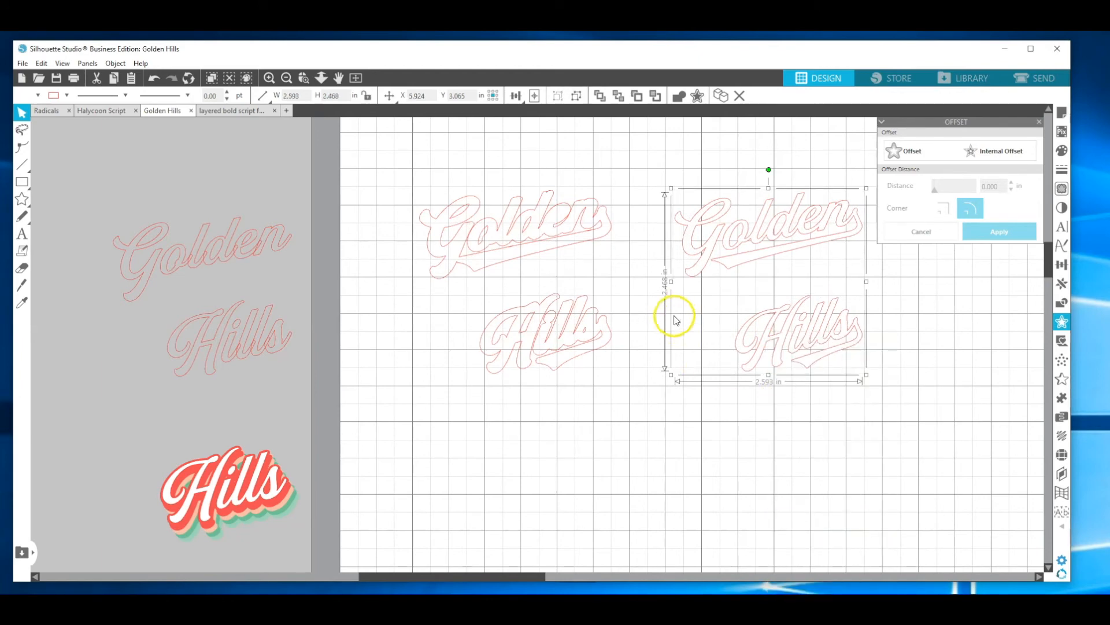
Clean up the top of the d in the "Golden" offset by deleting the stray edit points clustered there.
drag(376, 176, 577, 336)
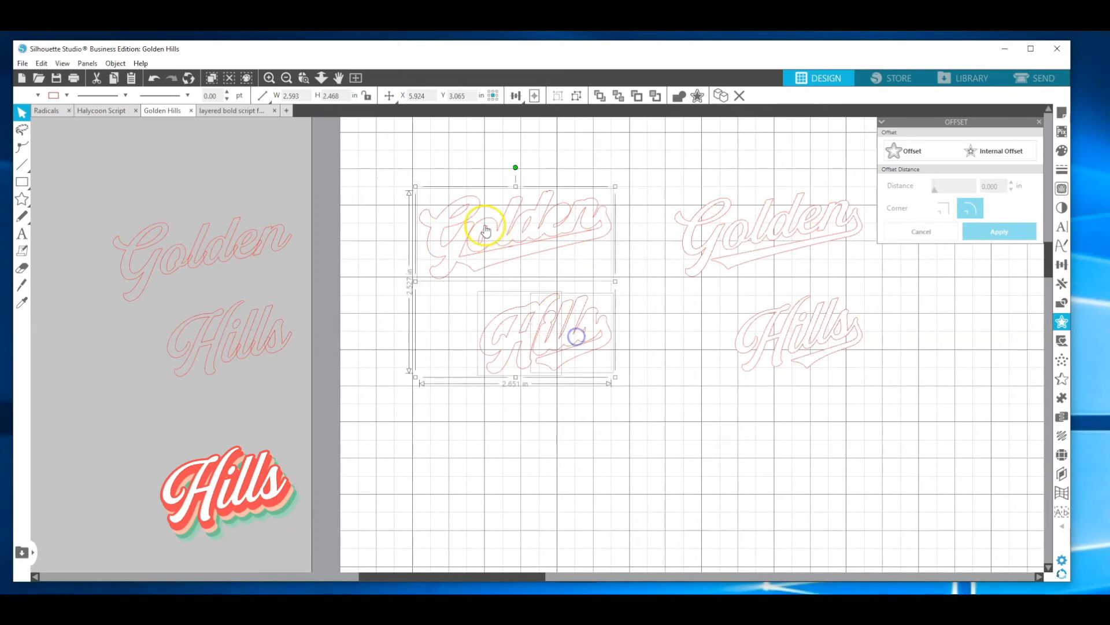
click(305, 81)
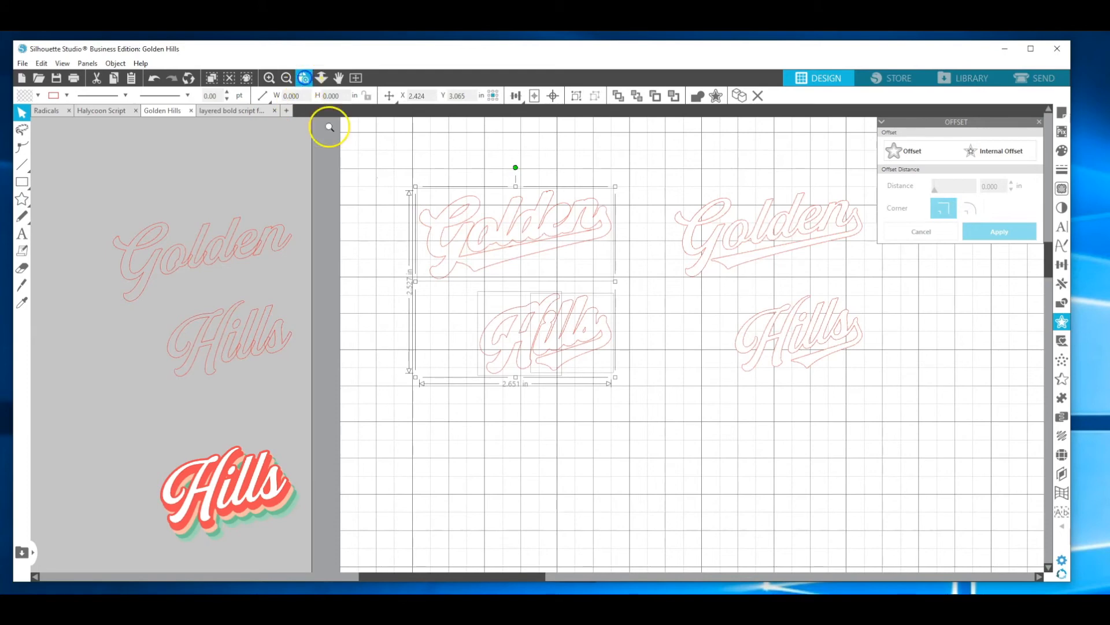
click(551, 199)
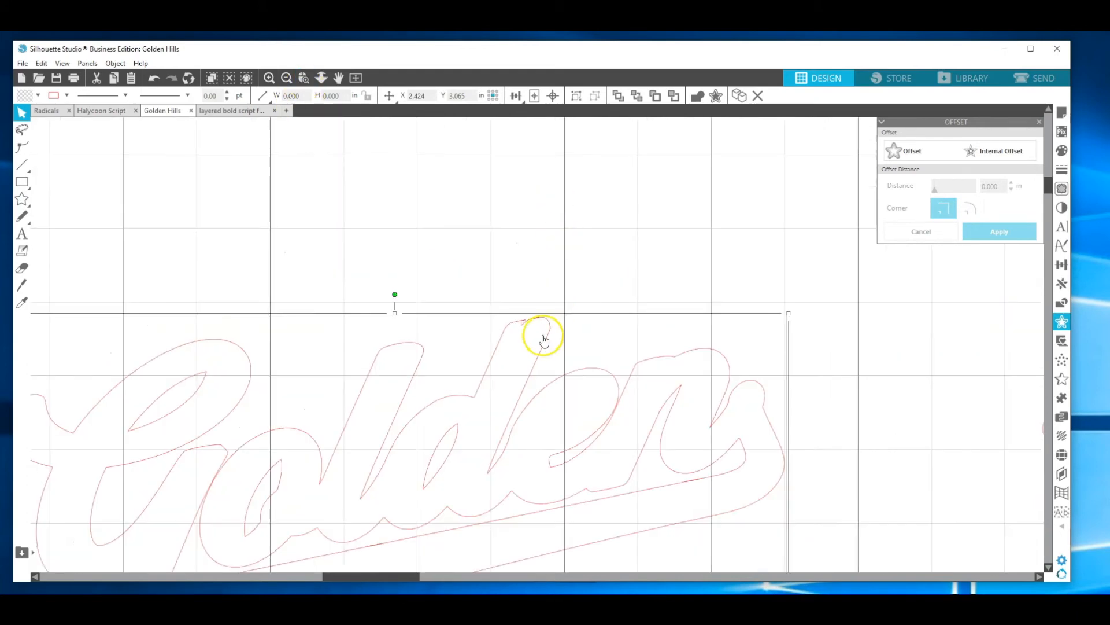
double_click(533, 325)
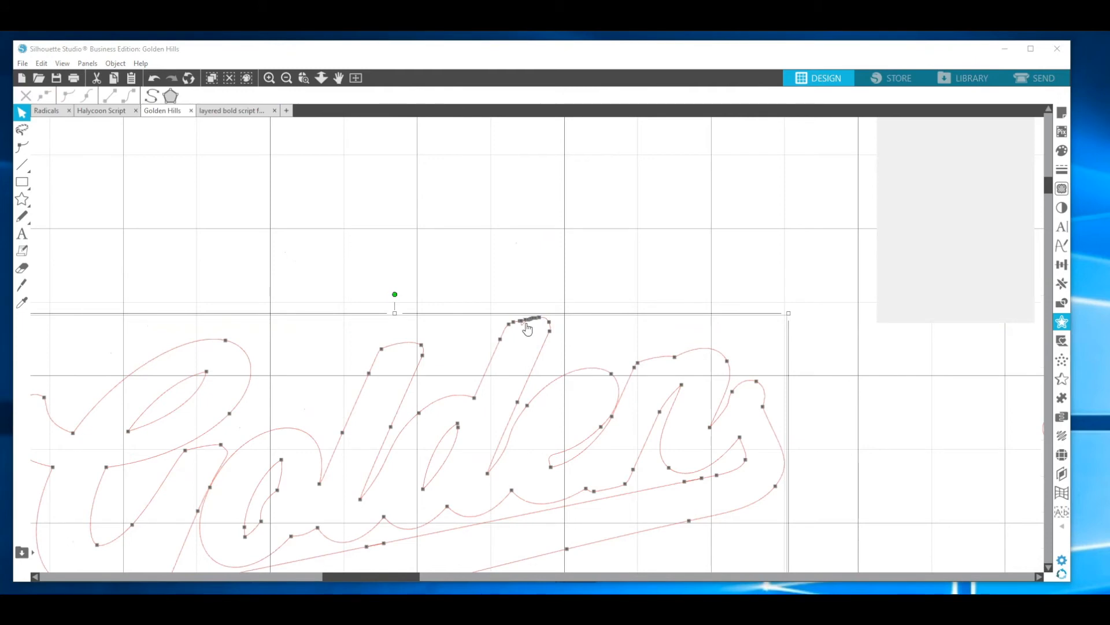
click(521, 321)
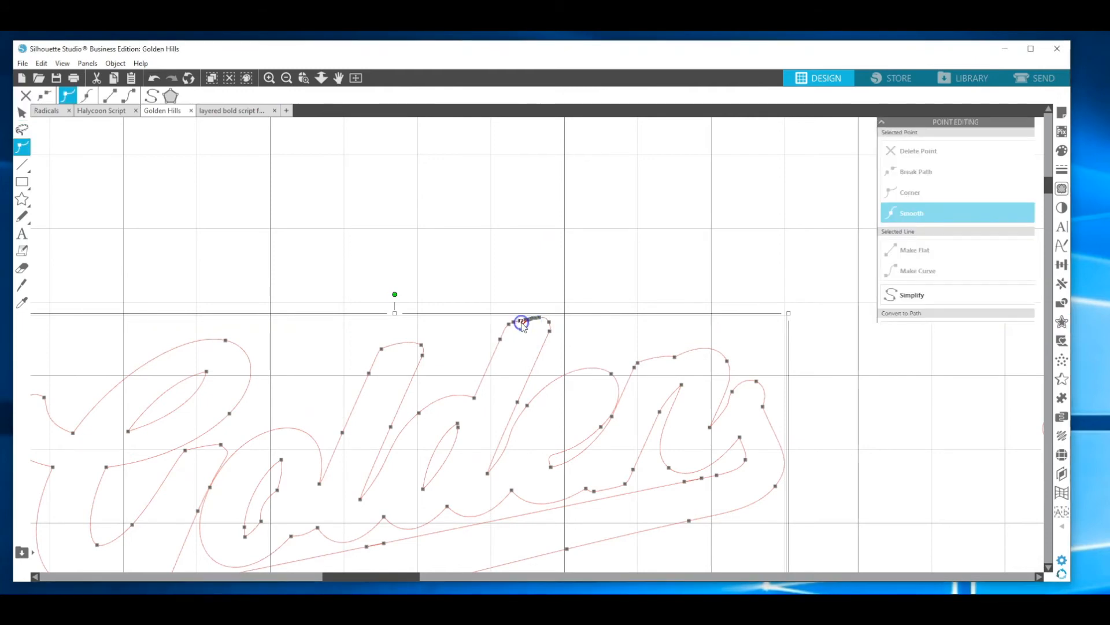
click(528, 325)
click(522, 321)
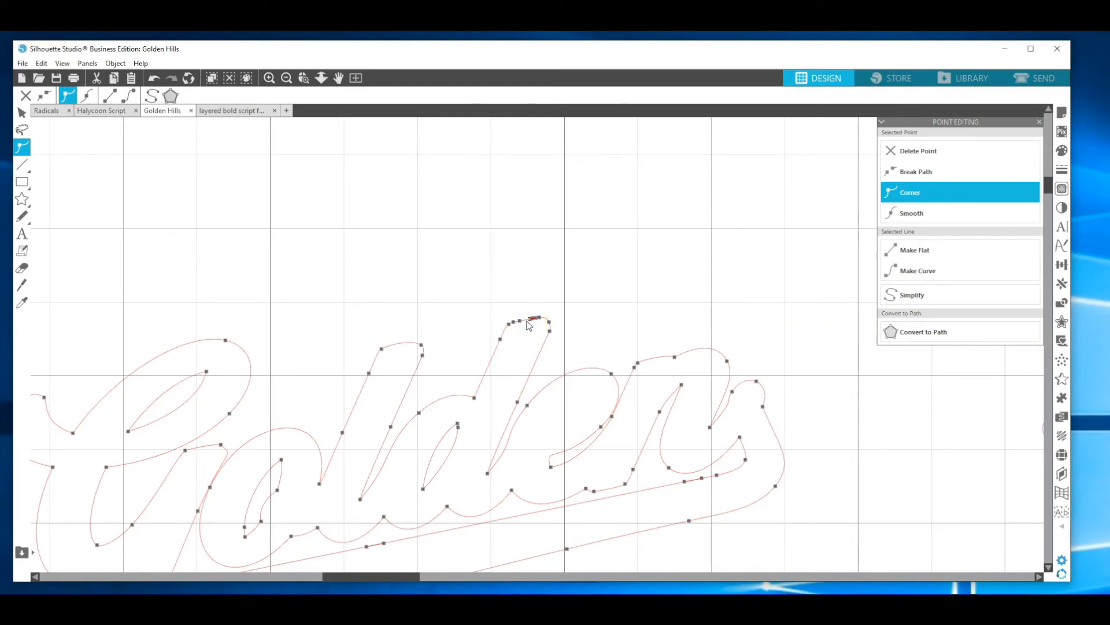
click(533, 289)
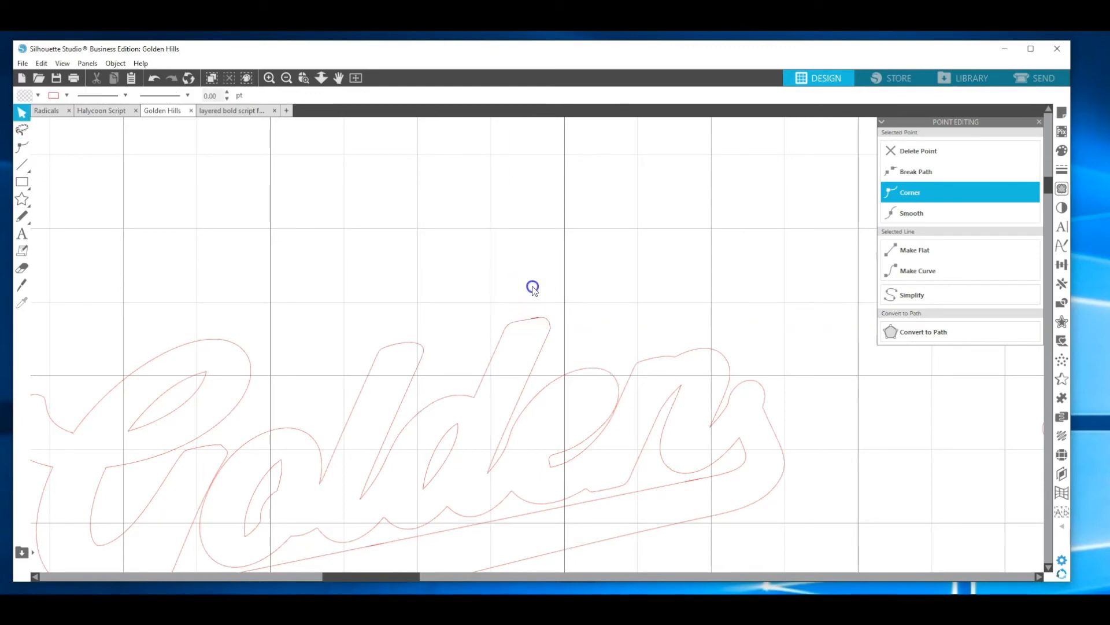
double_click(538, 322)
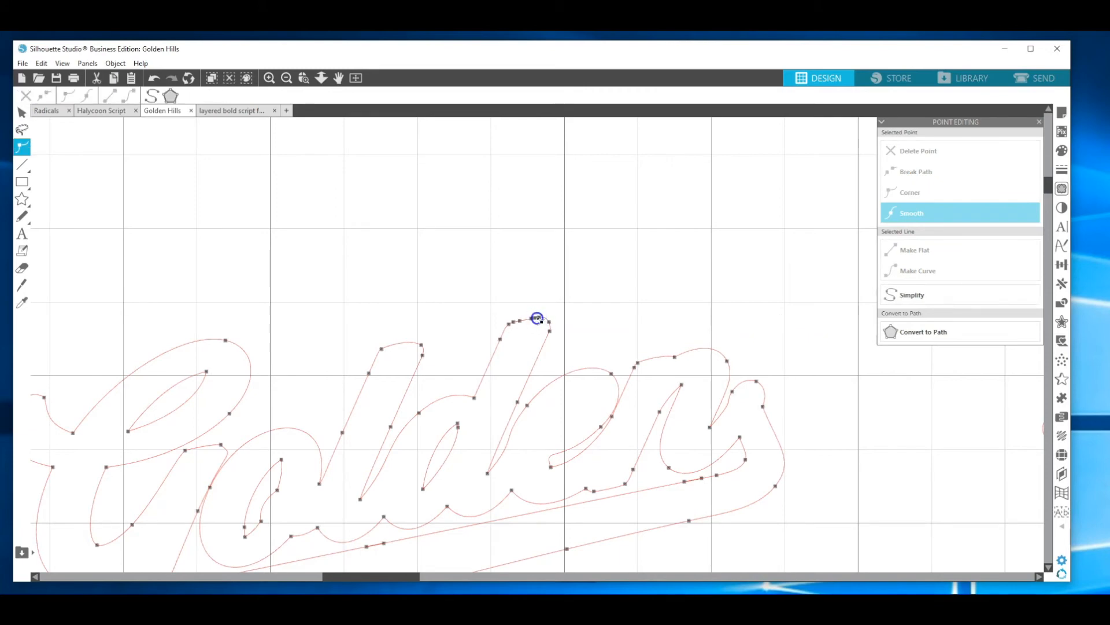
click(537, 318)
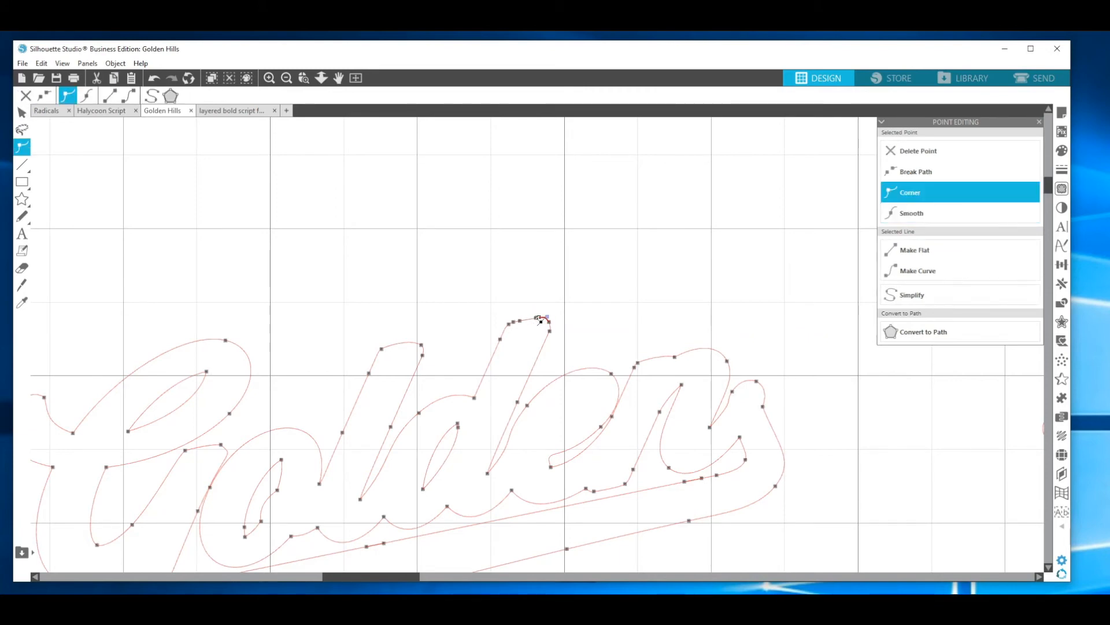
key(Delete)
click(546, 287)
Delete the stray edit points along the upper edge of the "Golden" offset's swash, beneath the n and the l.
scroll(544, 295, down, 5)
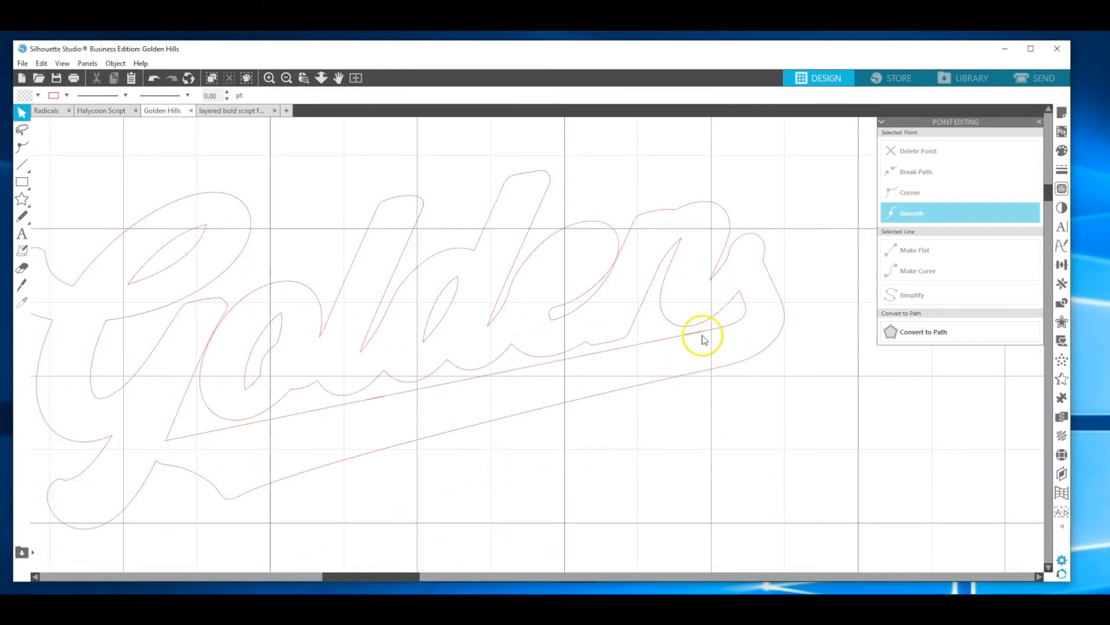
double_click(694, 335)
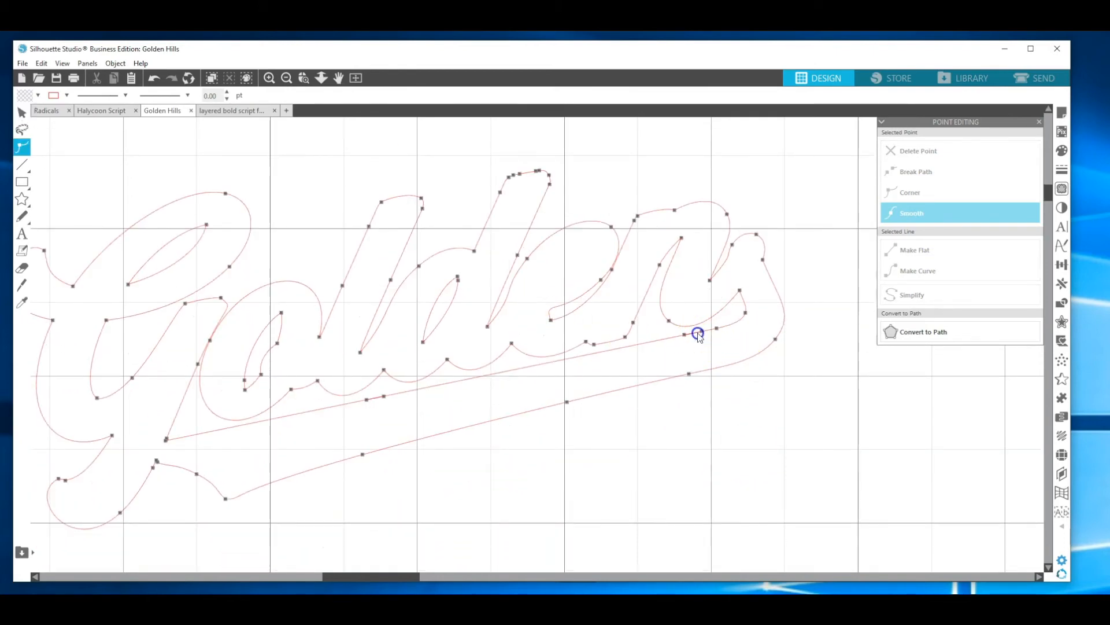
click(704, 334)
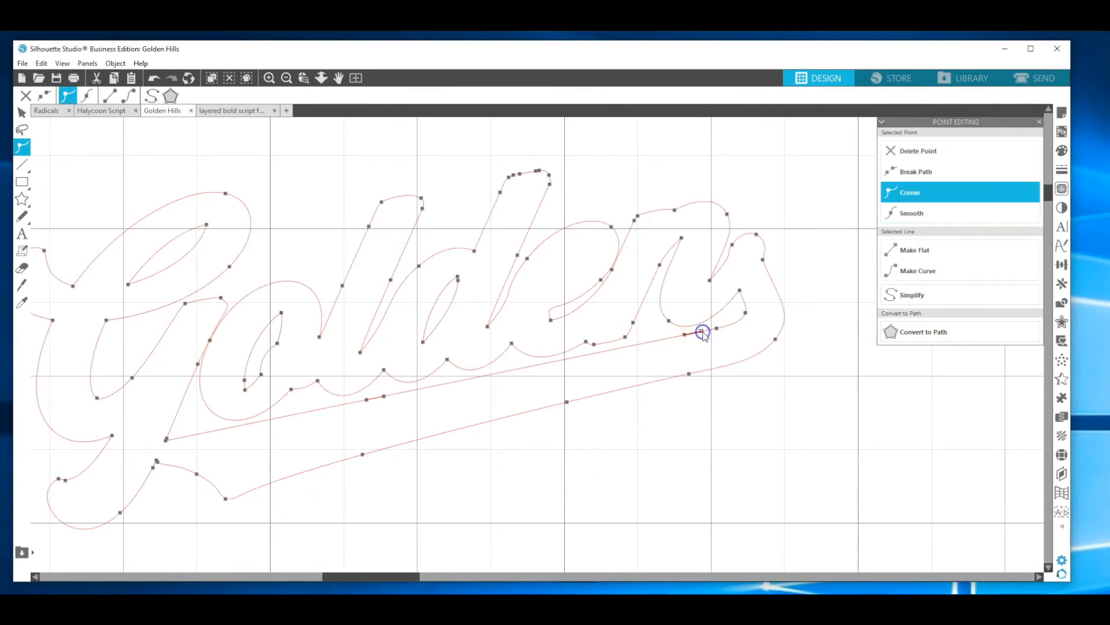
click(701, 175)
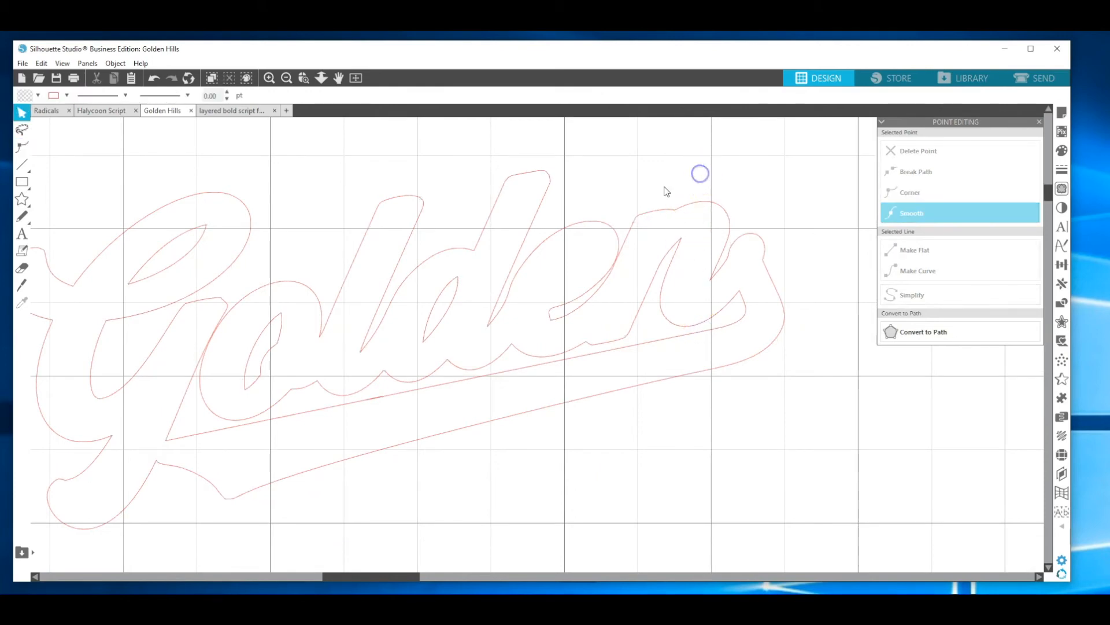
click(379, 399)
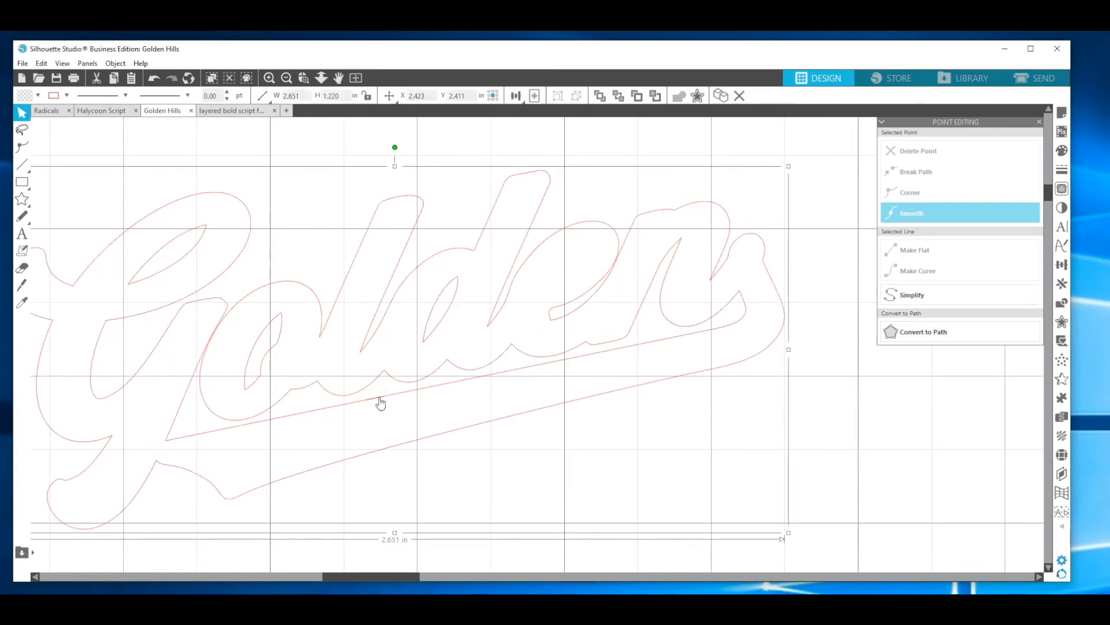
double_click(379, 399)
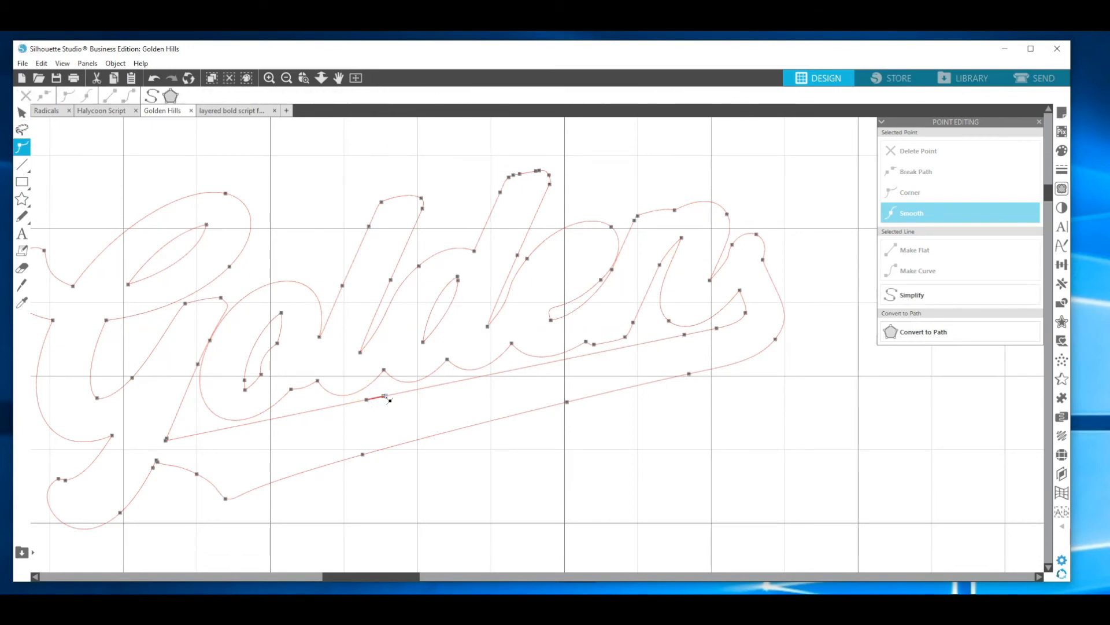
click(386, 397)
click(382, 416)
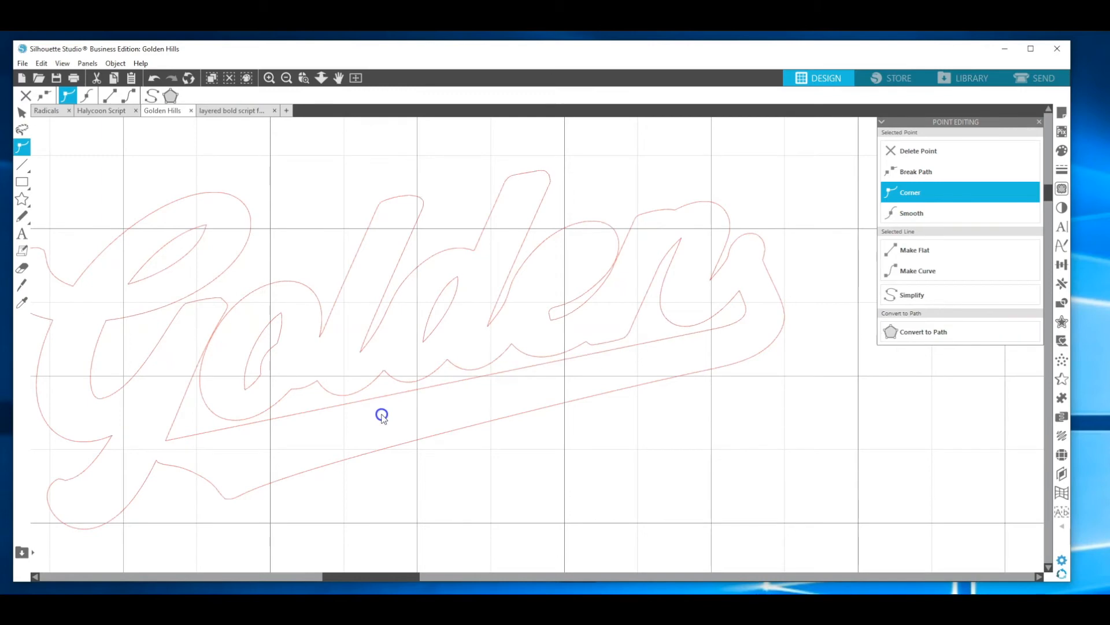
Select all the pieces of the "Hills" offset and group them.
click(286, 78)
drag(1048, 217, 1051, 231)
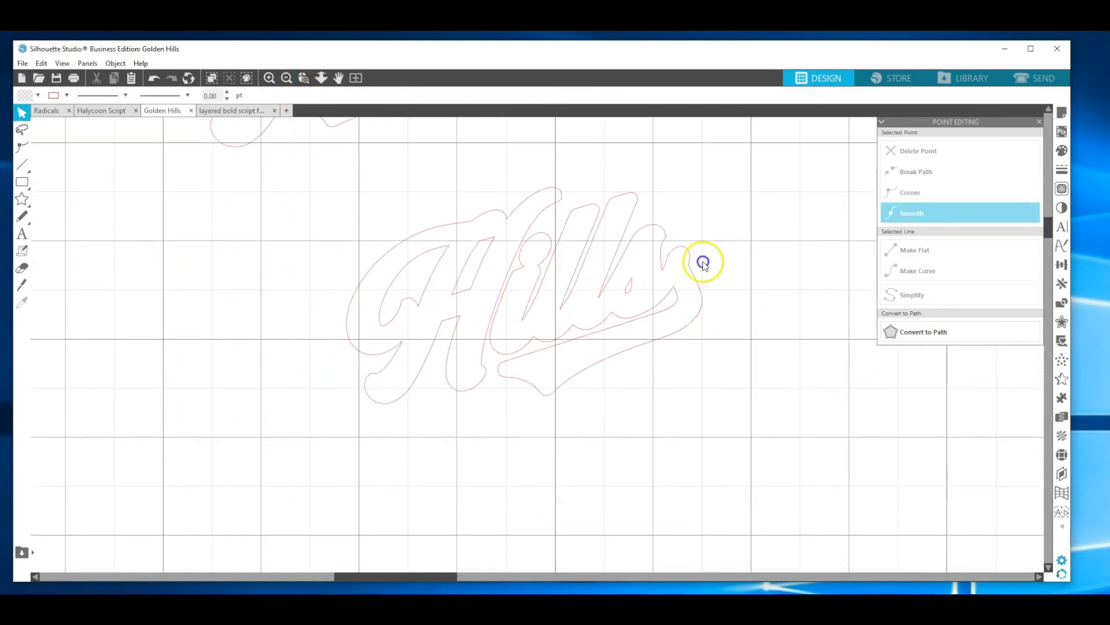
drag(429, 177, 659, 355)
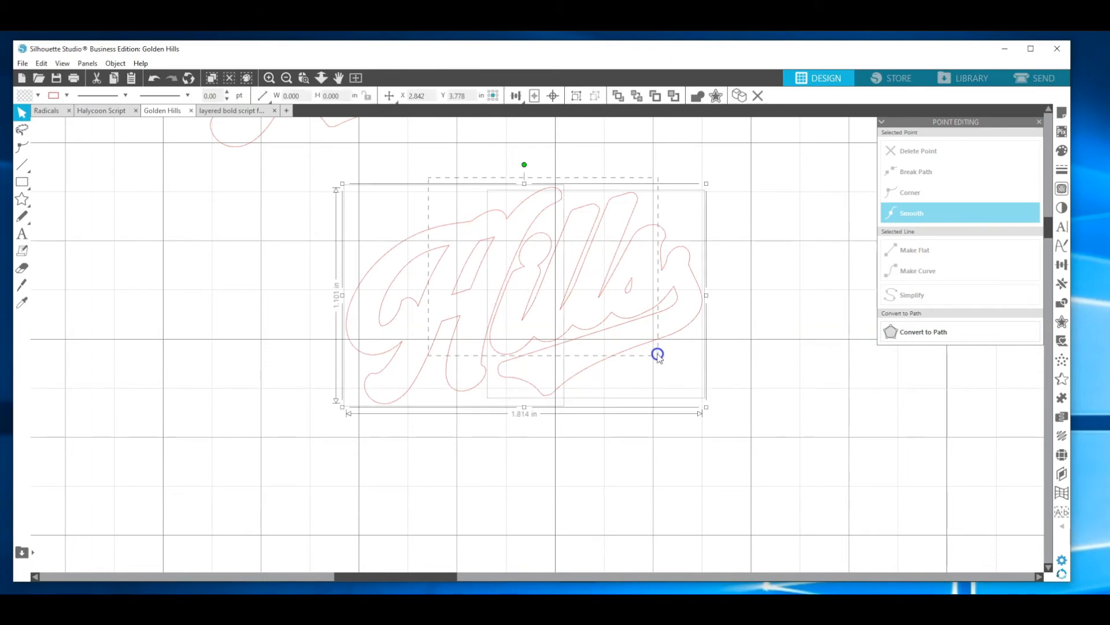
double_click(659, 343)
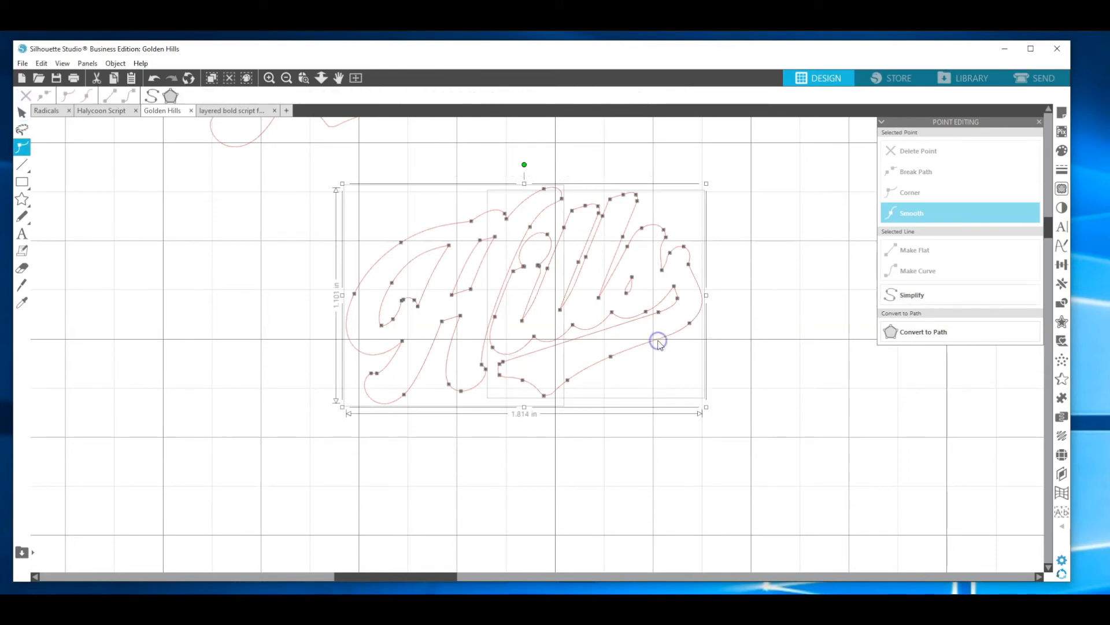
click(705, 329)
drag(706, 328, 384, 202)
right_click(411, 240)
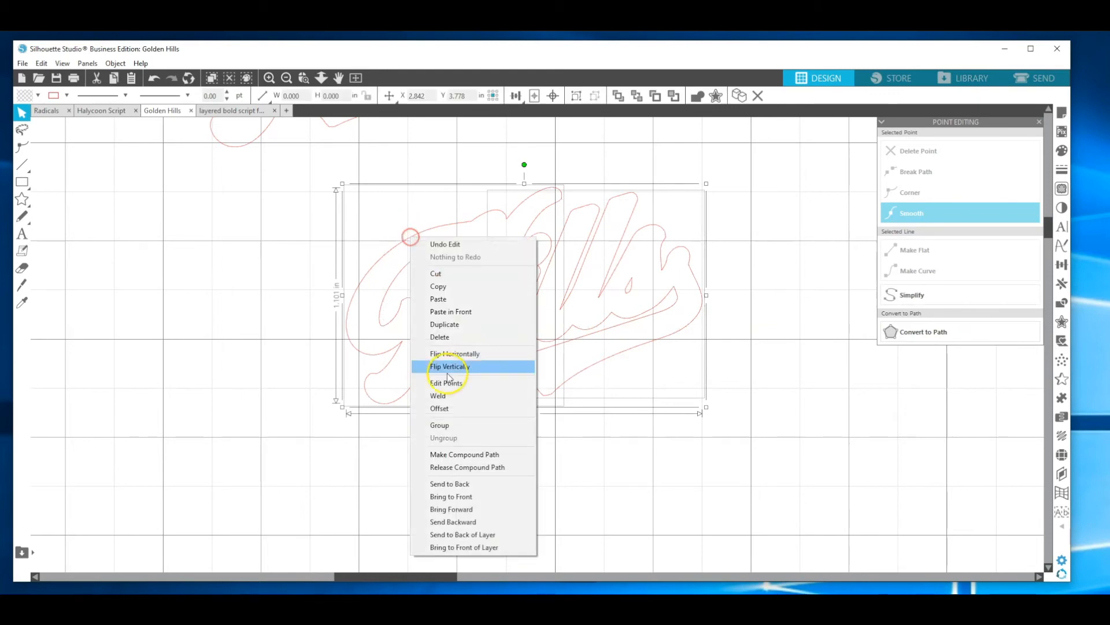
click(442, 422)
scroll(359, 290, up, 2)
Select the "Golden" and "Hills" offsets together and duplicate them slightly down and to the right.
click(288, 76)
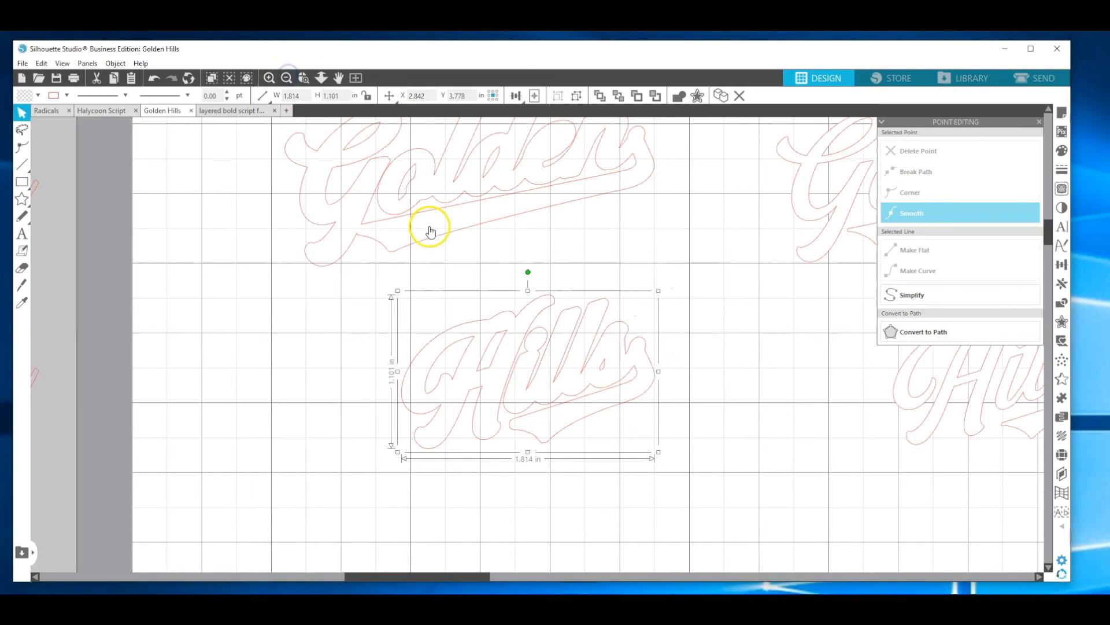
click(323, 161)
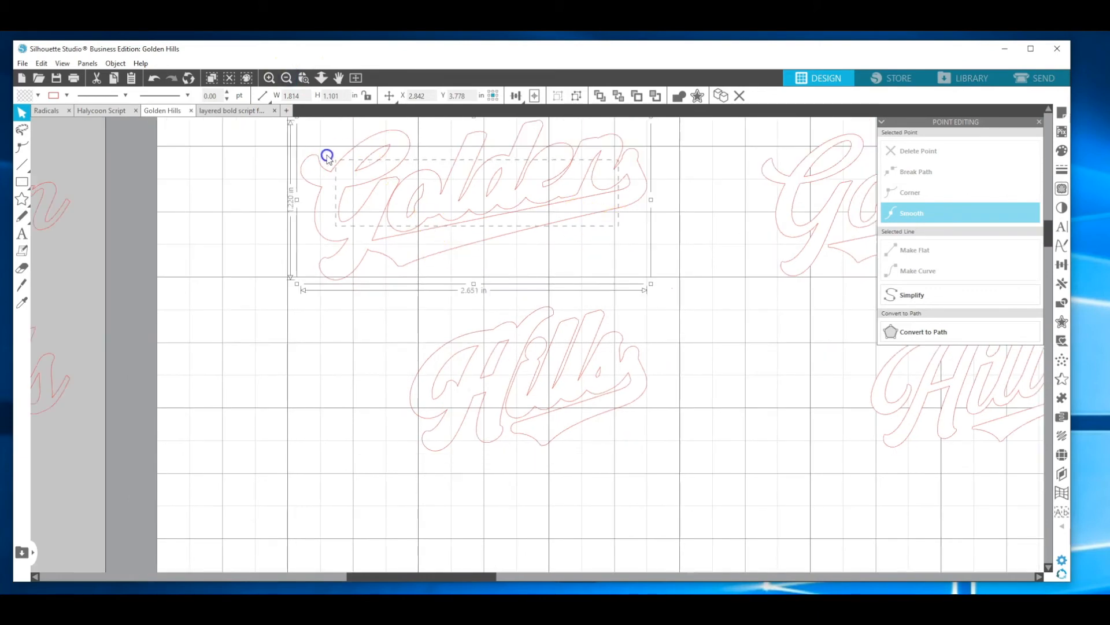
drag(401, 288, 507, 414)
right_click(508, 415)
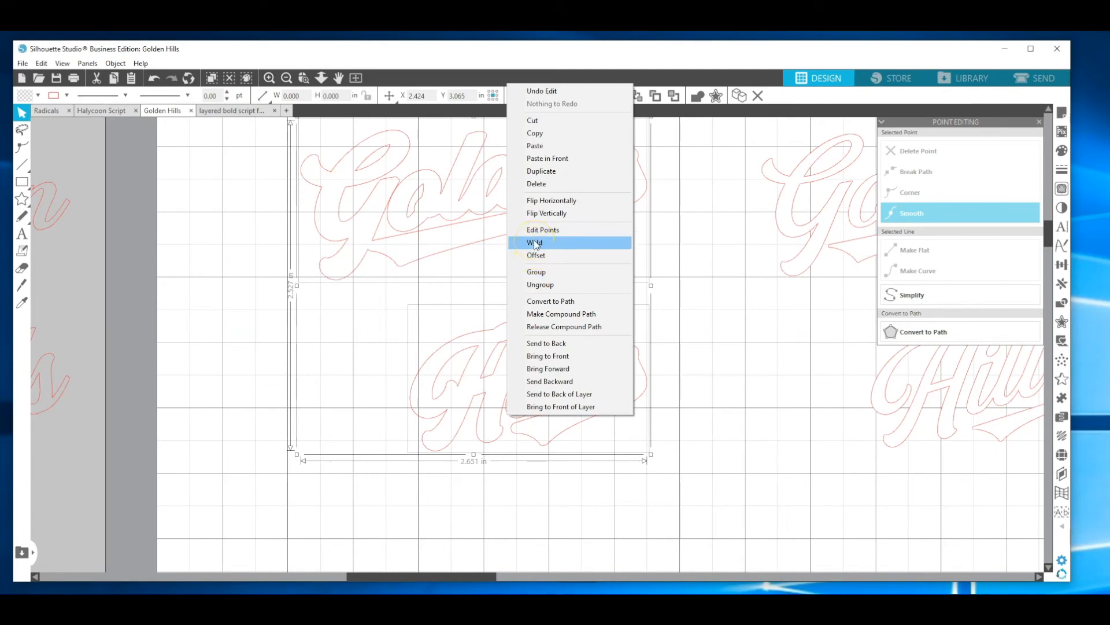
click(536, 242)
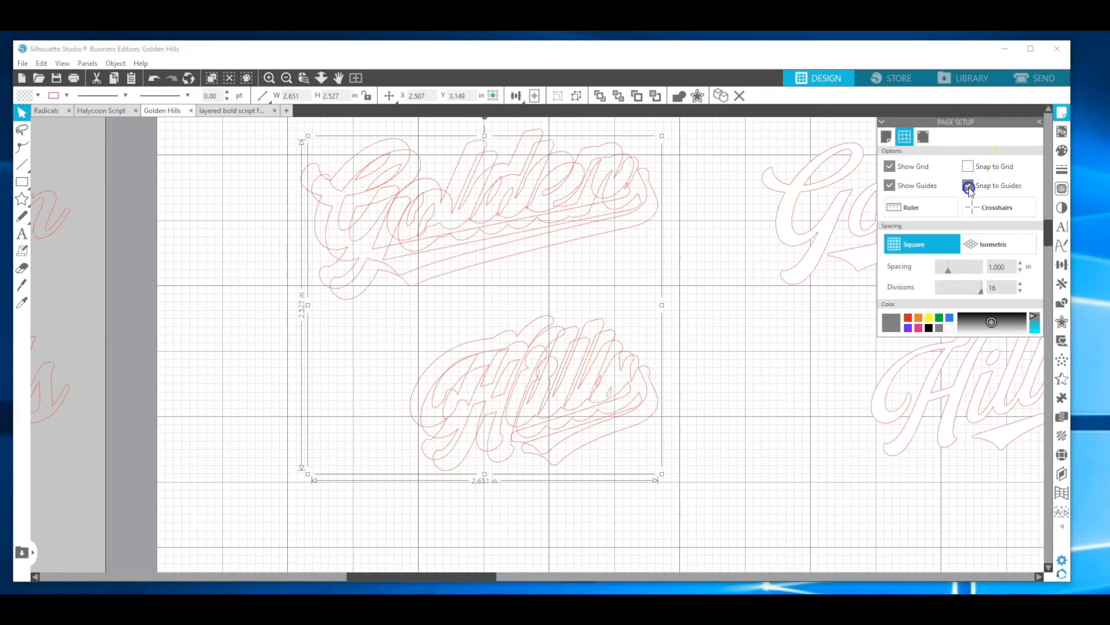
Turn off snapping to guides and nudge the duplicated offsets left and up to about X 2.485, Y 3.136 in.
click(969, 185)
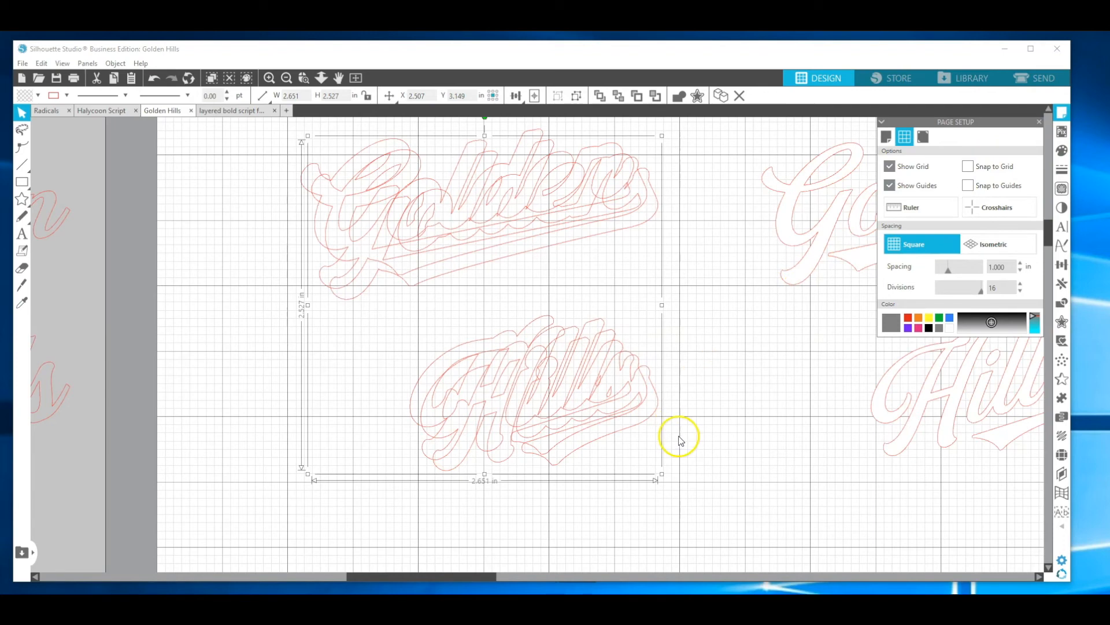
key(Left)
key(Left)
key(Up)
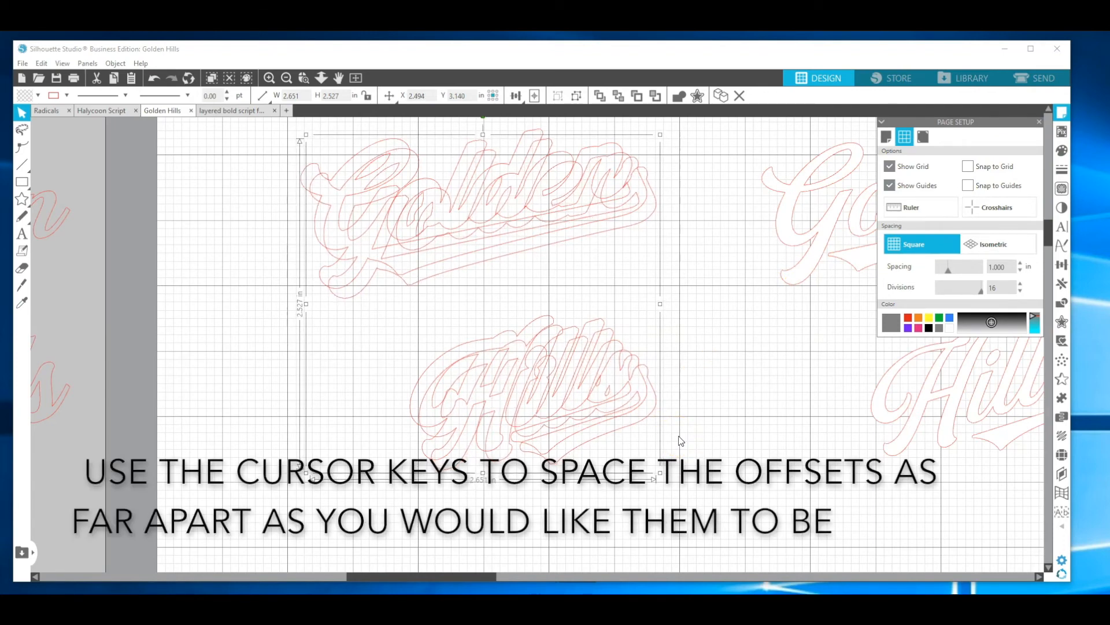
key(Up)
key(Left)
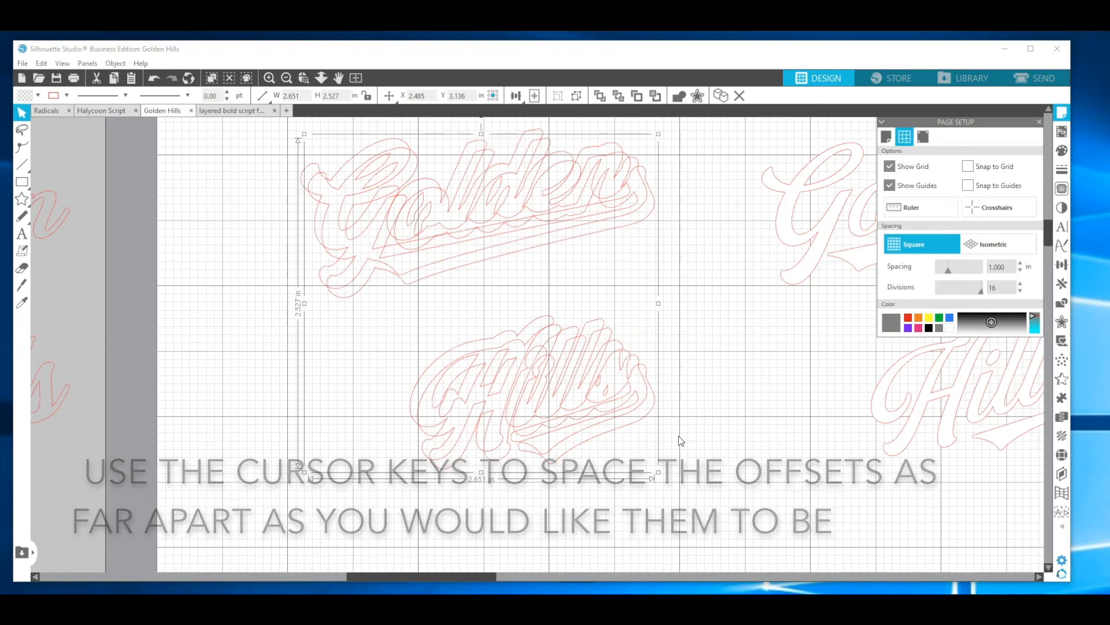
Weld the overlapping "Golden" offsets into one shadow shape, and weld the overlapping "Hills" offsets into another.
drag(223, 252, 359, 309)
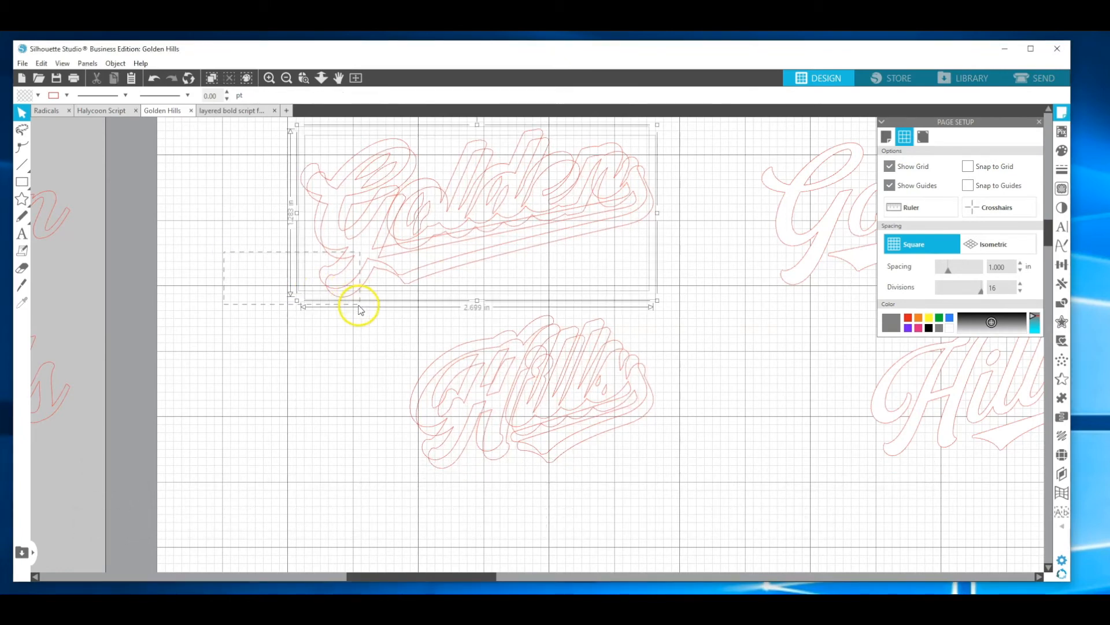
right_click(357, 300)
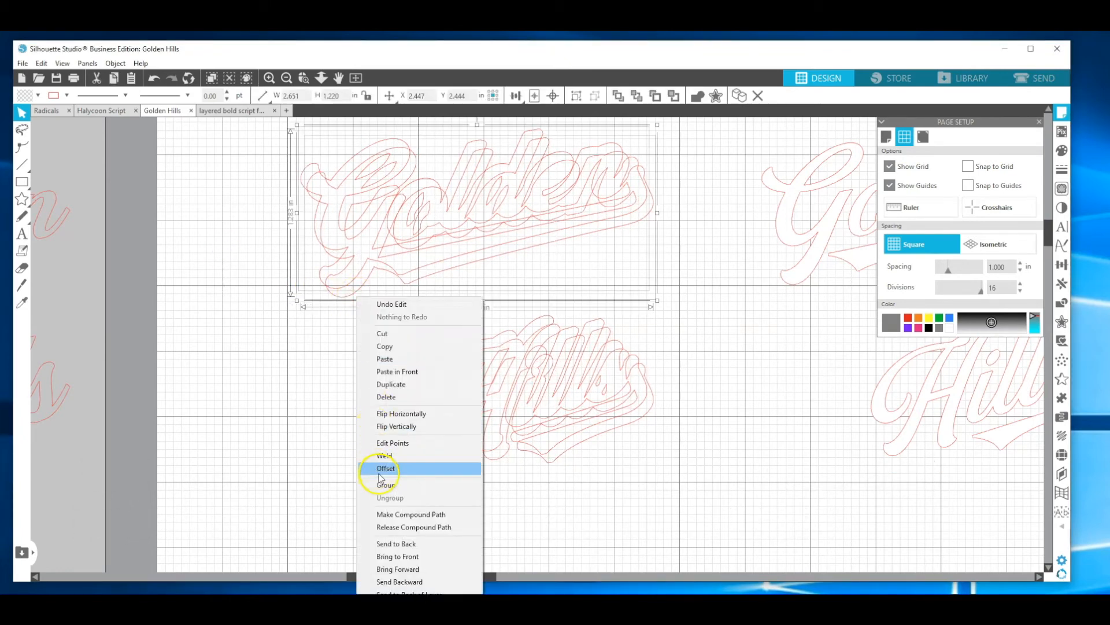
click(382, 456)
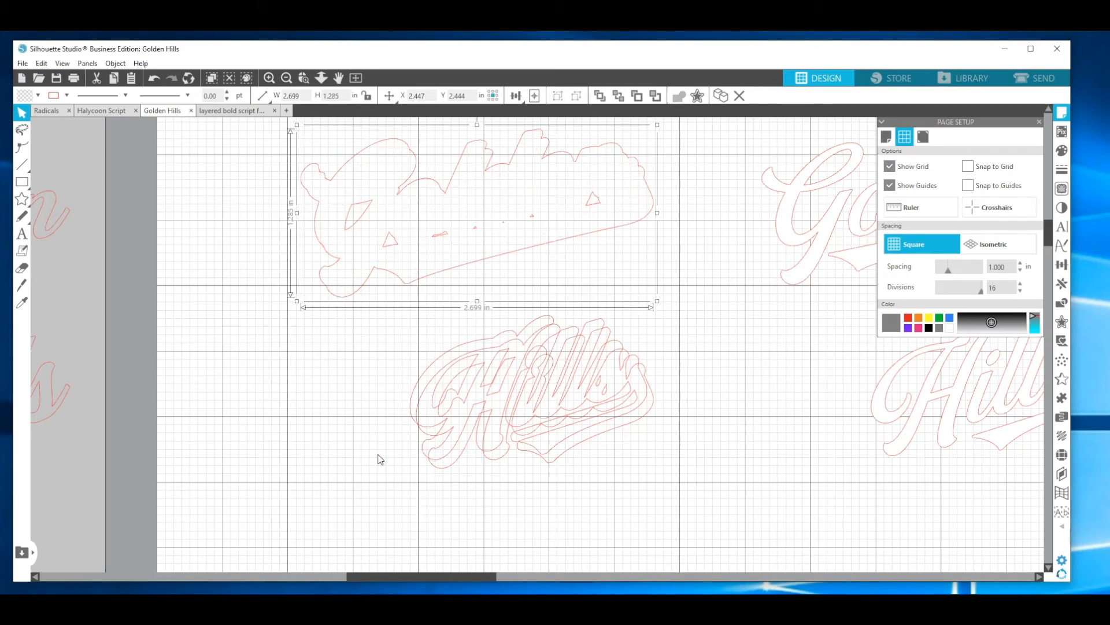
drag(364, 421, 493, 453)
right_click(493, 454)
click(535, 283)
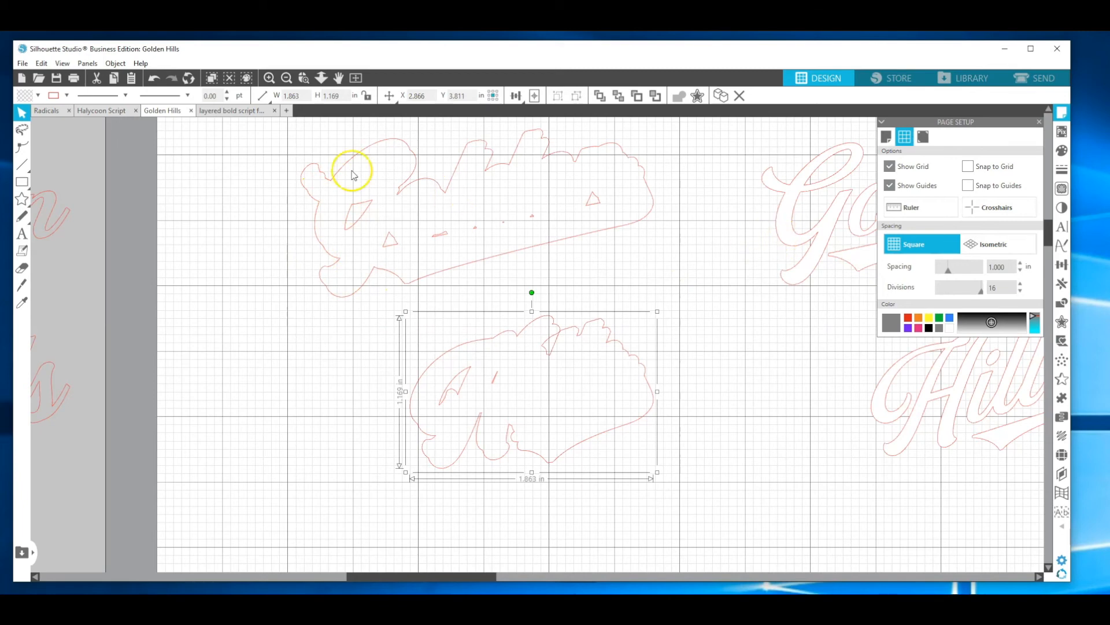
Fill the welded "Golden" shadow shape with red.
click(608, 248)
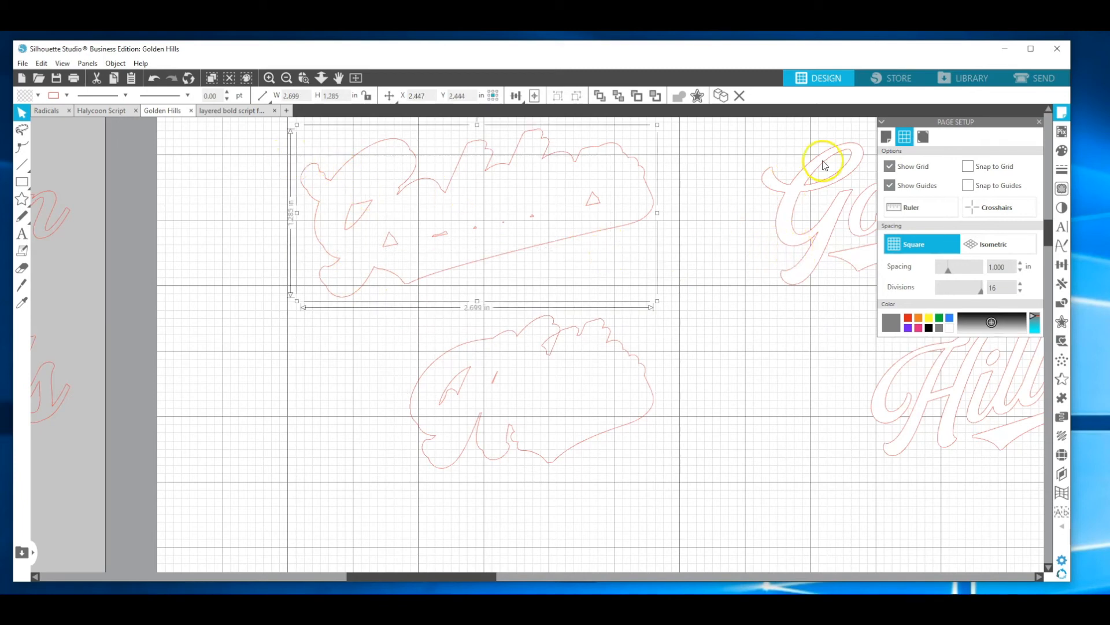
click(1063, 160)
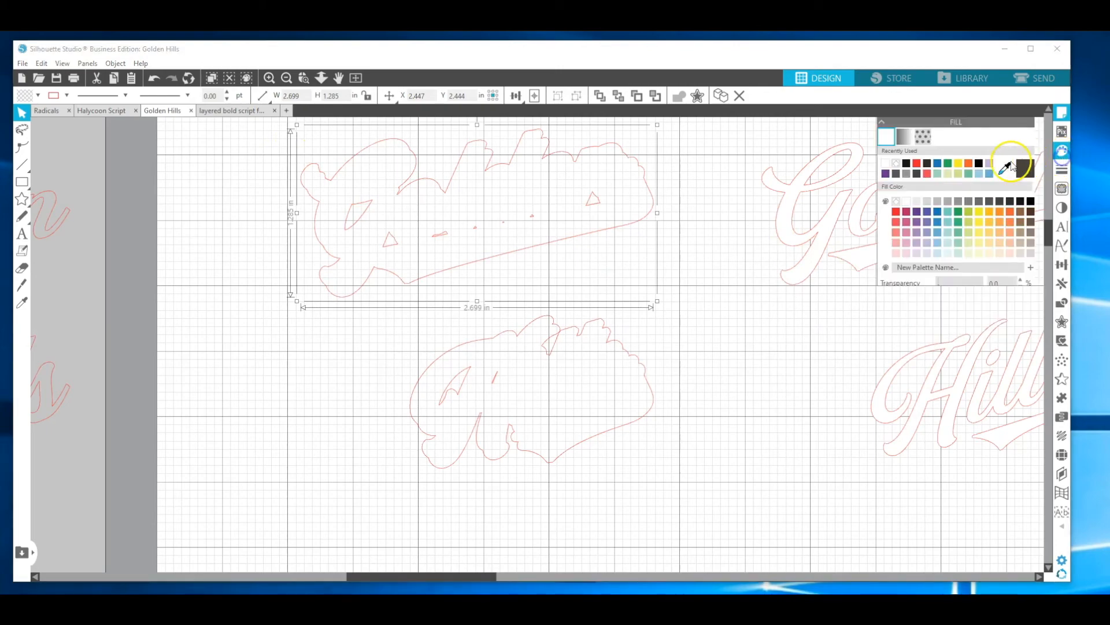
click(917, 166)
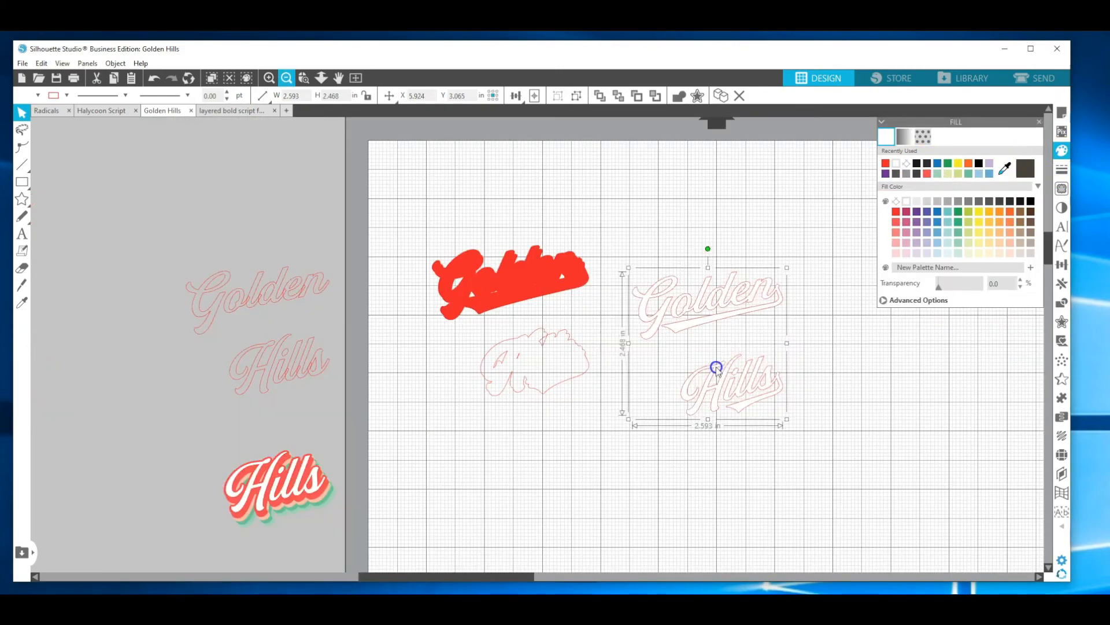
Bring the white "Golden Hills" lettering to the front and place it over the shadow shapes.
drag(717, 367, 636, 349)
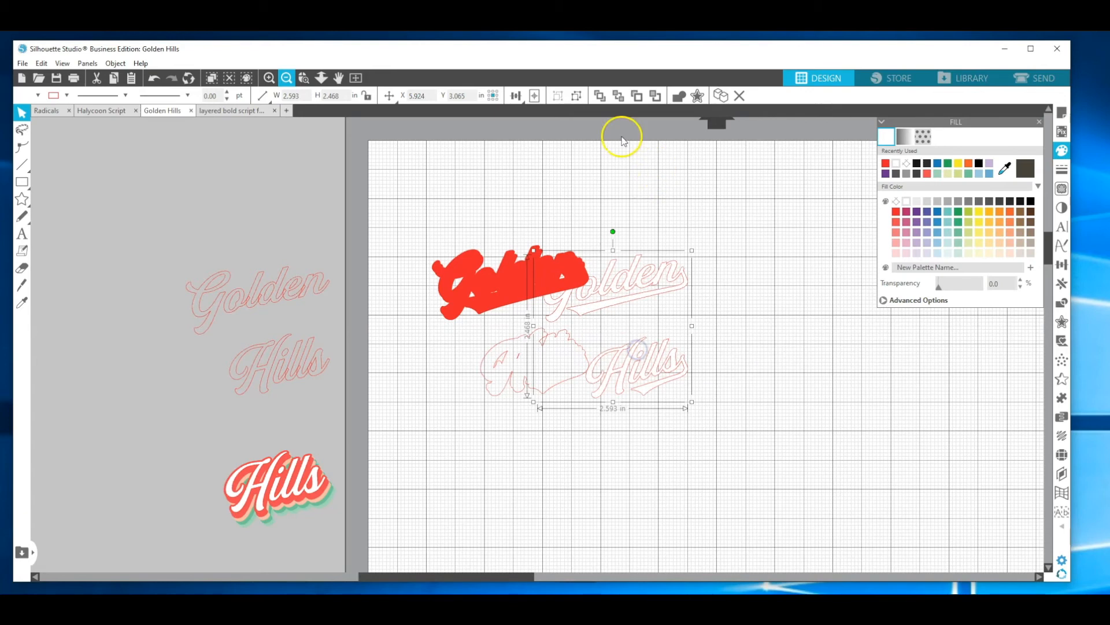
click(600, 96)
drag(608, 281, 520, 274)
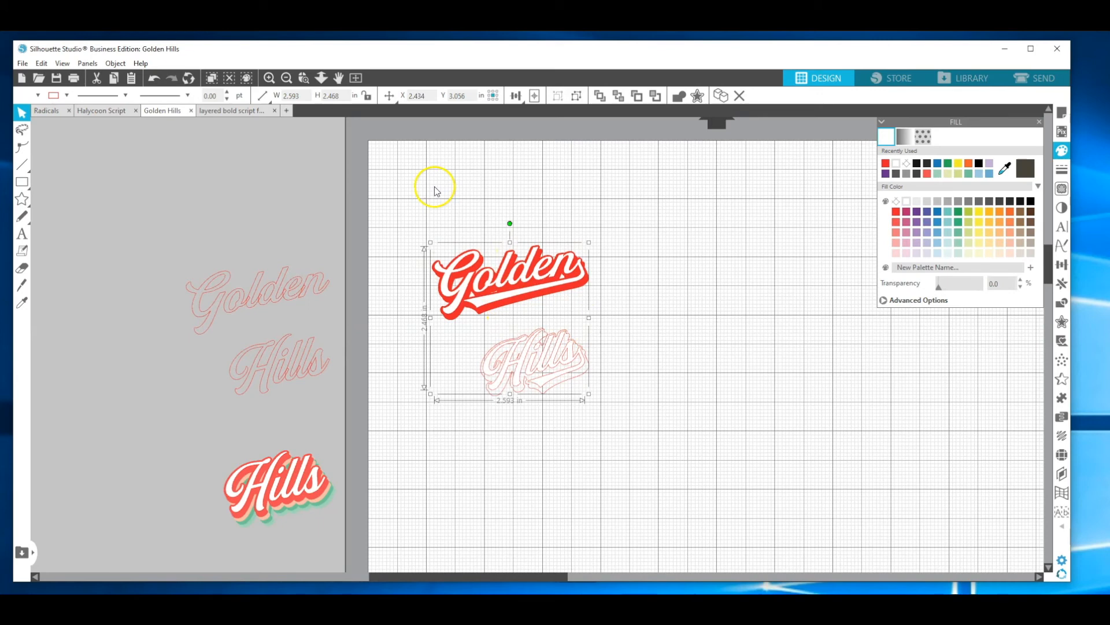
Move the lettering aside to fill the "Hills" shadow red, and place the lettering back over both shadows.
right_click(460, 297)
drag(460, 296, 634, 307)
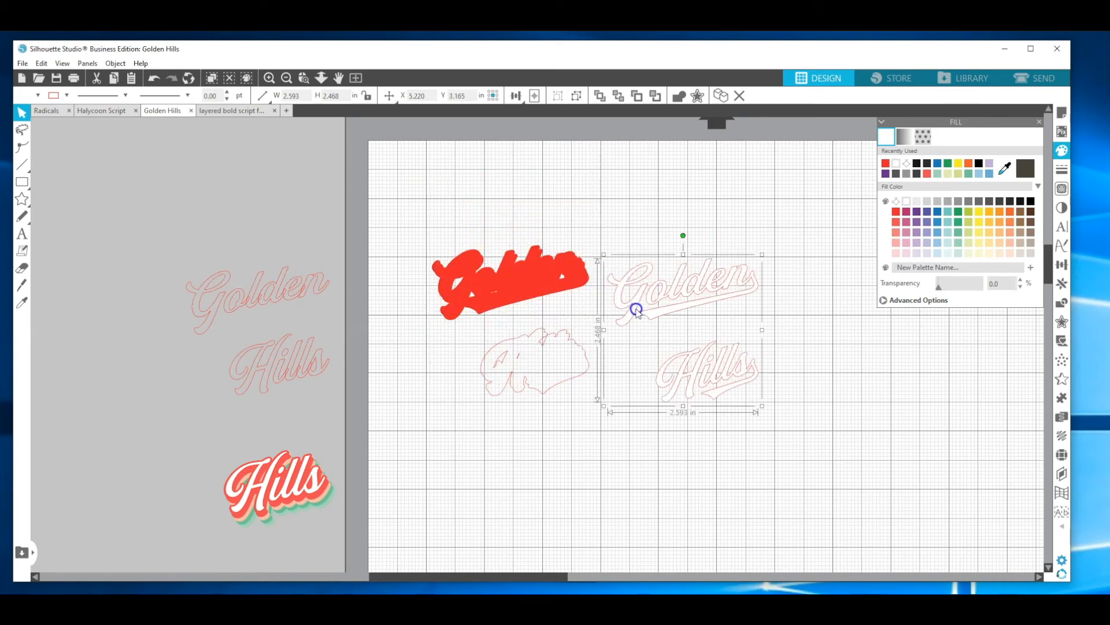
click(513, 377)
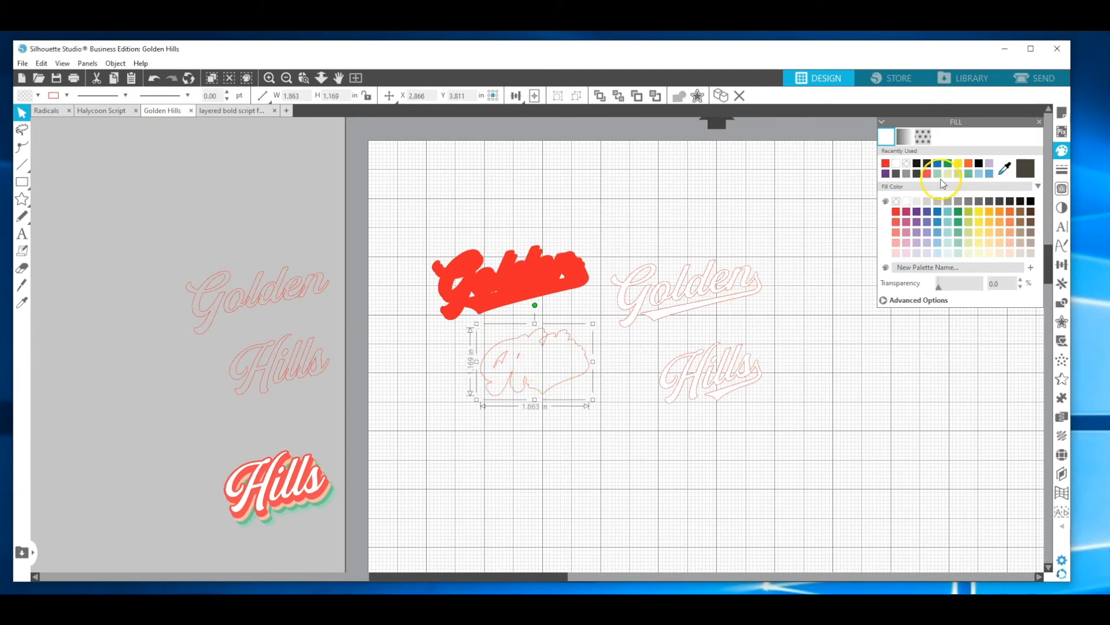
click(886, 163)
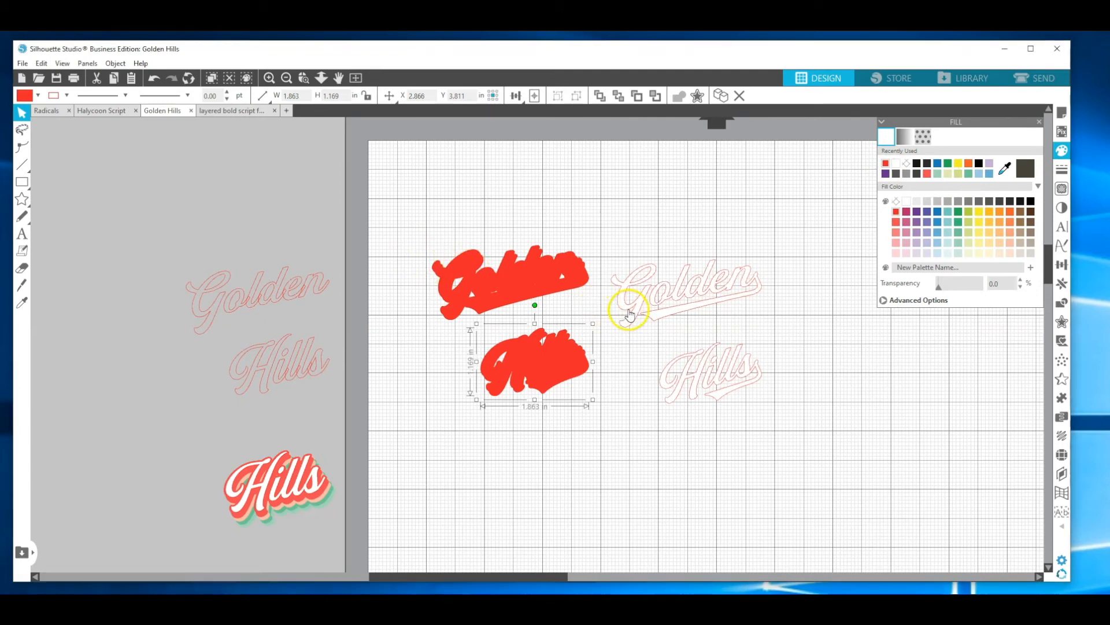
drag(628, 309, 451, 297)
key(Escape)
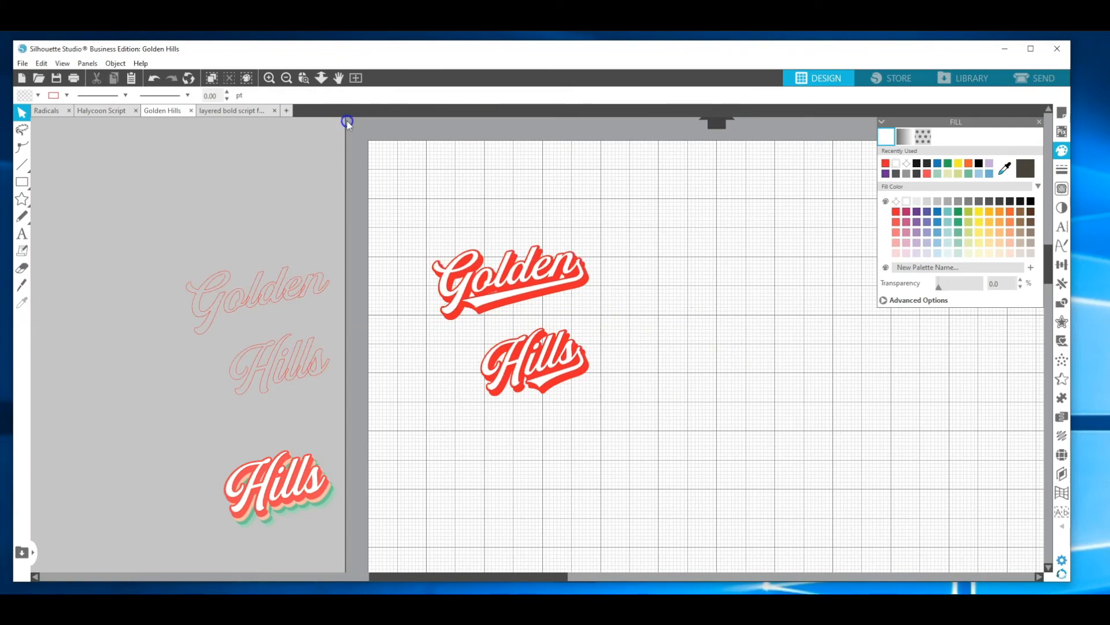
Edit the points of the "Golden" shadow and pull the edge point inside the G's upper-left curl closer to the lettering.
click(299, 80)
click(490, 270)
click(489, 272)
drag(364, 319, 352, 334)
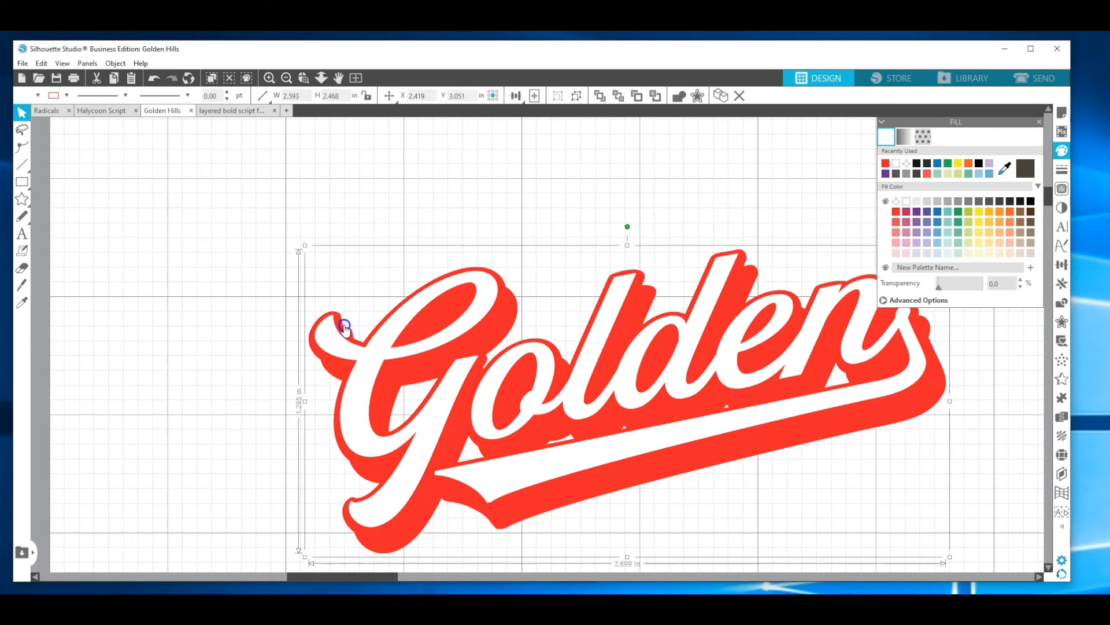
double_click(353, 331)
double_click(353, 331)
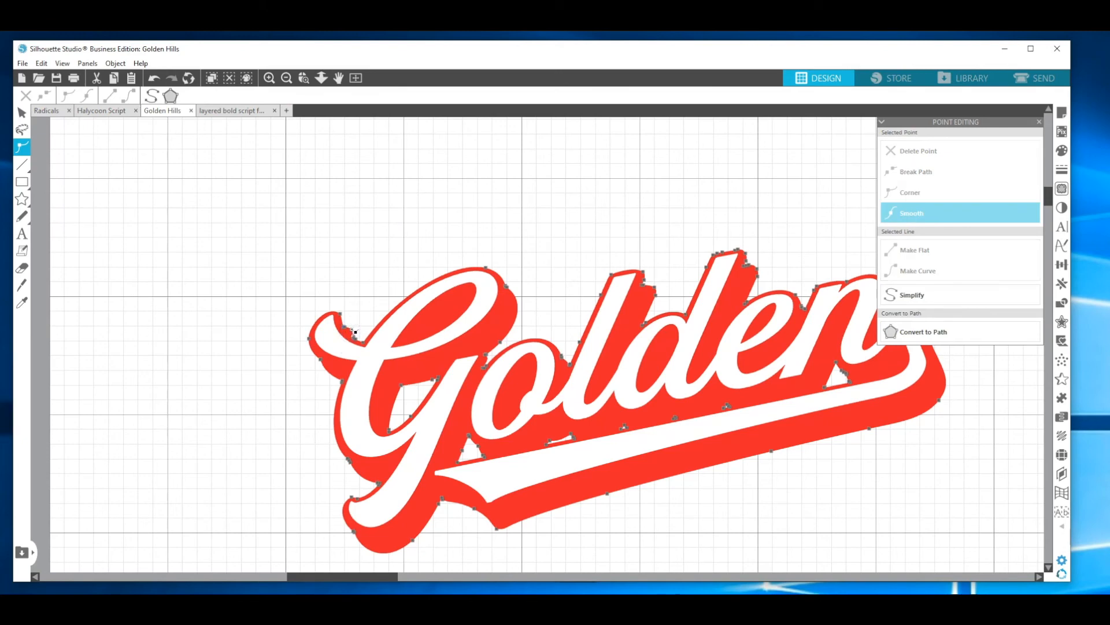
click(351, 329)
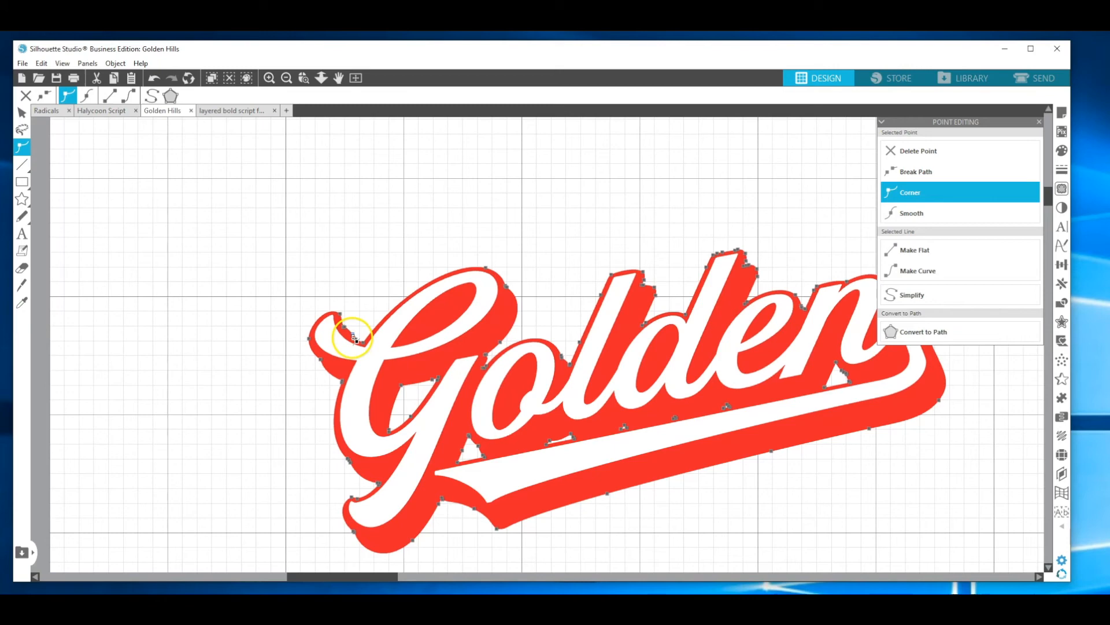
click(350, 329)
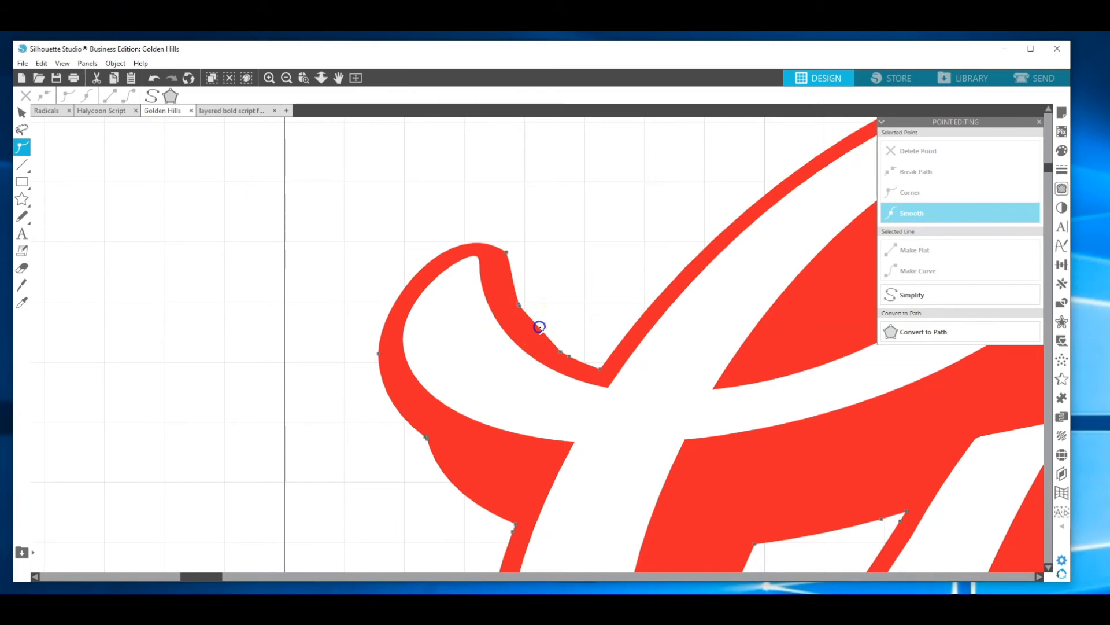
click(538, 328)
drag(533, 329, 532, 333)
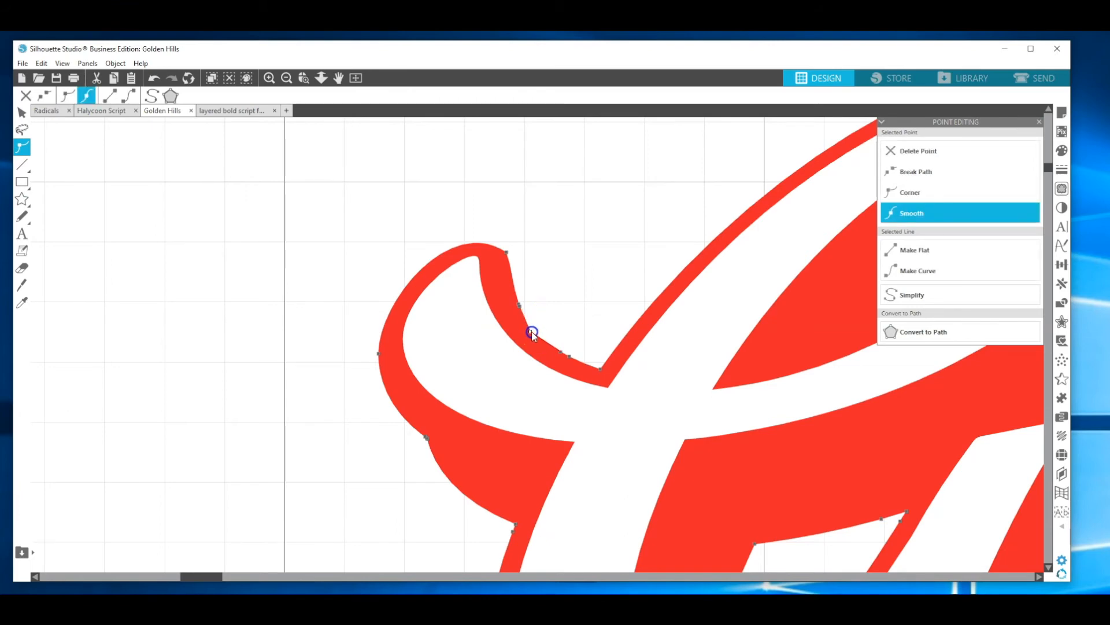
Pull the neighbouring edge point higher on the curl inward and add another point below it to even out the edge.
click(520, 306)
drag(518, 304, 510, 295)
click(519, 306)
key(Delete)
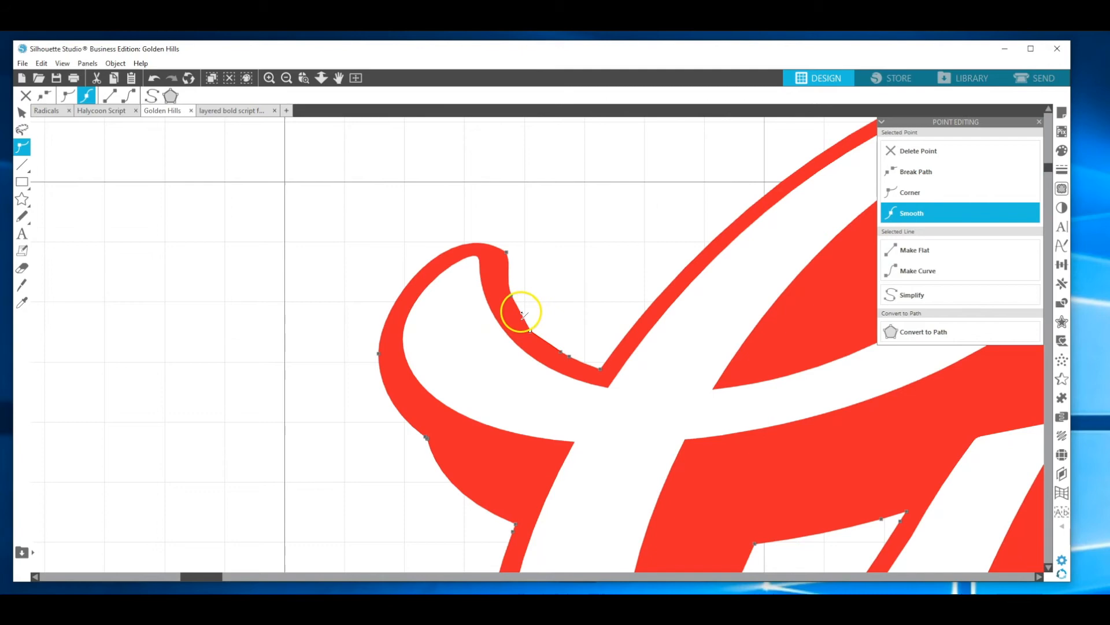
click(518, 314)
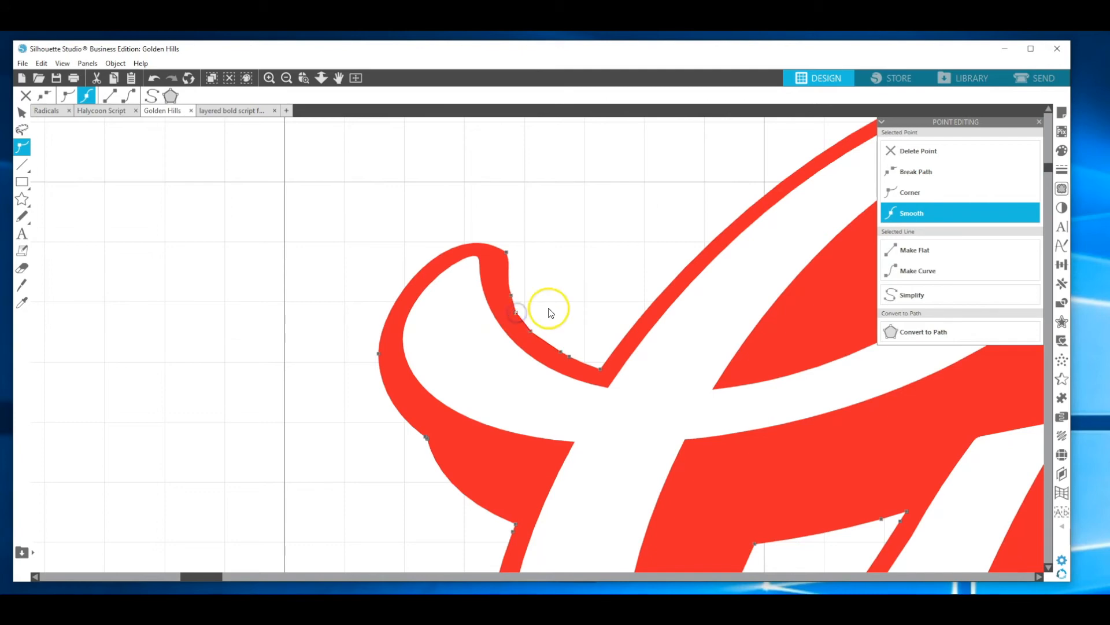
click(386, 423)
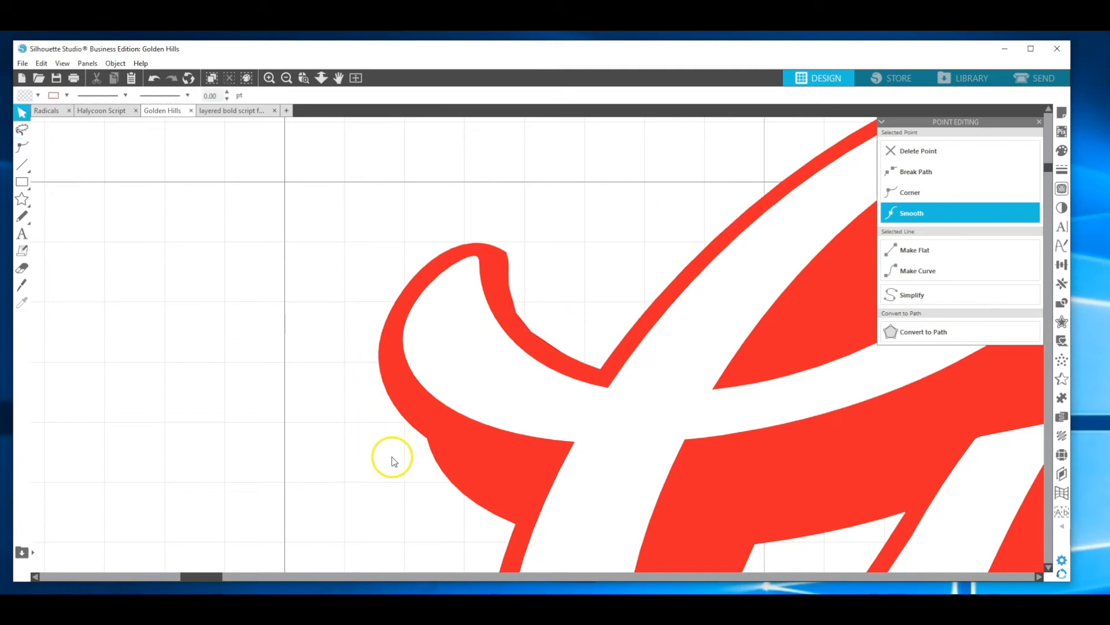
Delete the notch points on the shadow's outer edge beneath the G's upper-left curl.
double_click(423, 436)
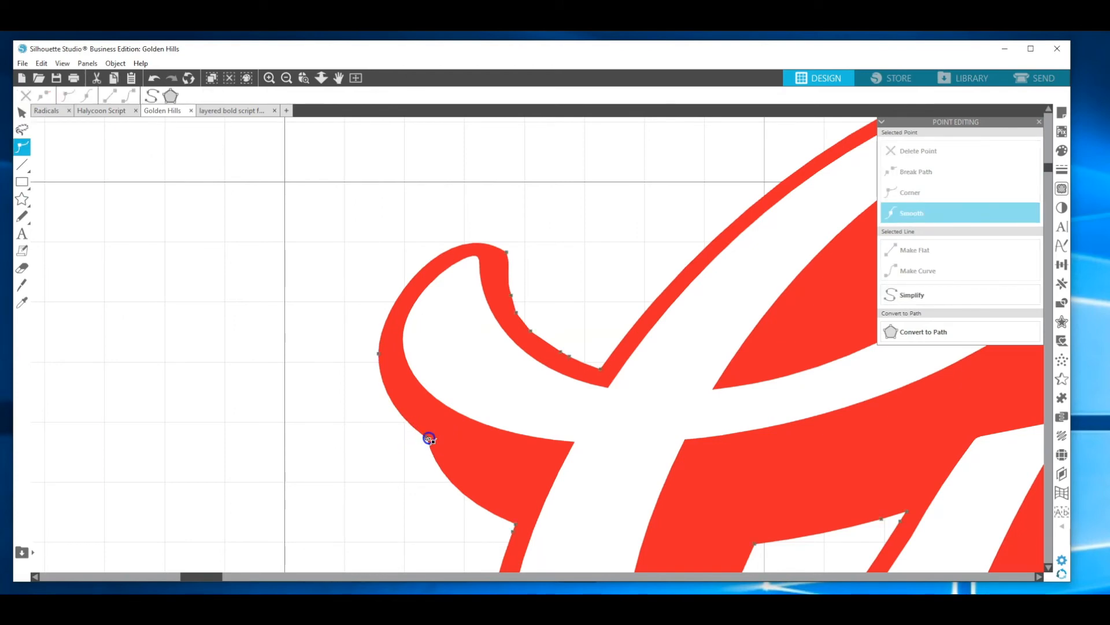
click(429, 437)
key(Delete)
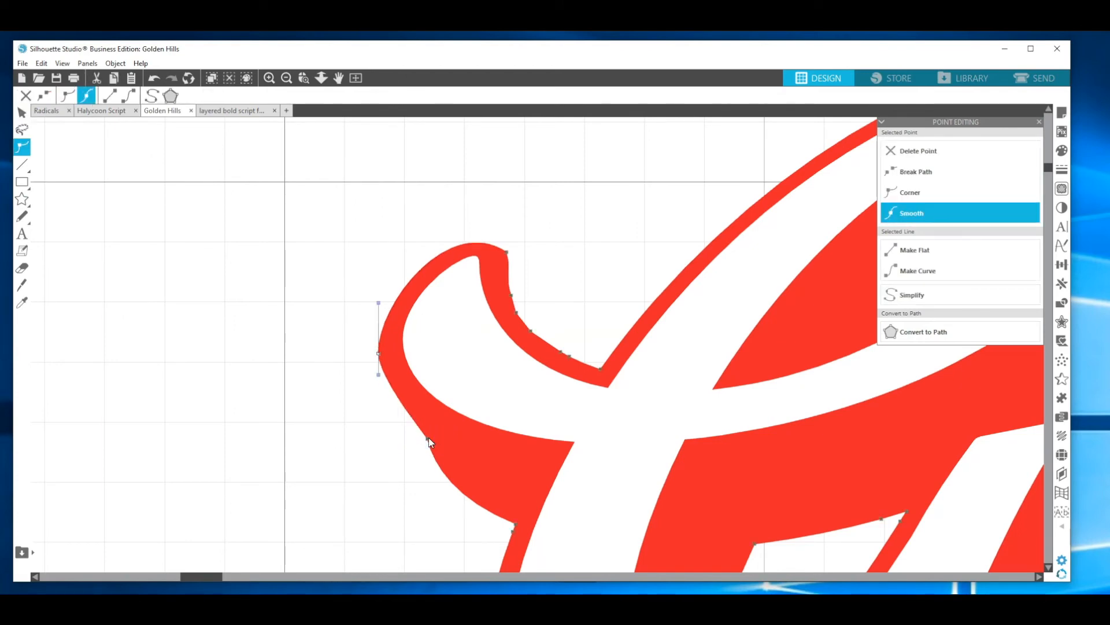
click(429, 437)
key(Delete)
click(394, 426)
click(482, 434)
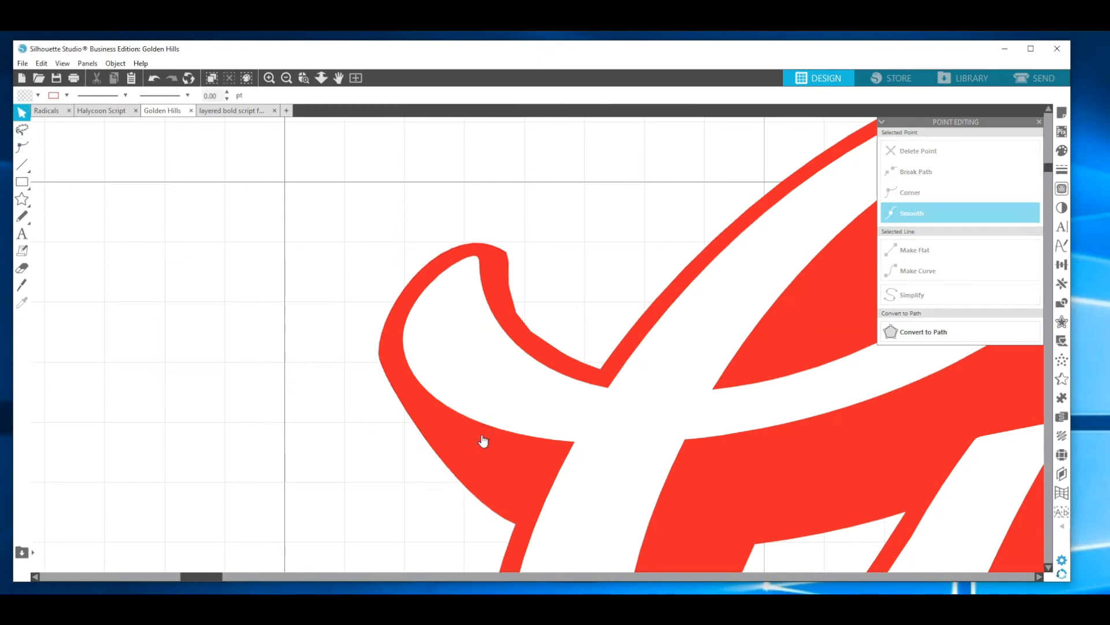
Delete the extra corner point on the shadow's outer edge at the G's lower-left tail.
click(286, 78)
click(286, 78)
click(286, 78)
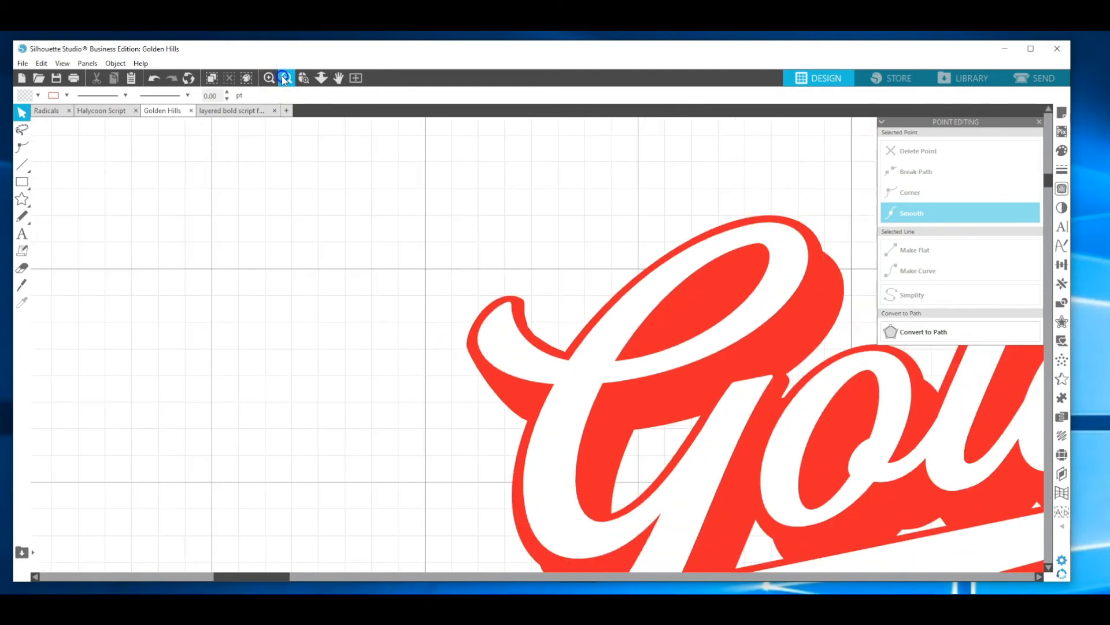
click(286, 78)
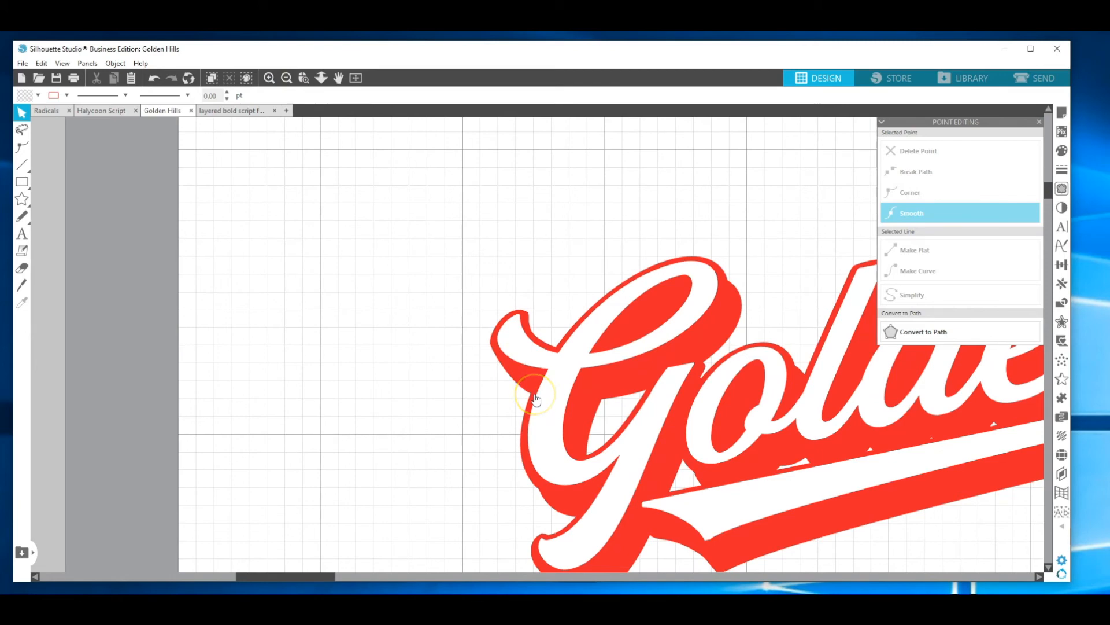
scroll(520, 479, down, 1)
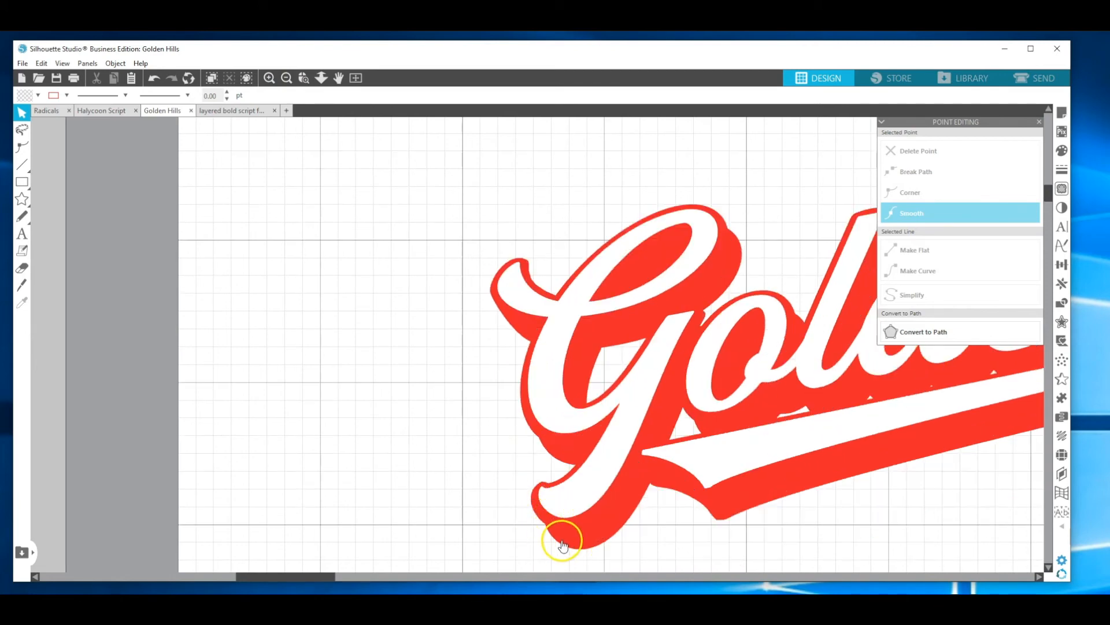
double_click(550, 527)
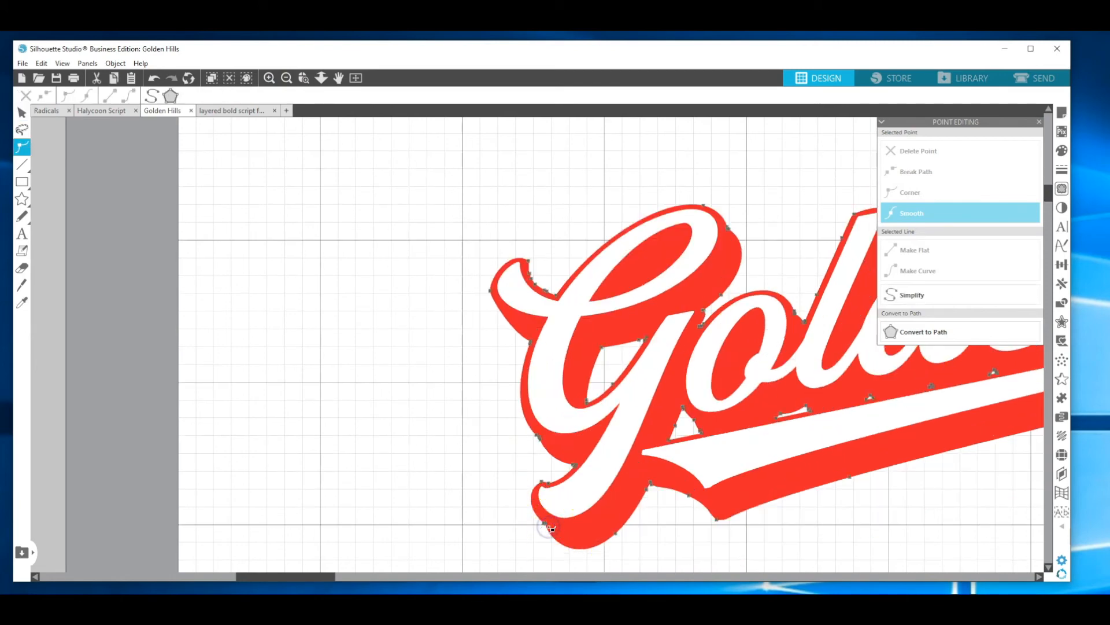
click(548, 526)
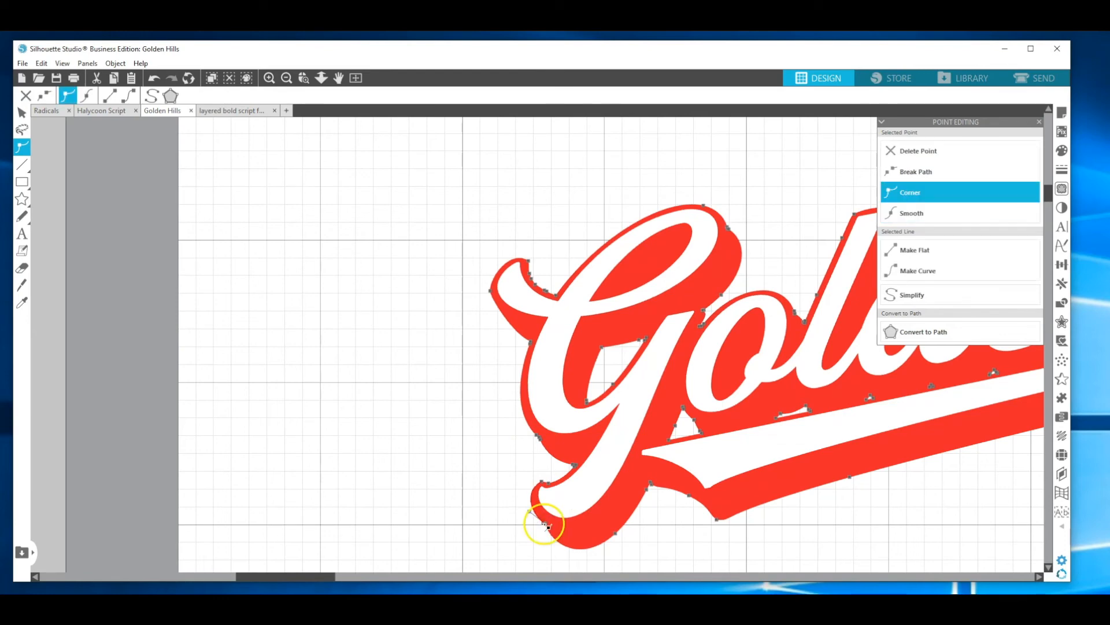
key(Delete)
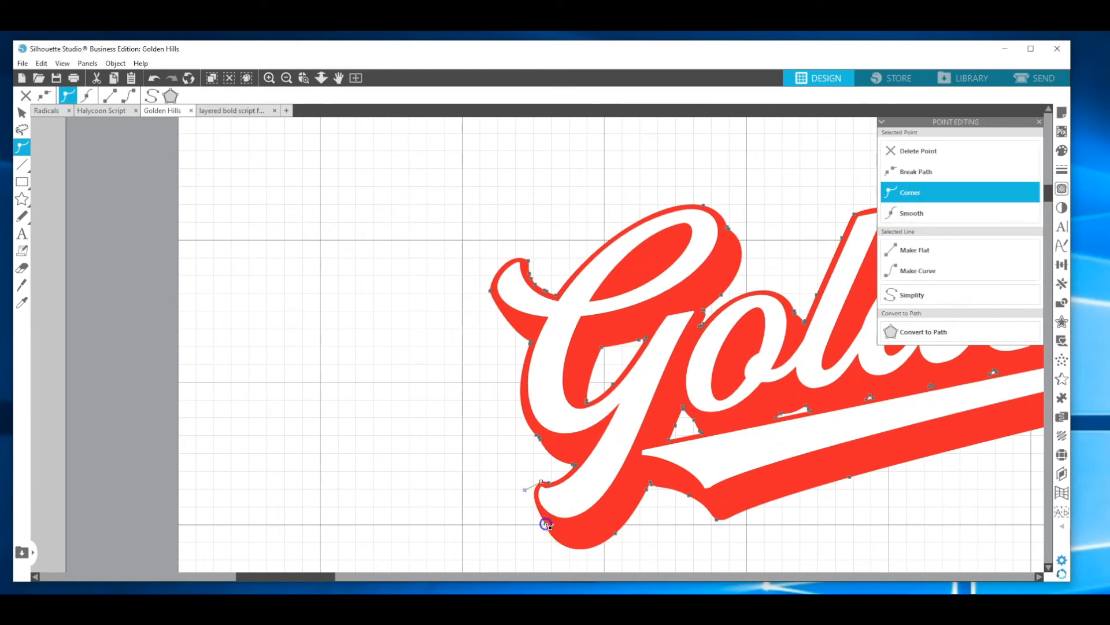
click(515, 520)
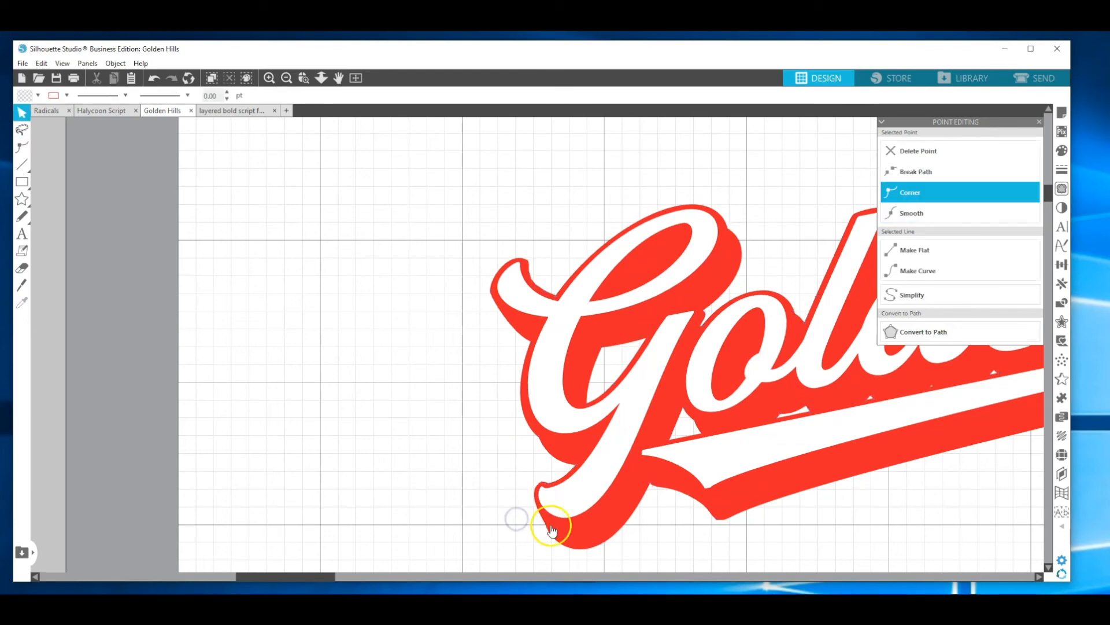
click(551, 526)
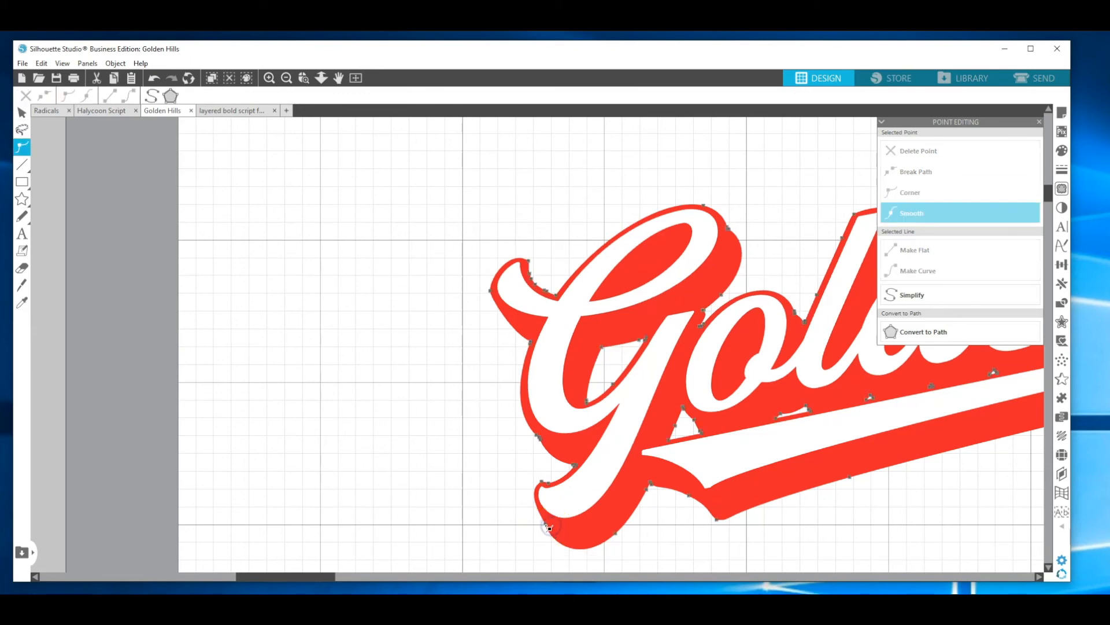
key(Delete)
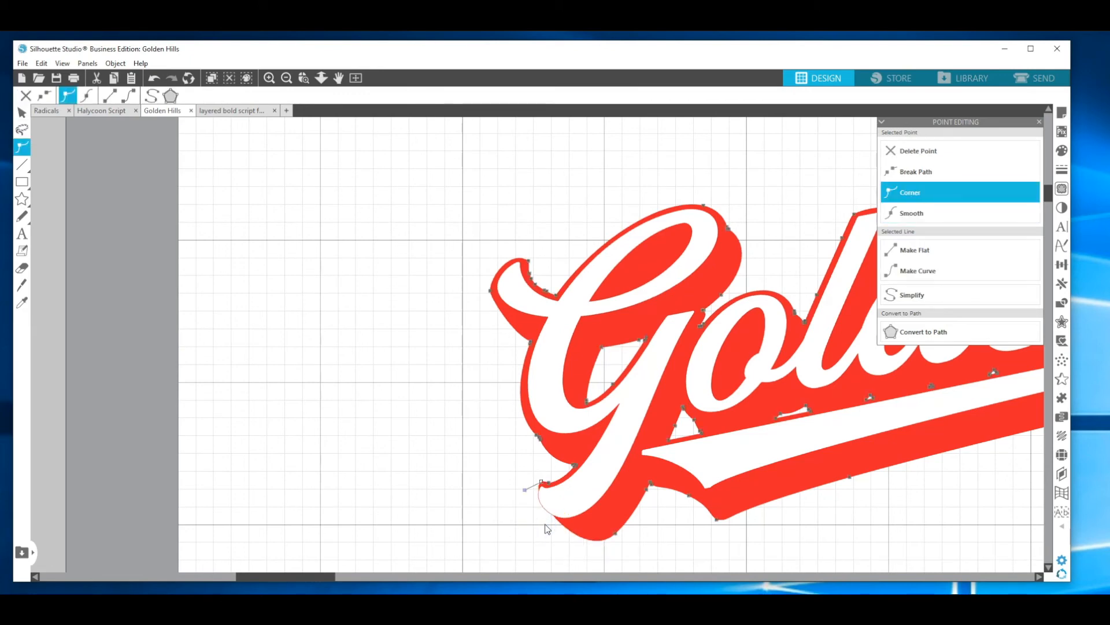
key(ctrl+z)
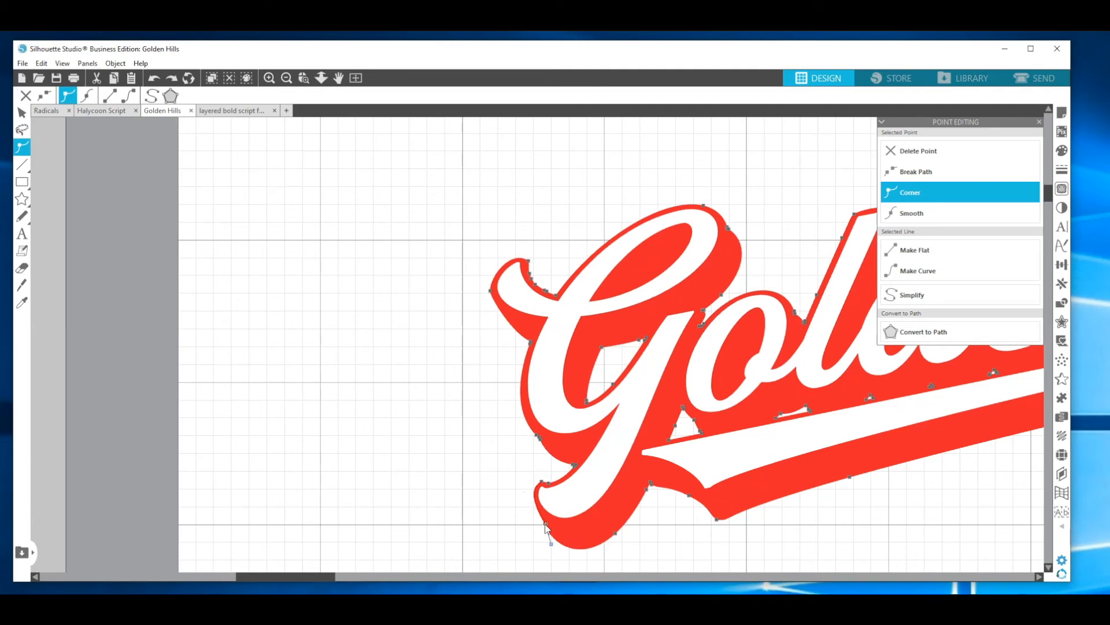
Adjust the curve handle of the corner point under the G's lower-left tail to round the shadow edge.
click(552, 546)
drag(560, 547, 549, 540)
click(551, 537)
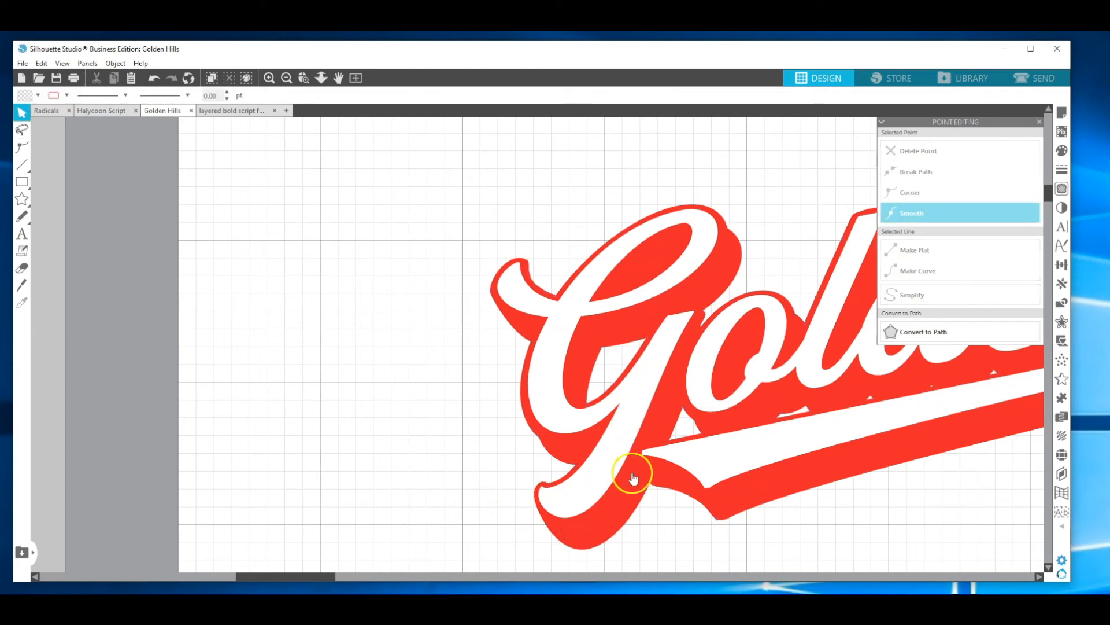
Delete the extra notch point on the shadow's lower-left edge around the G's bowl.
double_click(544, 440)
click(541, 442)
double_click(541, 442)
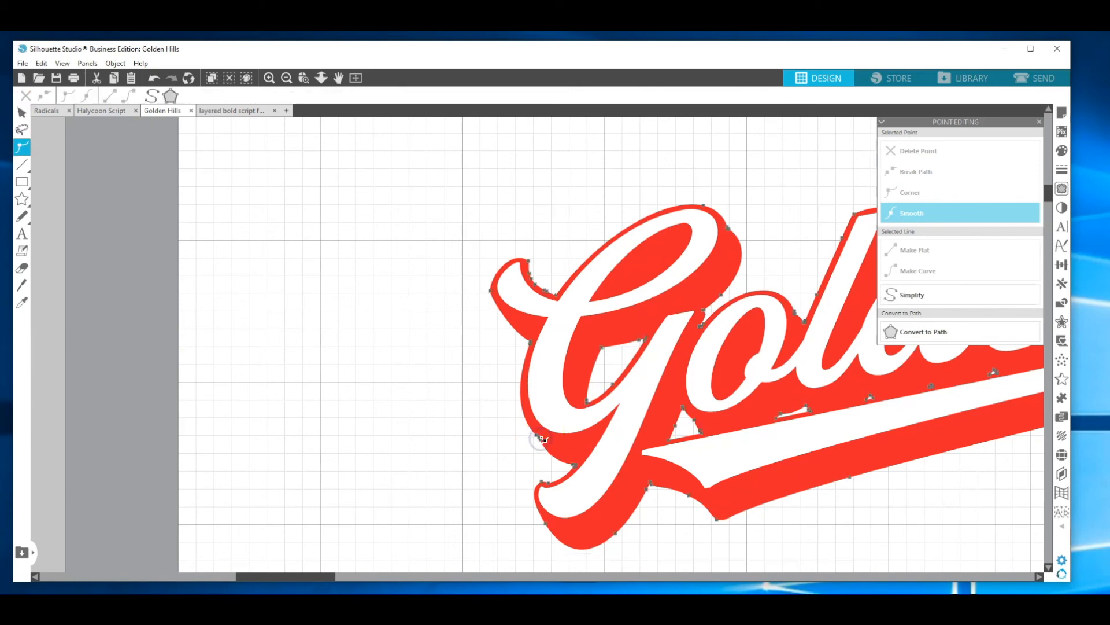
click(540, 438)
click(541, 438)
double_click(538, 438)
key(Delete)
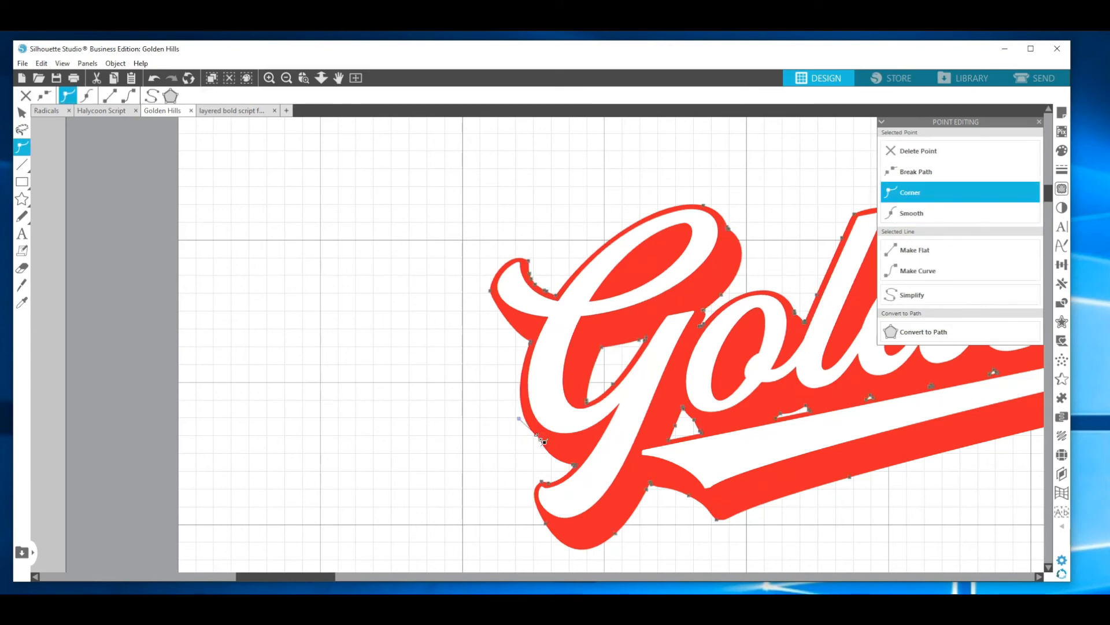
key(Delete)
click(578, 458)
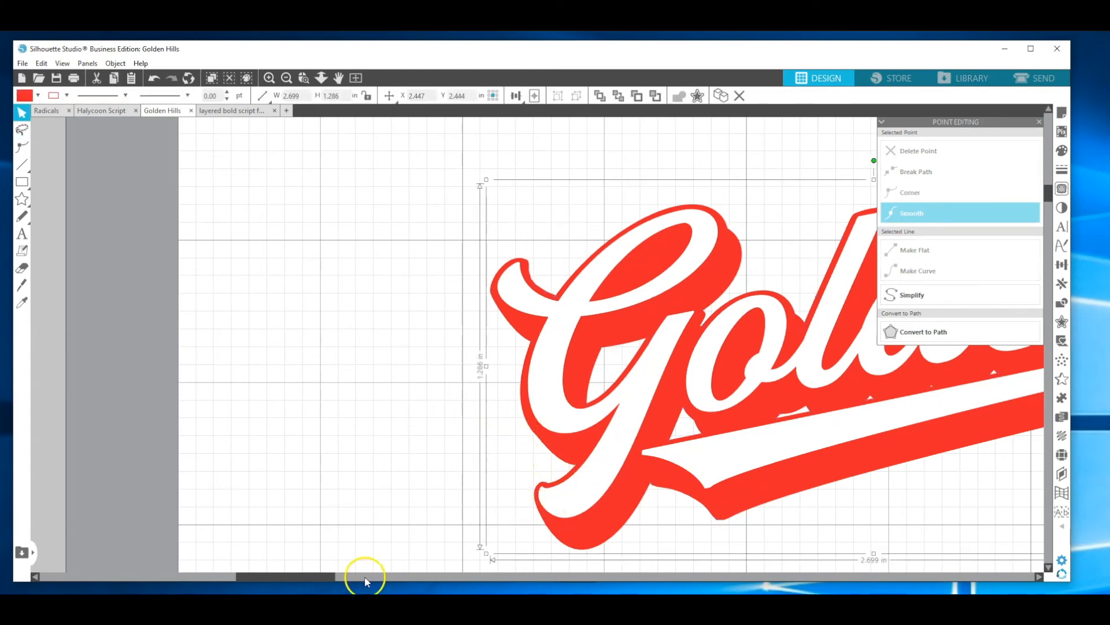
Try to round the shadow's outer edge at the G's upper-right curve by moving its corner point.
drag(324, 574, 370, 577)
click(480, 232)
click(480, 232)
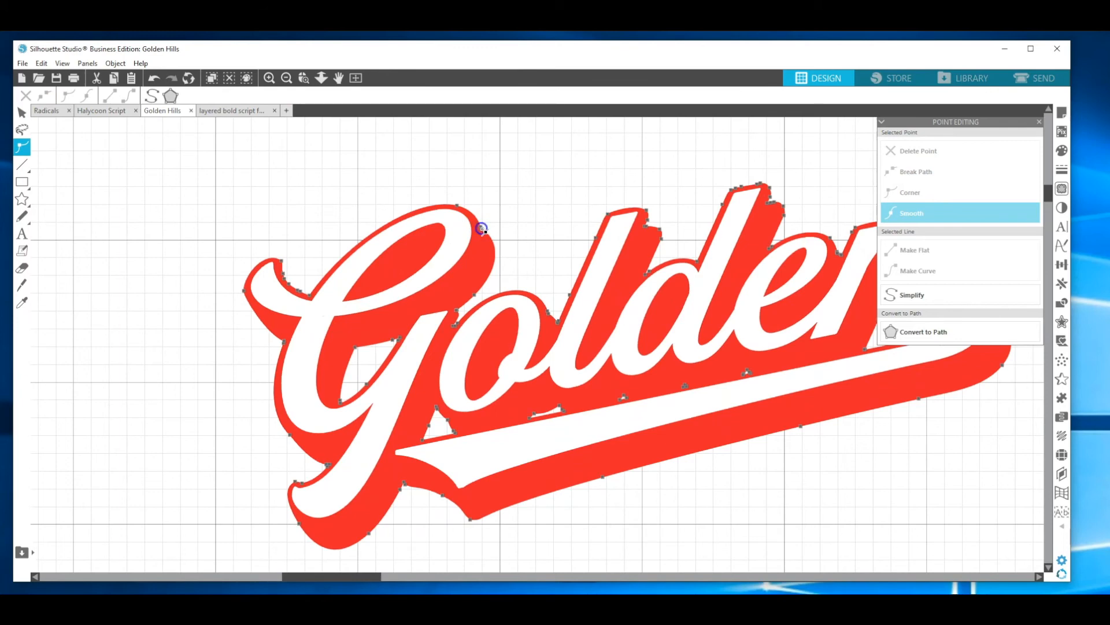
click(482, 229)
double_click(482, 229)
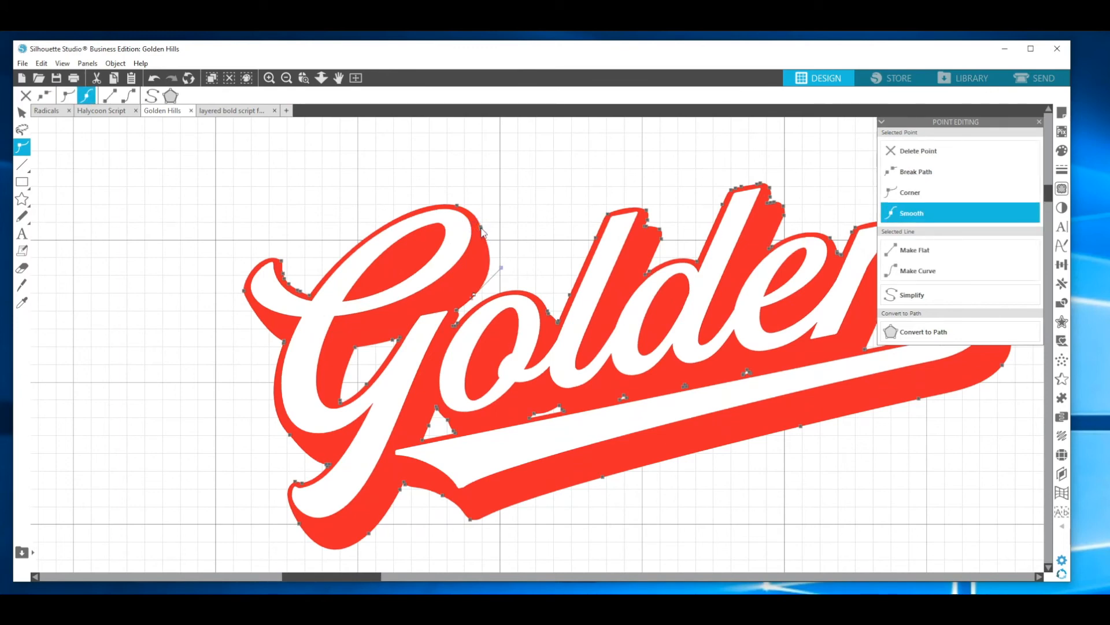
double_click(482, 229)
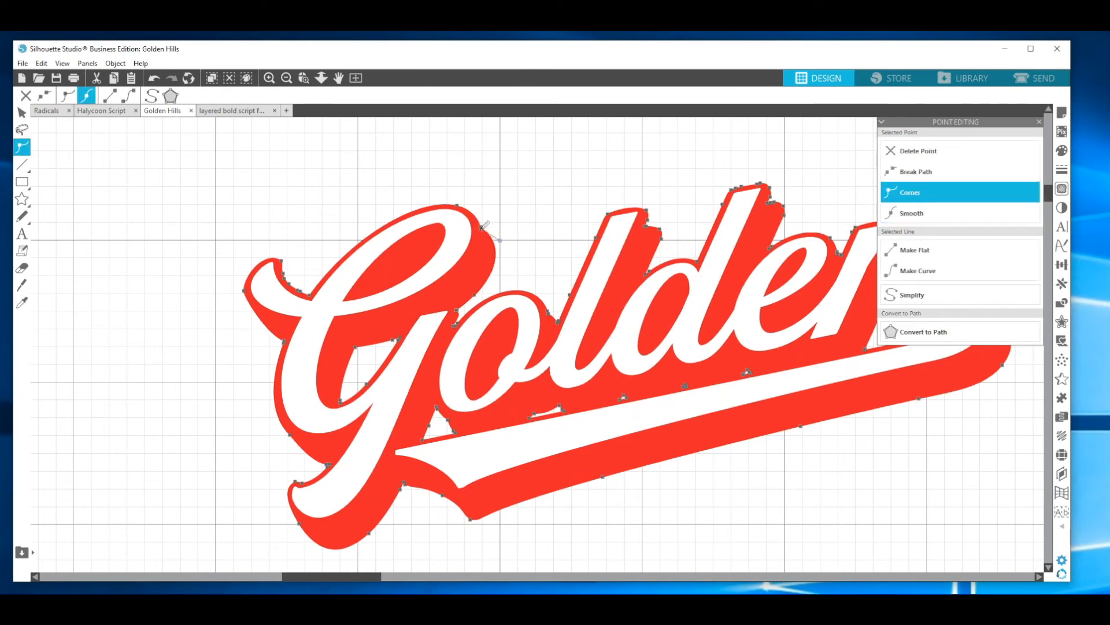
click(269, 78)
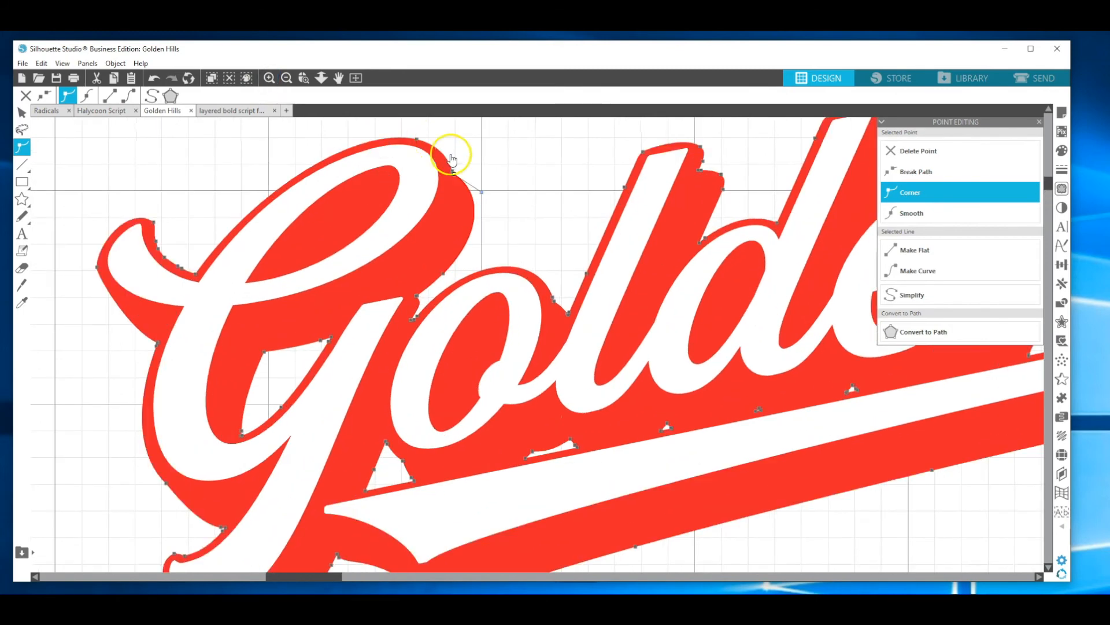
click(453, 171)
click(454, 174)
click(483, 192)
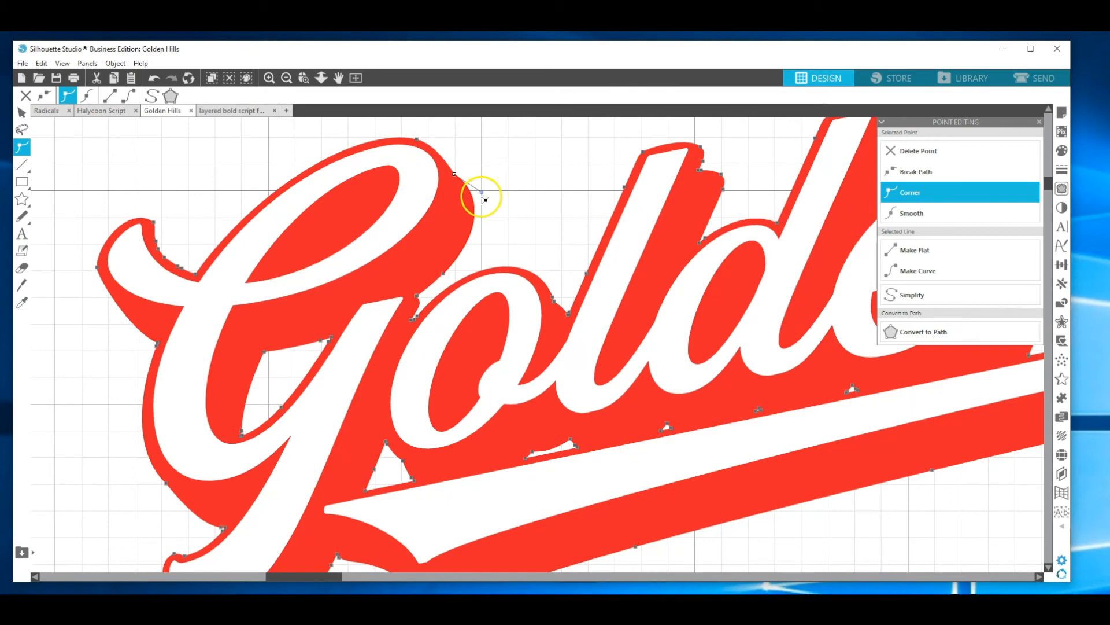
drag(458, 177, 460, 174)
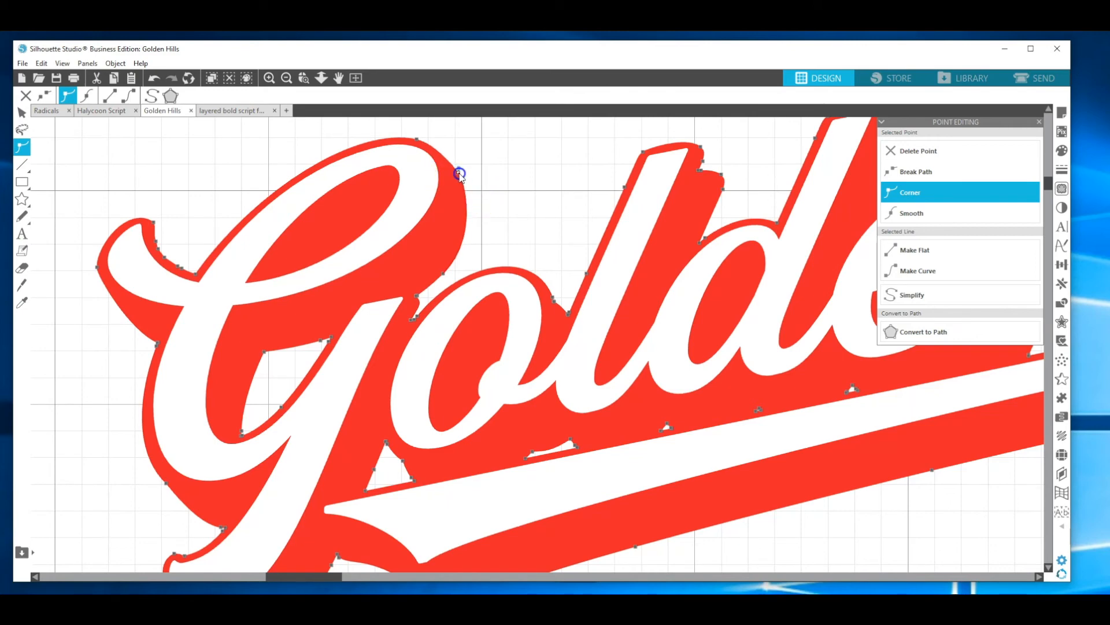
key(ctrl+z)
drag(456, 170, 481, 192)
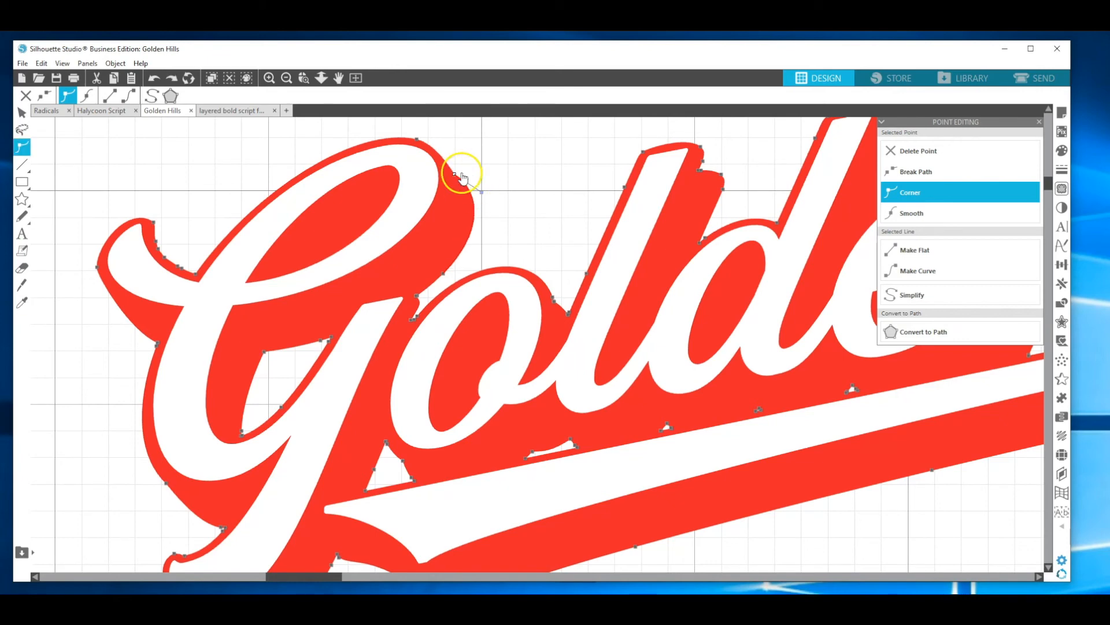
Move the corner point on the shadow's outer edge at the G's upper-right curve and adjust its handle to round the edge.
click(493, 169)
click(456, 197)
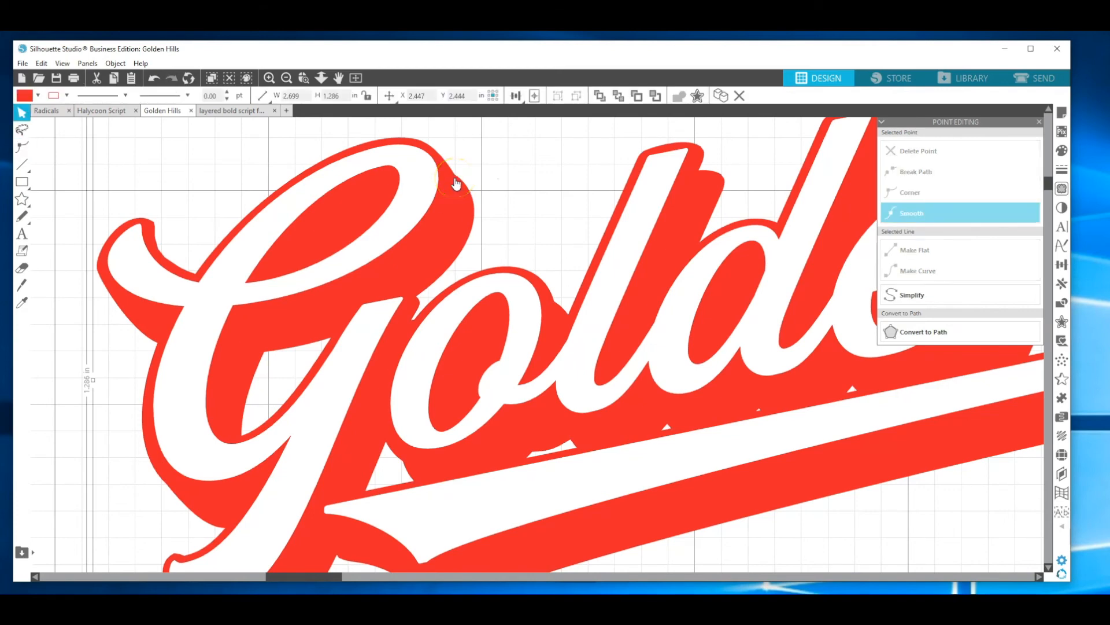
double_click(455, 180)
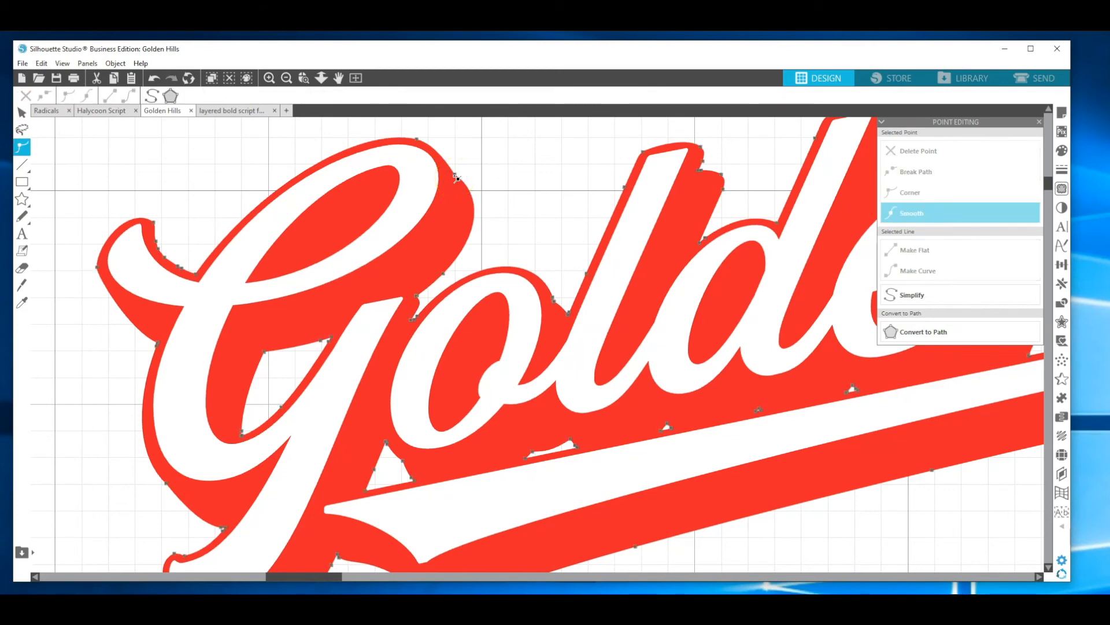
click(455, 176)
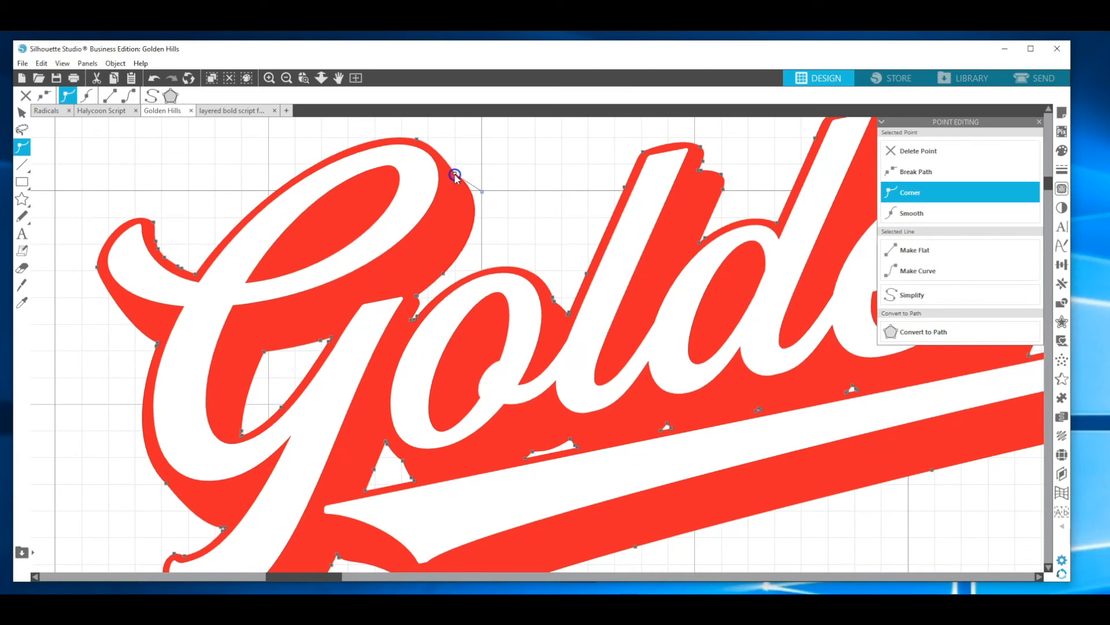
drag(456, 174, 455, 173)
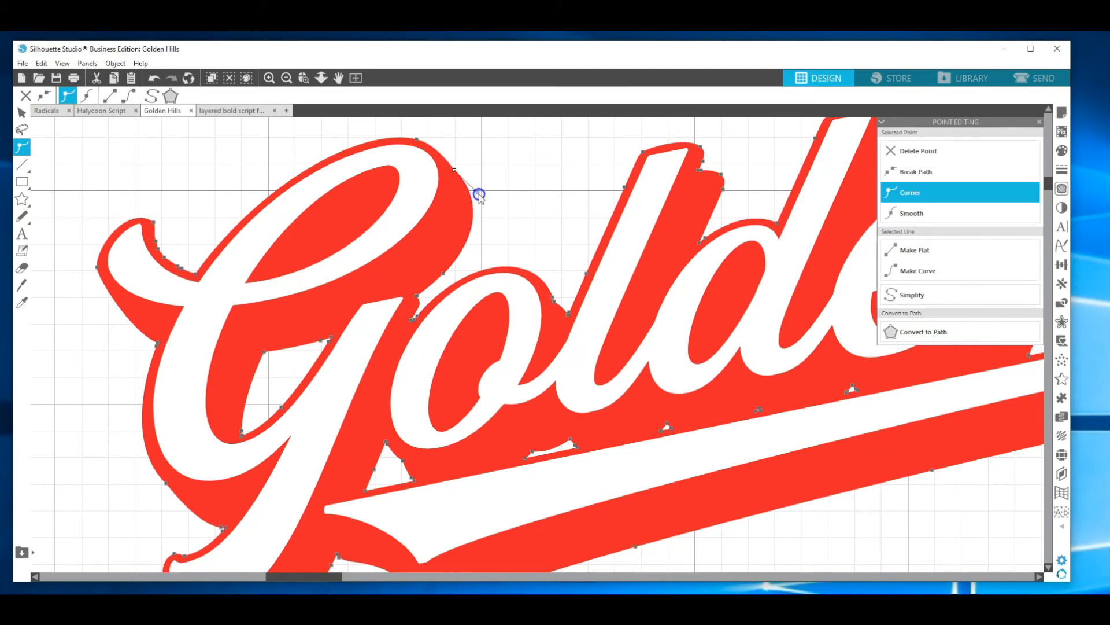
click(456, 172)
drag(455, 172, 455, 170)
click(480, 157)
click(602, 186)
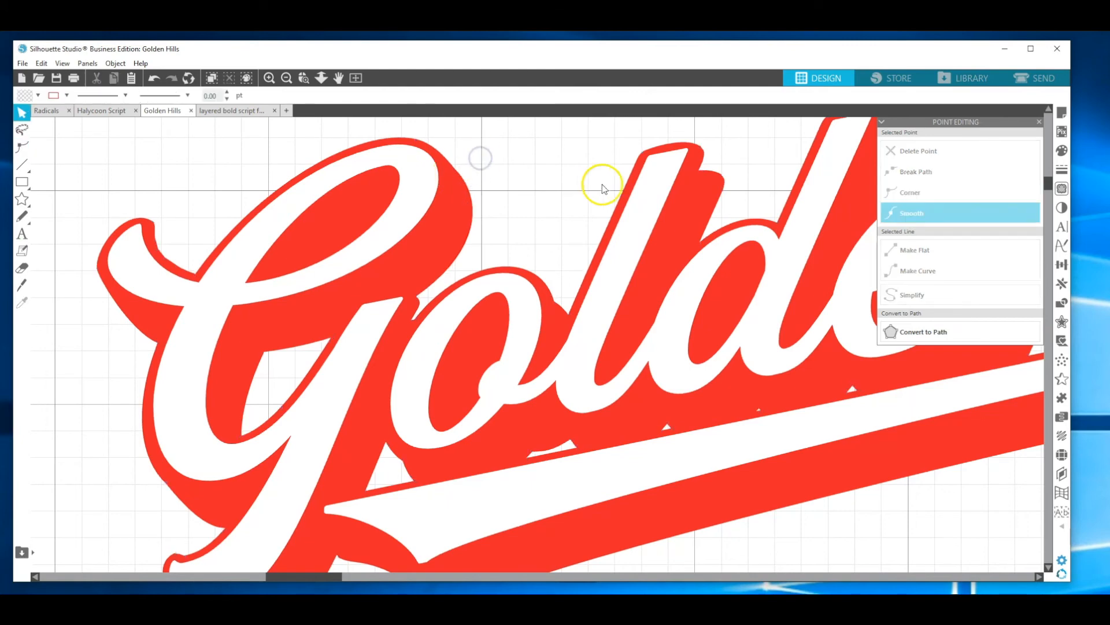
Delete the notch points on the shadow's outer edge at the top of the l and slant the edge between its corners.
click(719, 180)
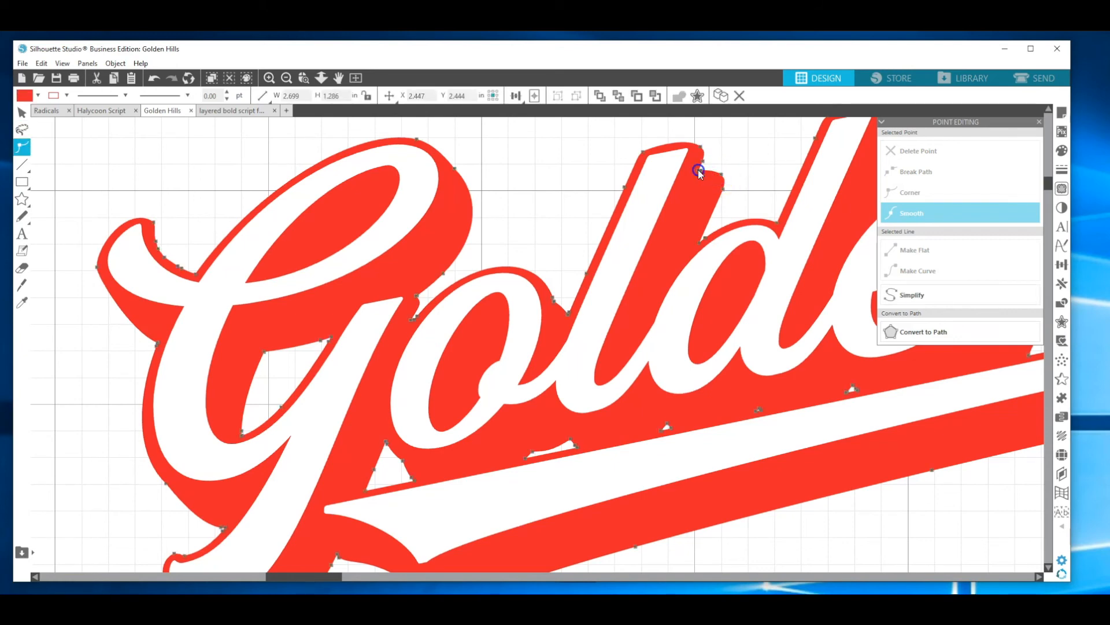
double_click(698, 172)
click(698, 170)
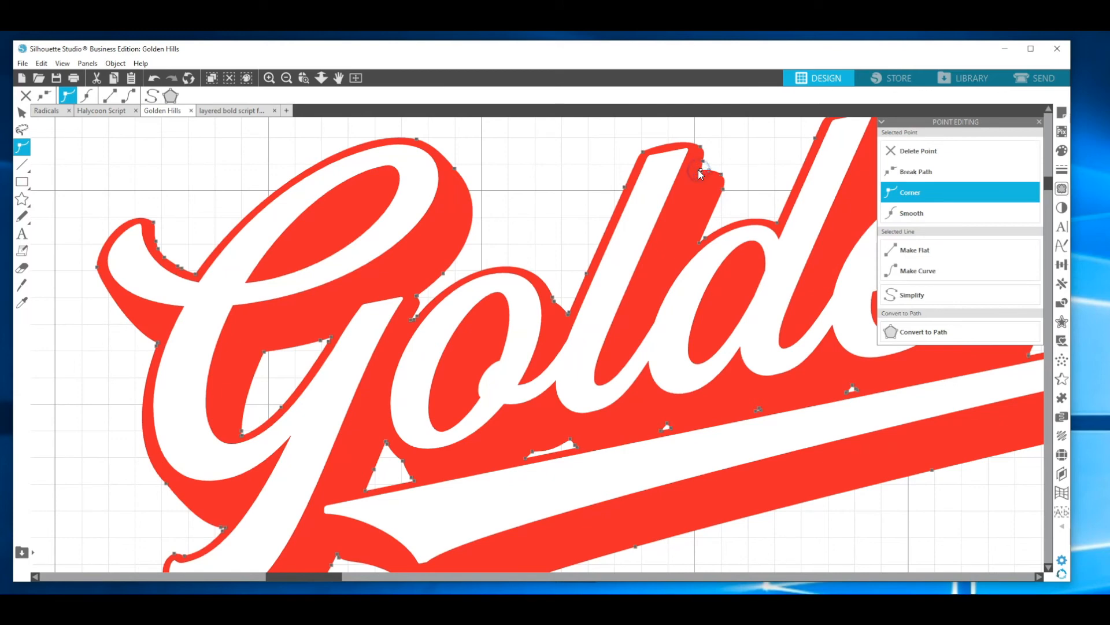
click(701, 171)
click(705, 161)
drag(705, 162, 717, 170)
click(752, 170)
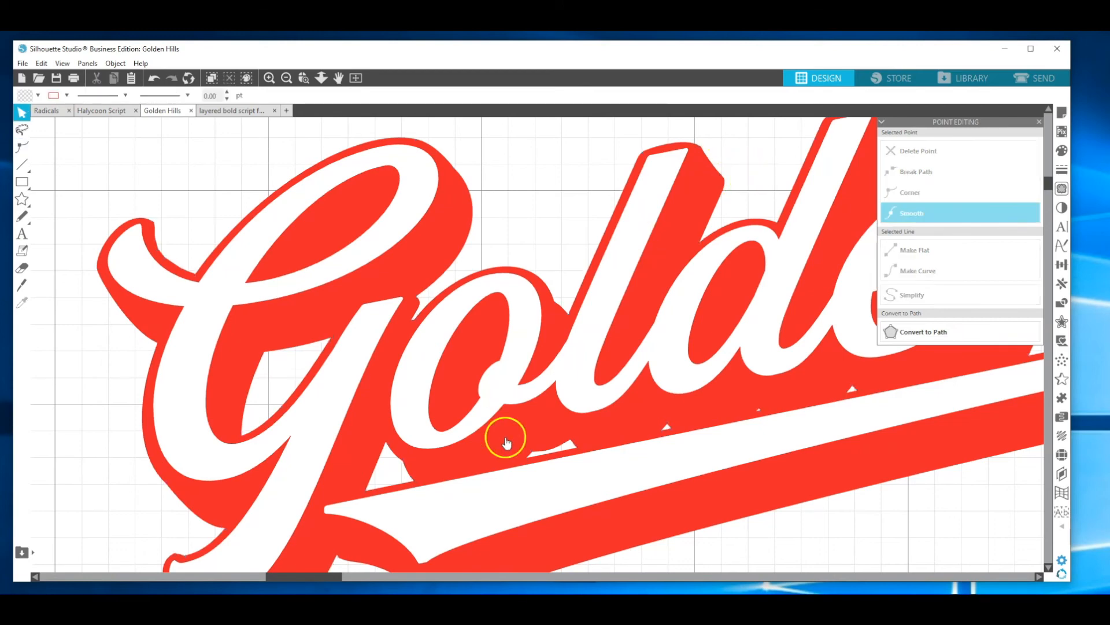
Delete the notch points on the shadow's outer edge at the top of the d.
drag(324, 573, 365, 578)
click(240, 306)
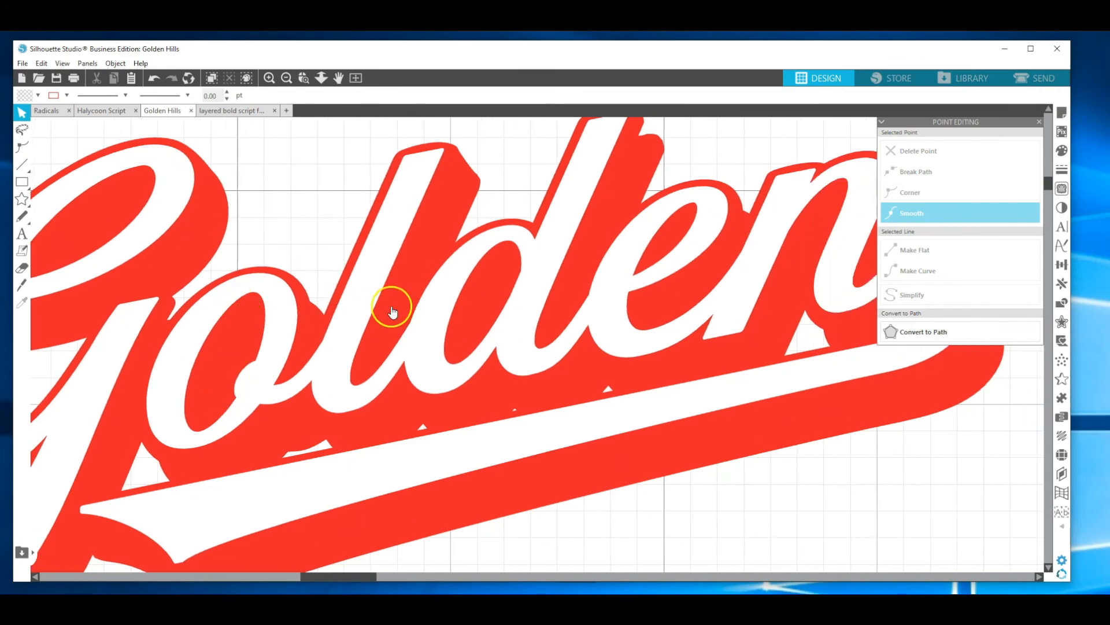
drag(315, 577, 346, 576)
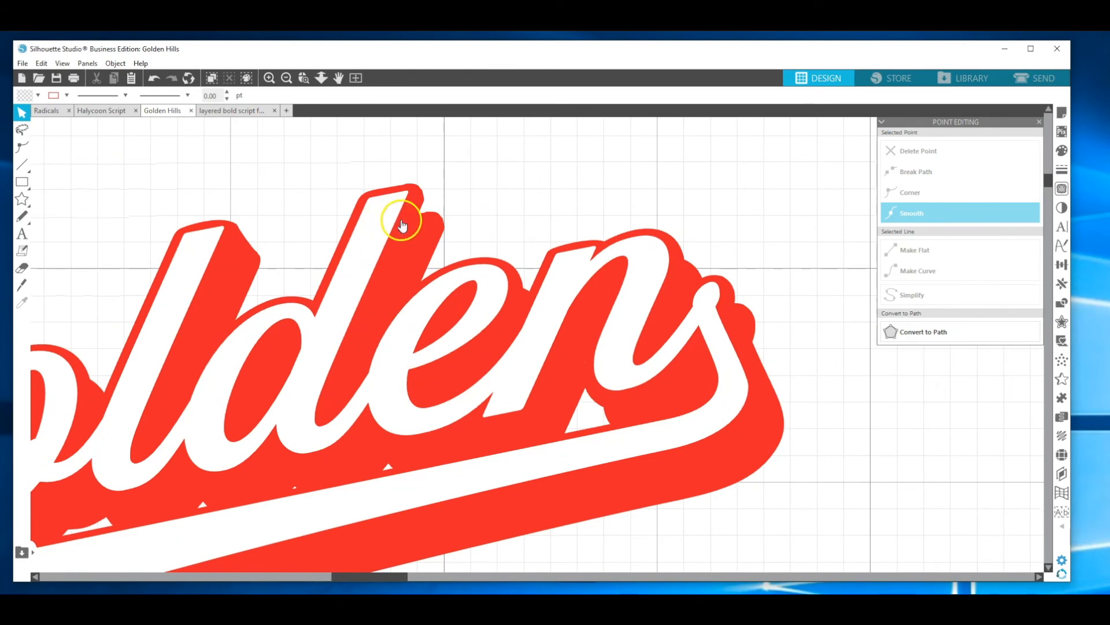
double_click(422, 222)
click(420, 216)
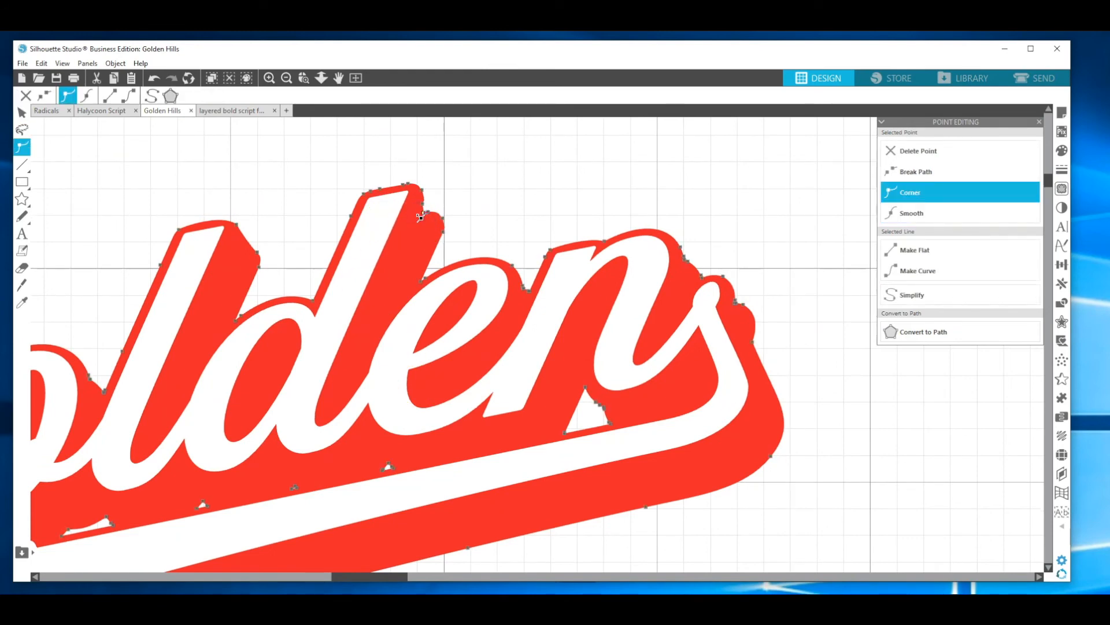
key(Delete)
key(Delete)
Adjust the shadow segment at the top of the d to smooth the slanted edge between its corners.
click(442, 218)
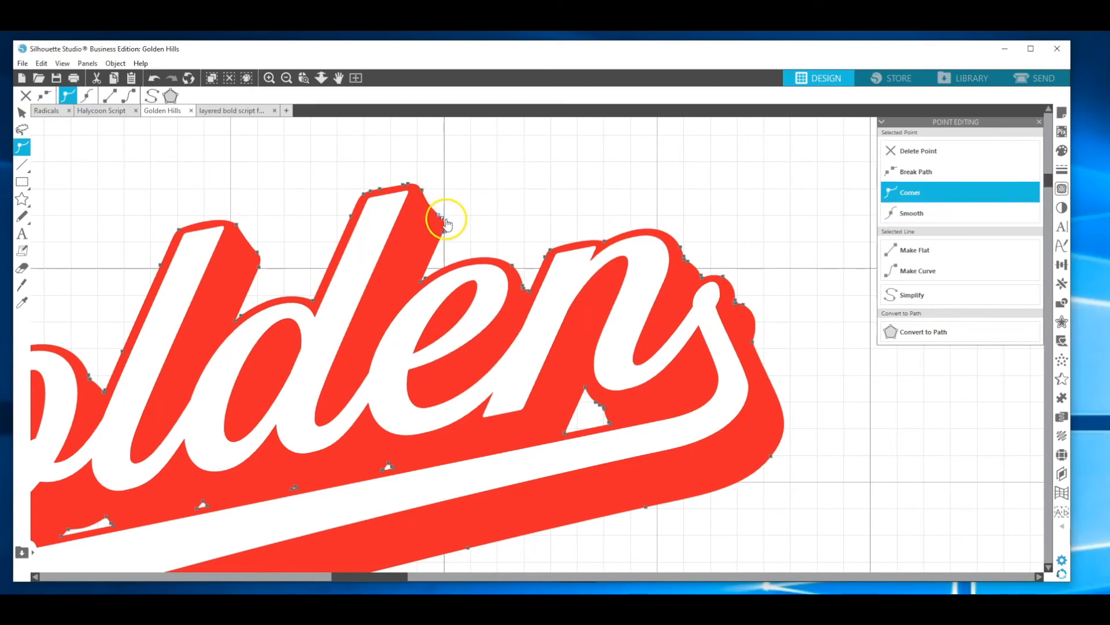
click(424, 190)
click(429, 205)
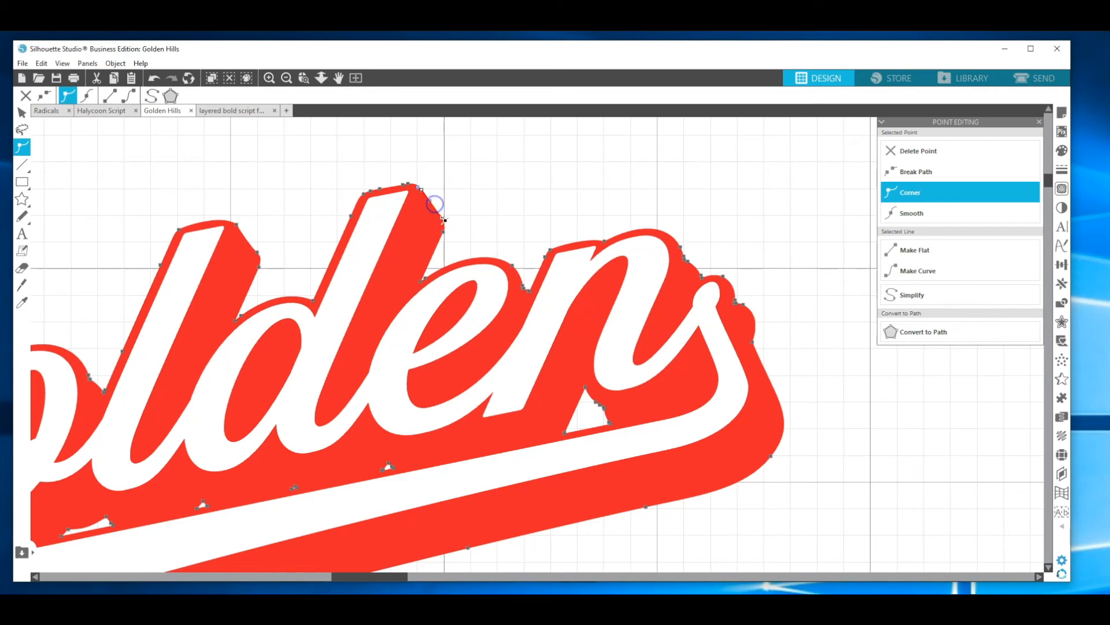
double_click(435, 217)
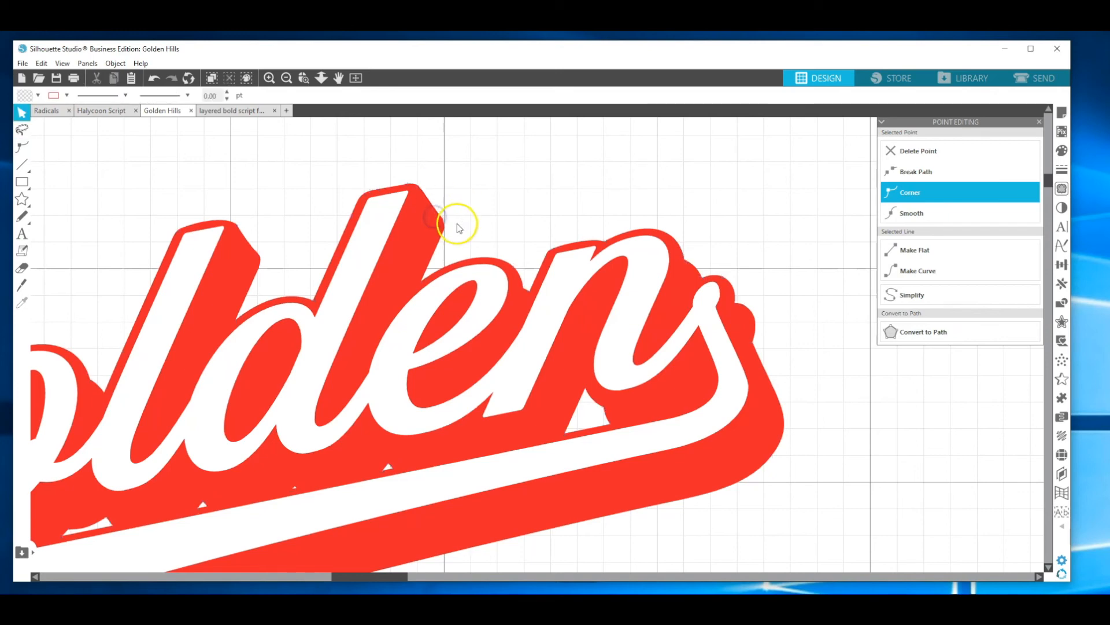
Delete the notch points on the shadow's outer edge between the n's arch and the tip of its upstroke.
click(443, 226)
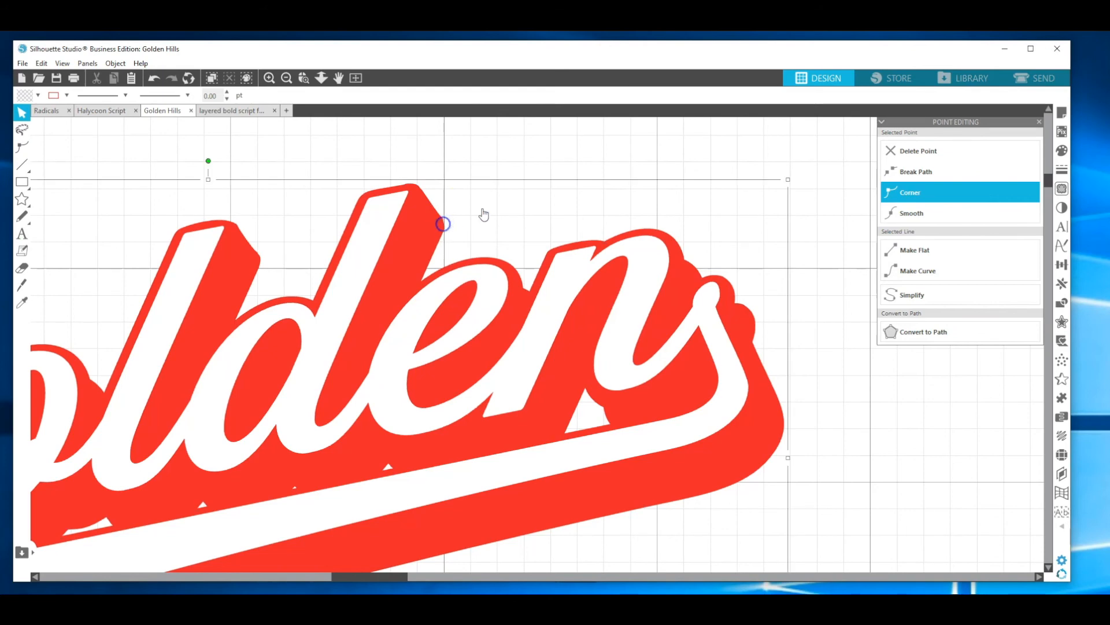
click(699, 273)
double_click(699, 274)
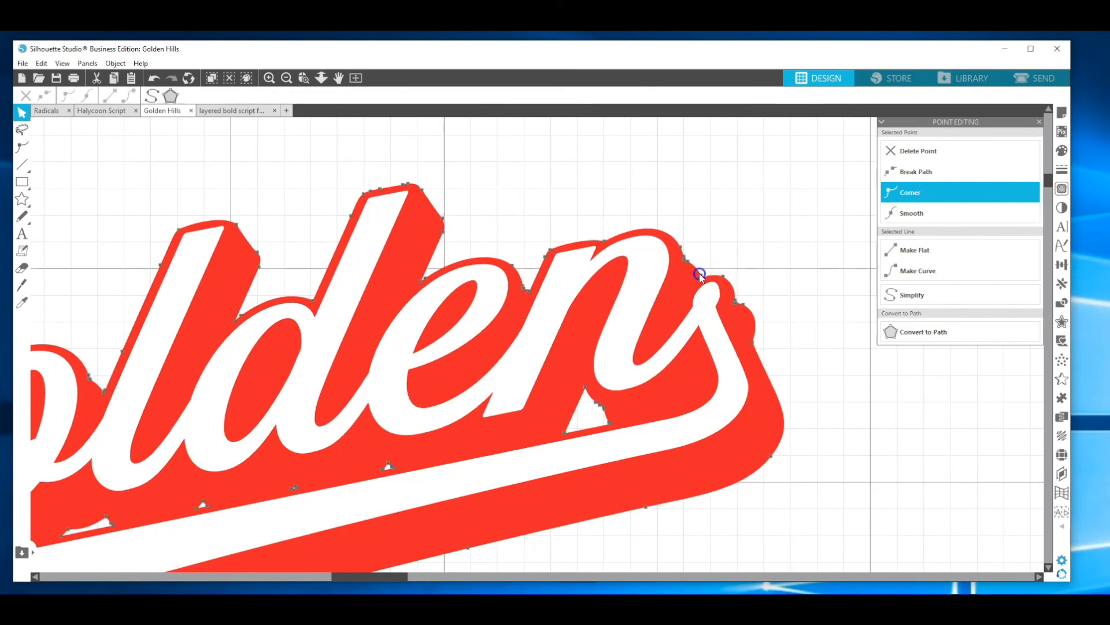
click(701, 277)
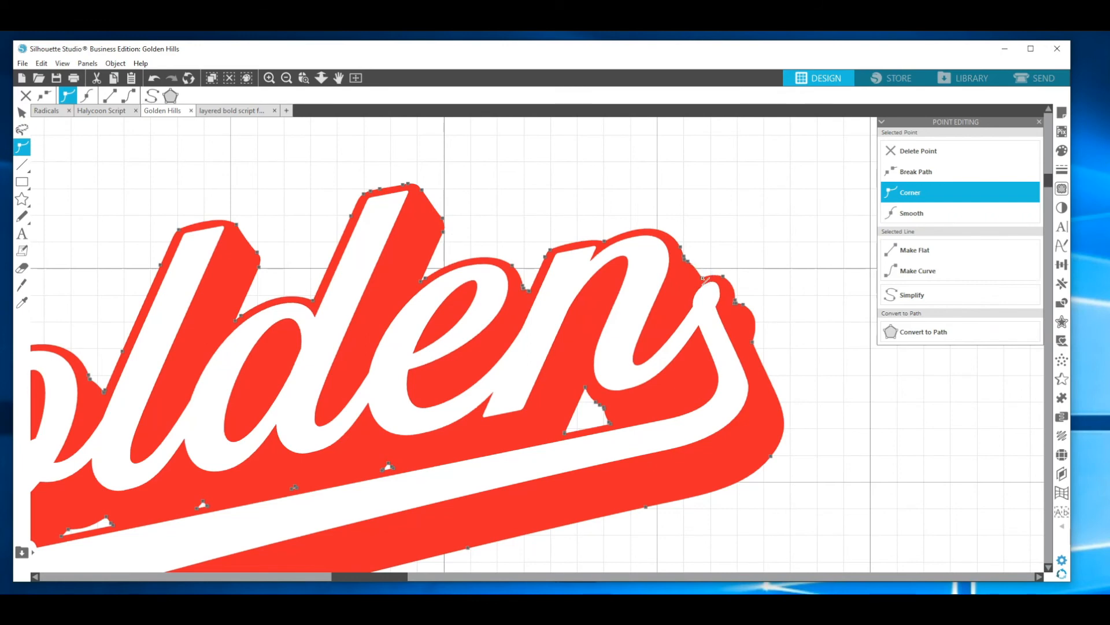
right_click(704, 280)
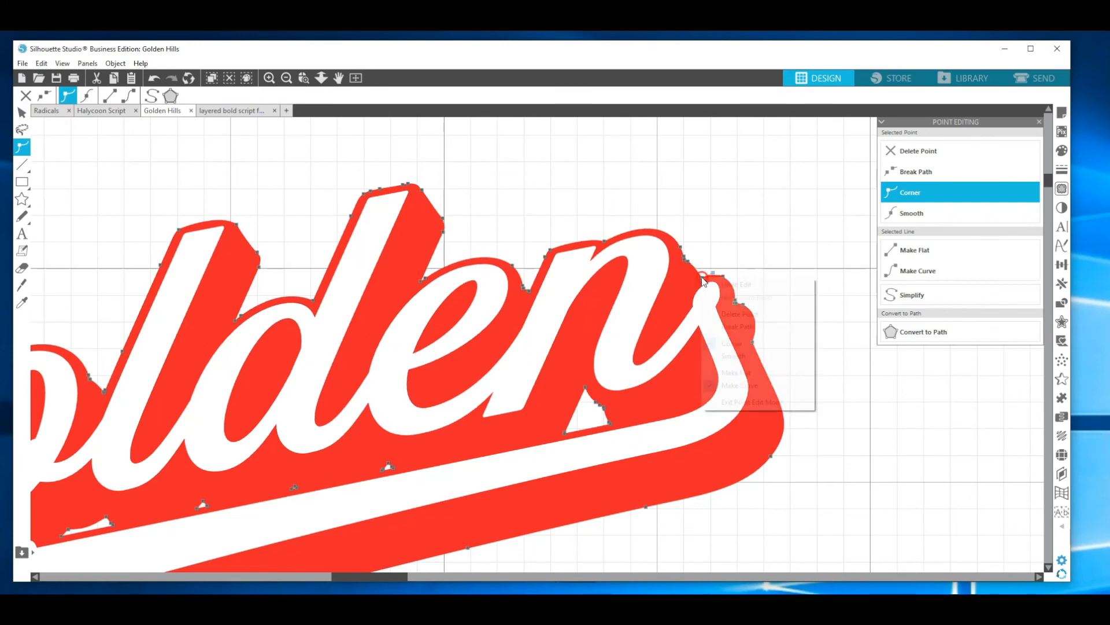
click(726, 315)
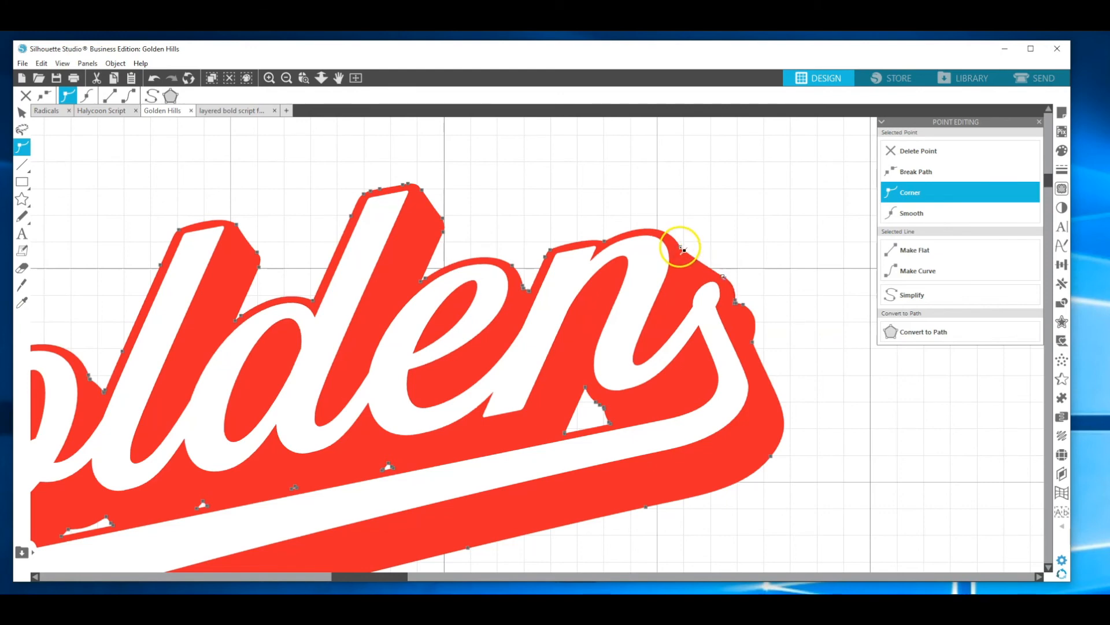
Make the shadow segment between the n's arch and the tip of its upstroke flat.
click(682, 248)
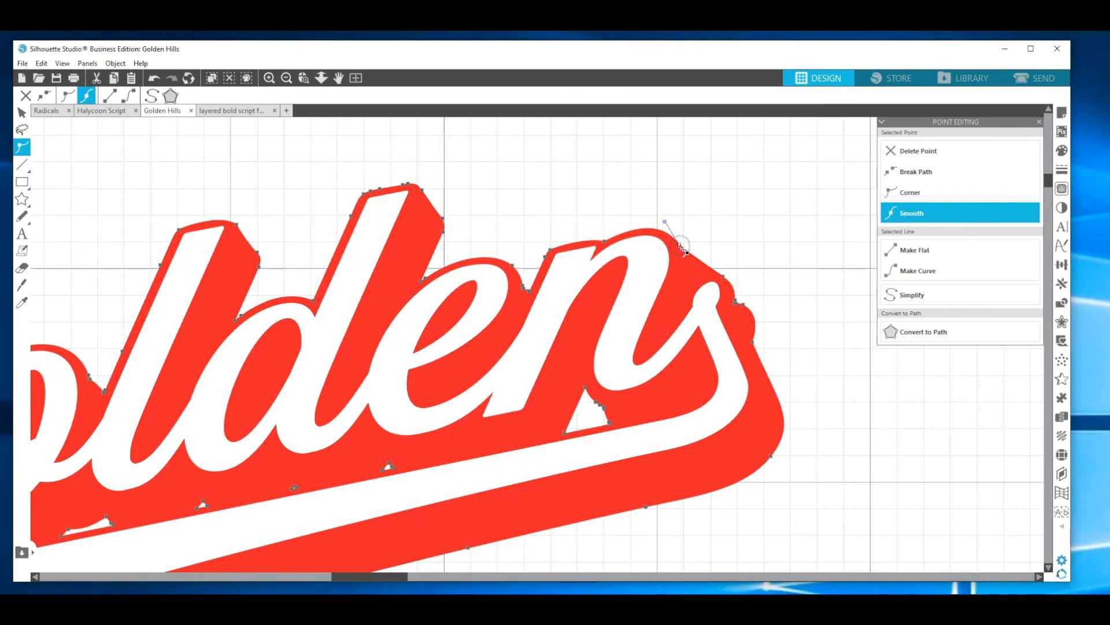
click(724, 277)
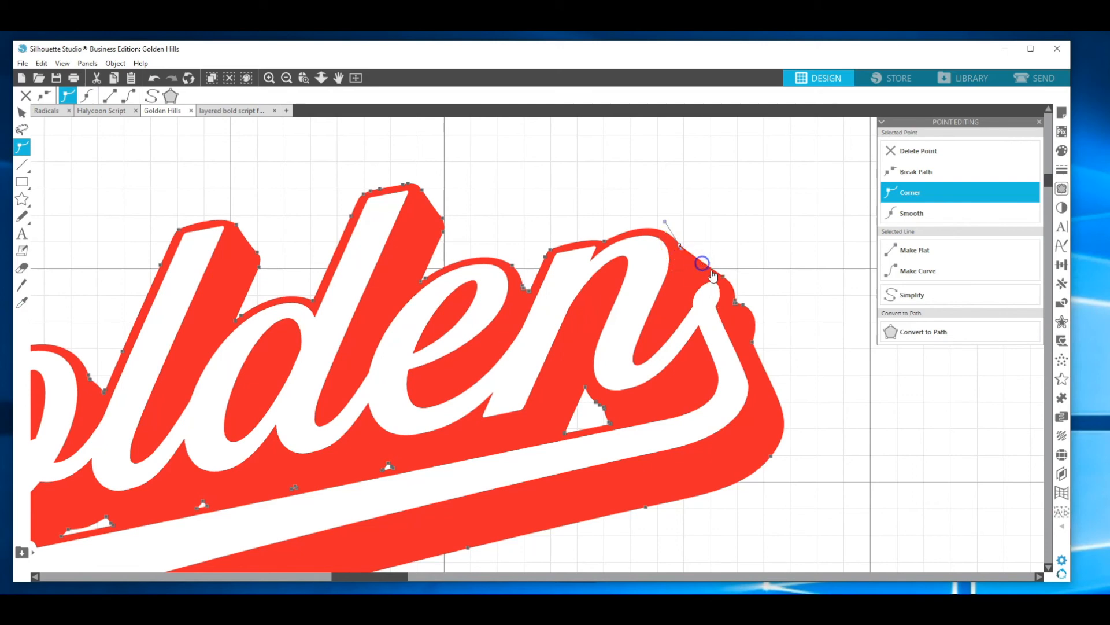
right_click(681, 253)
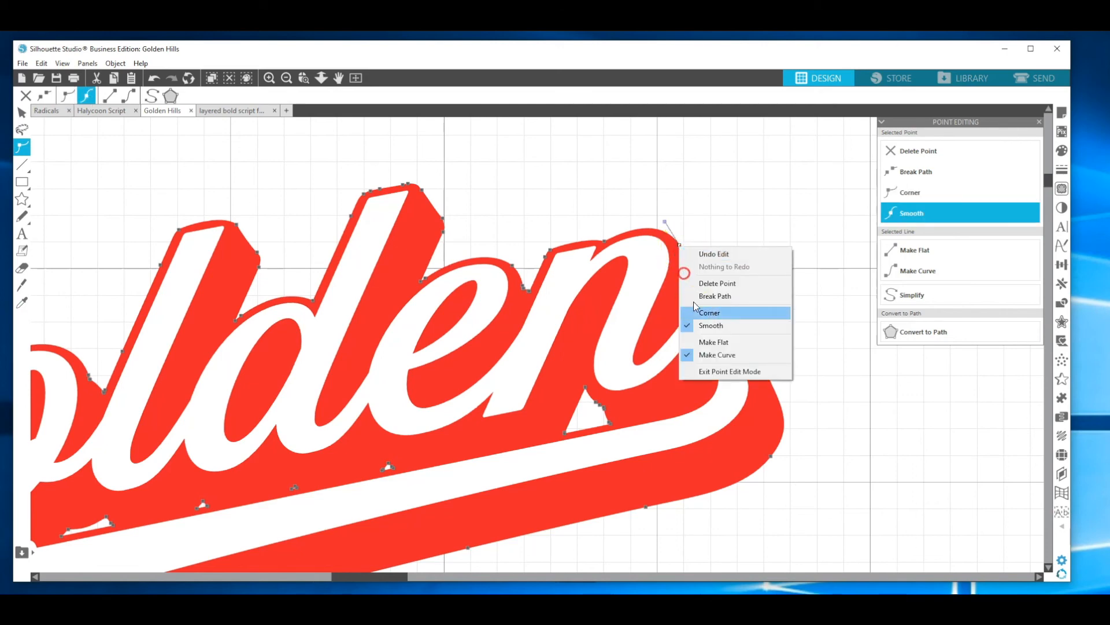
click(702, 340)
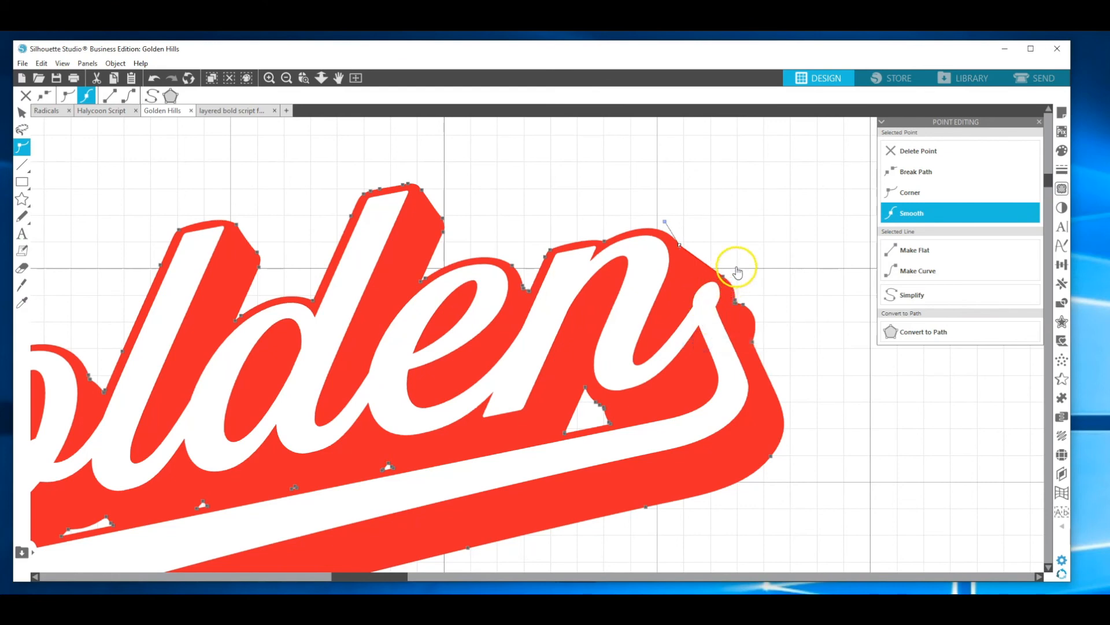
click(733, 325)
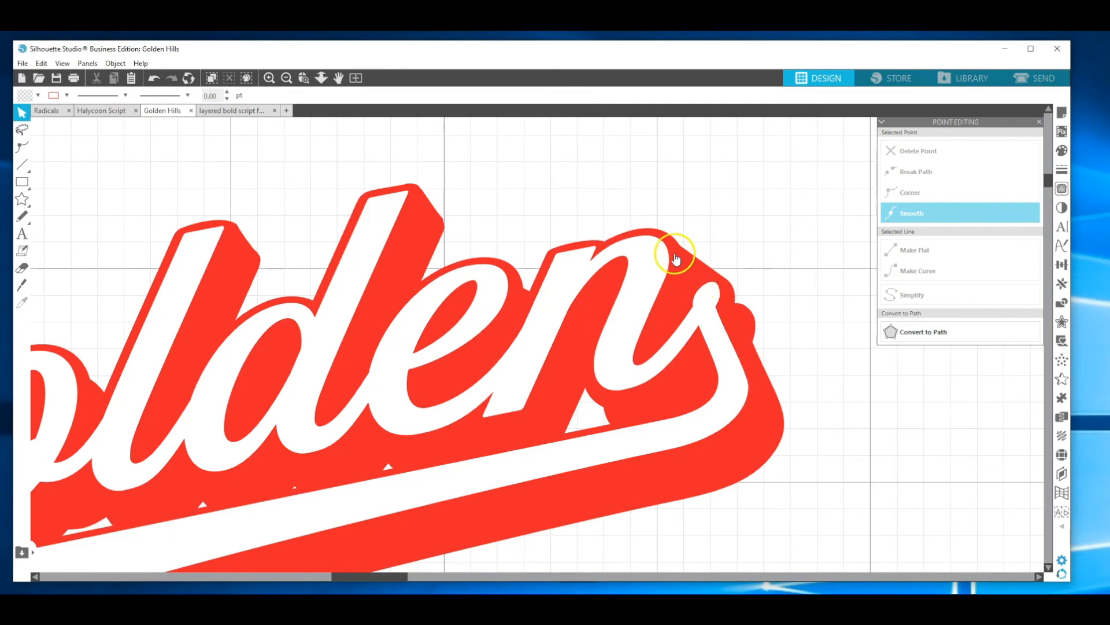
Delete the notch point on the shadow beside the n's upstroke tip and straighten the edge down toward the swash tail.
double_click(748, 322)
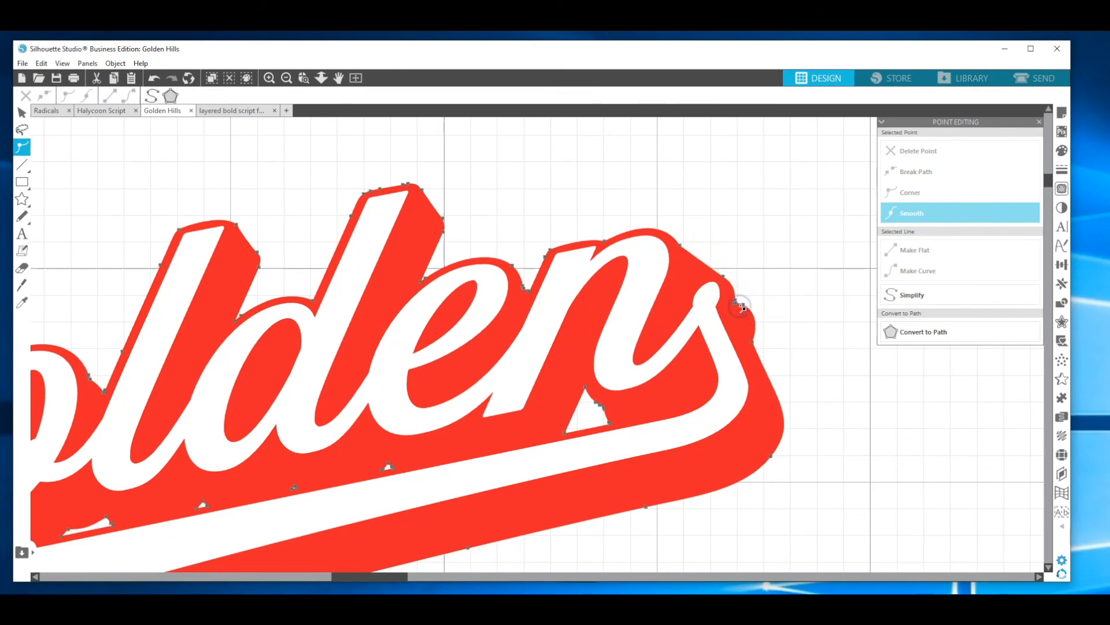
click(744, 306)
key(Delete)
mouse_move(756, 325)
mouse_down()
mouse_move(747, 333)
mouse_move(761, 314)
mouse_up()
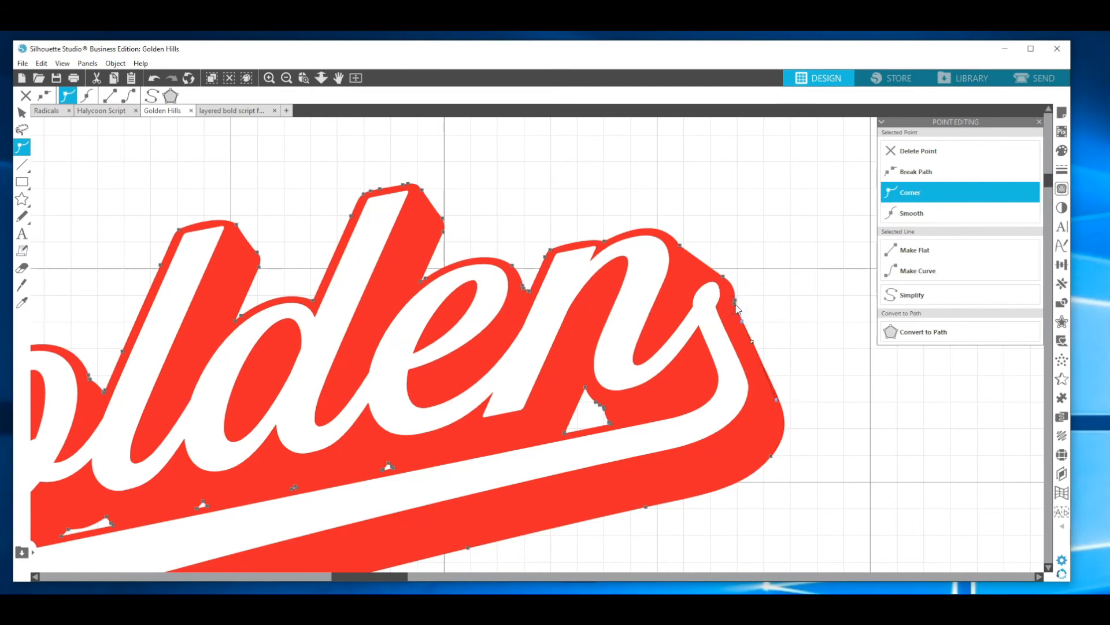
click(774, 304)
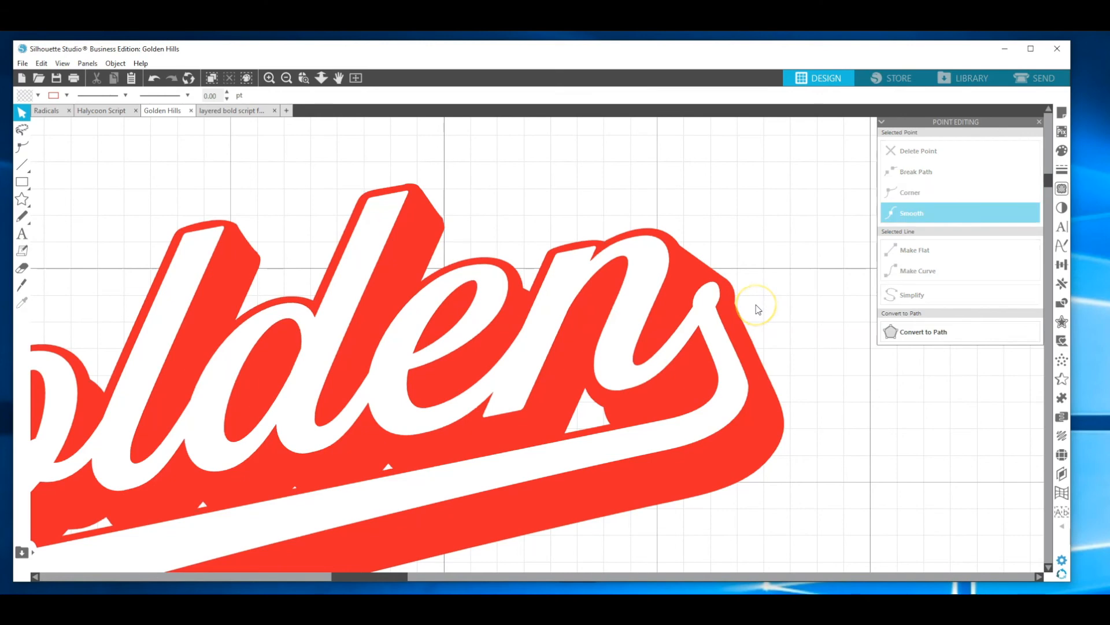
scroll(757, 309, down, 1)
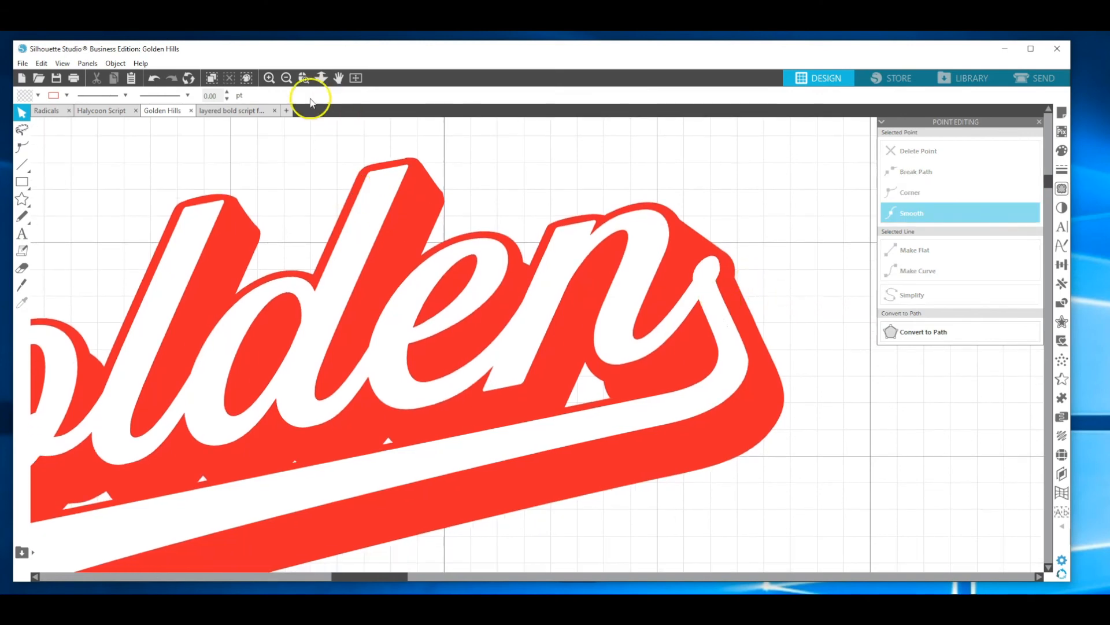
click(287, 78)
click(286, 78)
click(287, 78)
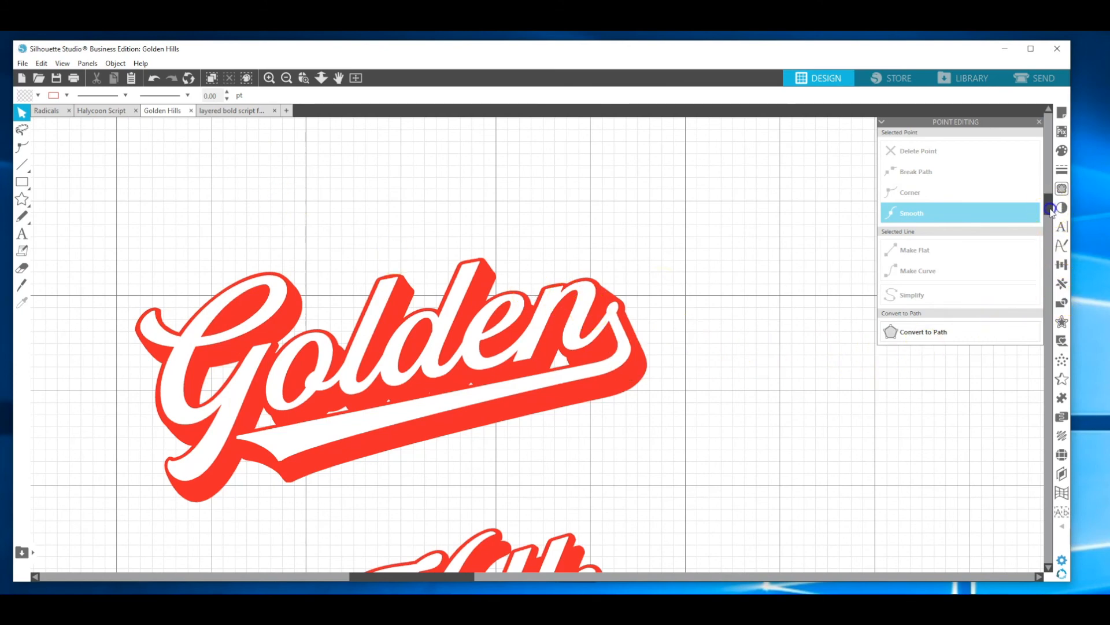
scroll(1051, 211, down, 3)
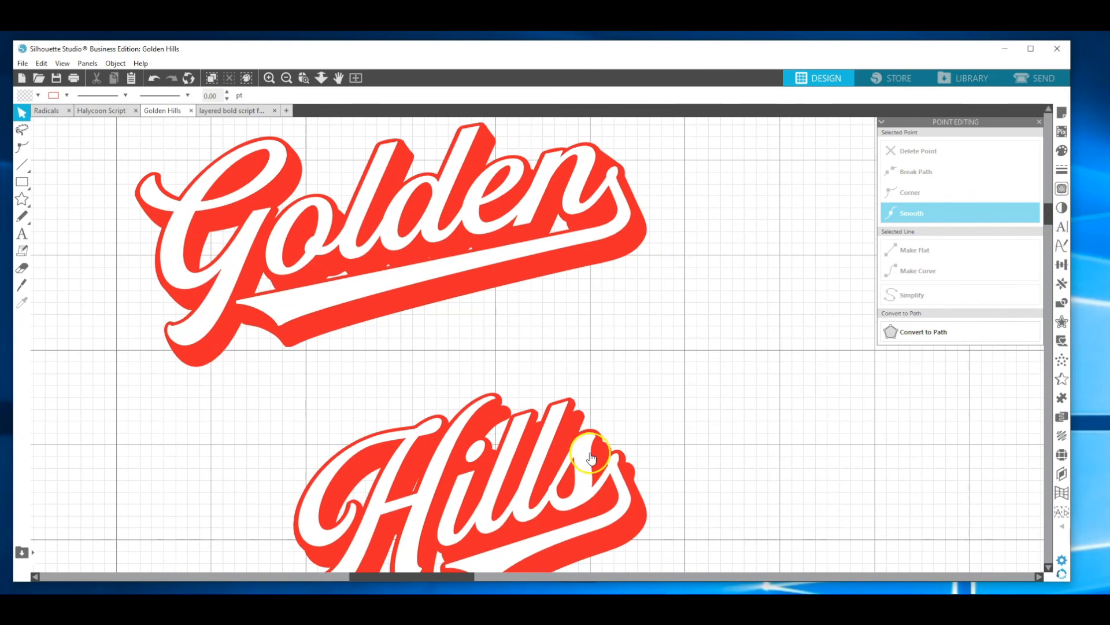
double_click(339, 215)
click(339, 212)
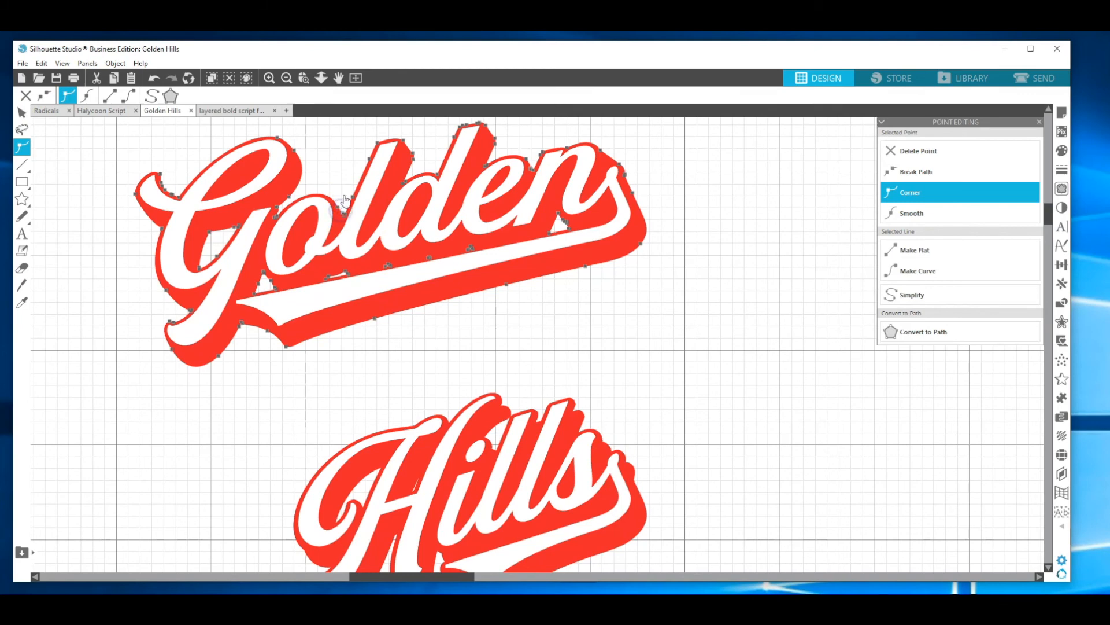
click(345, 189)
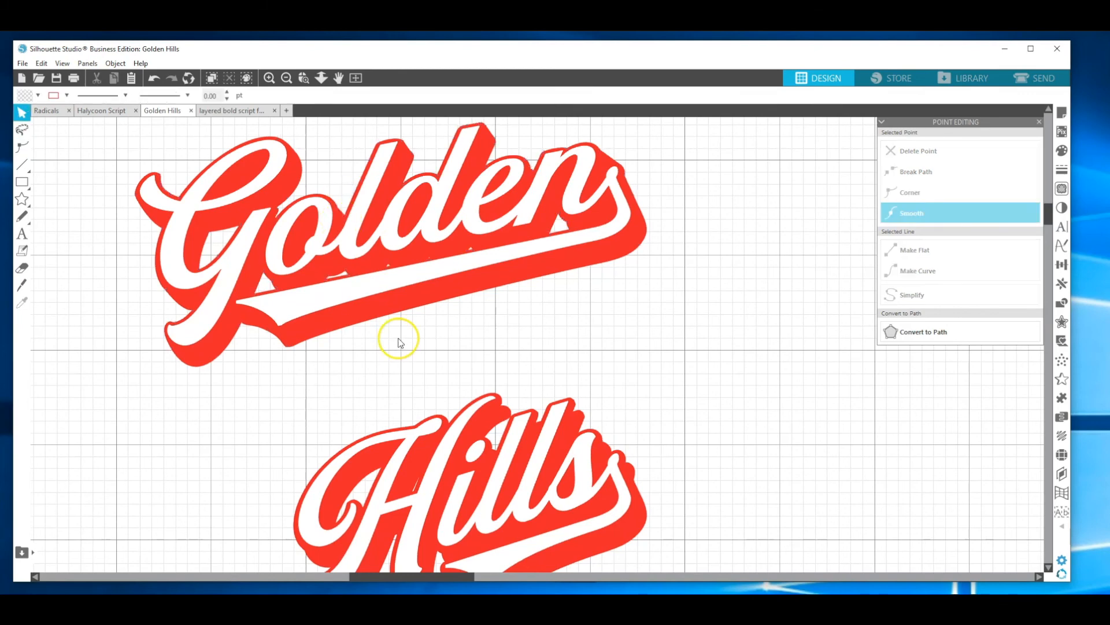
Delete the notch points on the Hills shadow between the H's curl and first foot, and smooth the lower edge of that foot.
scroll(399, 339, down, 3)
scroll(399, 342, down, 5)
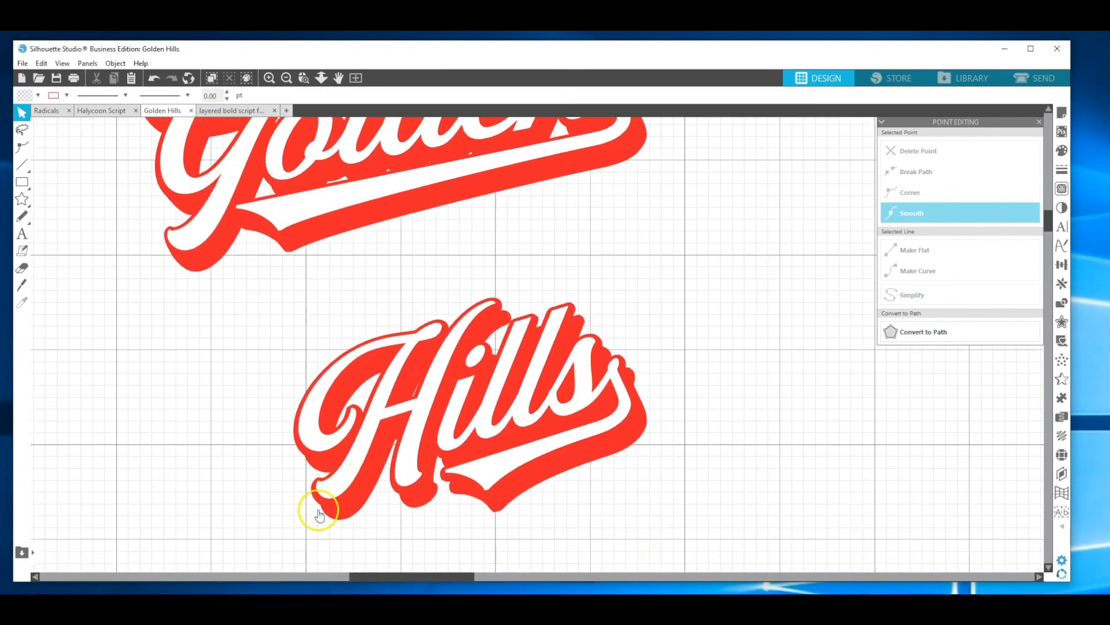
click(304, 77)
double_click(417, 285)
click(416, 280)
key(Delete)
click(514, 348)
key(Delete)
click(478, 480)
drag(488, 528, 517, 518)
Delete the notch points on the lower left shadow edge of the H's second foot.
click(279, 577)
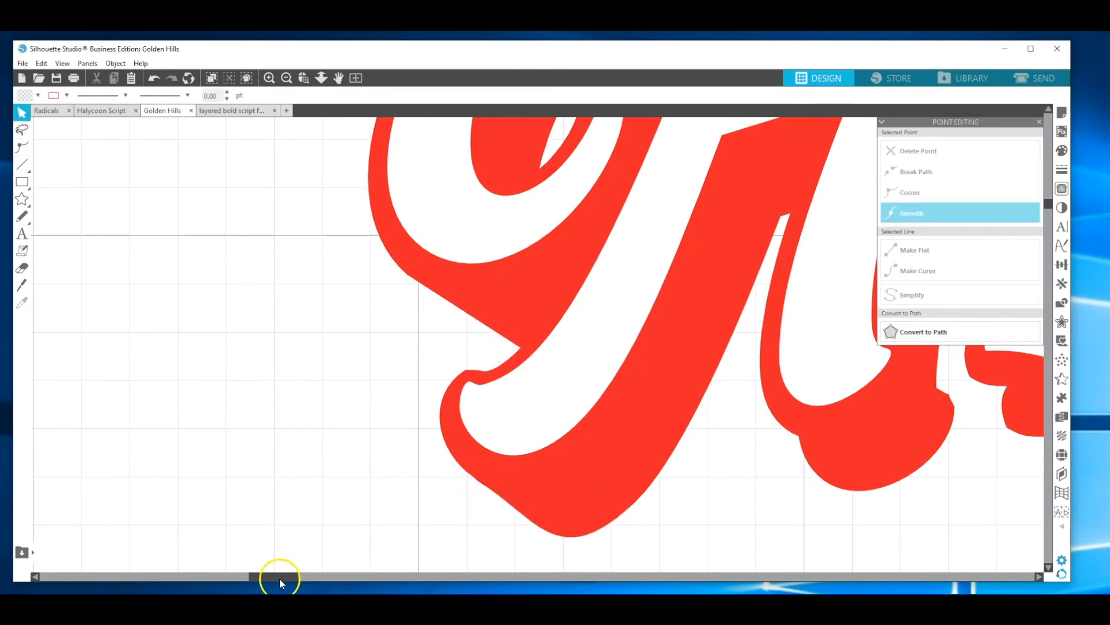
drag(279, 576, 330, 573)
double_click(369, 403)
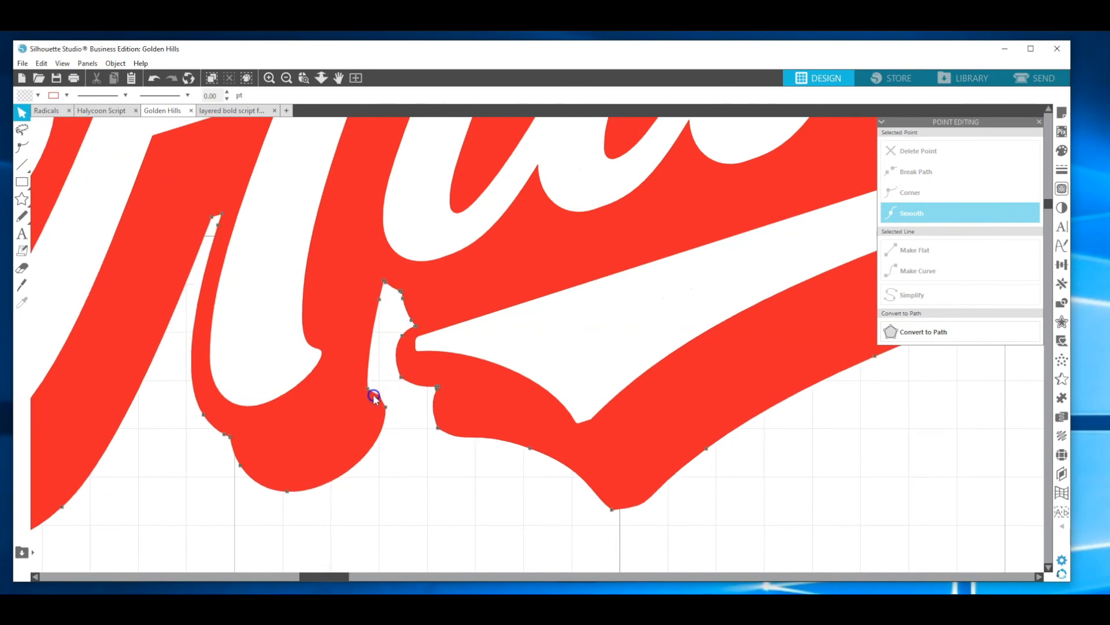
click(240, 438)
click(230, 436)
key(Delete)
key(Delete)
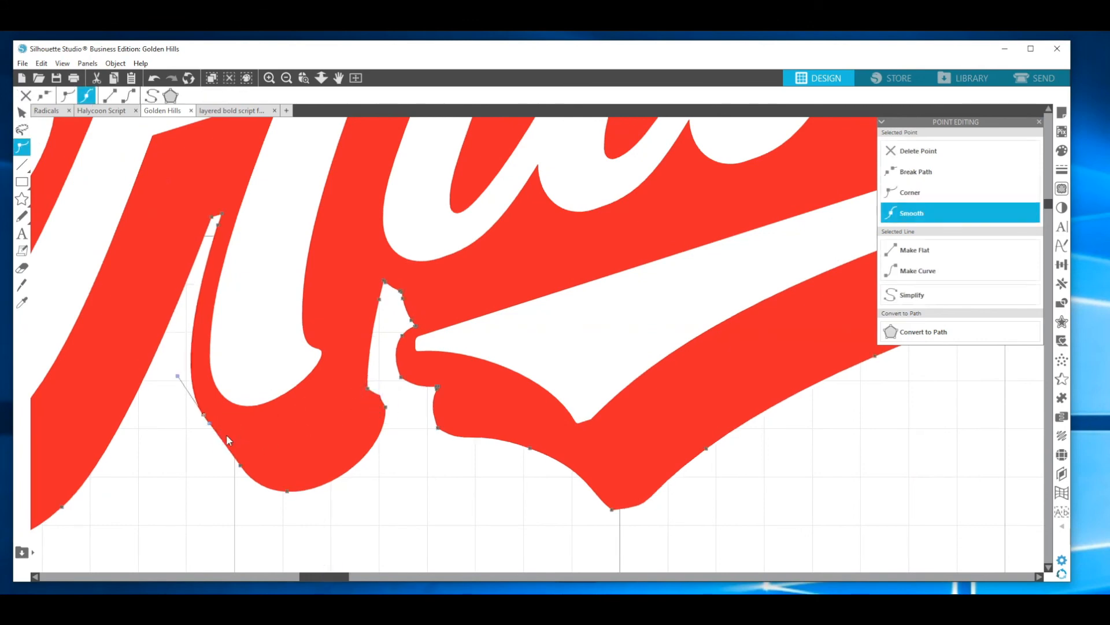
Straighten the notched shadow edge between the H's second foot and the swash, and remove the notch at the top of that gap.
click(386, 407)
key(Delete)
right_click(368, 388)
click(393, 485)
click(403, 294)
key(Delete)
click(404, 298)
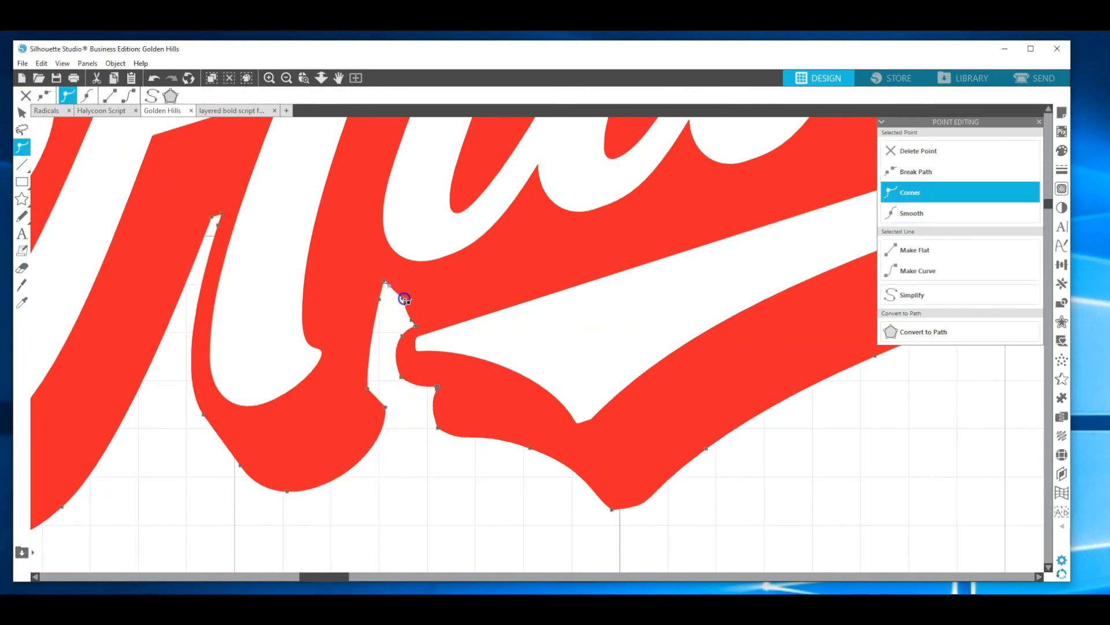
click(287, 78)
click(286, 79)
click(286, 78)
Delete the first notch point on the upper edge of the Hills shadow and reshape the adjoining curve.
click(304, 78)
click(596, 162)
double_click(419, 287)
click(426, 277)
key(Delete)
drag(436, 272, 422, 225)
Remove the notch points around the next letter top on the upper edge of the Hills shadow.
double_click(786, 307)
click(783, 308)
key(Delete)
key(Delete)
click(793, 283)
key(Delete)
click(787, 252)
right_click(787, 253)
Adjust the shadow segment just below that letter top and delete the remaining notch points along this stretch of Hills.
click(839, 340)
drag(837, 344, 836, 337)
click(832, 313)
key(Delete)
key(Delete)
key(Delete)
click(616, 359)
key(Delete)
double_click(624, 358)
Delete the notch points on the Hills shadow's outer edge where it slopes down toward the s.
drag(348, 576, 381, 575)
scroll(503, 314, down, 3)
click(495, 307)
key(Delete)
key(Delete)
key(Delete)
key(Delete)
click(540, 359)
key(Delete)
Delete the notch points on the Hills shadow near the s's end stroke and reshape the edge toward the swash.
click(614, 411)
key(Delete)
key(Delete)
scroll(636, 419, down, 1)
click(648, 427)
drag(669, 361, 642, 391)
scroll(665, 389, down, 1)
click(679, 387)
click(286, 79)
click(286, 80)
click(286, 79)
click(285, 79)
double_click(385, 438)
click(291, 266)
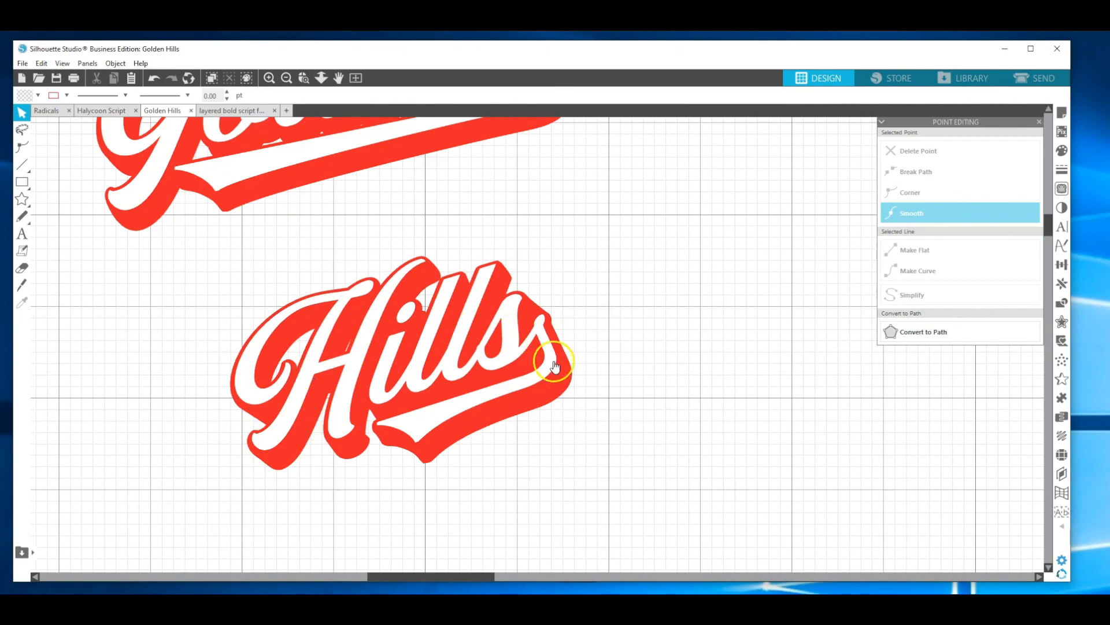
Group the red Golden and Hills shadows into one object.
click(286, 78)
click(287, 78)
click(287, 78)
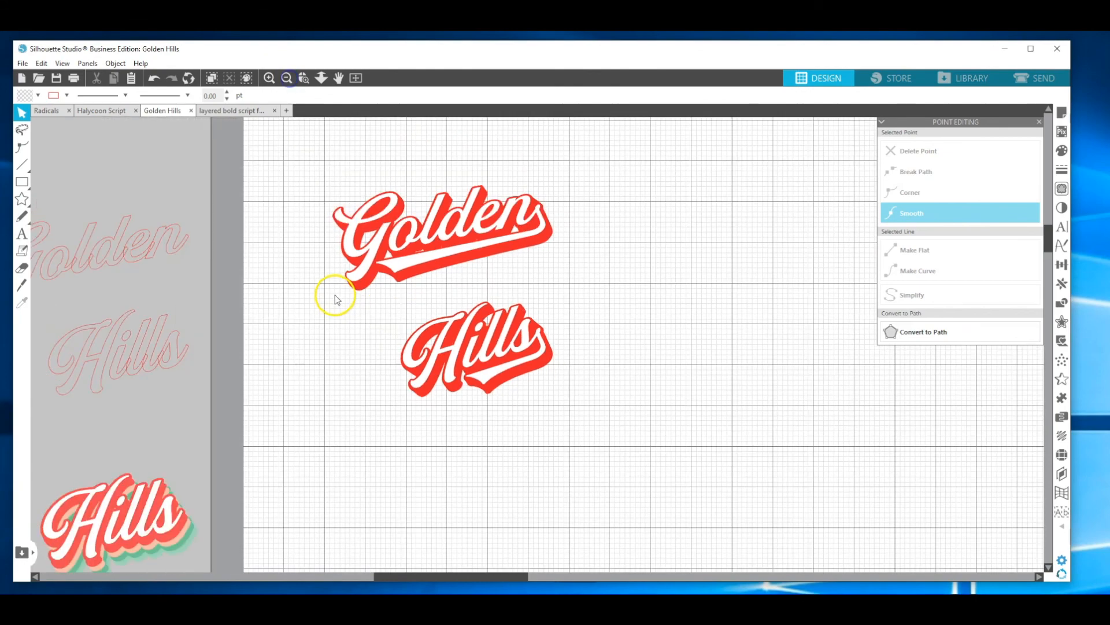
drag(302, 201, 444, 264)
click(293, 189)
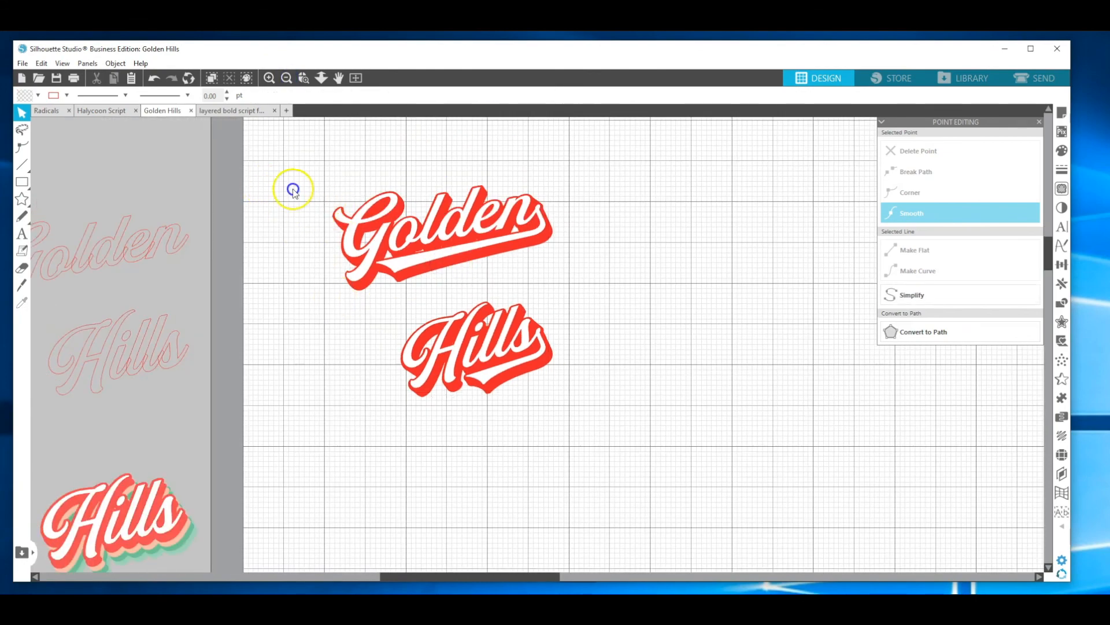
click(397, 268)
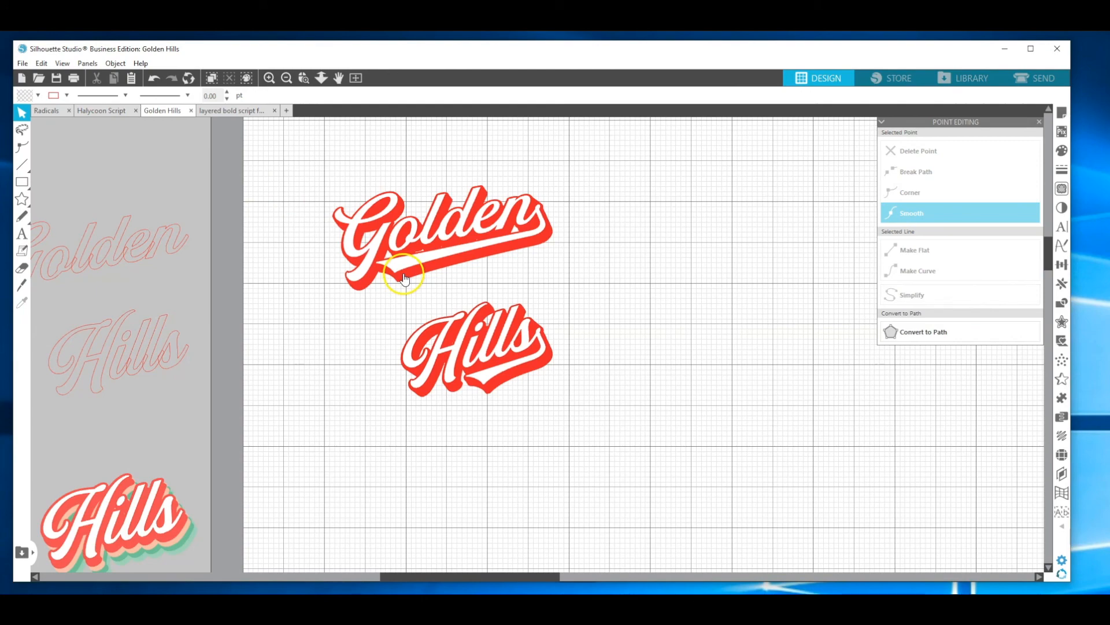
shift+click(498, 385)
right_click(504, 381)
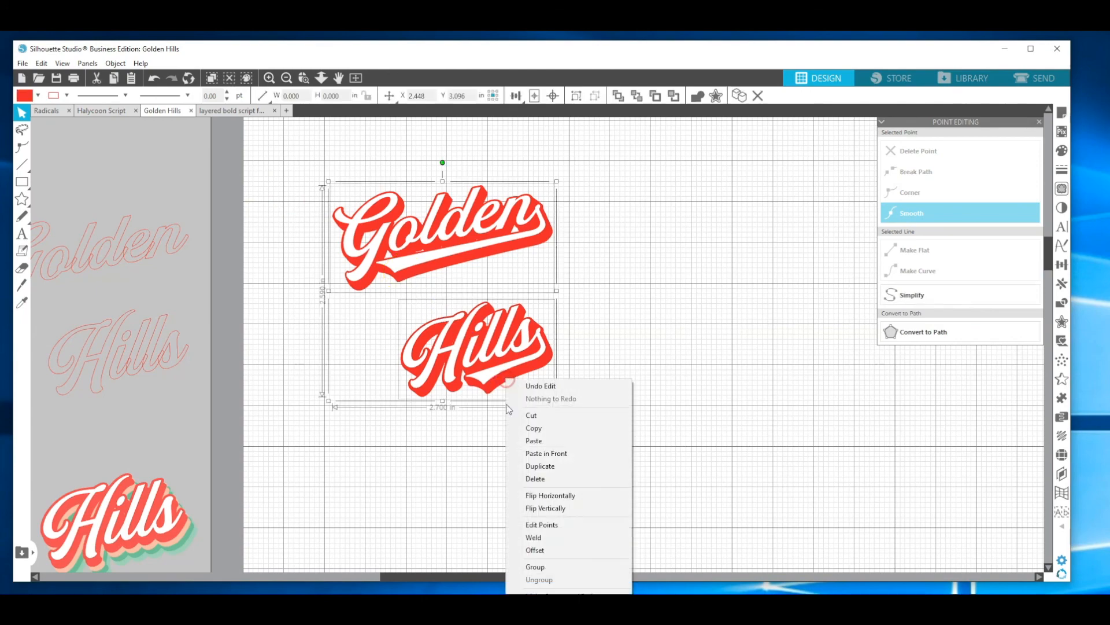
click(530, 567)
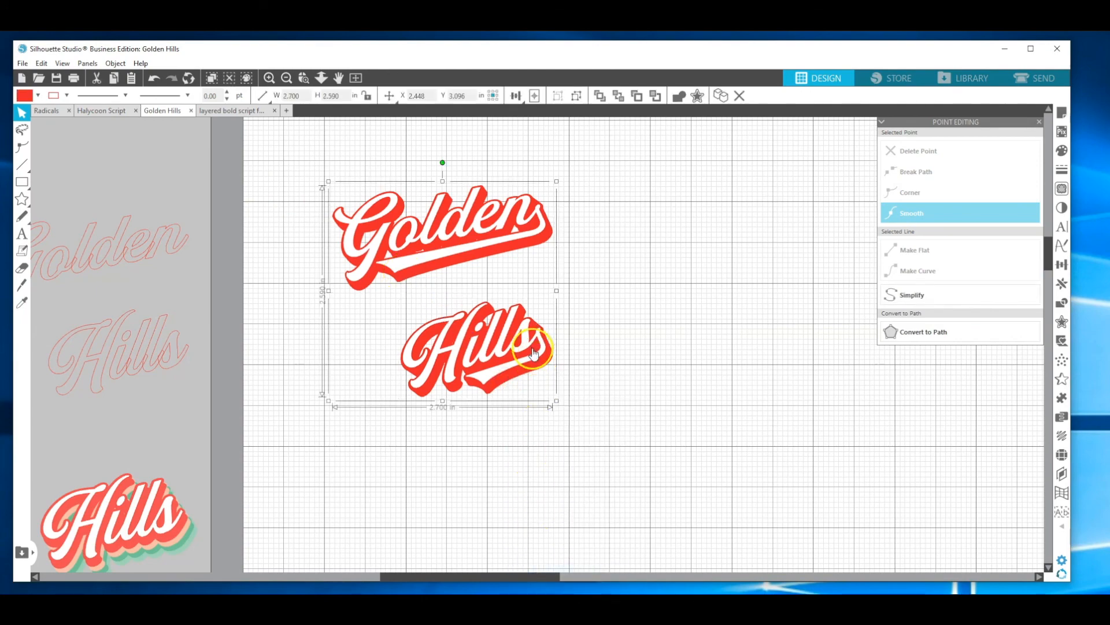
Duplicate the grouped red shadows and fill the copy with the peach colour sampled from the reference Hills design.
right_click(502, 249)
click(552, 339)
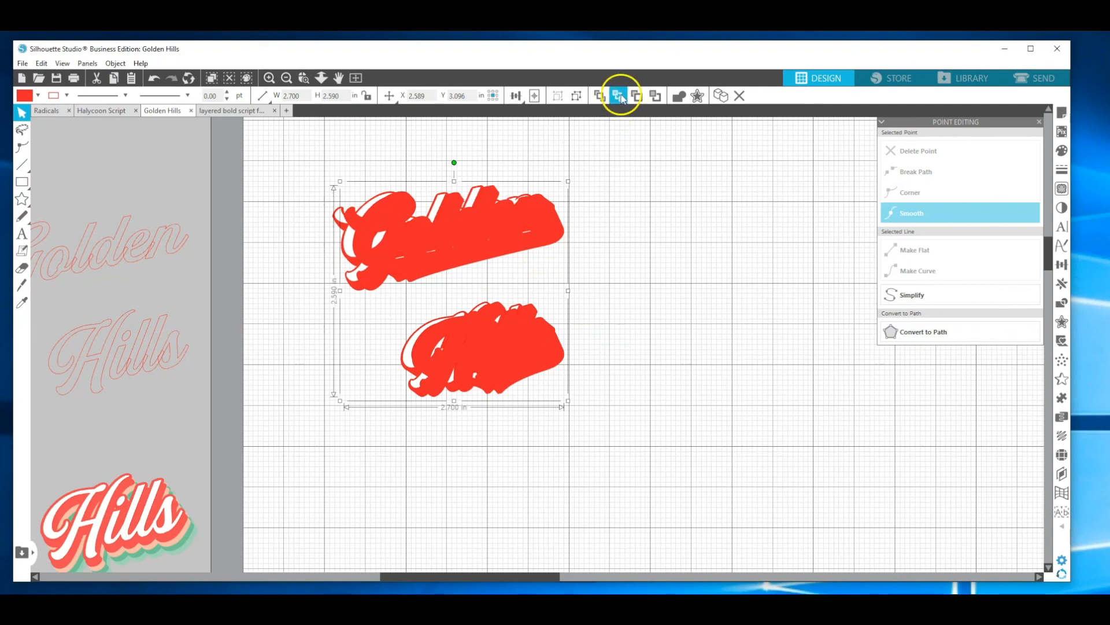
click(1062, 151)
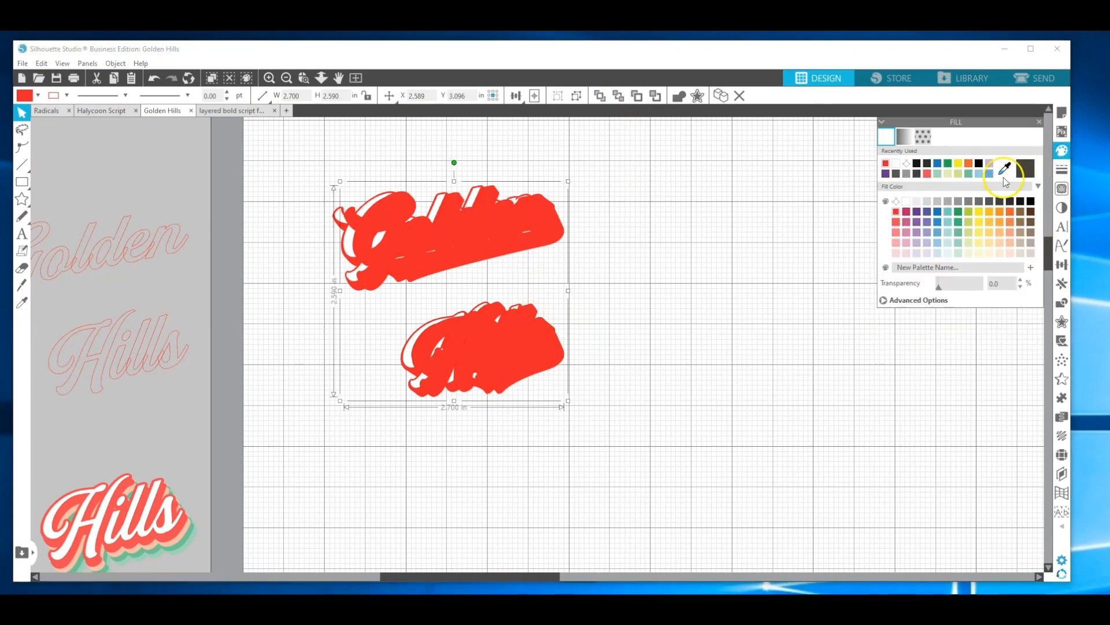
click(1006, 171)
click(171, 541)
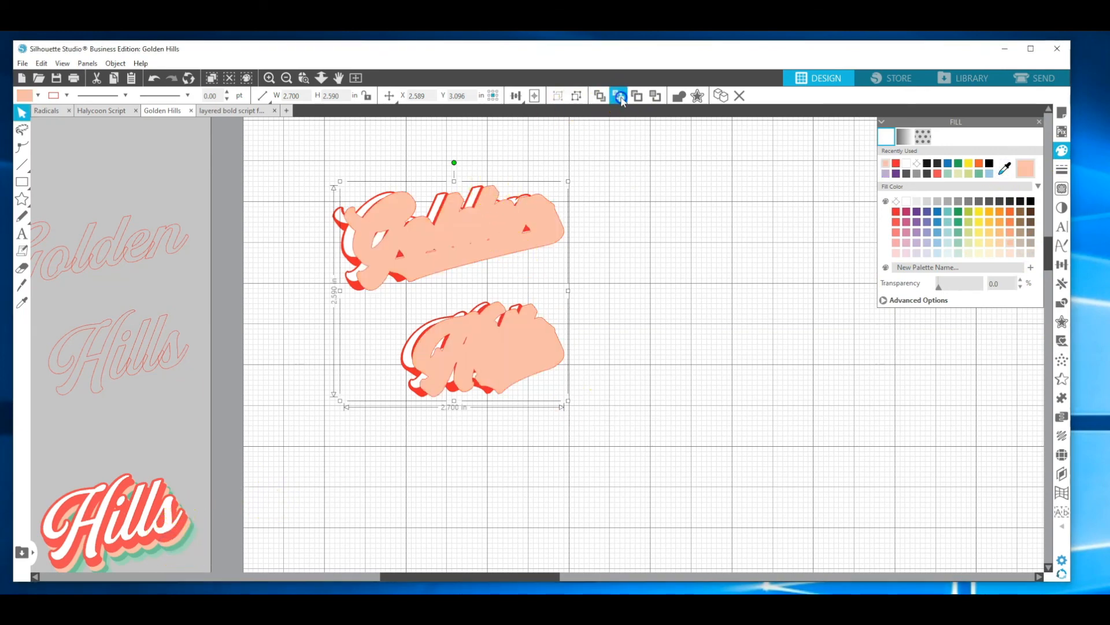
Send the peach shadow to the back and offset it slightly down and to the right of the red layer.
click(618, 97)
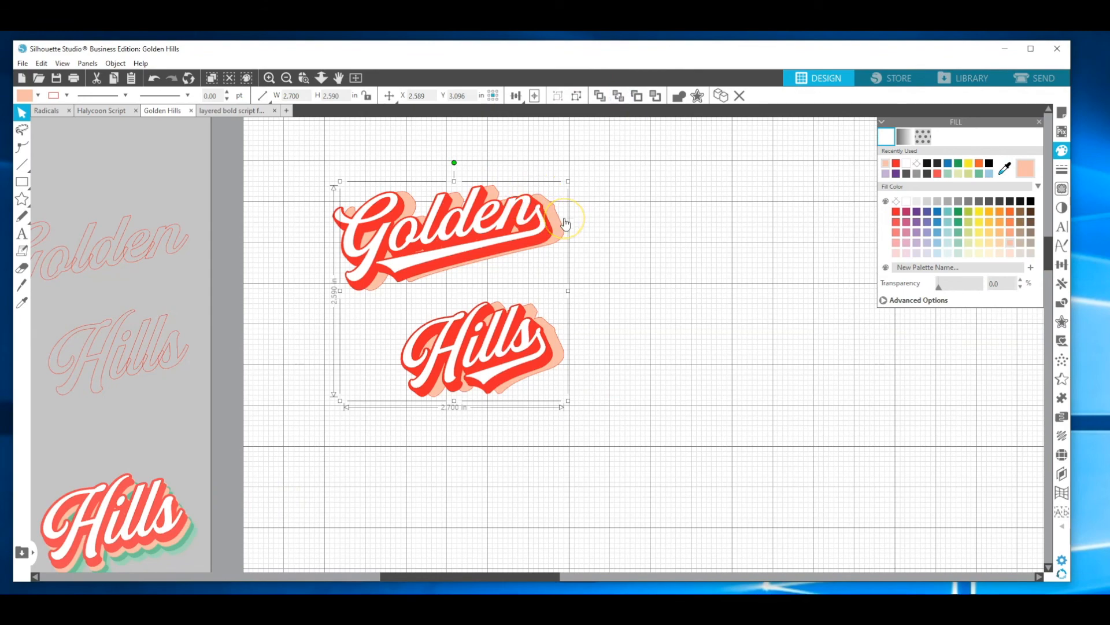
drag(565, 224, 562, 236)
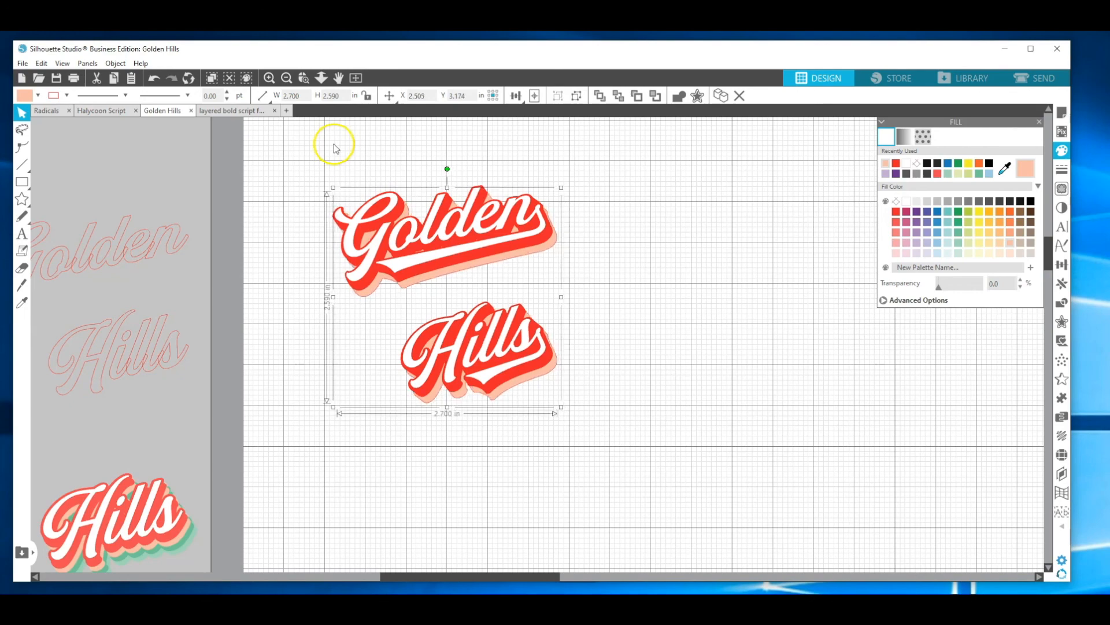
click(270, 79)
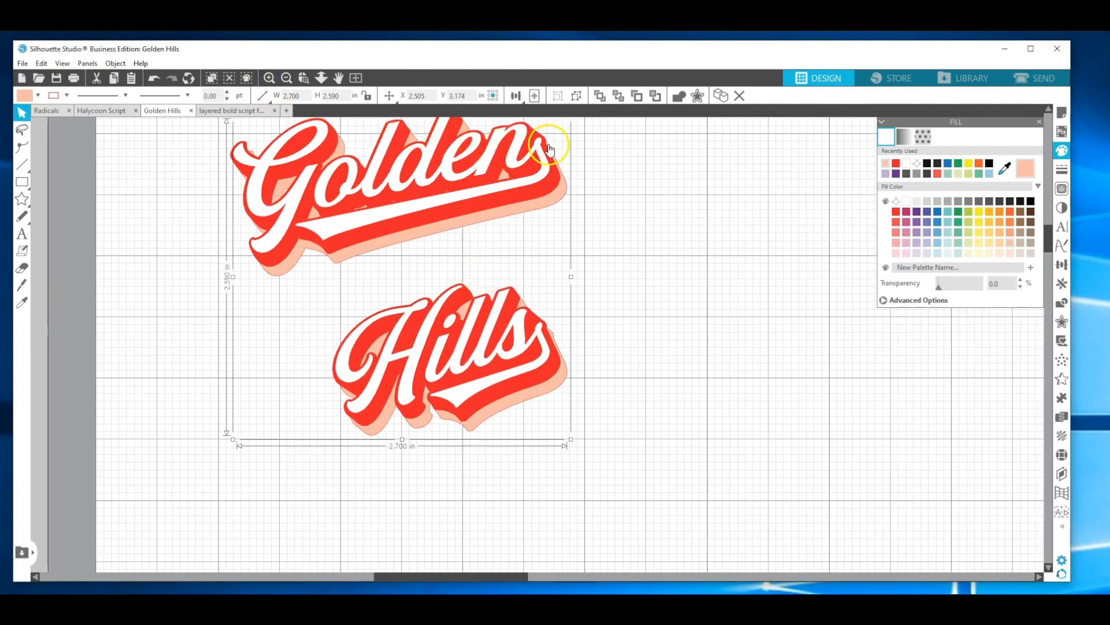
Duplicate the peach shadow and fill the copy with the darker green sampled from the reference Hills design.
right_click(420, 235)
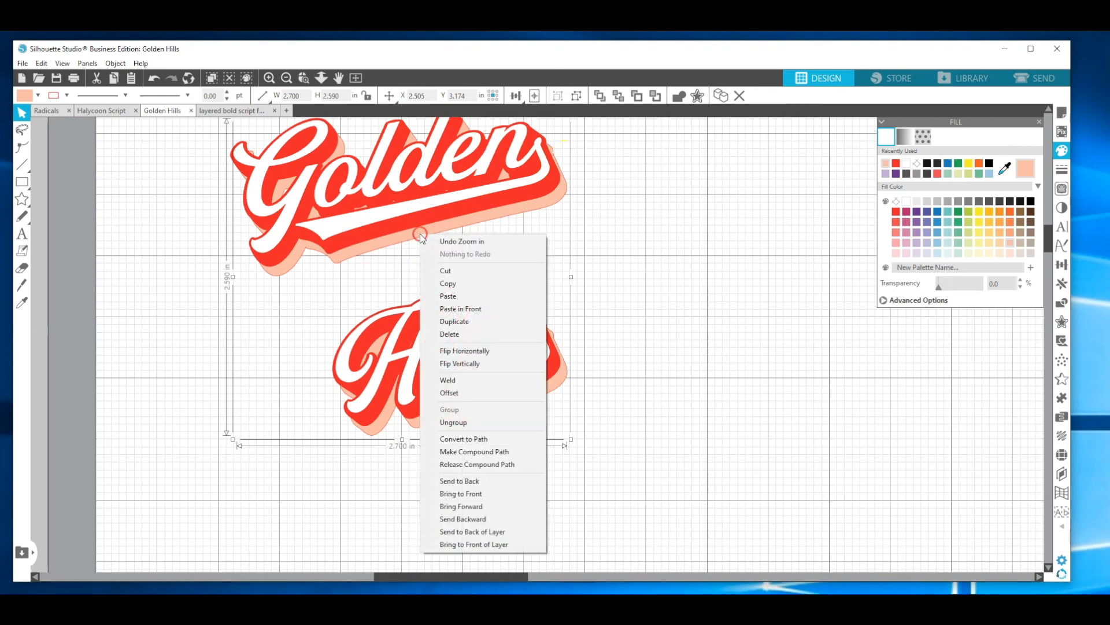
click(455, 321)
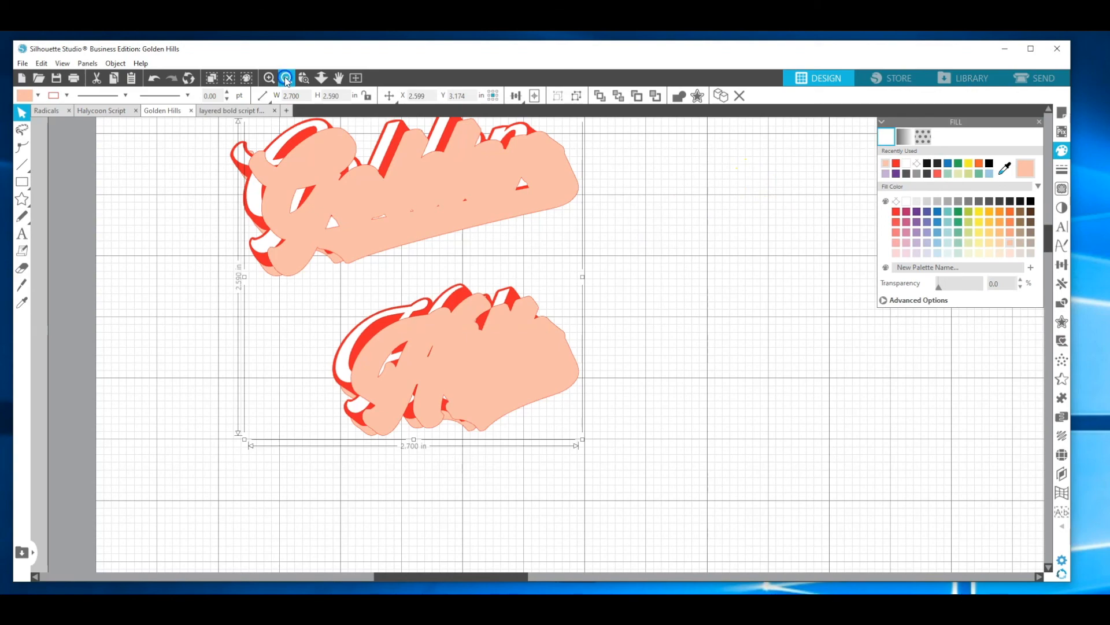
click(286, 78)
click(1004, 169)
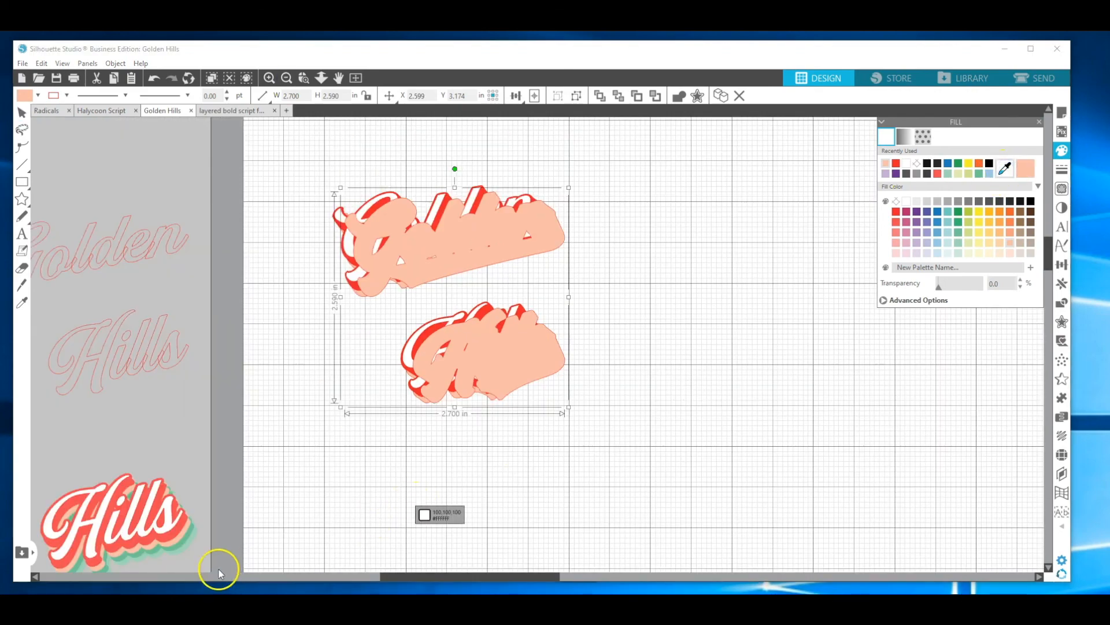
click(196, 534)
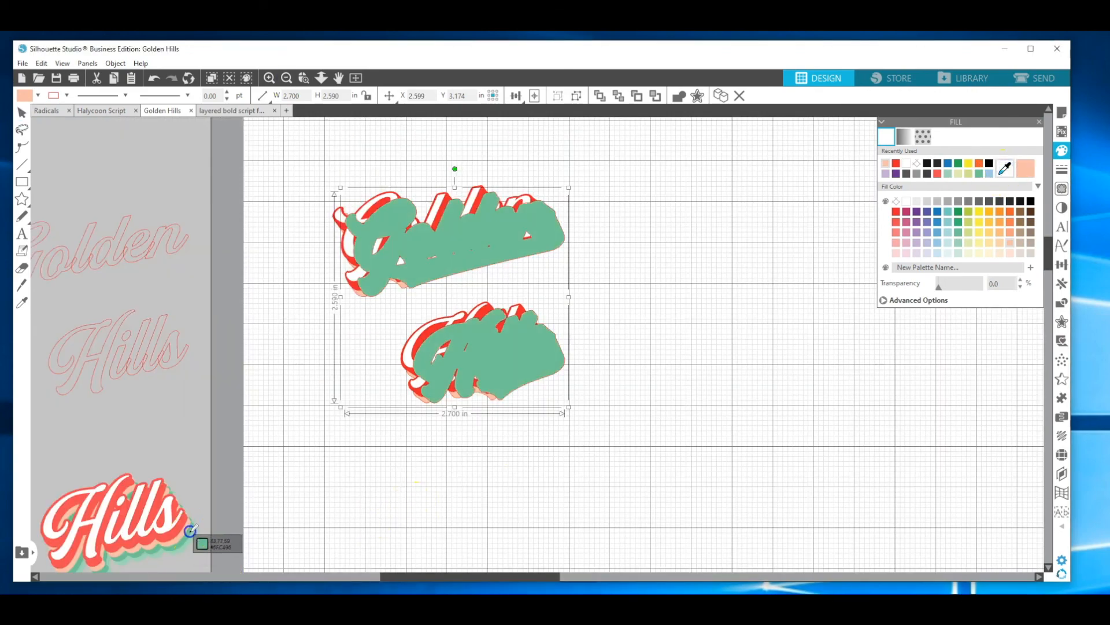
Send the green shadow to the back and offset it slightly down and to the right of the peach layer.
click(618, 96)
key(Down)
key(Down)
key(Down)
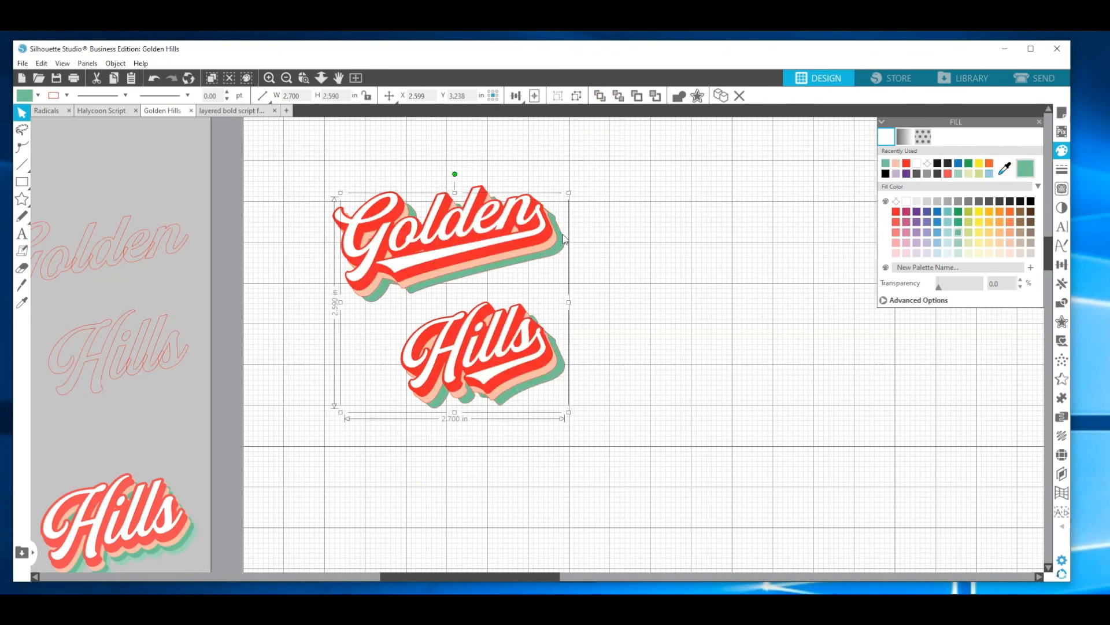
drag(559, 239, 557, 241)
Duplicate the green shadow and fill the copy with the lighter green sampled from the reference Hills design.
right_click(557, 255)
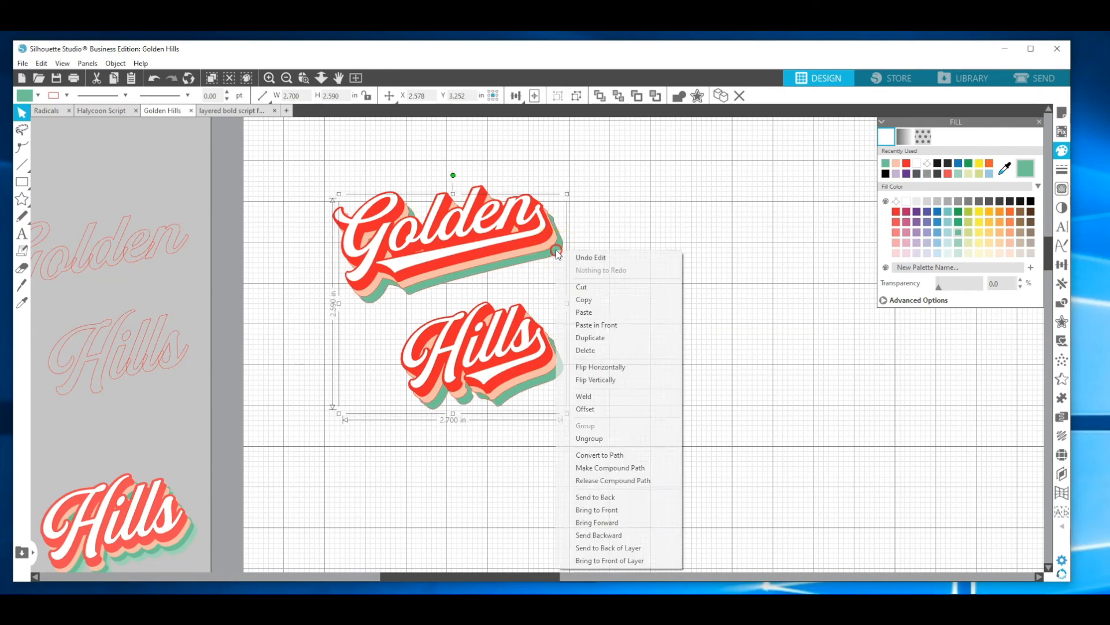
click(584, 337)
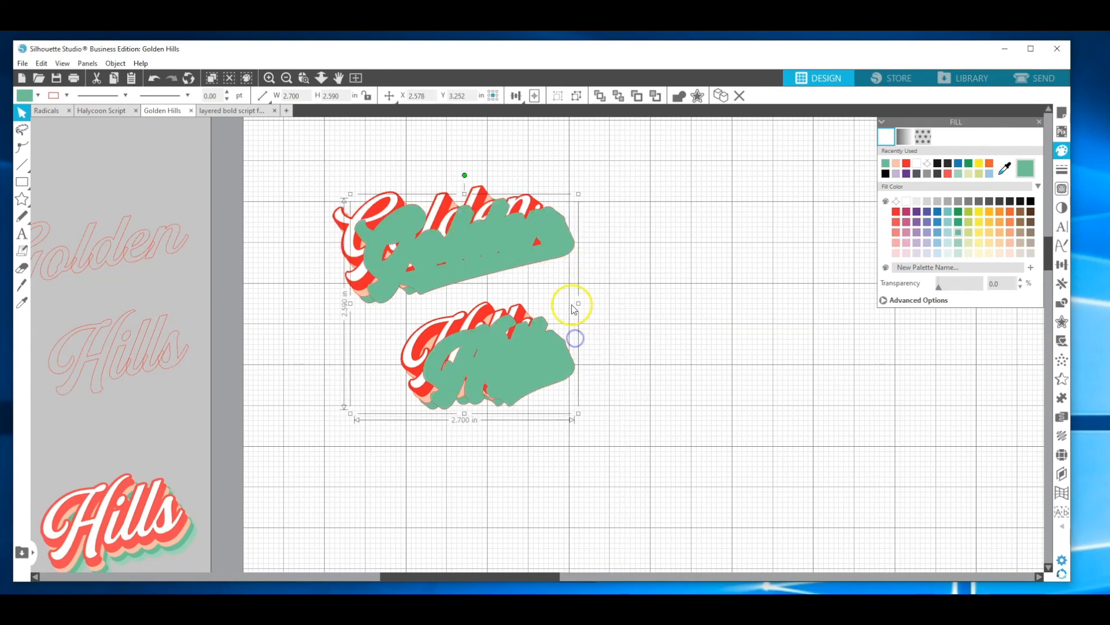
click(1005, 169)
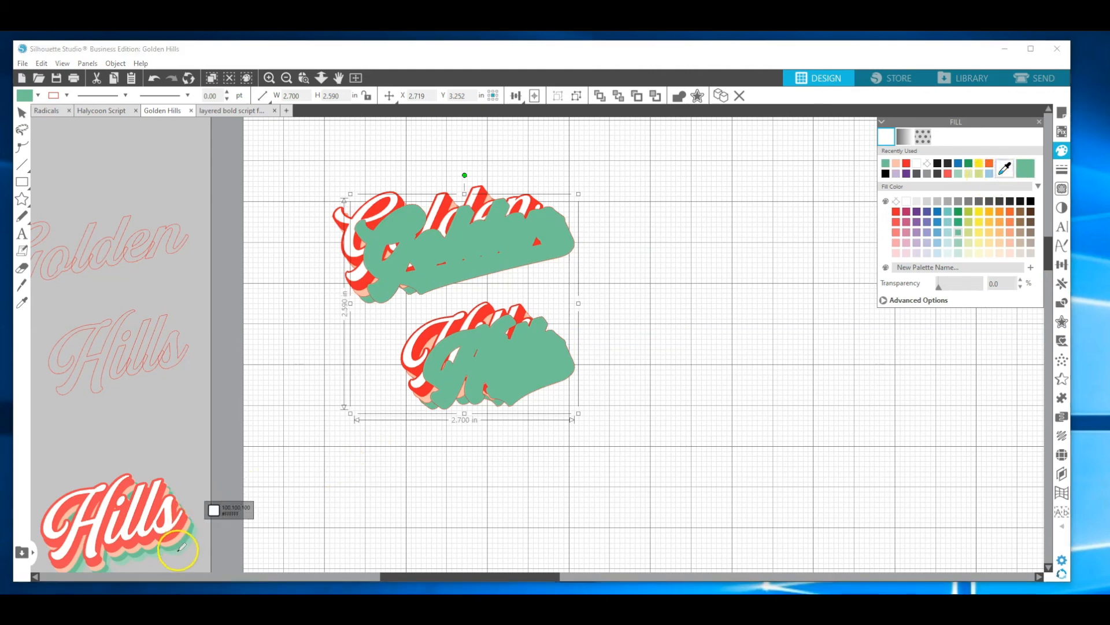
click(180, 547)
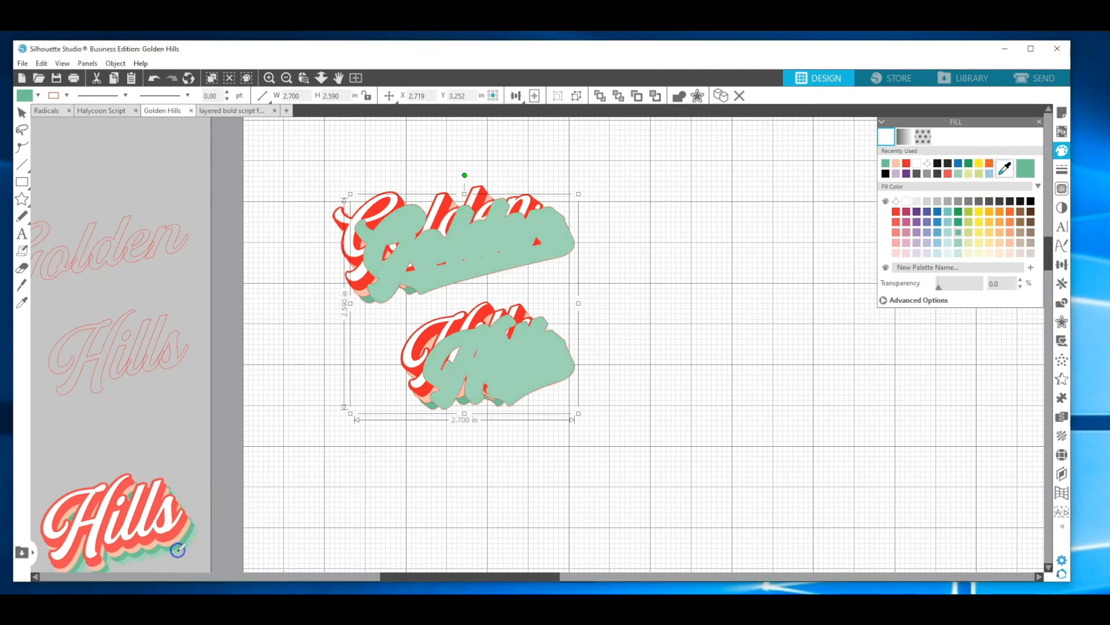
Send the light green shadow to the back and position it slightly down and to the right of the darker green layer.
click(624, 98)
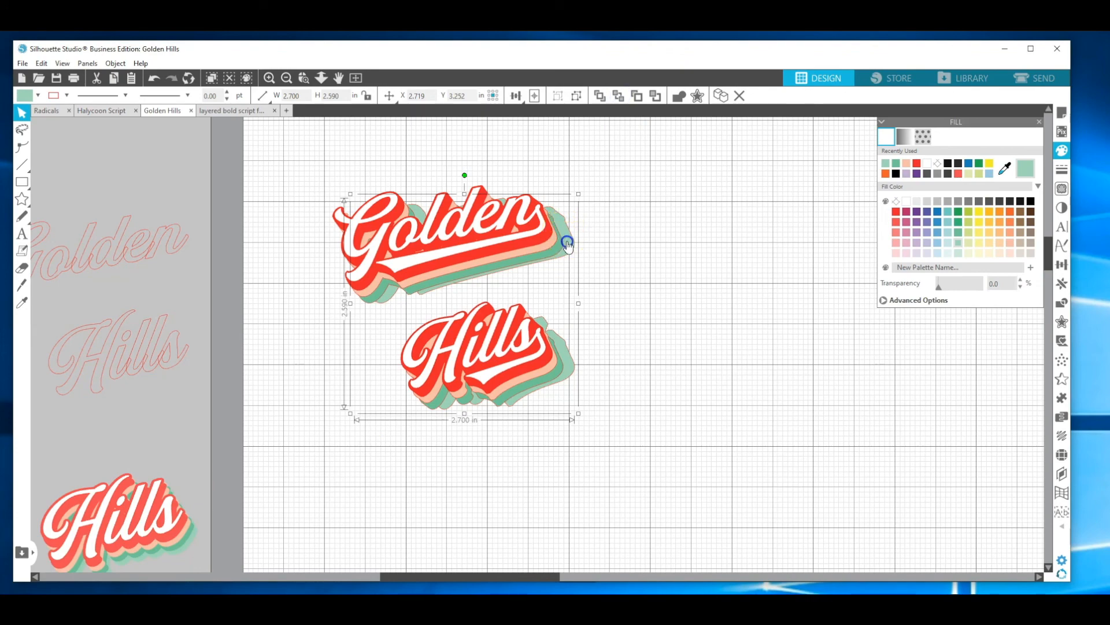
drag(568, 245, 565, 248)
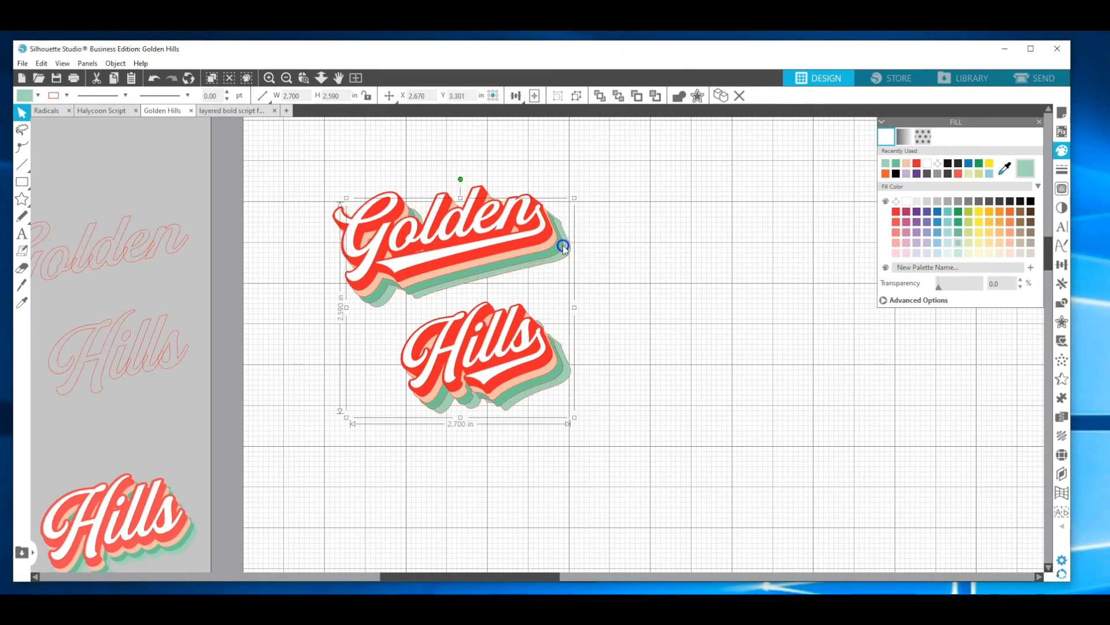
drag(564, 249, 564, 250)
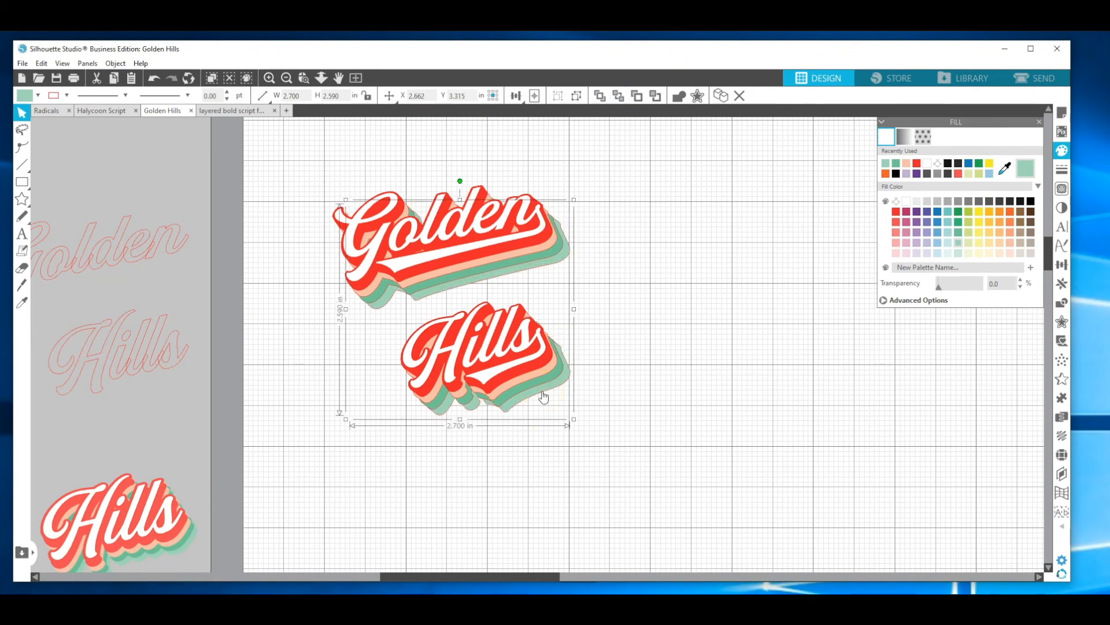
key(Up)
key(Left)
key(Left)
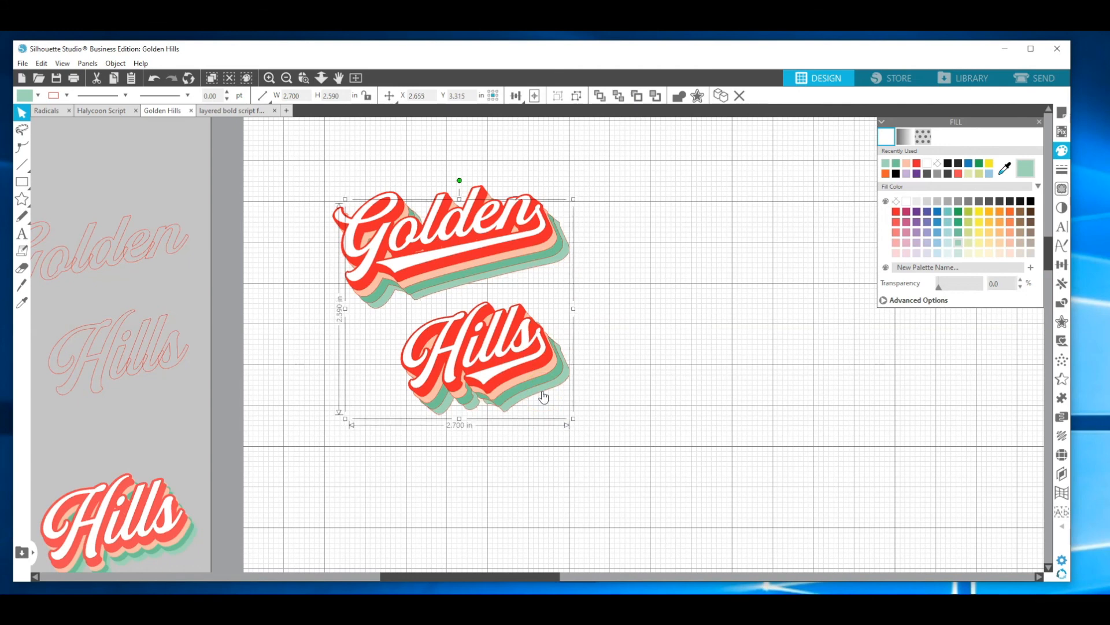
key(Left)
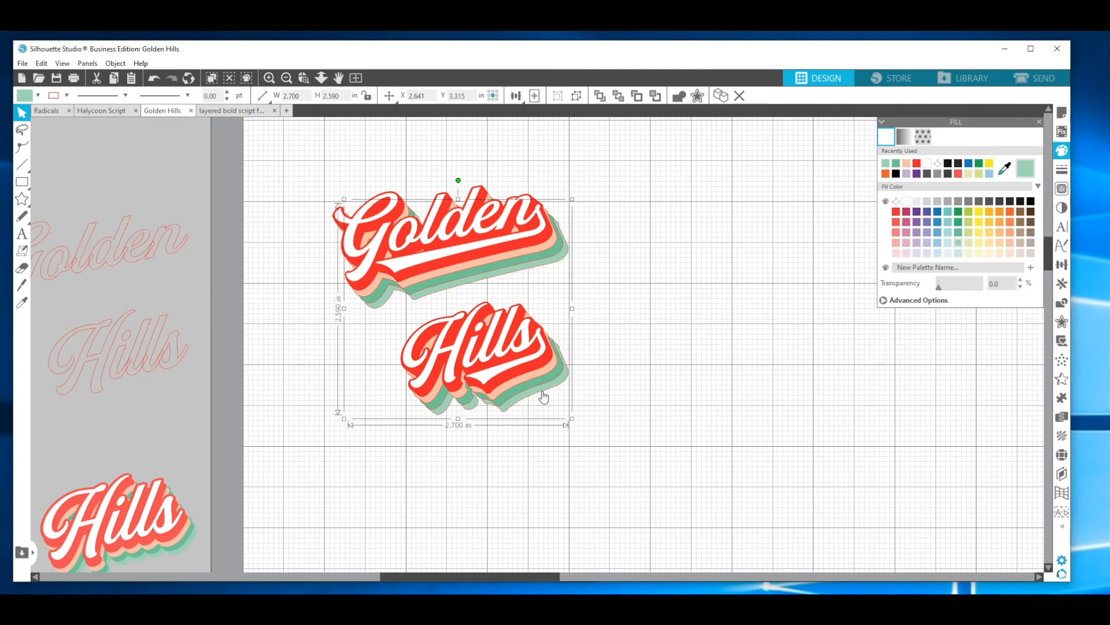
Select all layers of the Golden Hills design and set their line colour to transparent.
click(540, 302)
drag(603, 396, 544, 369)
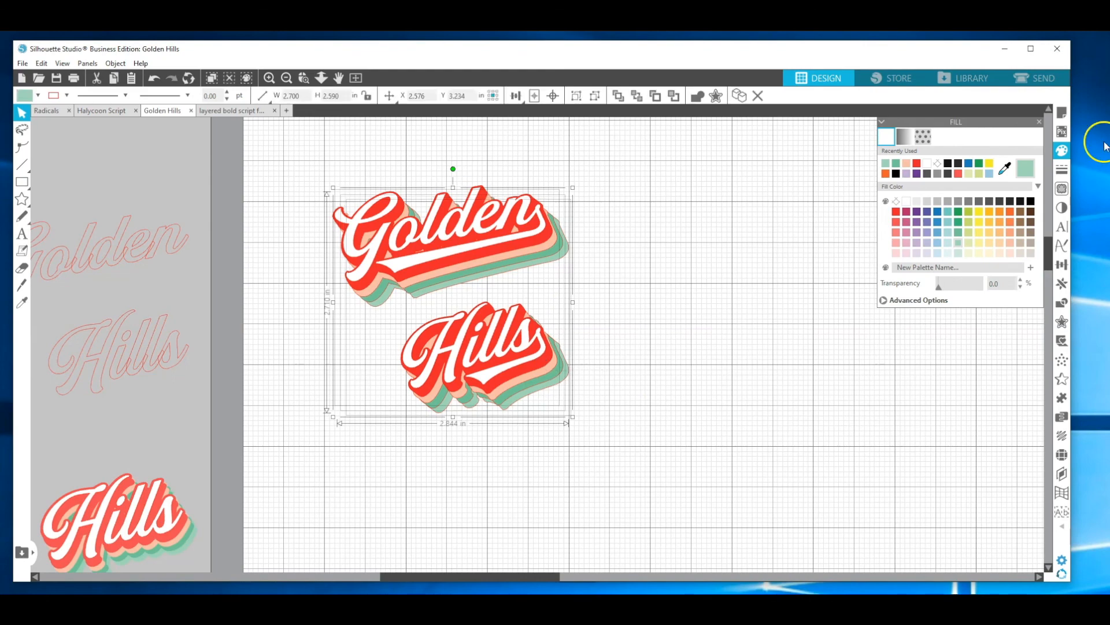
click(1062, 169)
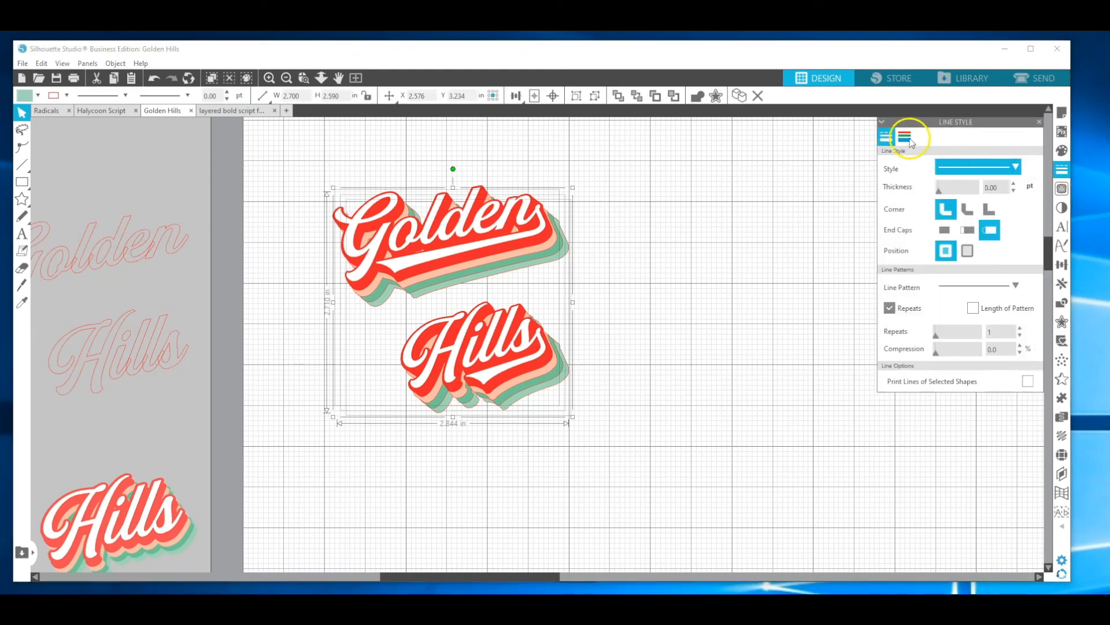
click(906, 138)
click(939, 164)
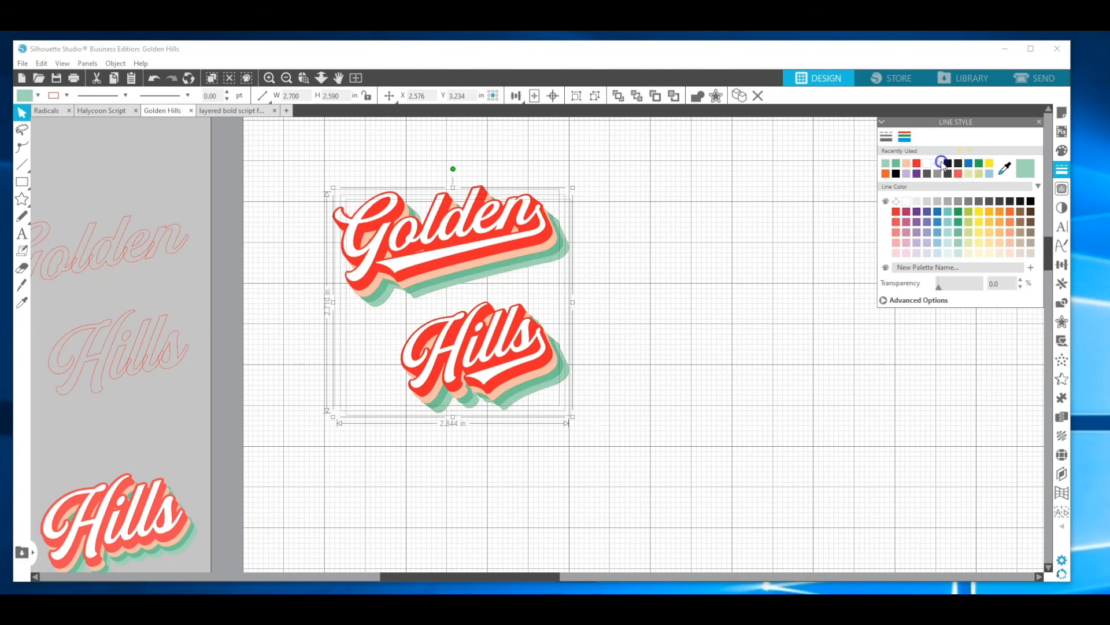
click(688, 165)
Move the whole Golden Hills design slightly down on the page and hide the page grid.
click(286, 78)
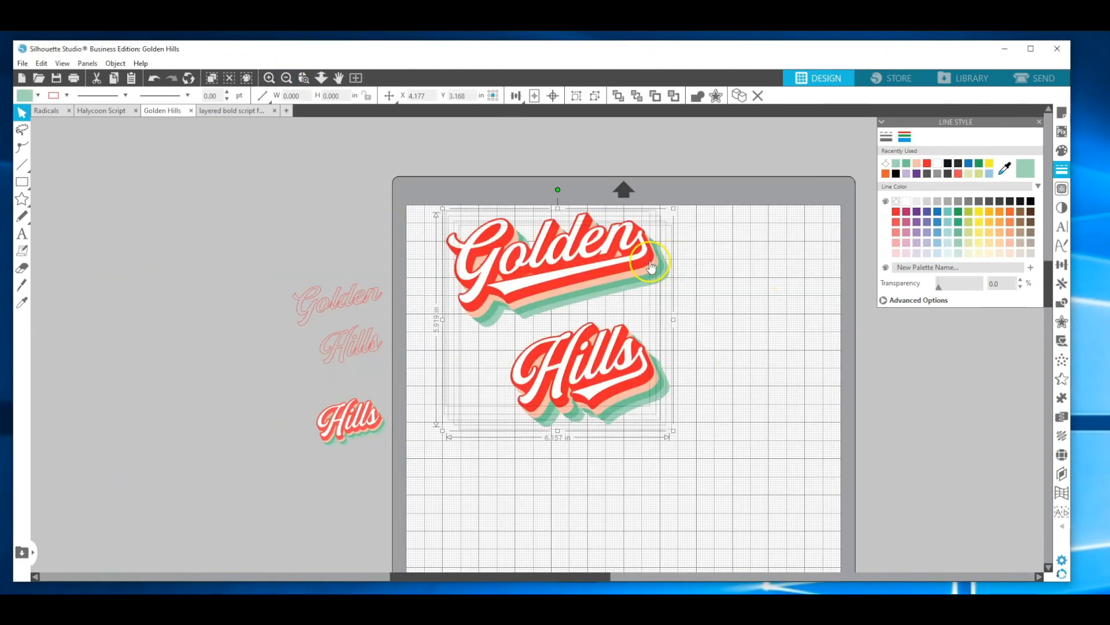
drag(651, 262, 658, 288)
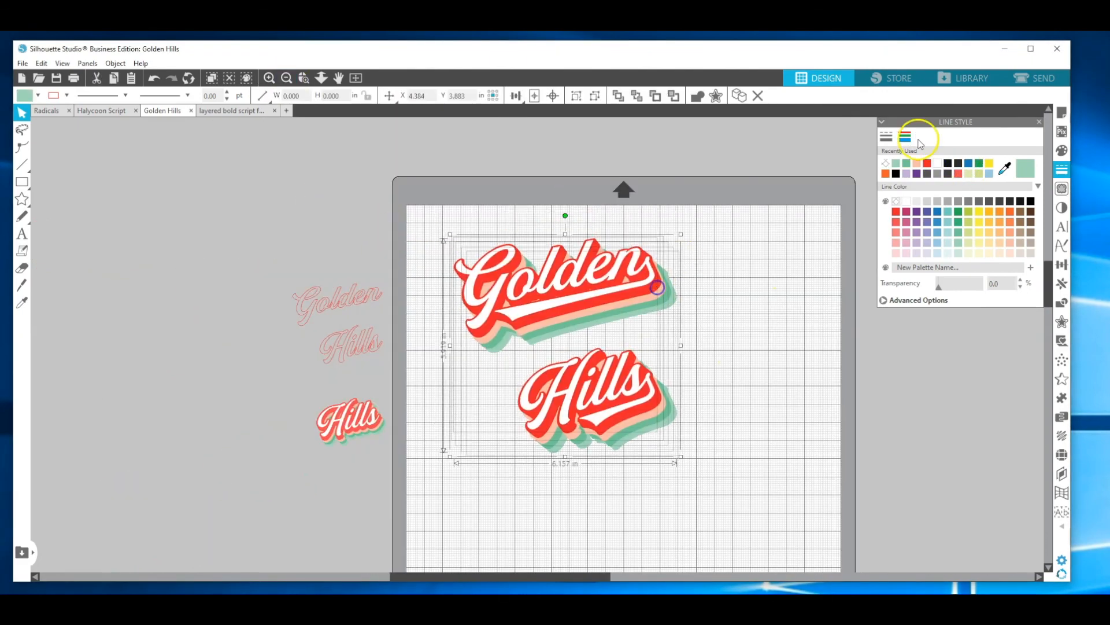
click(1062, 114)
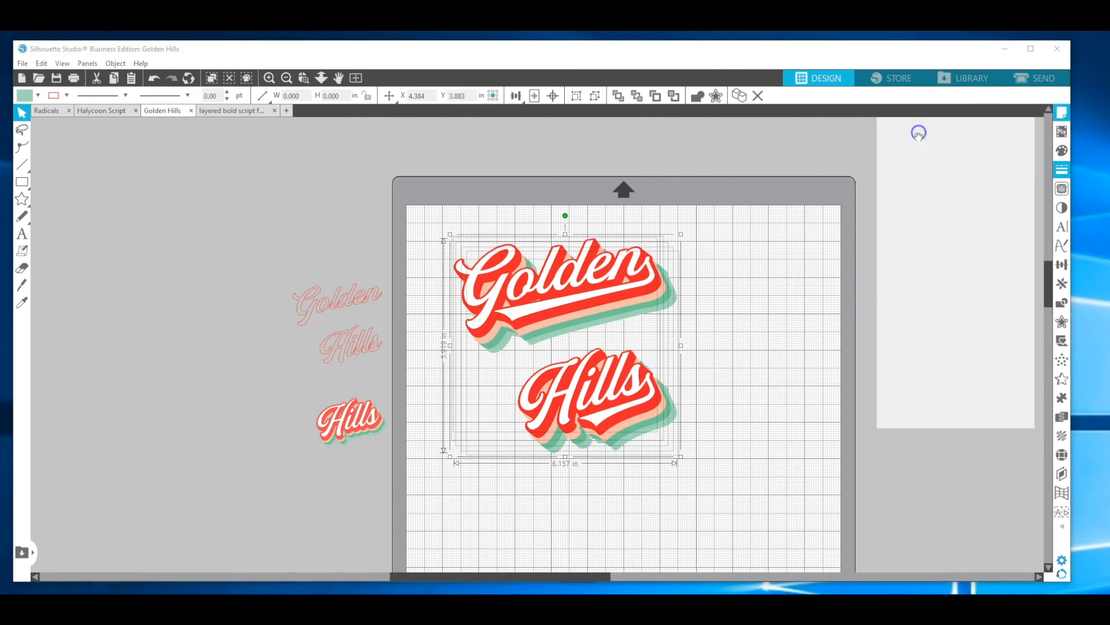
click(901, 141)
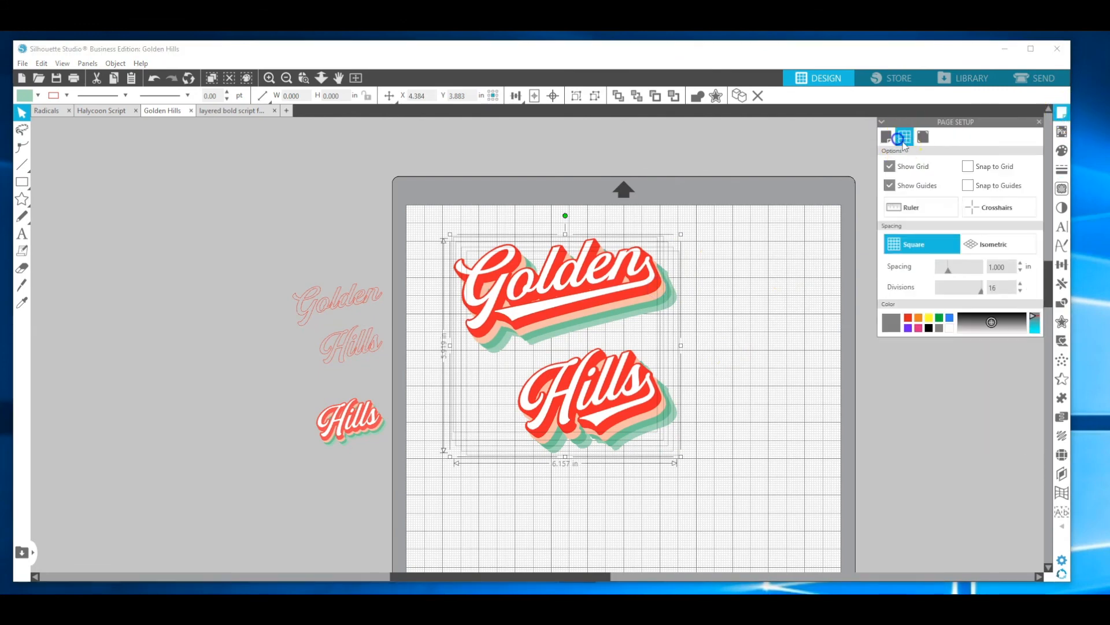
click(890, 166)
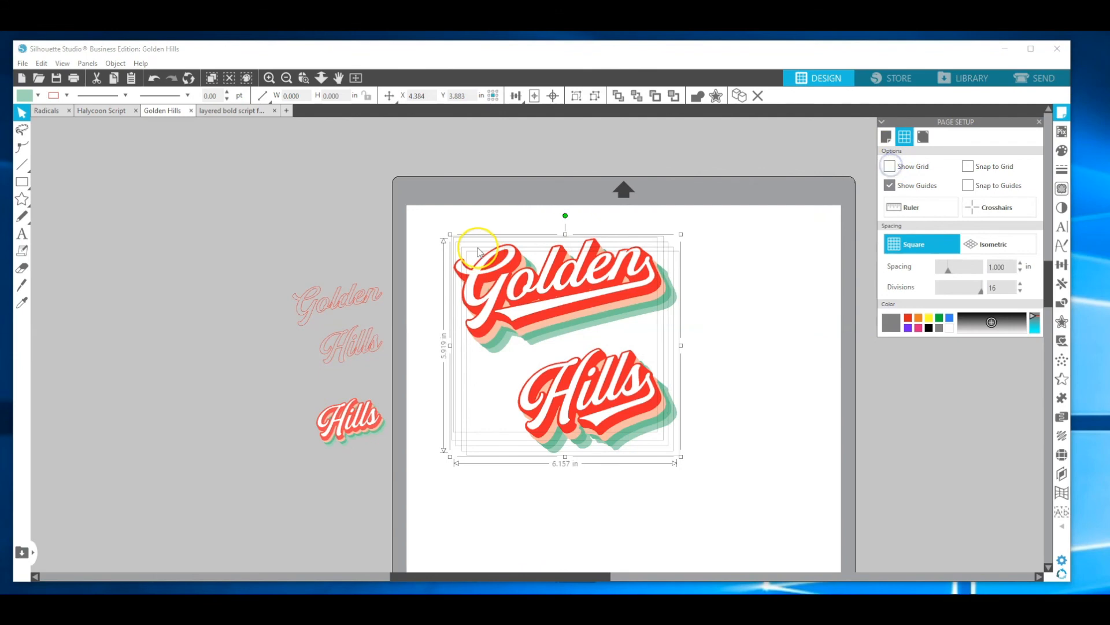
Draw a background rectangle about 9.59 by 7.70 in around the design, fill it pale blue and place it behind the lettering.
click(22, 182)
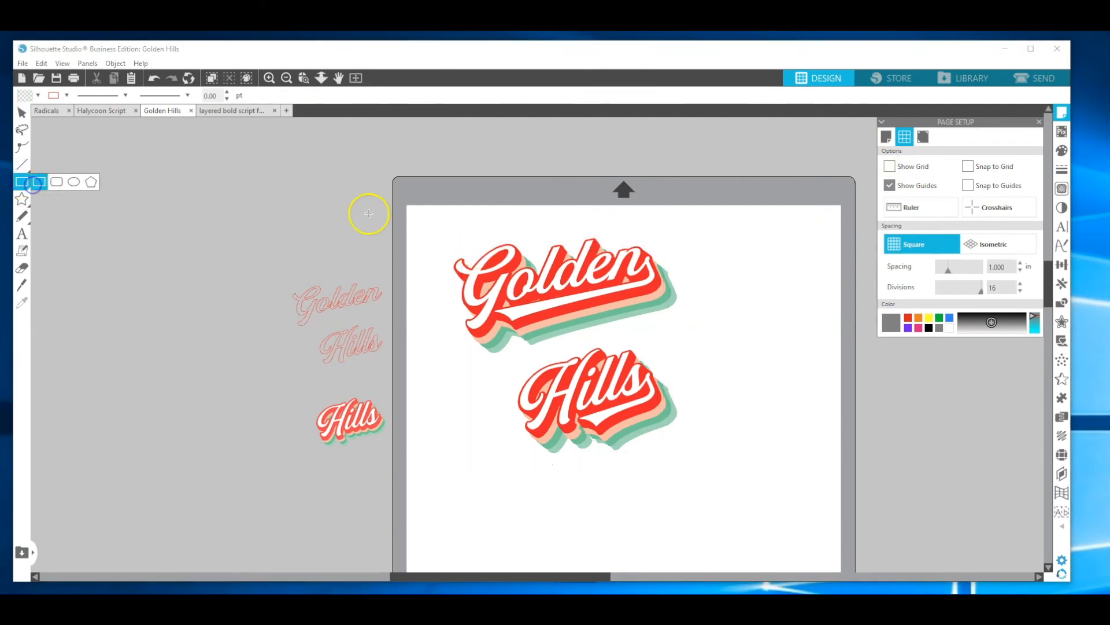
drag(410, 207, 758, 485)
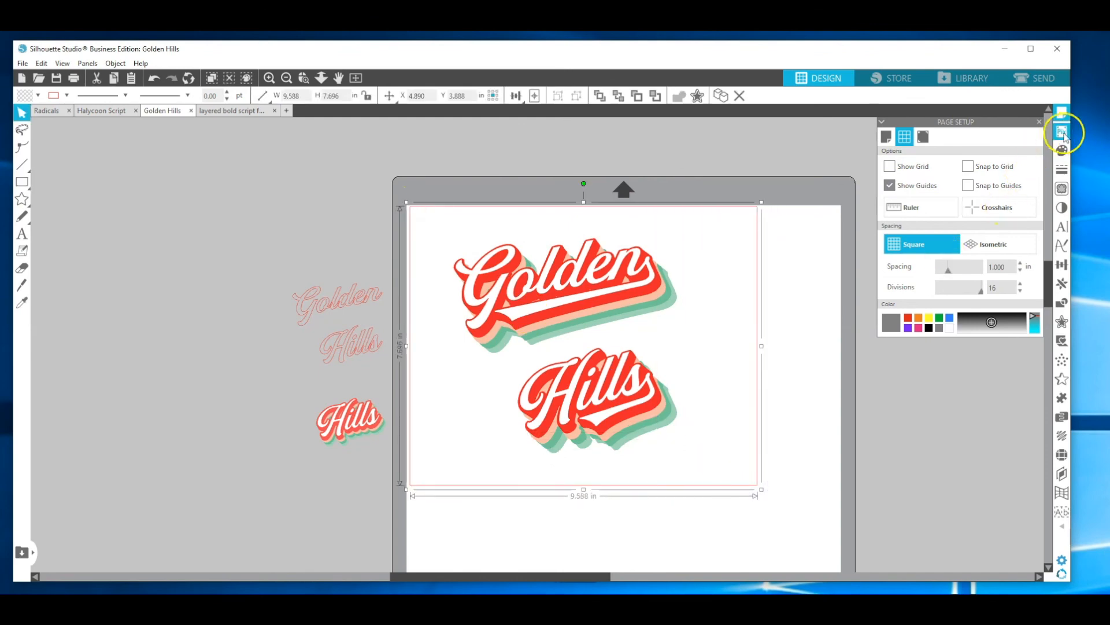
click(1063, 151)
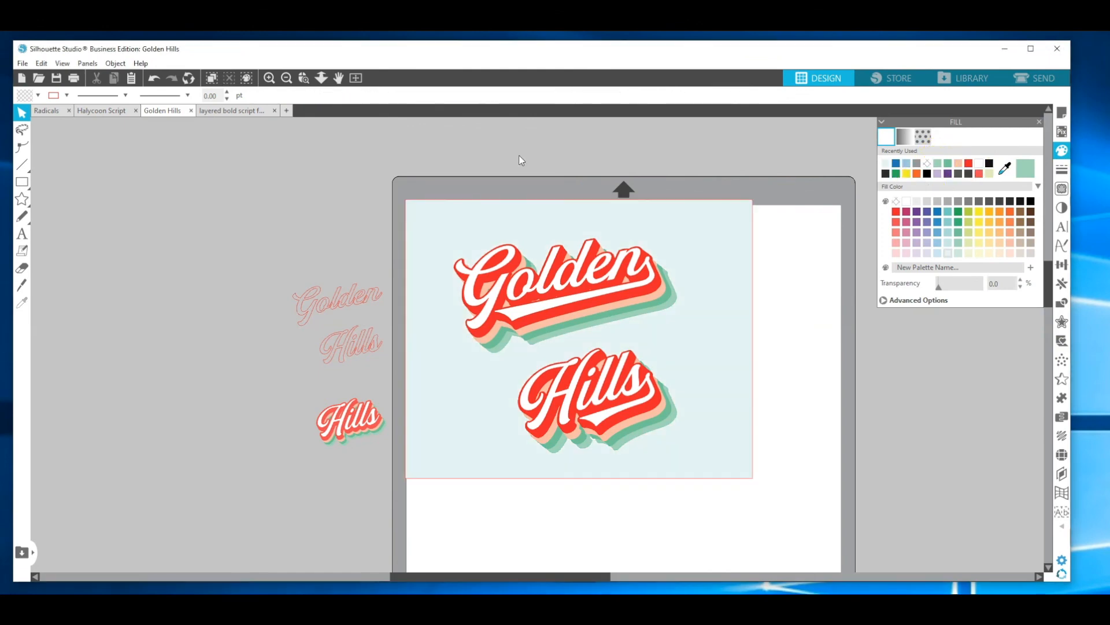
Bring up the Warp options for the lettering.
click(510, 270)
click(1063, 494)
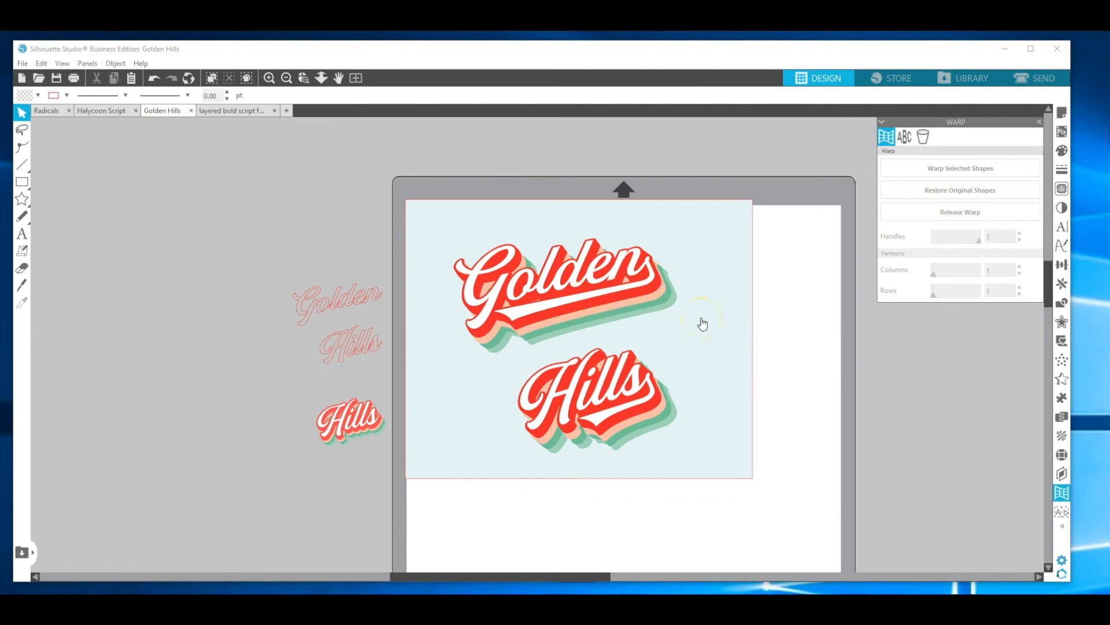
In the cut preview, move the pale blue background rectangle off the page to the left, then return to the design view.
click(1025, 78)
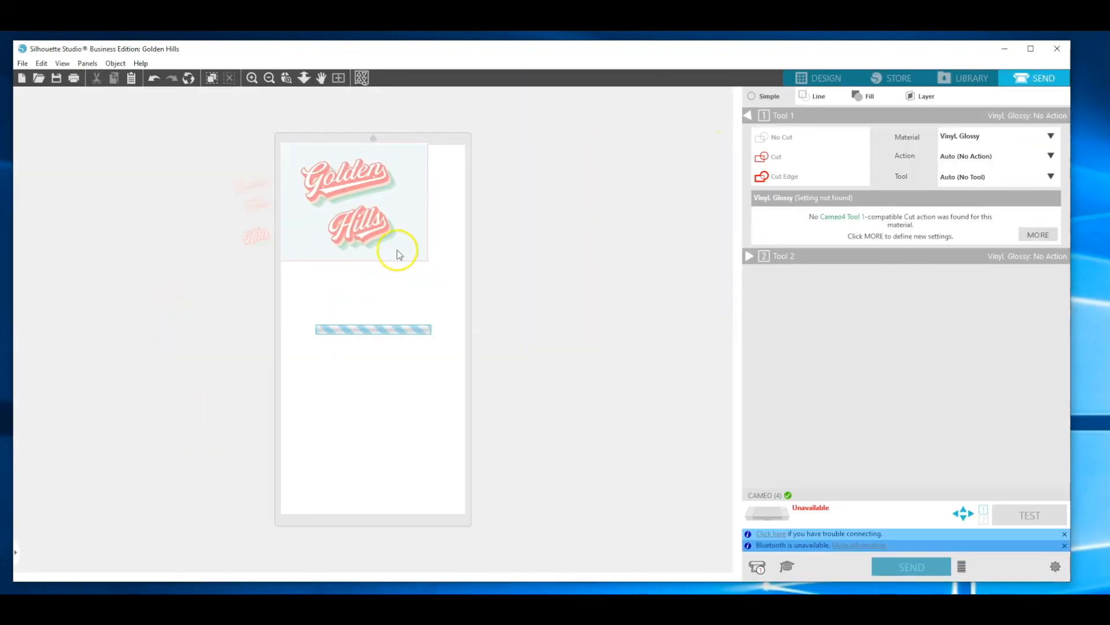
click(360, 166)
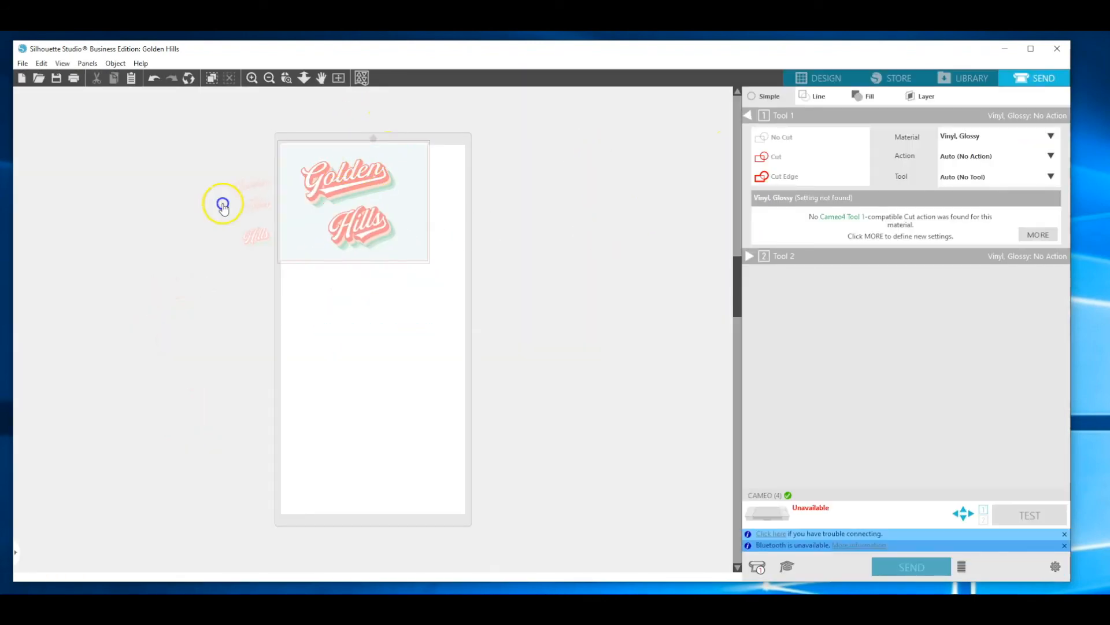
drag(361, 166, 199, 206)
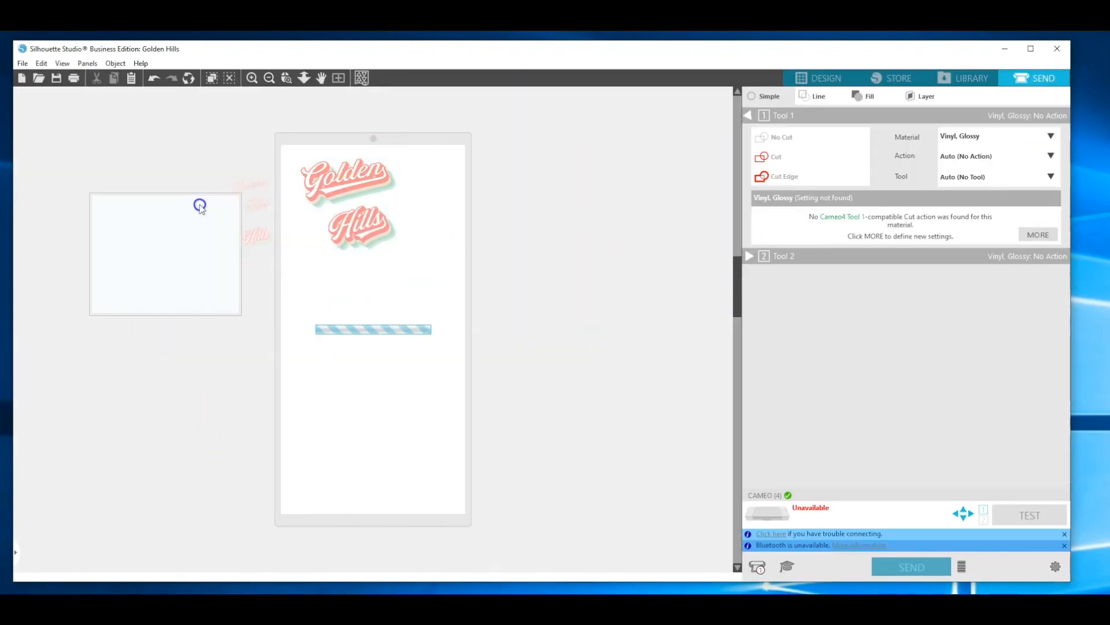
click(825, 81)
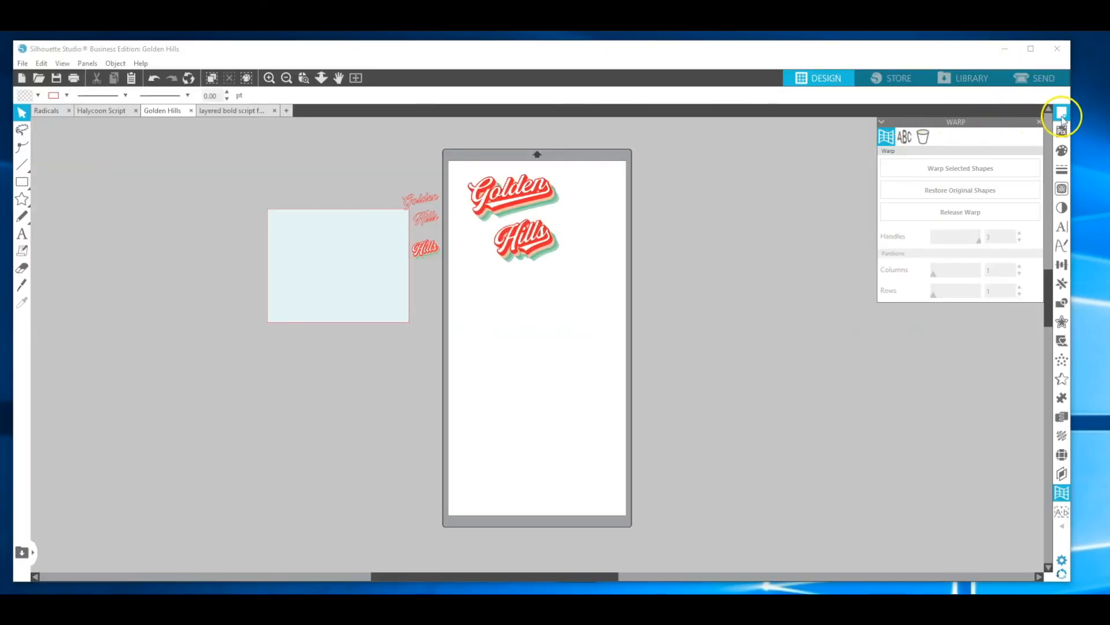
Turn on the registration marks and set the media size to Letter (8.5 x 11.0 in).
click(1062, 116)
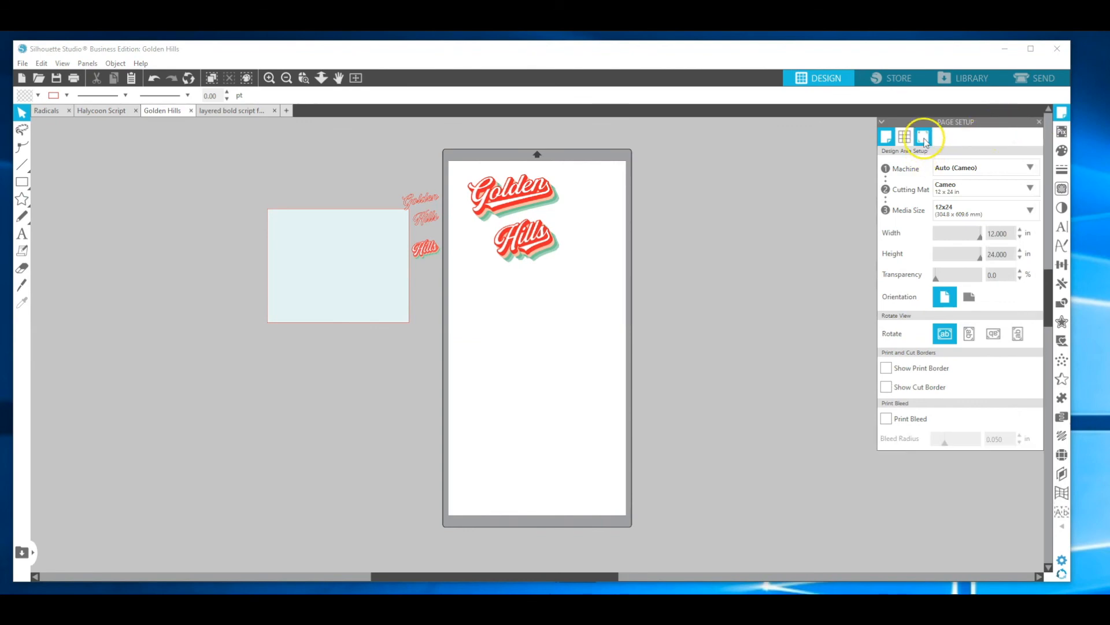
click(924, 139)
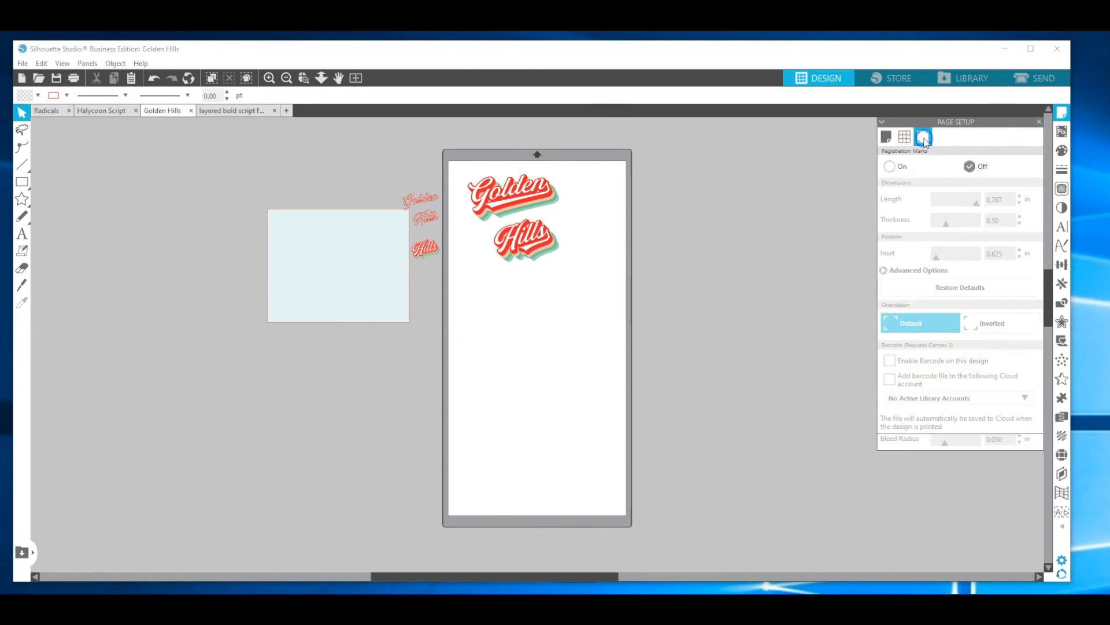
click(891, 166)
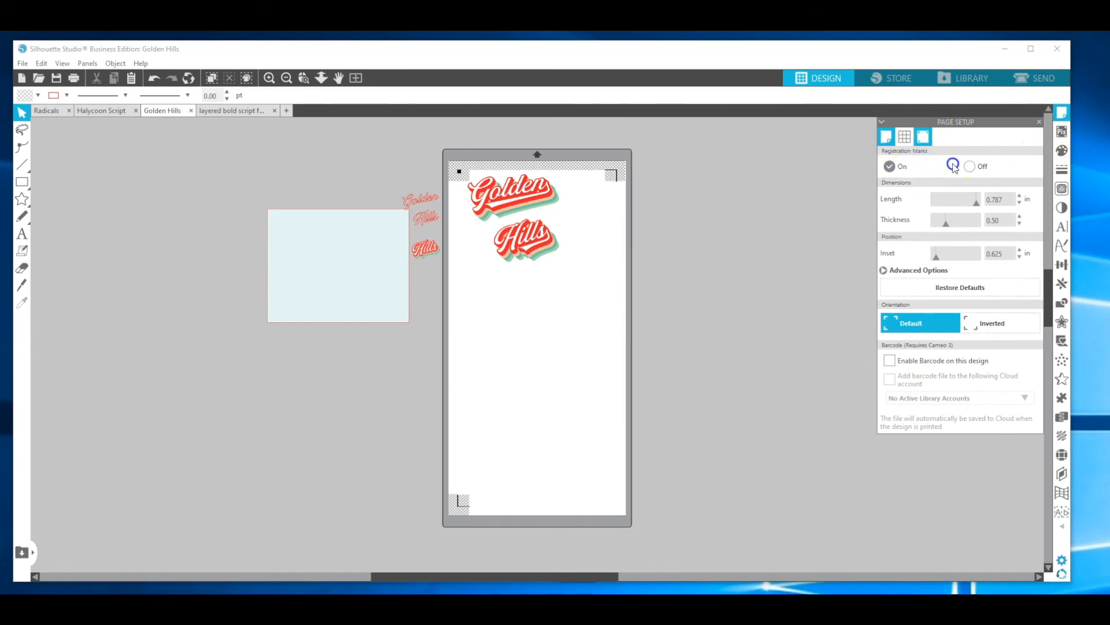
click(971, 215)
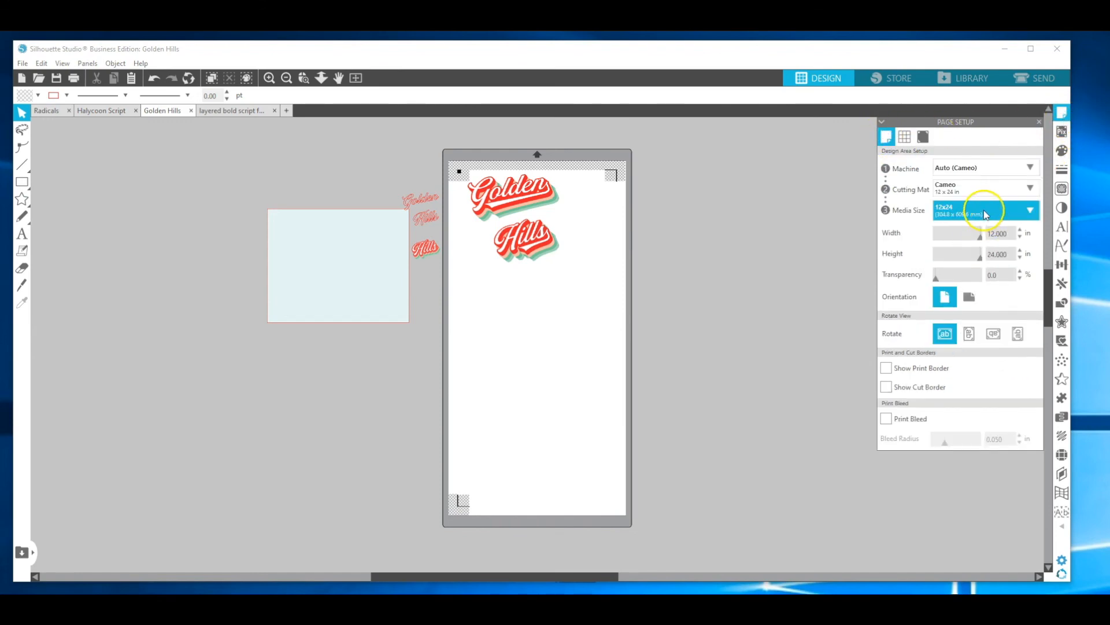
click(986, 214)
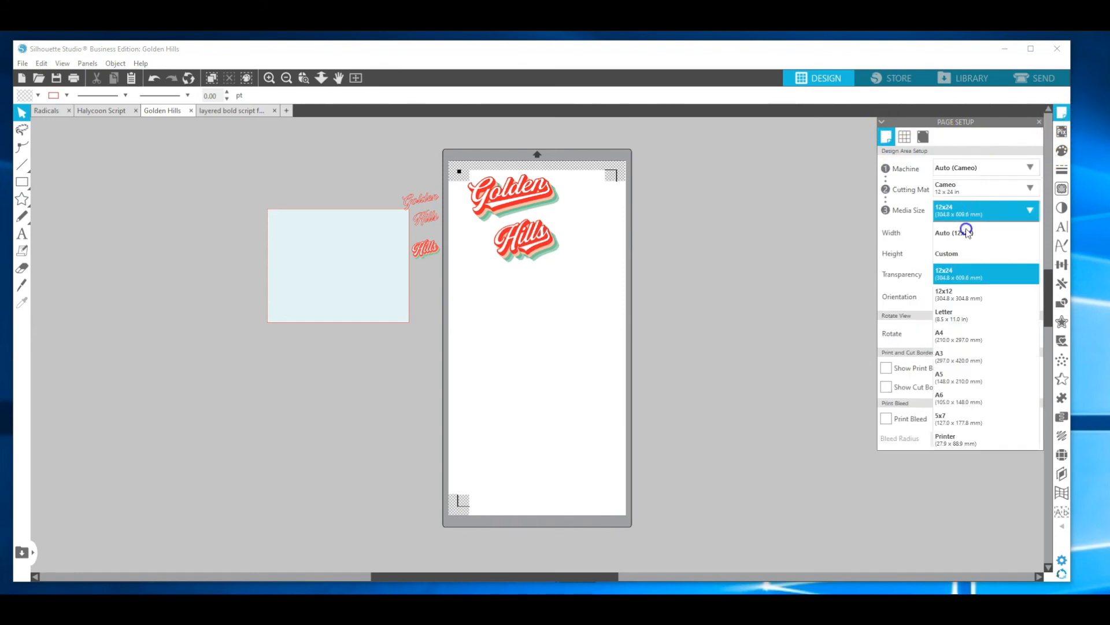
click(965, 317)
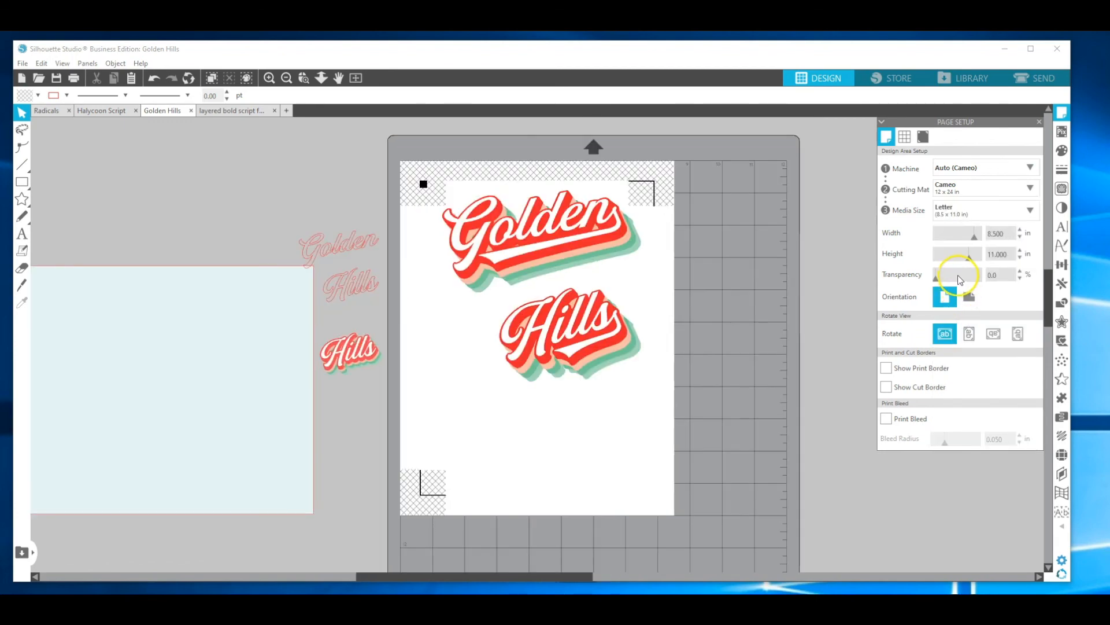
Move the Golden Hills design down so it sits inside the registration marks.
click(580, 363)
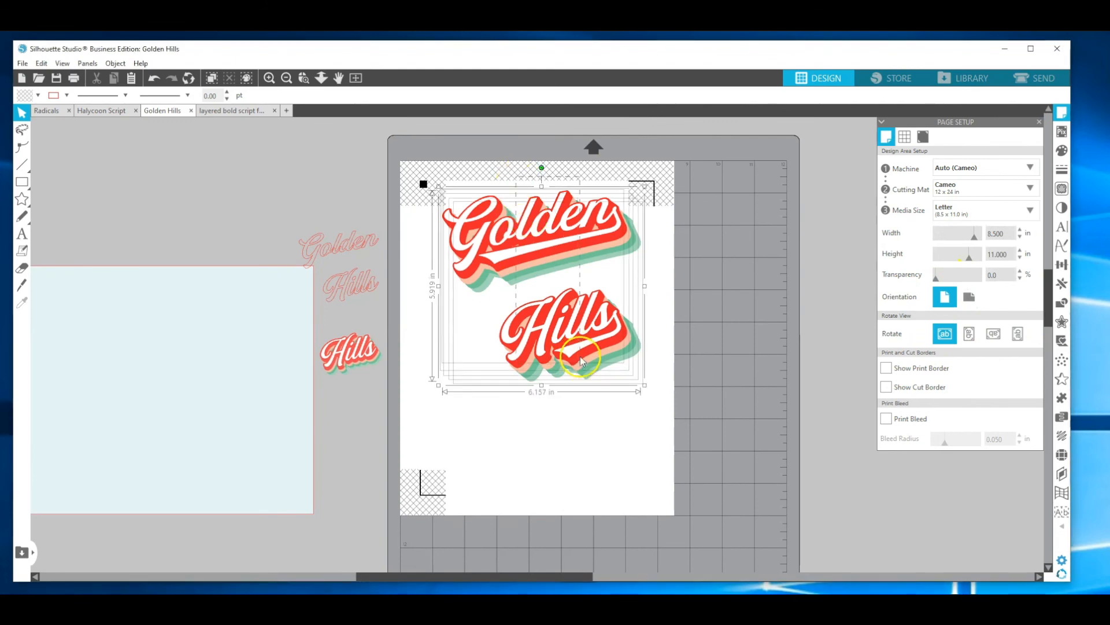
drag(559, 373, 551, 410)
click(476, 171)
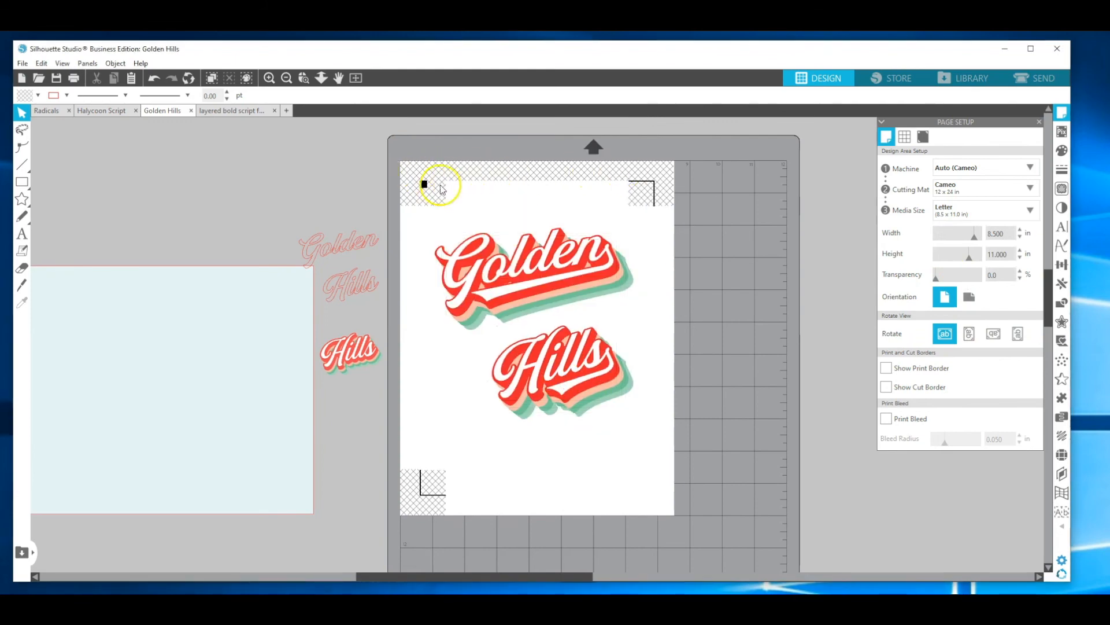
Check the cut lines around the Golden Hills lettering in the cut preview and return to the design view.
click(1044, 81)
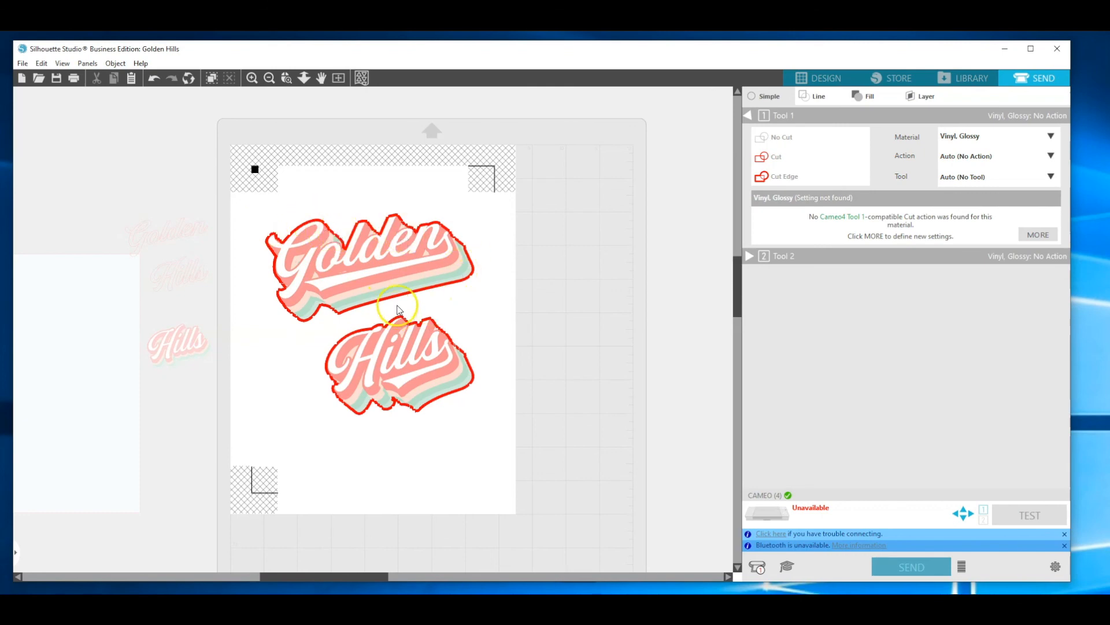
click(822, 78)
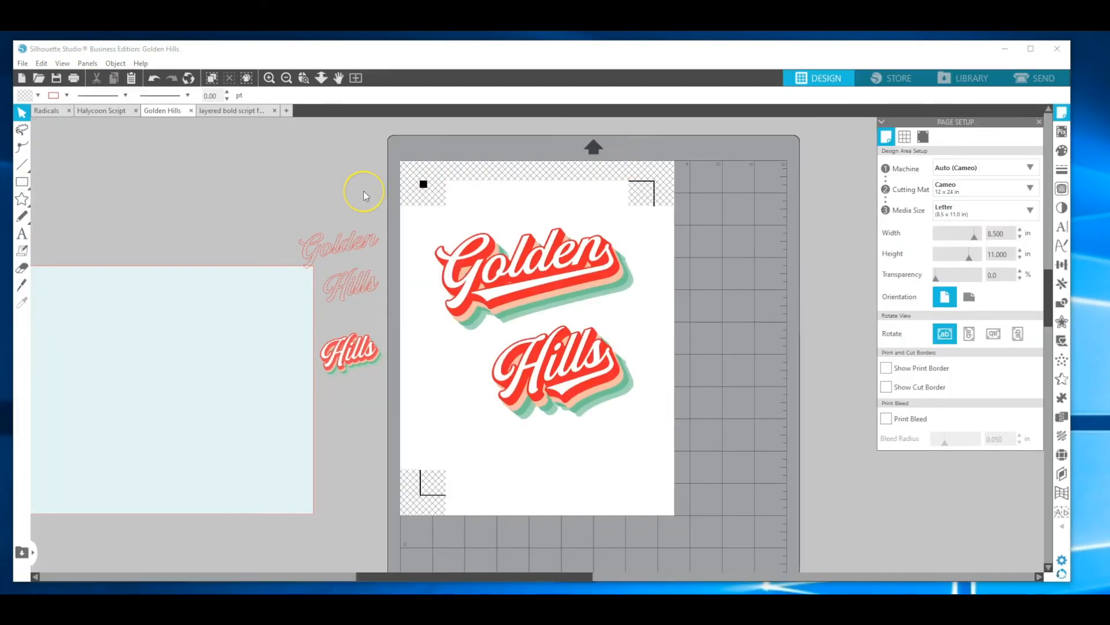